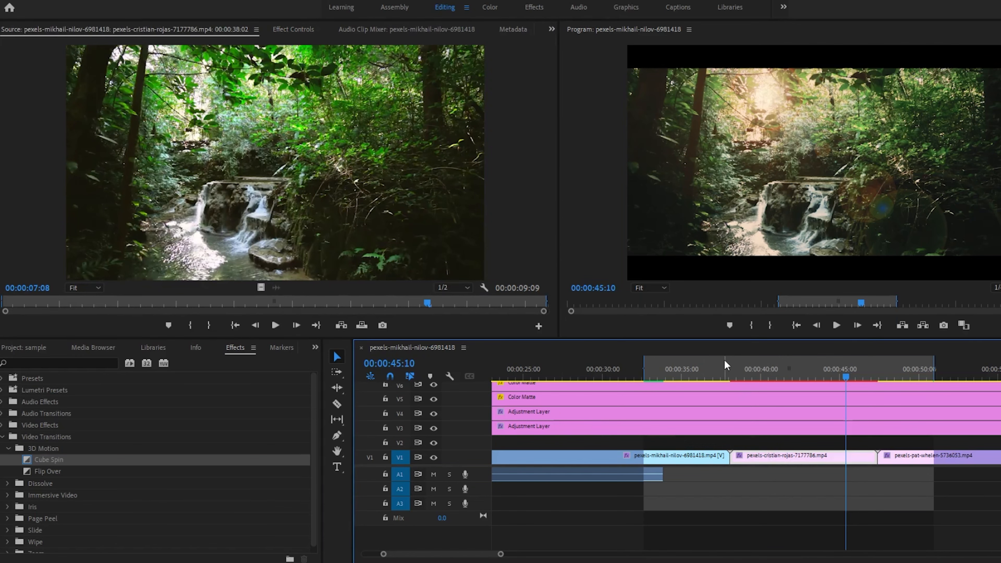
Step: Move the pexels-cristian-rojas clip up to track V2, apply Cube Spin at both its ends and play it back
click(724, 360)
key(space)
key(space)
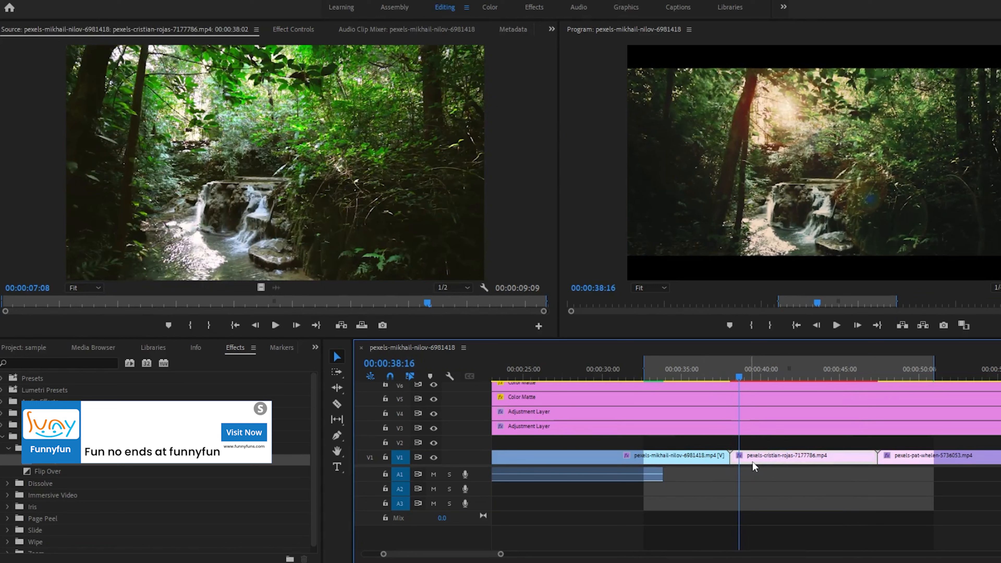
drag(753, 466, 754, 444)
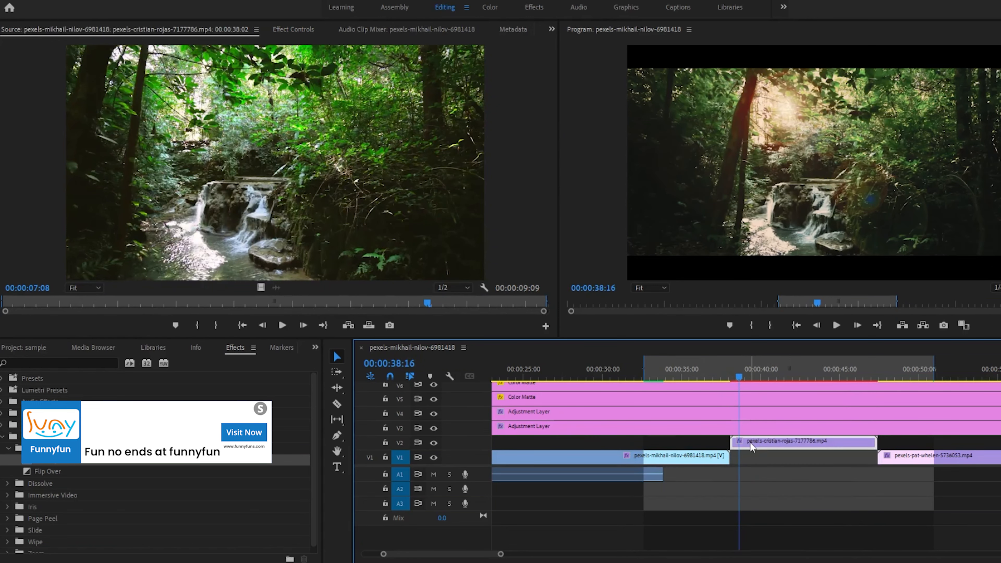
key(ctrl+d)
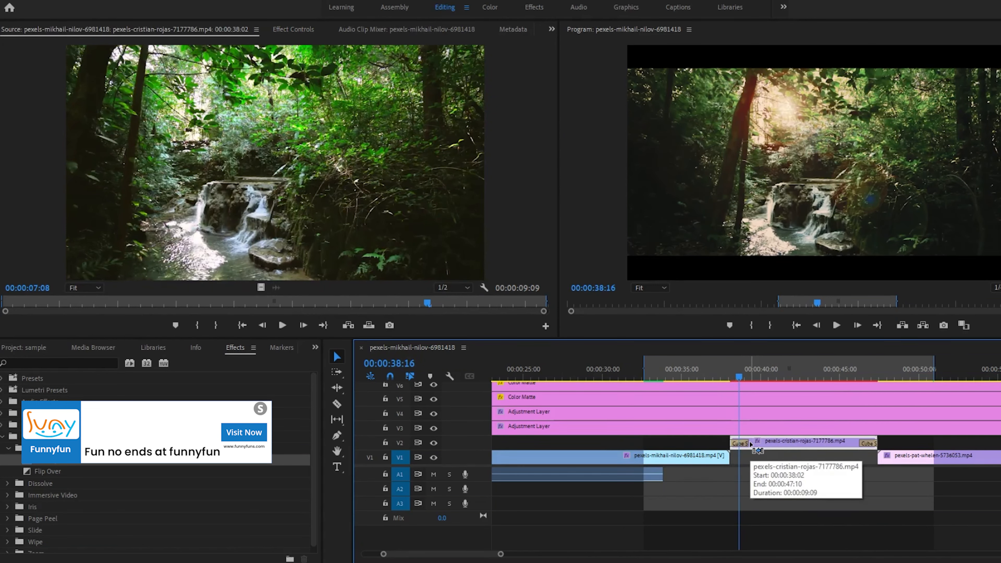
key(space)
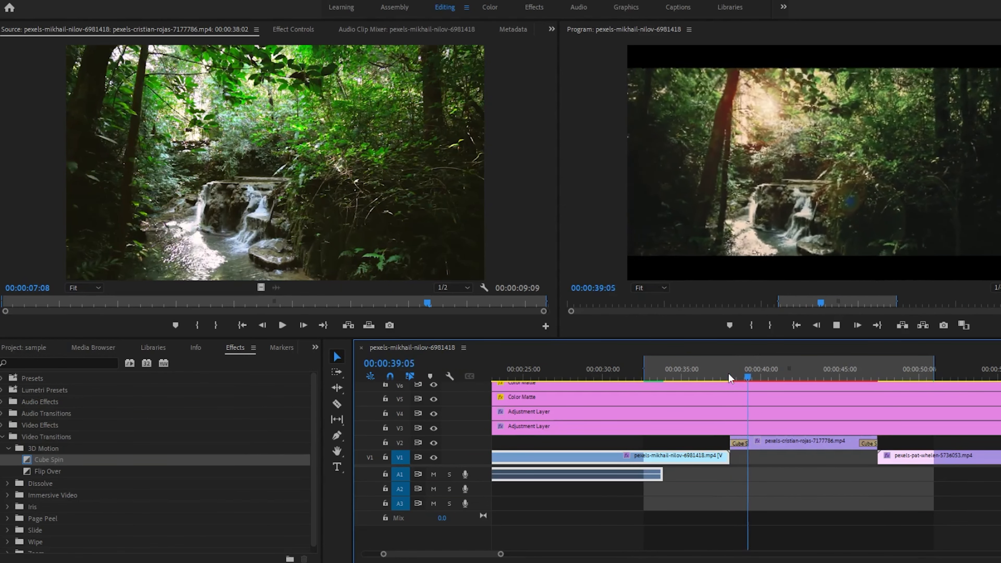
key(space)
Step: Make Flip Over the default transition, apply it to both ends of the pexels-cristian-rojas clip and preview it
click(57, 468)
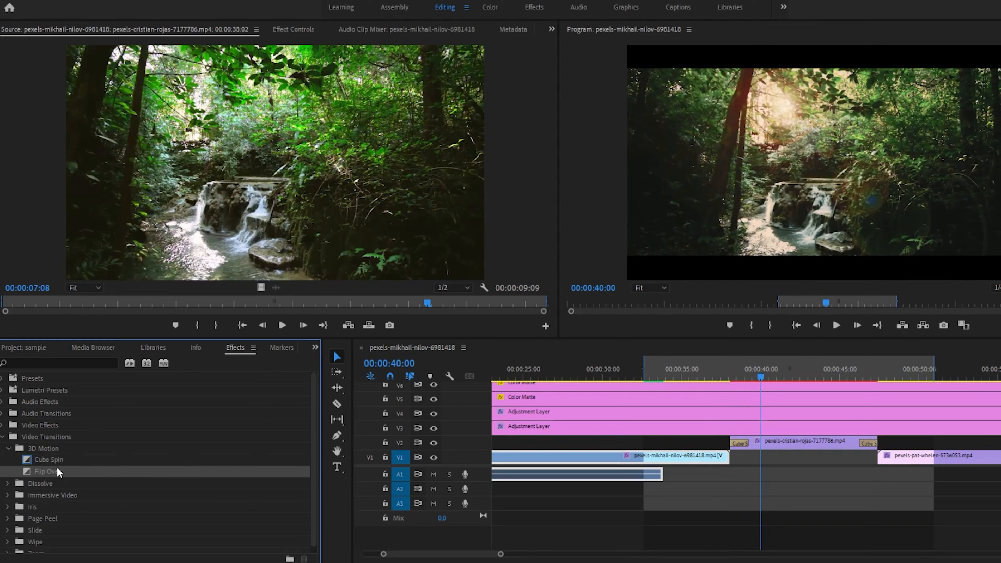
right_click(59, 469)
click(118, 475)
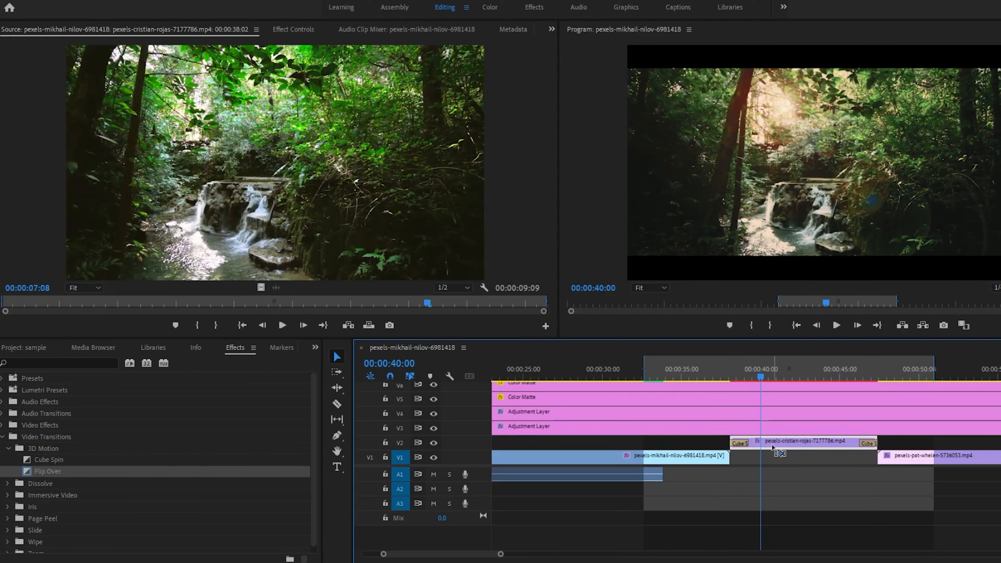
key(shift+d)
click(733, 368)
key(space)
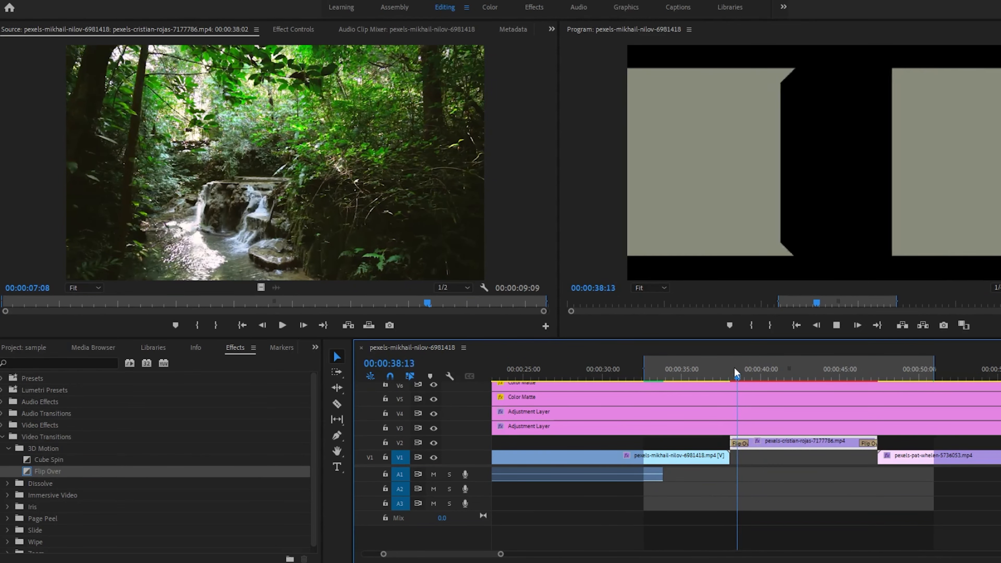
key(space)
Step: Undo the transitions and the move of the pexels-cristian-rojas clip to track V2
key(ctrl+z)
key(ctrl+z)
key(ctrl+z)
Step: Place the video(8).mp4 clip on track V2 above the pexels-cristian-rojas clip, starting at about 41 seconds, and play it
drag(501, 554, 568, 557)
drag(864, 457, 727, 442)
key(space)
key(space)
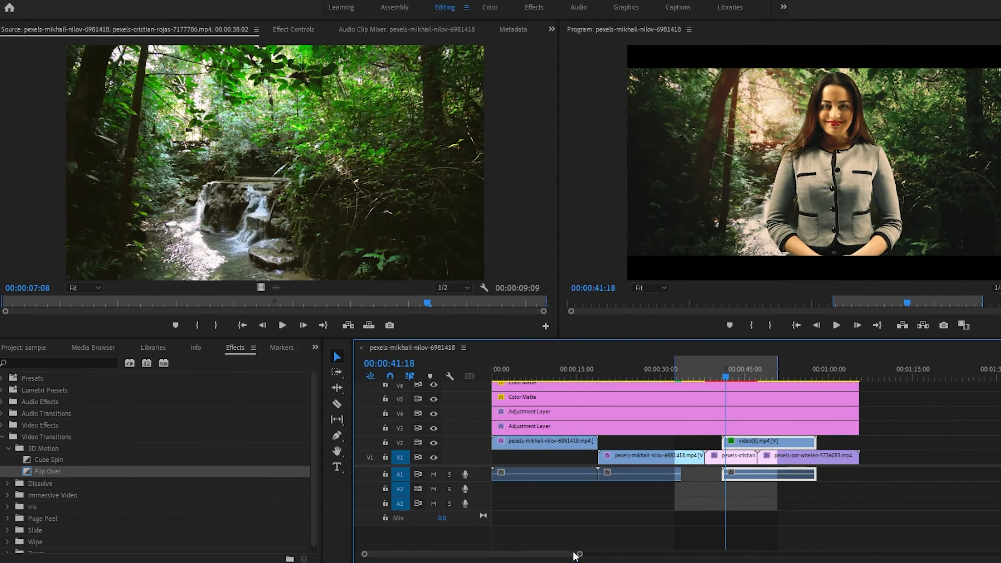
Step: Add an Additive Dissolve transition at the start of the video(8).mp4 clip and preview it
click(8, 483)
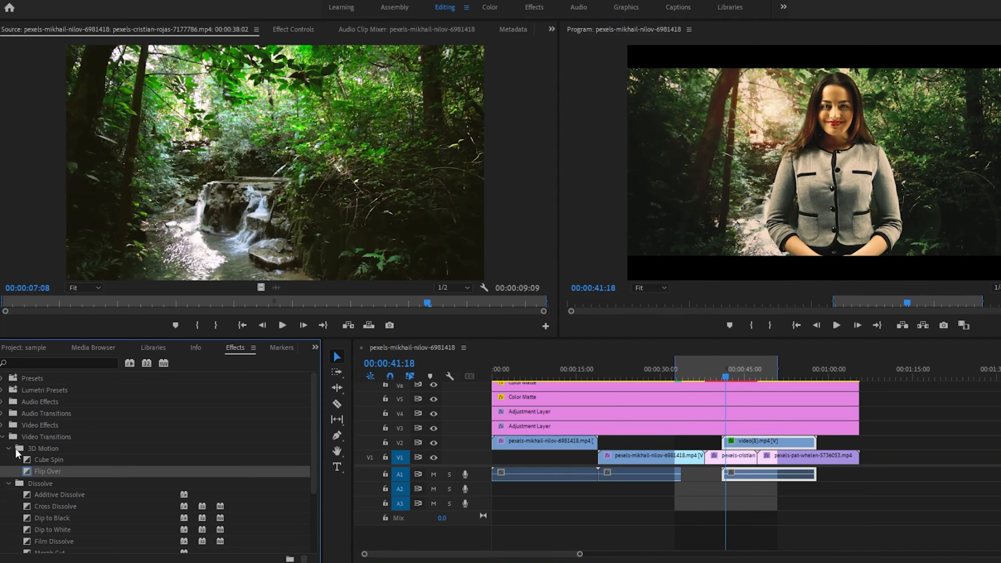
click(9, 449)
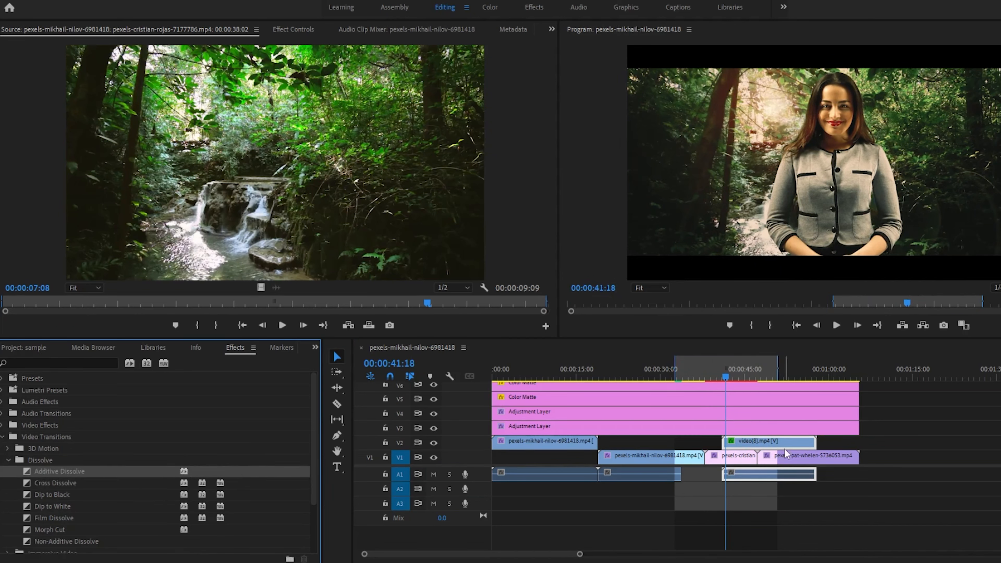
drag(785, 450, 724, 442)
click(721, 372)
key(space)
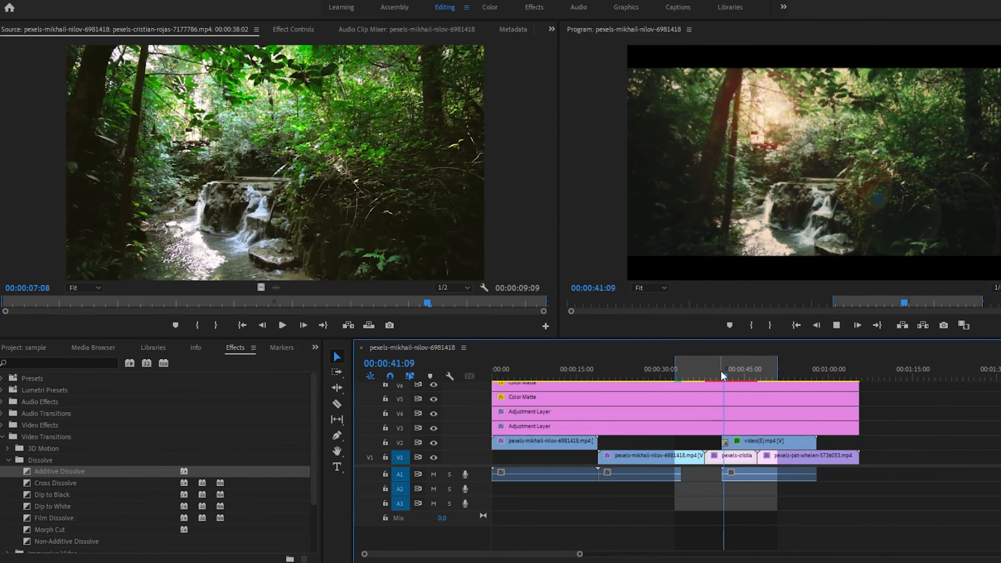
key(space)
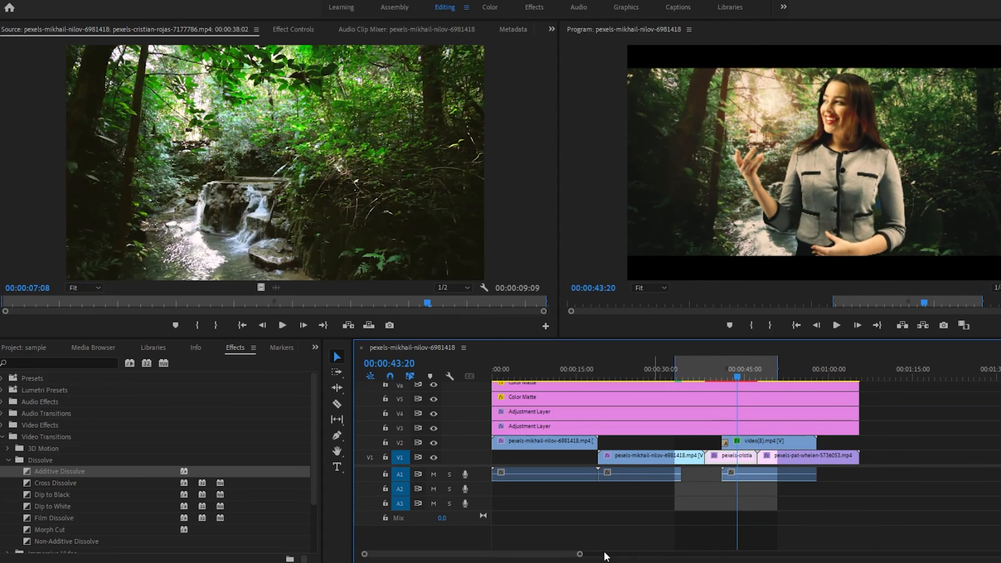
Step: Replace the transition at the start of the video(8).mp4 clip with Cross Dissolve and preview it
key(=)
drag(73, 482, 153, 486)
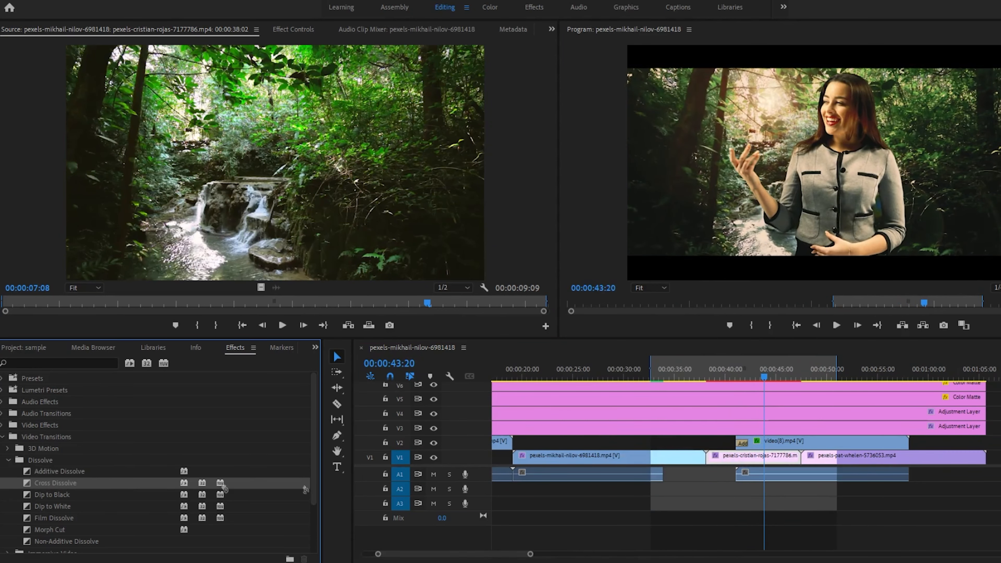
drag(716, 447, 742, 443)
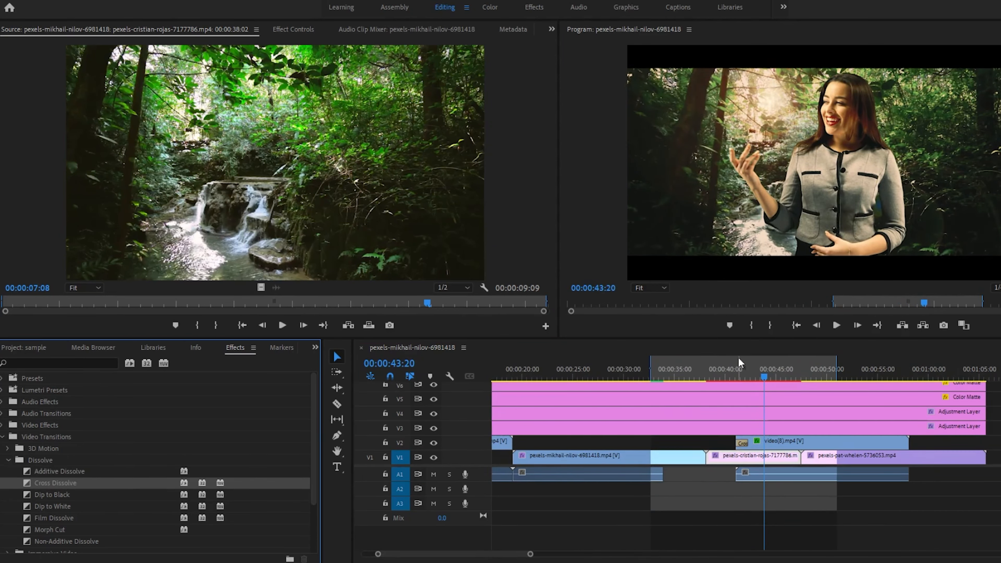
click(742, 371)
key(space)
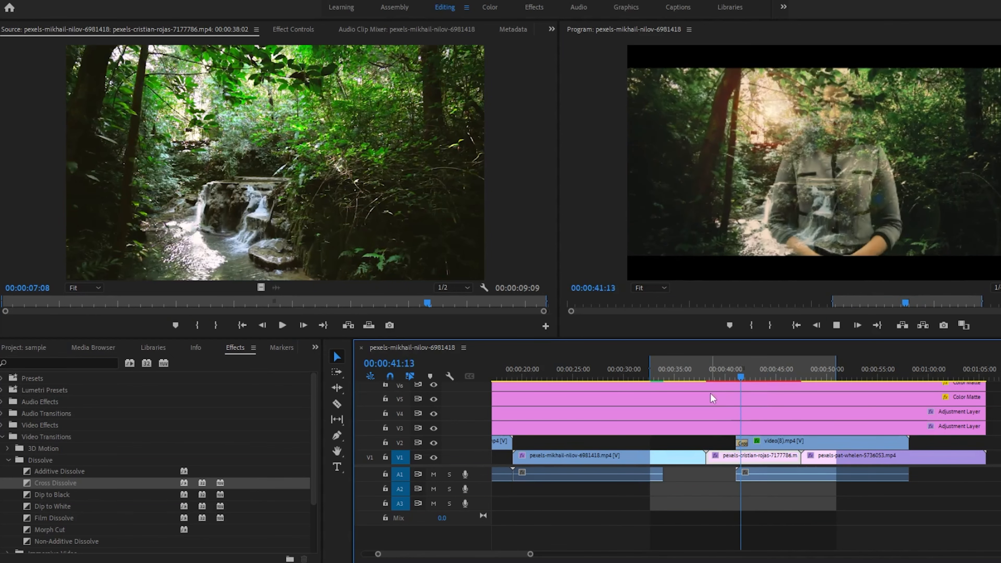
key(space)
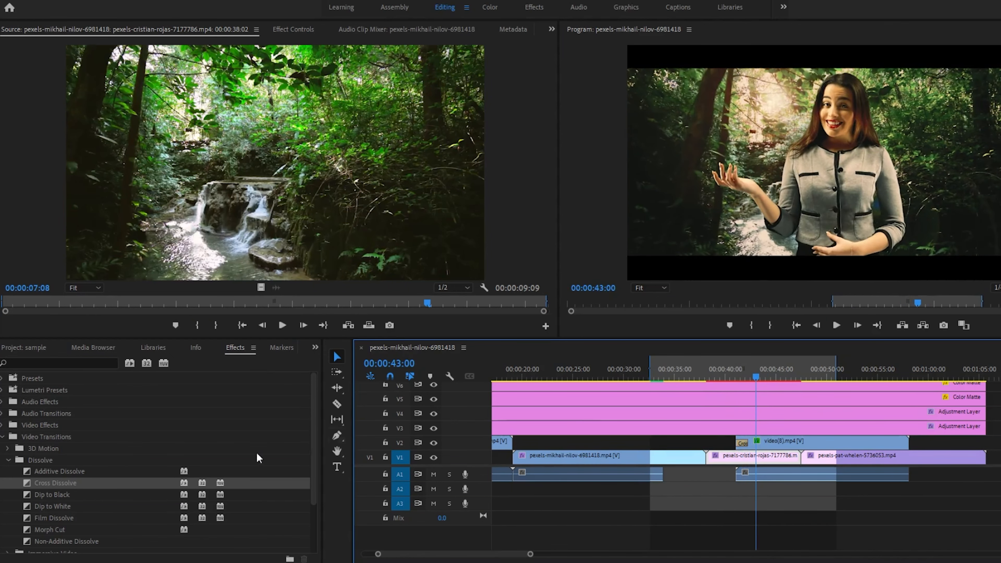
Step: Set Morph Cut as the default transition and apply it to both ends of the video(8).mp4 clip
click(57, 496)
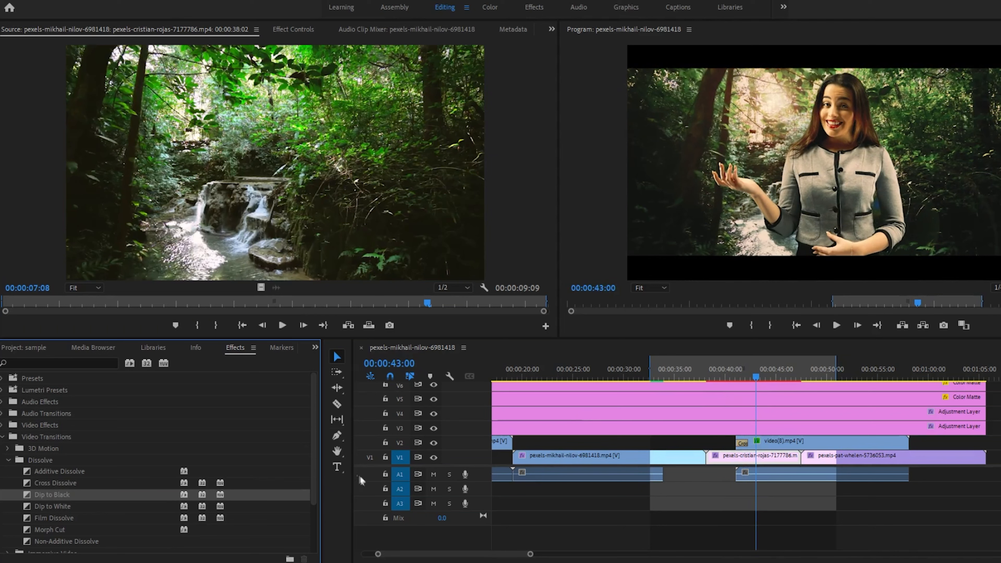
scroll(315, 490, down, 3)
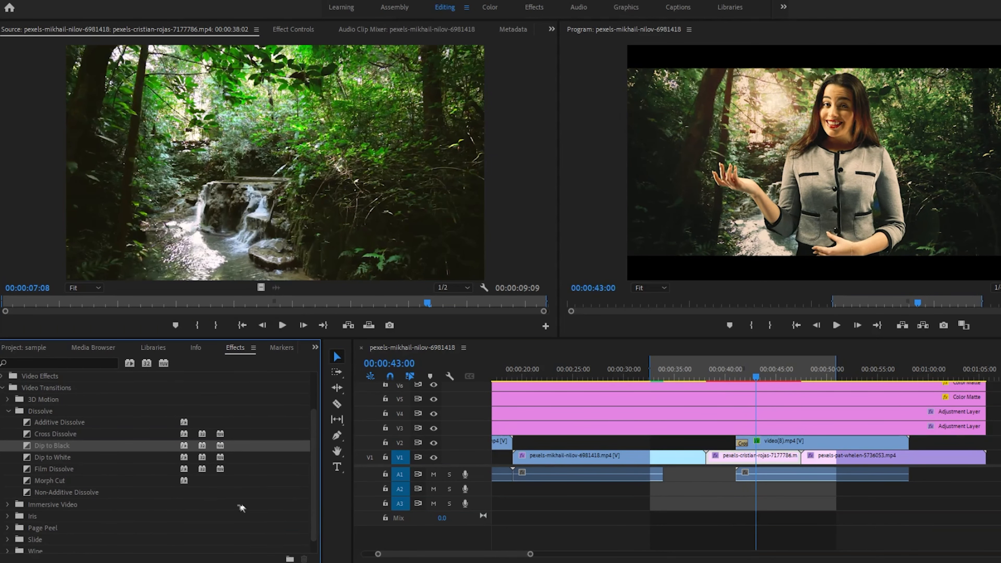
click(75, 494)
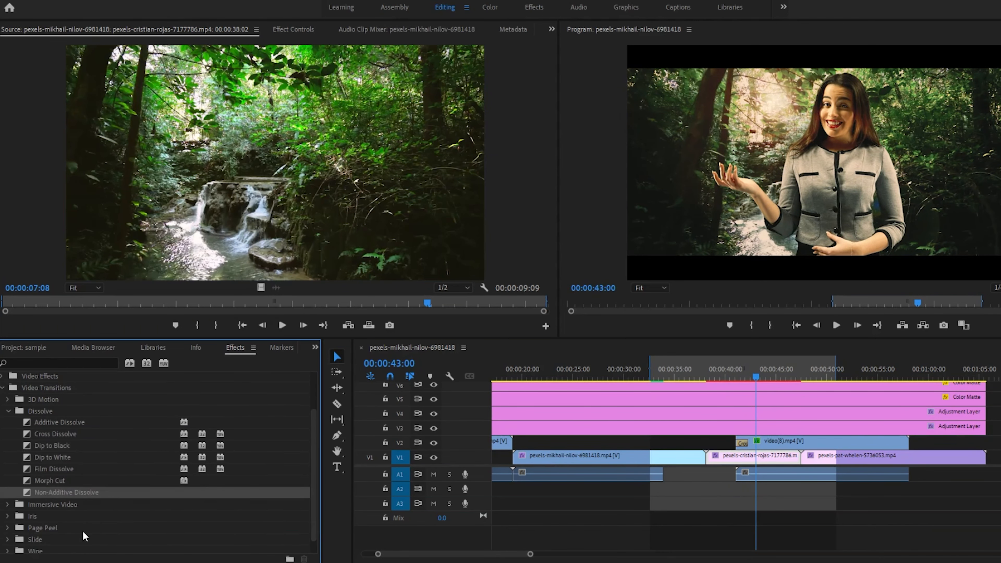
right_click(82, 489)
click(86, 494)
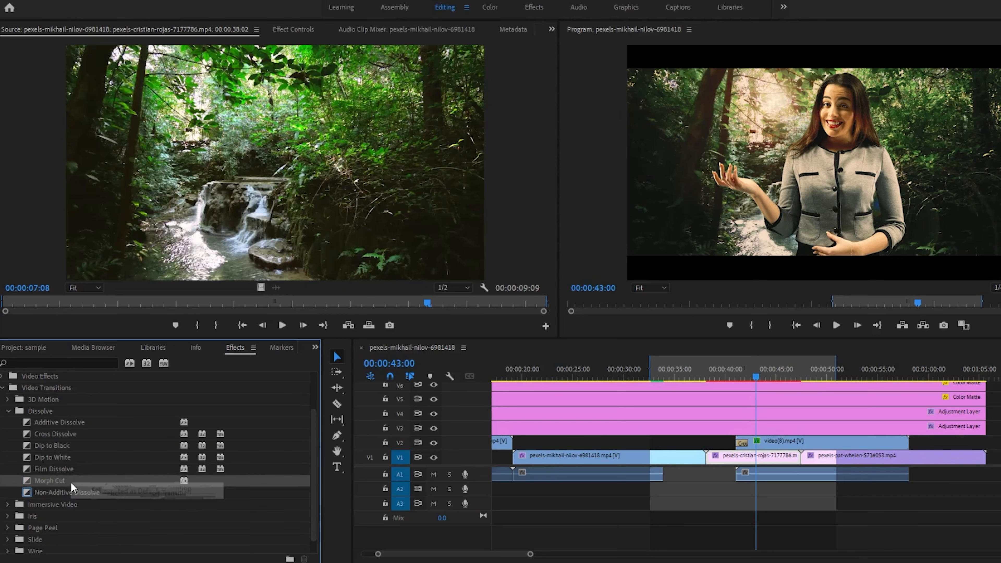
click(99, 491)
click(807, 445)
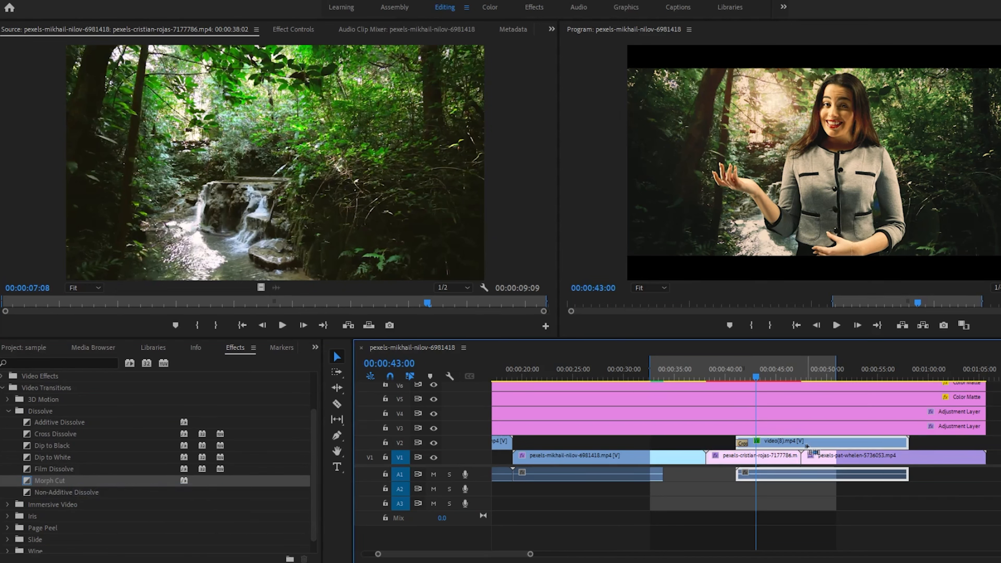
key(ctrl+d)
Step: Apply the Immersive Video transition VR Chroma Leaks to both ends of the video(8).mp4 clip and play it back
click(9, 411)
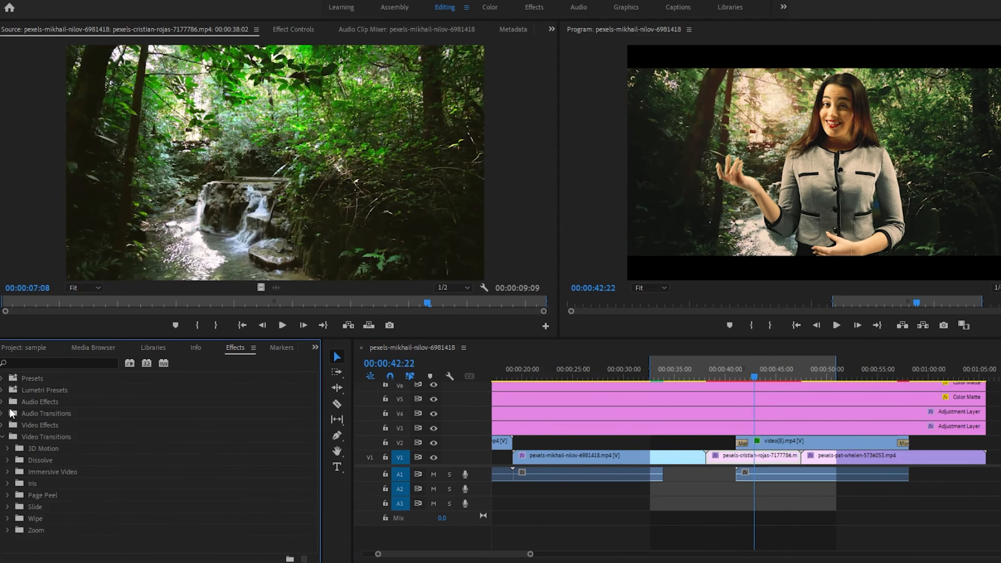
click(8, 472)
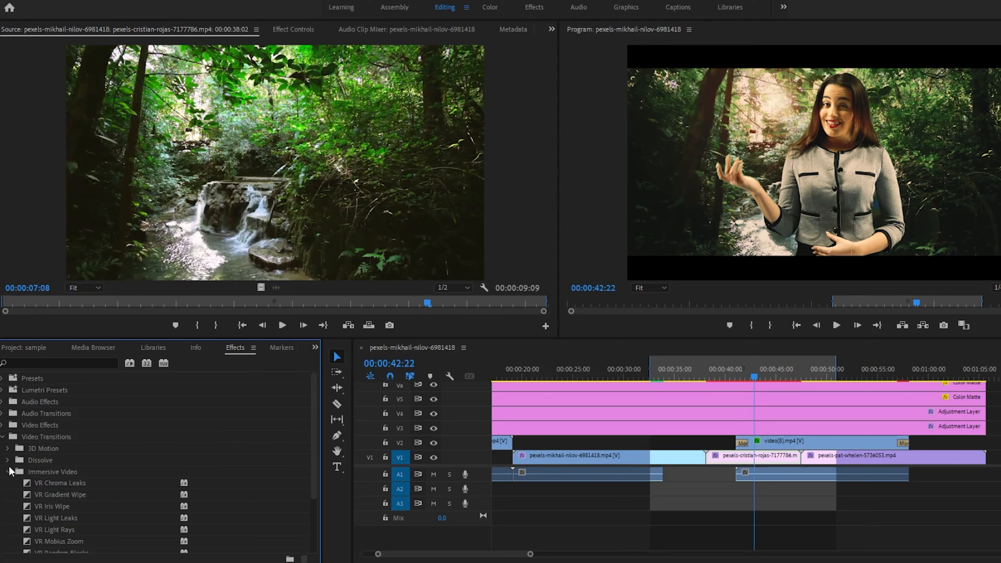
scroll(300, 488, down, 1)
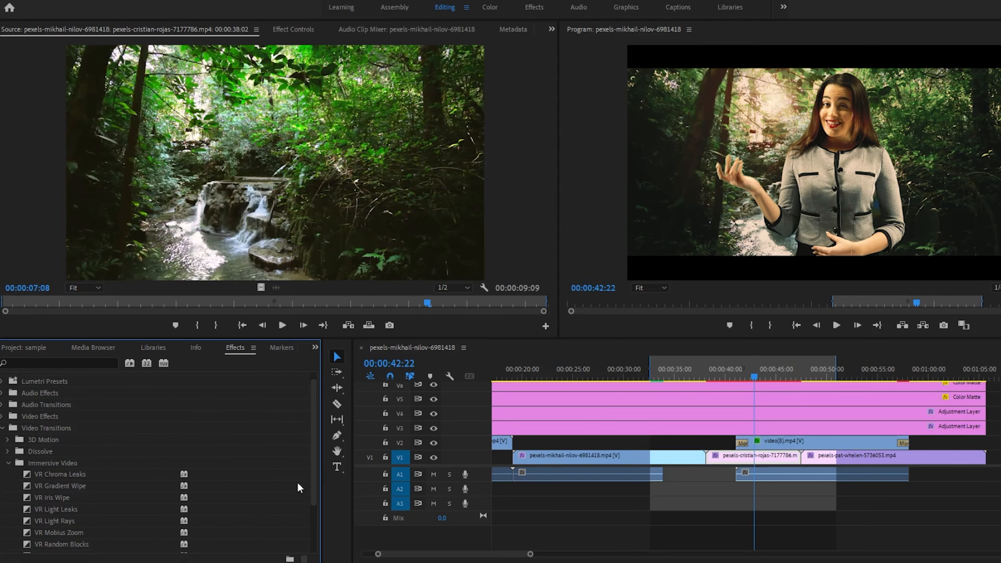
click(113, 478)
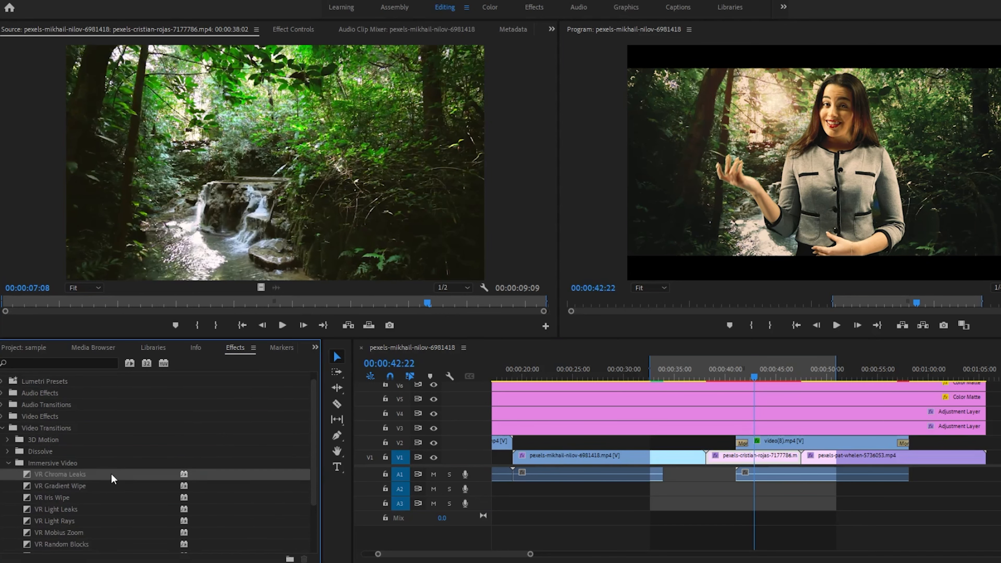
drag(113, 478, 787, 441)
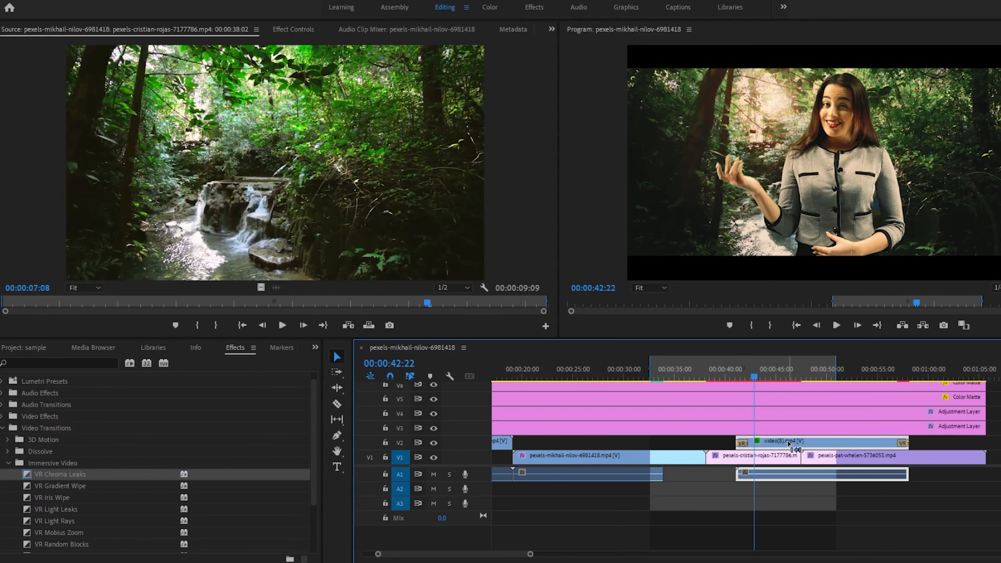
click(737, 373)
key(space)
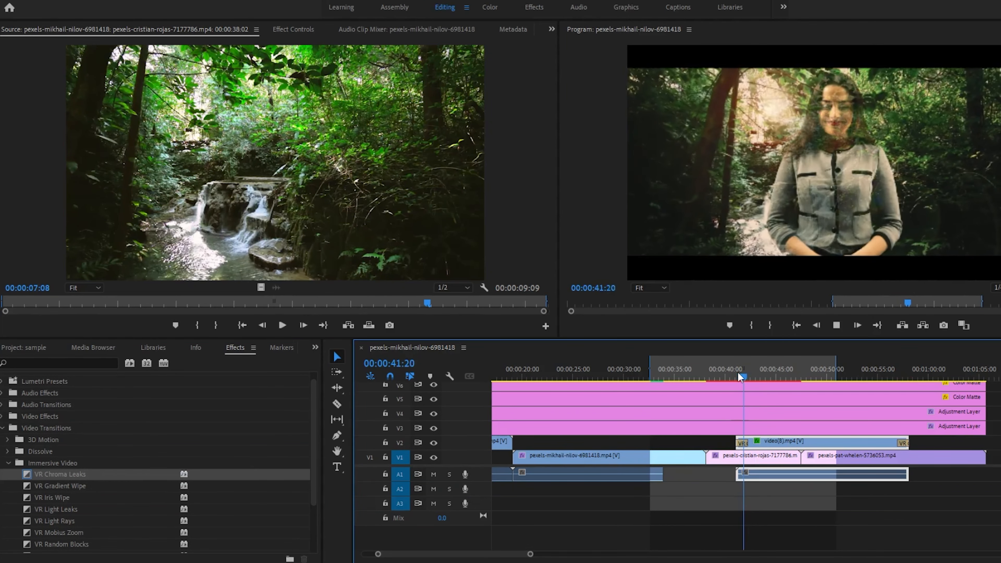
Step: Set VR Light Leaks from the Immersive Video transitions as the default transition
click(91, 488)
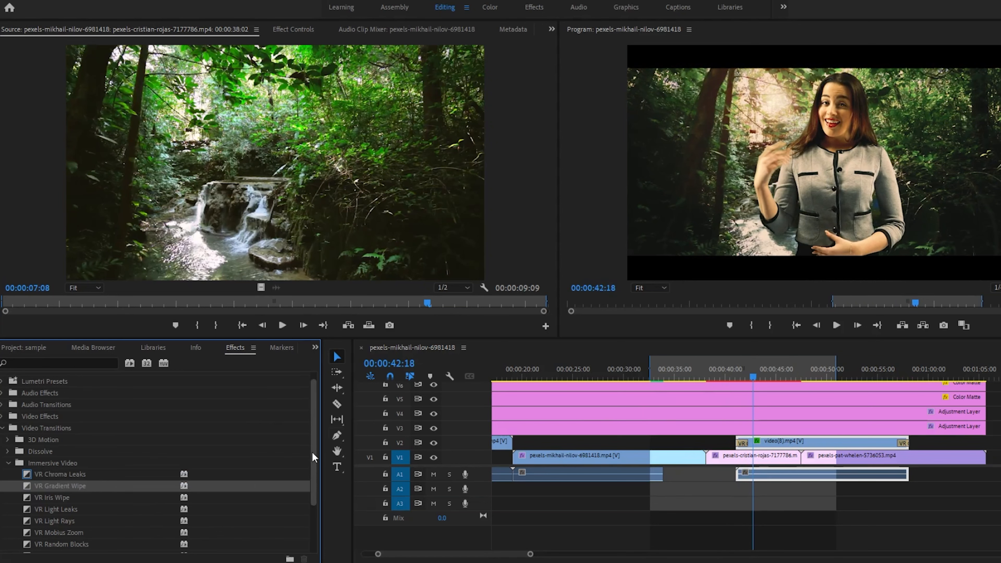
scroll(313, 455, down, 2)
click(43, 467)
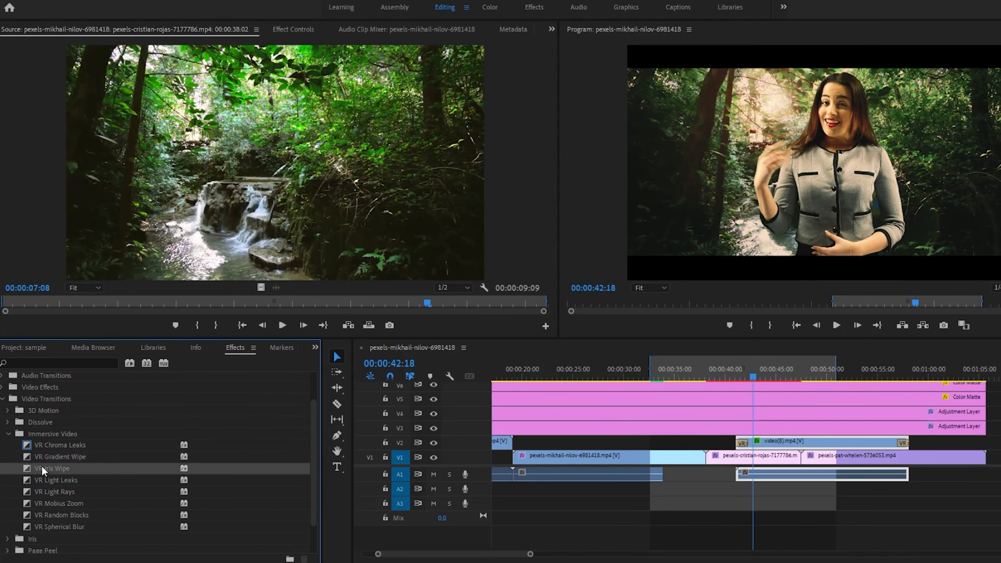
click(63, 484)
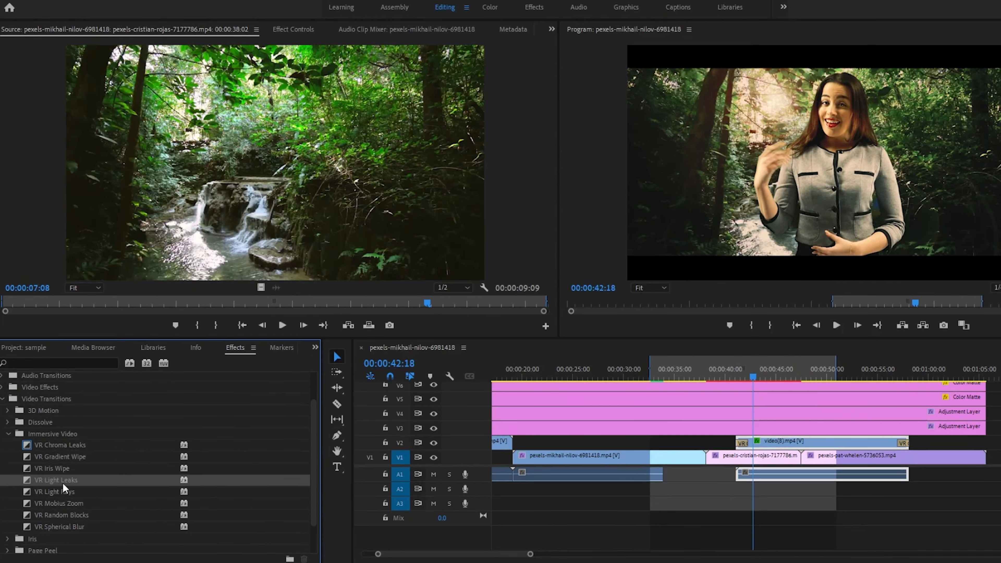
right_click(30, 481)
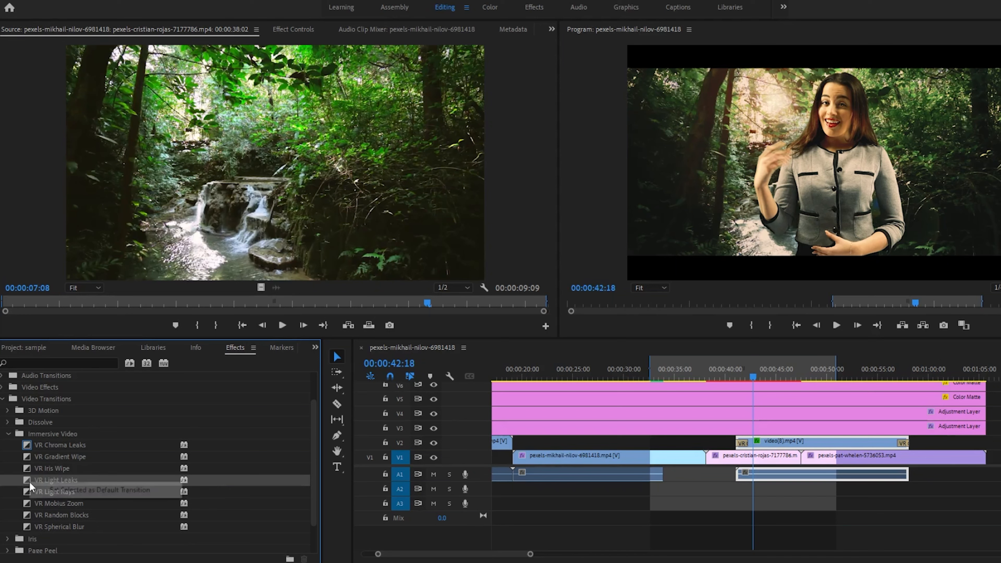
click(43, 487)
Step: Apply the default VR Light Leaks transition to both ends of the video(8).mp4 clip and preview it
click(755, 442)
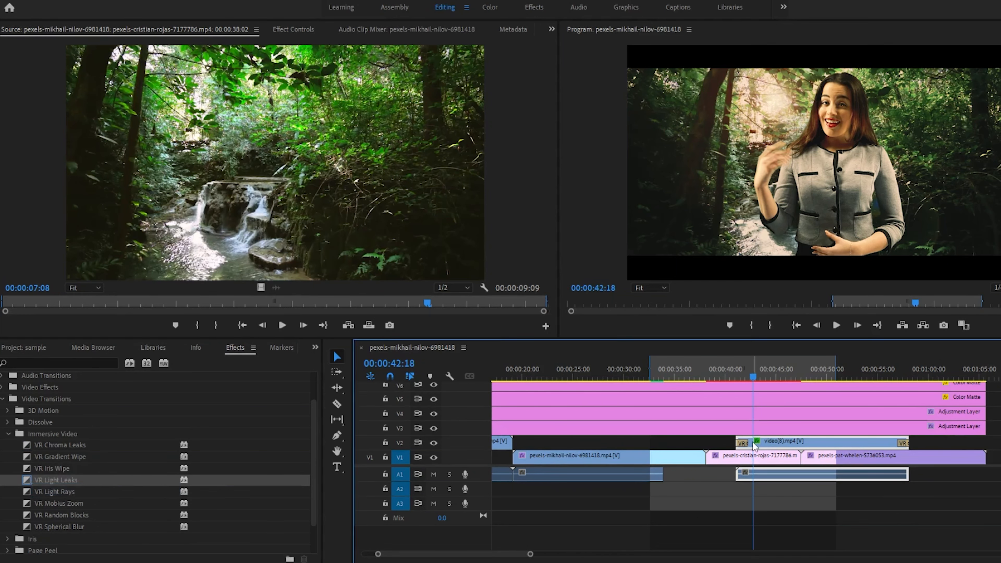
key(ctrl+d)
click(740, 372)
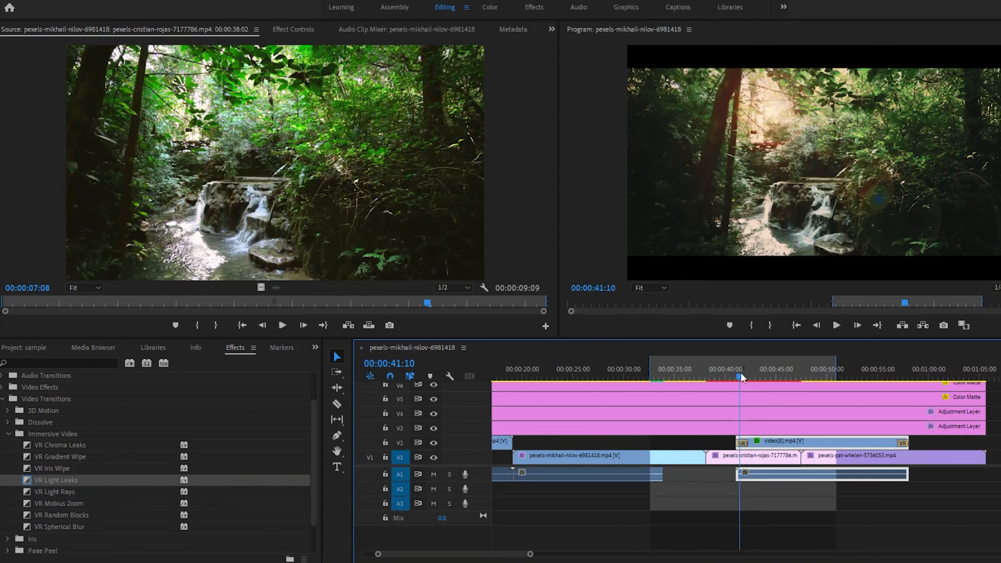
click(737, 372)
key(space)
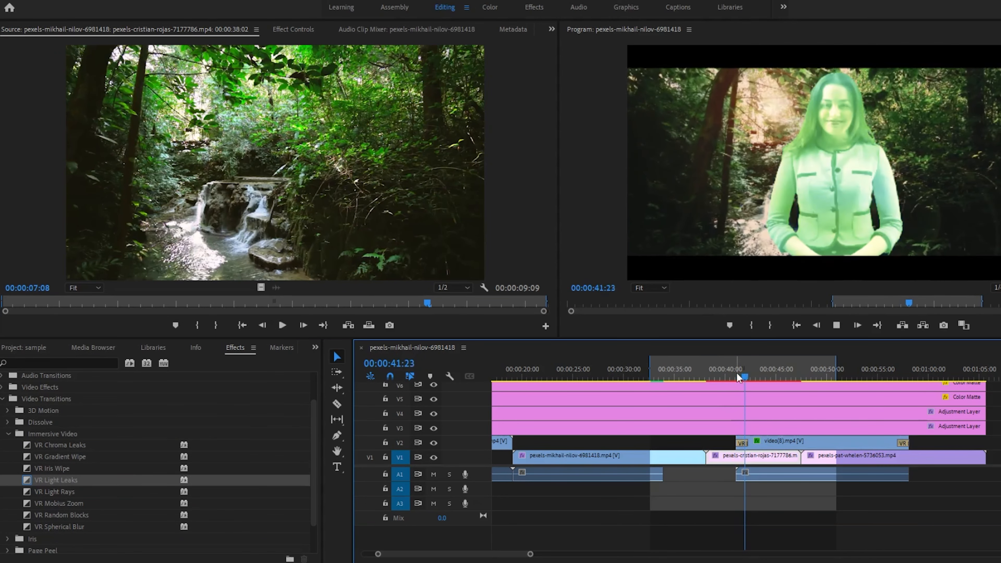
key(space)
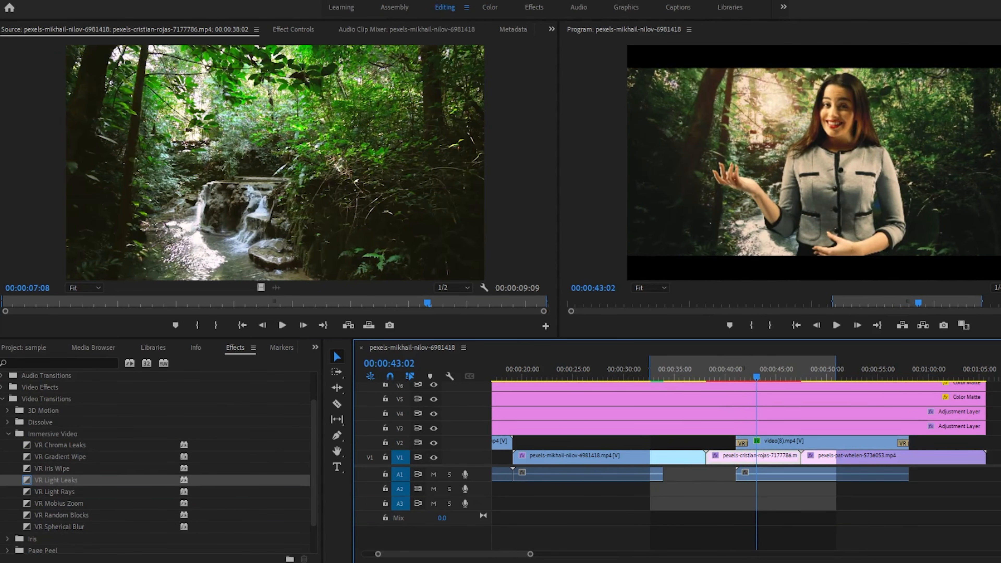
Step: Set VR Random Blocks as the default transition, apply it to the start of the video(8).mp4 clip and play it back
click(50, 495)
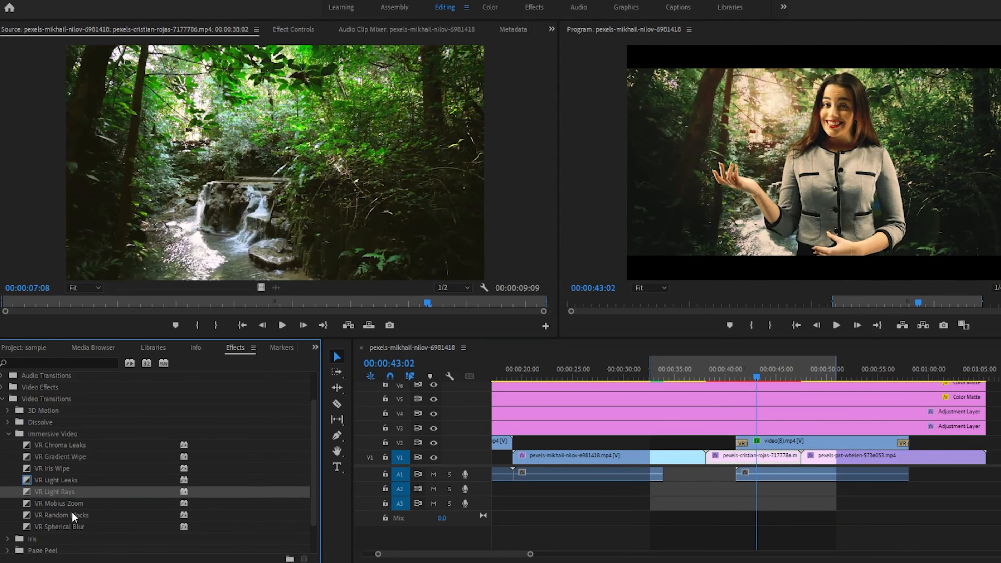
click(116, 517)
drag(36, 517, 753, 448)
click(728, 369)
key(space)
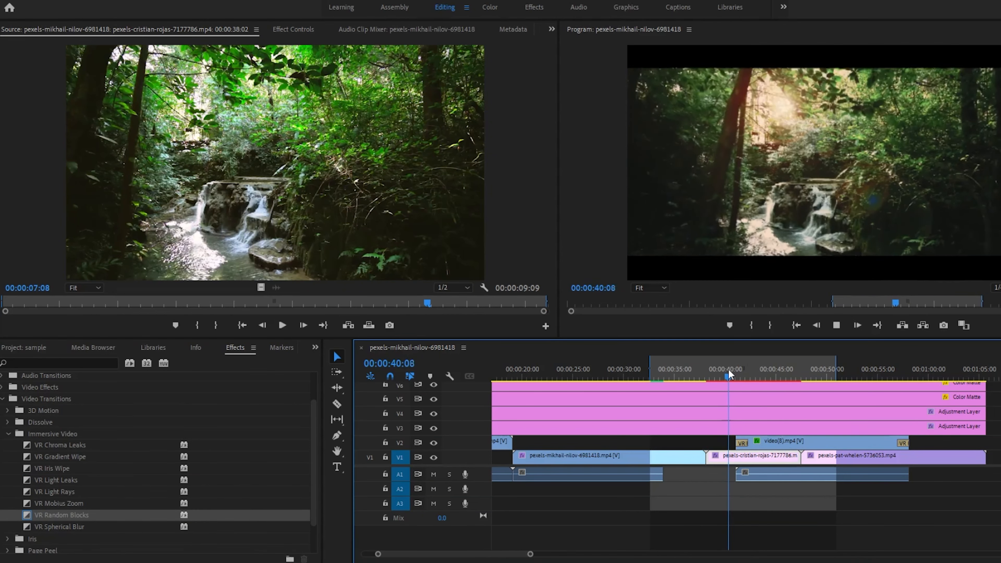
key(space)
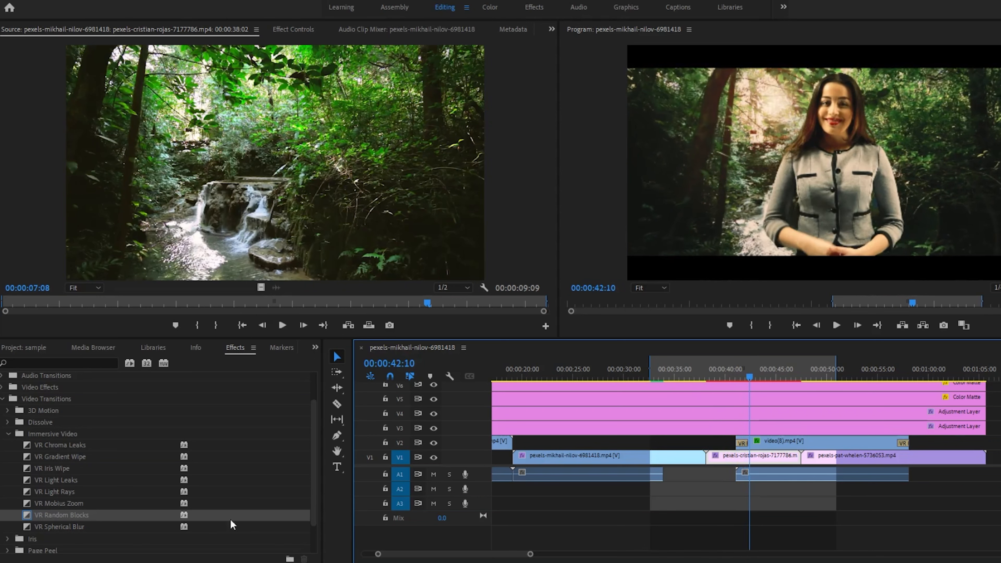
Step: Open the VR Random Blocks transition's settings, keeping its duration at 00:00:01:05, and move the playhead to 00:00:41:14 within it
double_click(742, 442)
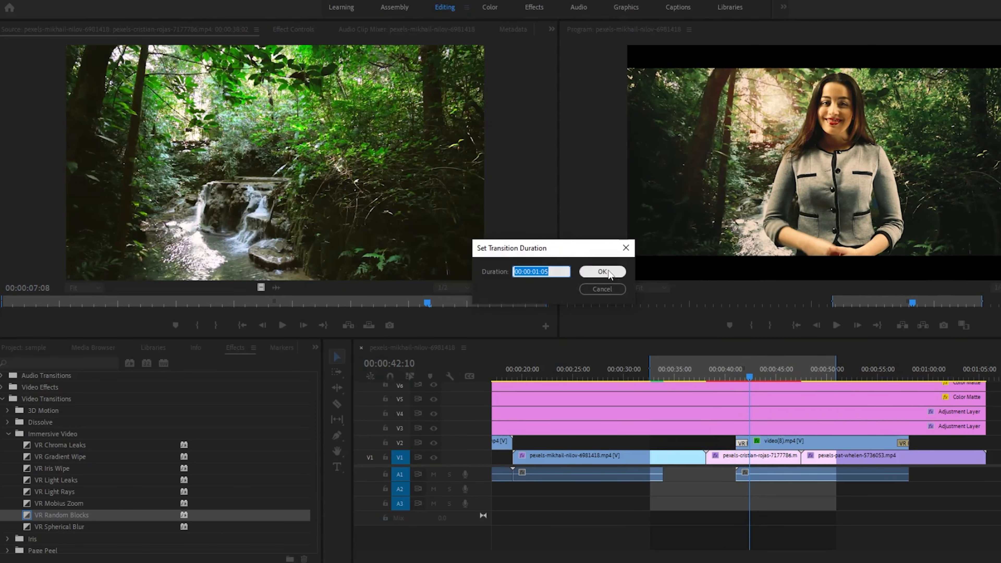
click(602, 272)
click(292, 30)
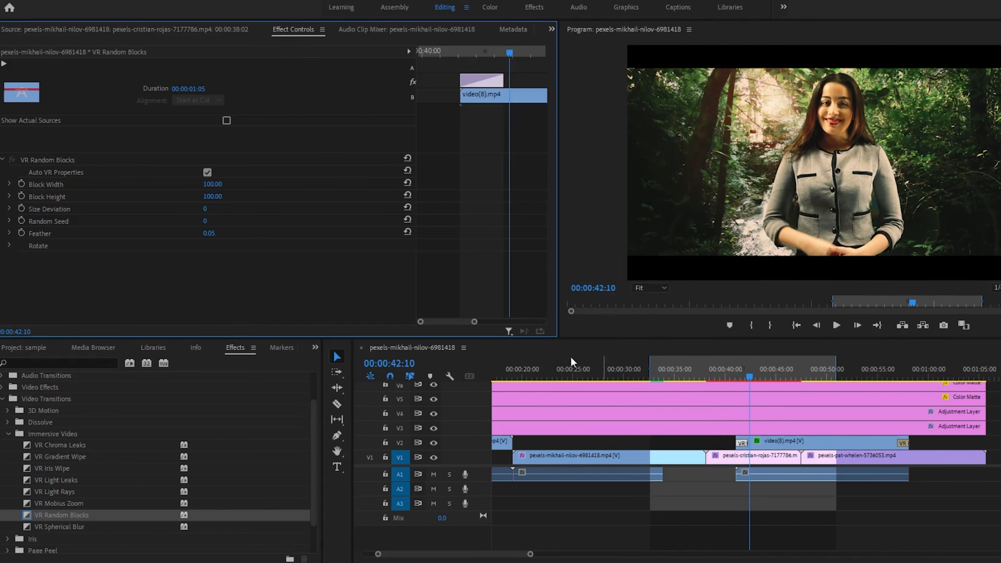
drag(531, 554, 465, 554)
click(733, 371)
Step: Set VR Random Blocks to block width and height 50, size deviation 94, random seed 56 and feather 0.60, and play it back
click(293, 196)
drag(213, 196, 266, 197)
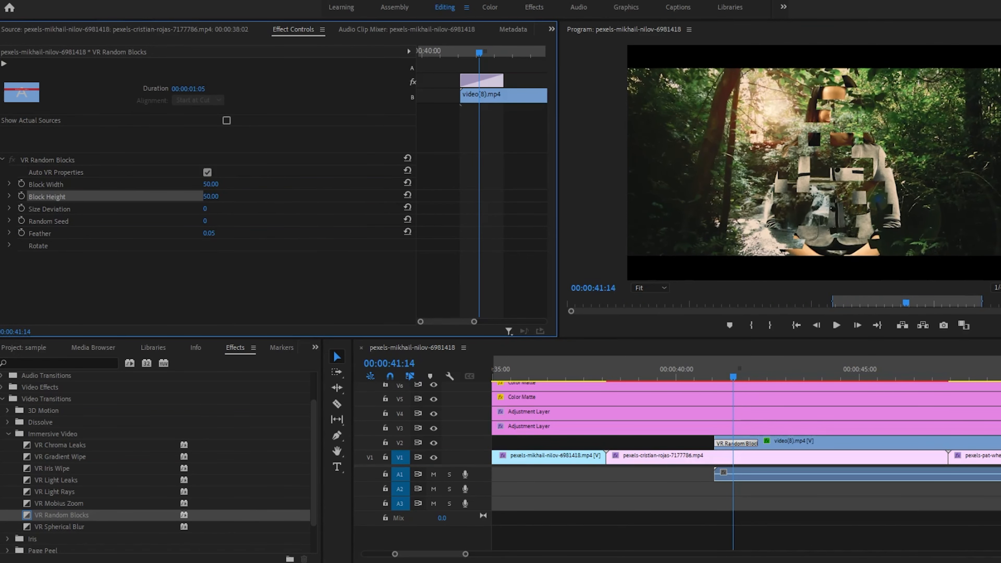
drag(205, 209, 237, 236)
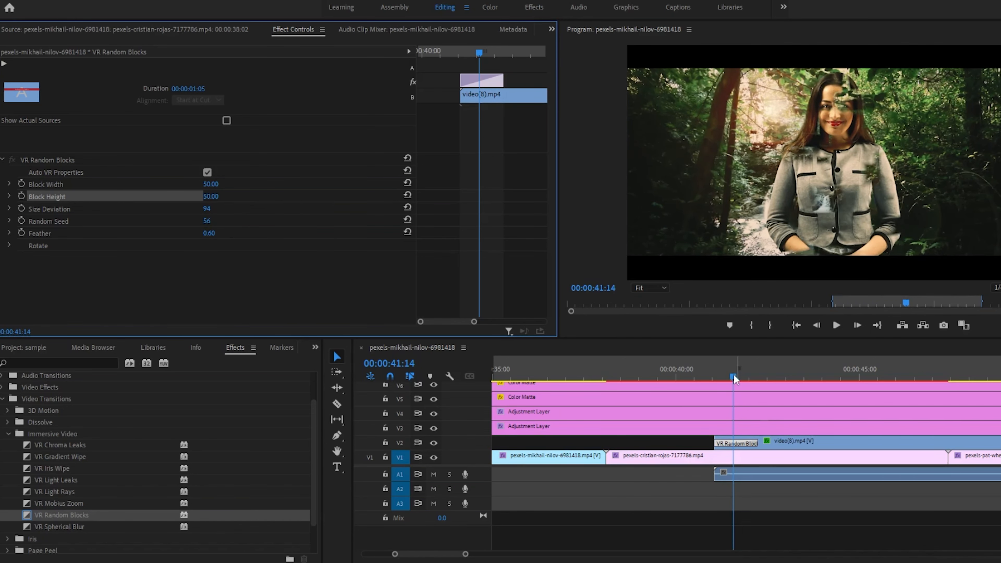
click(836, 324)
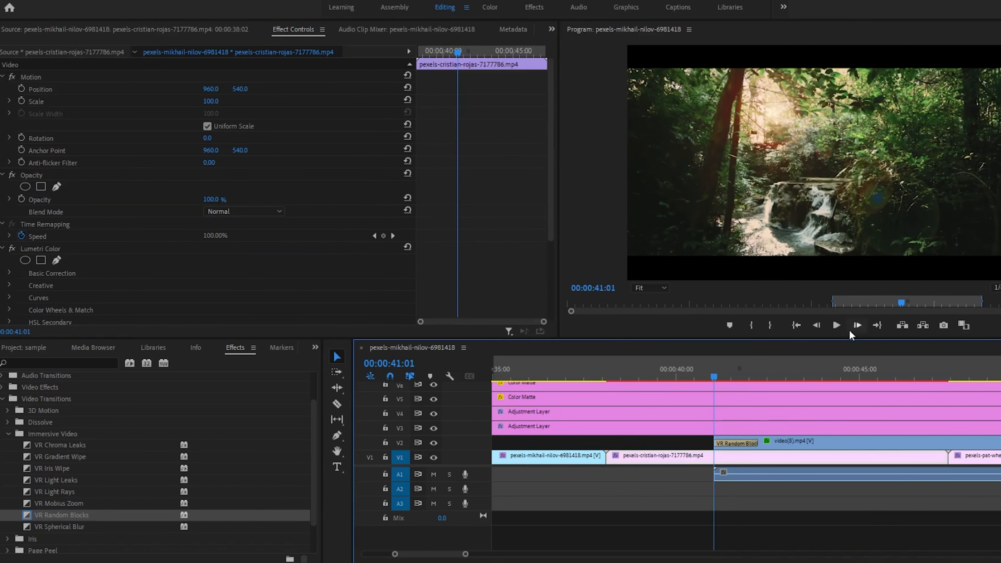
click(836, 325)
Step: Replace the transition at the start of the video(8).mp4 clip with VR Spherical Blur and play it back
click(49, 527)
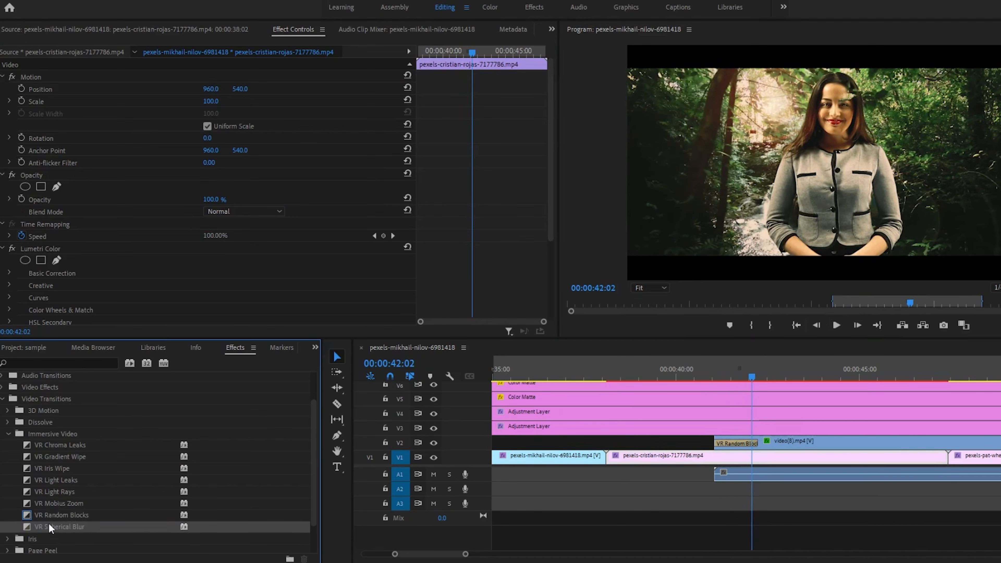
drag(688, 468, 736, 443)
click(711, 365)
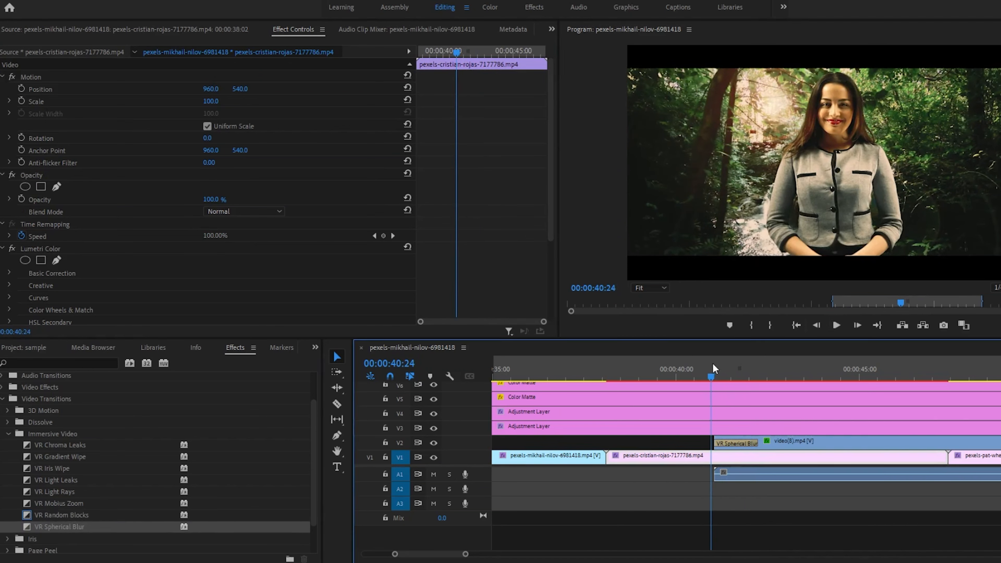
click(836, 325)
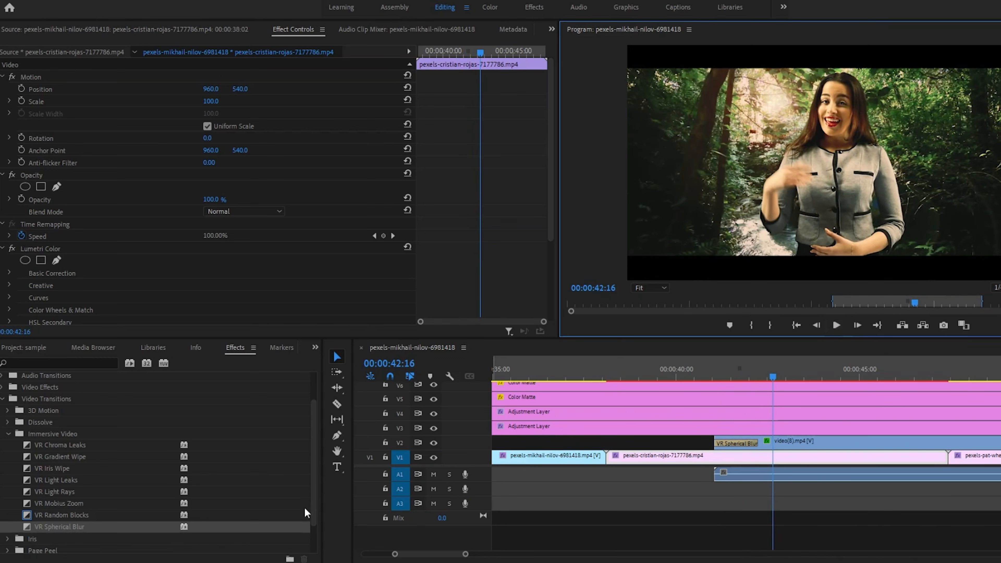
Step: Replace the transition at the start of the video(8).mp4 clip with VR Light Rays and preview it
click(85, 495)
drag(647, 495, 735, 443)
click(715, 365)
click(833, 327)
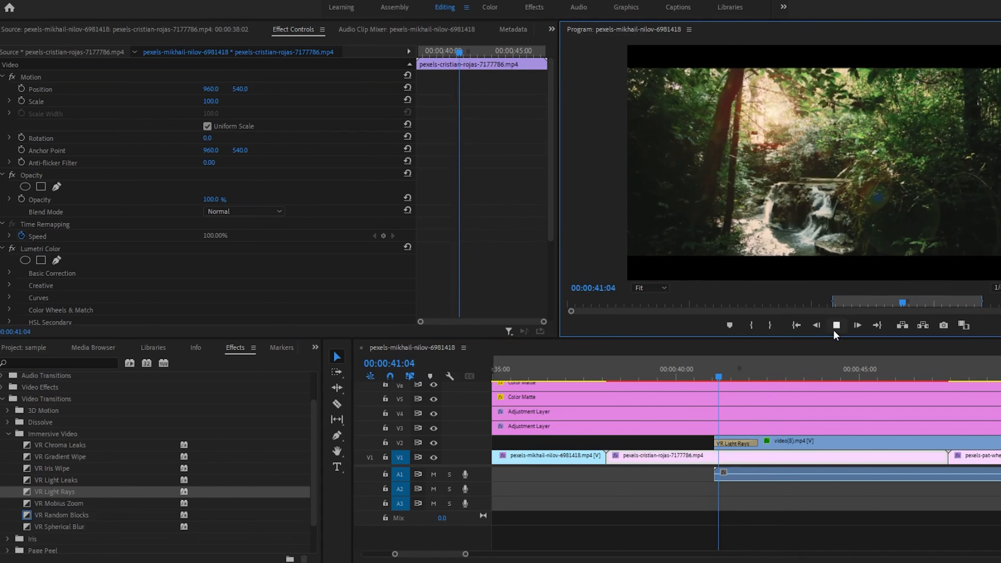
click(834, 327)
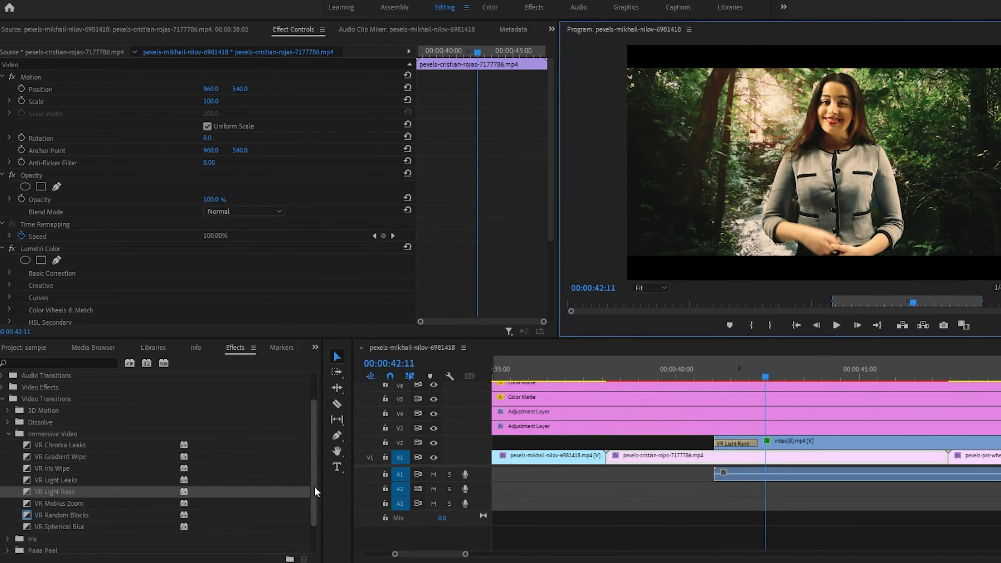
Step: Apply the Zoom transition Cross Zoom to the start of the video(8).mp4 clip, play it and inspect the frame at 00:00:41:19
drag(314, 489, 313, 518)
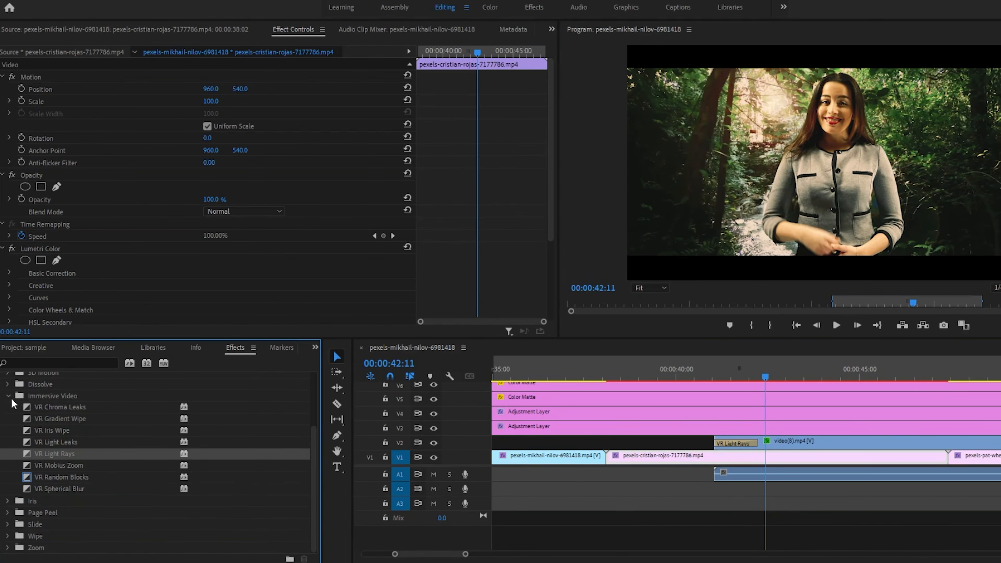
click(11, 398)
click(6, 531)
click(95, 546)
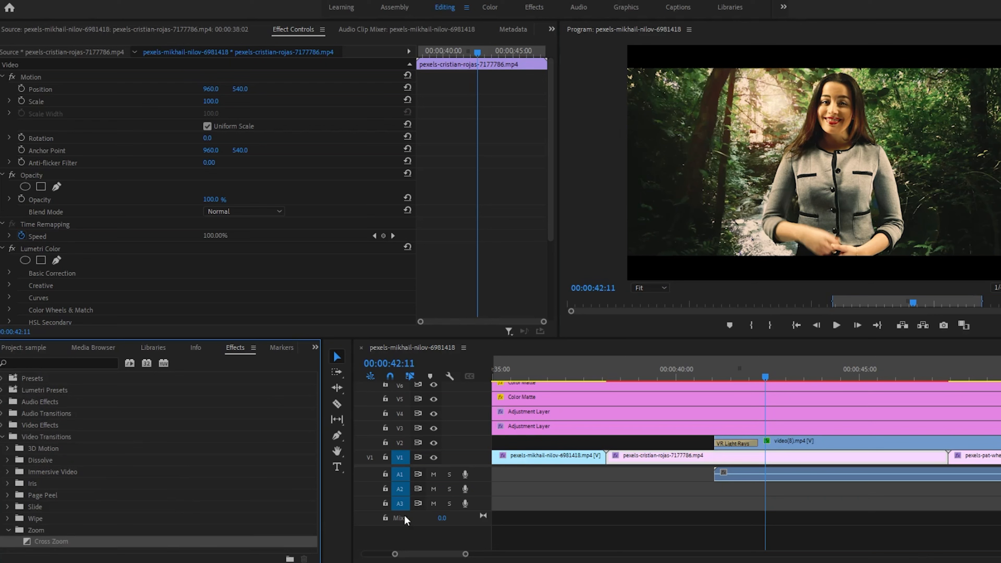
drag(488, 520, 735, 443)
click(710, 372)
click(836, 326)
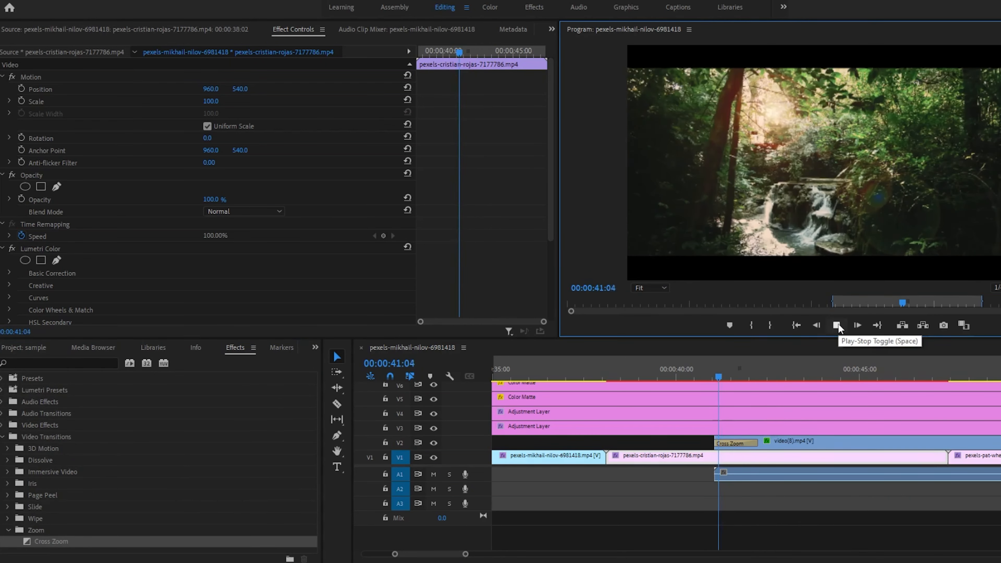
click(740, 377)
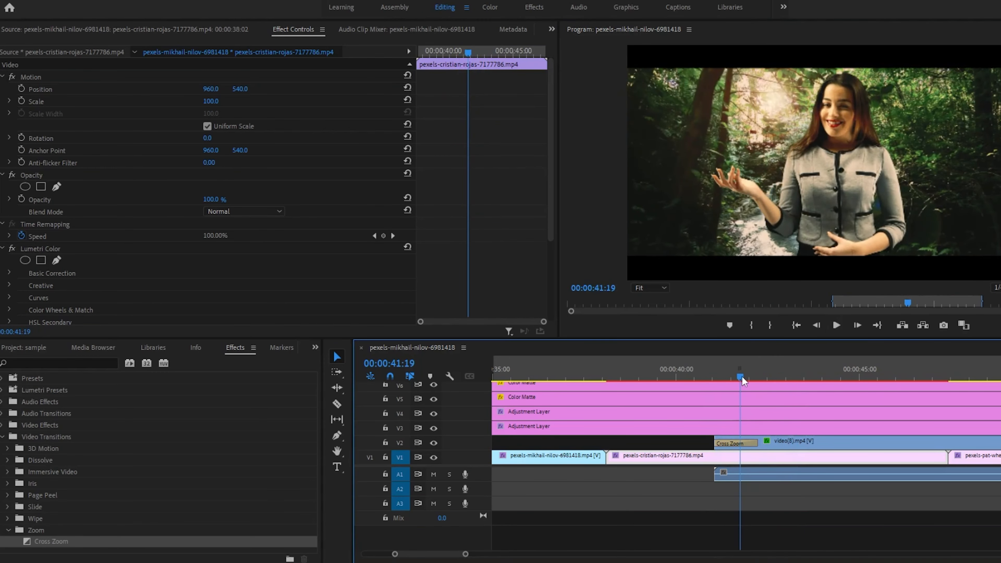
click(9, 531)
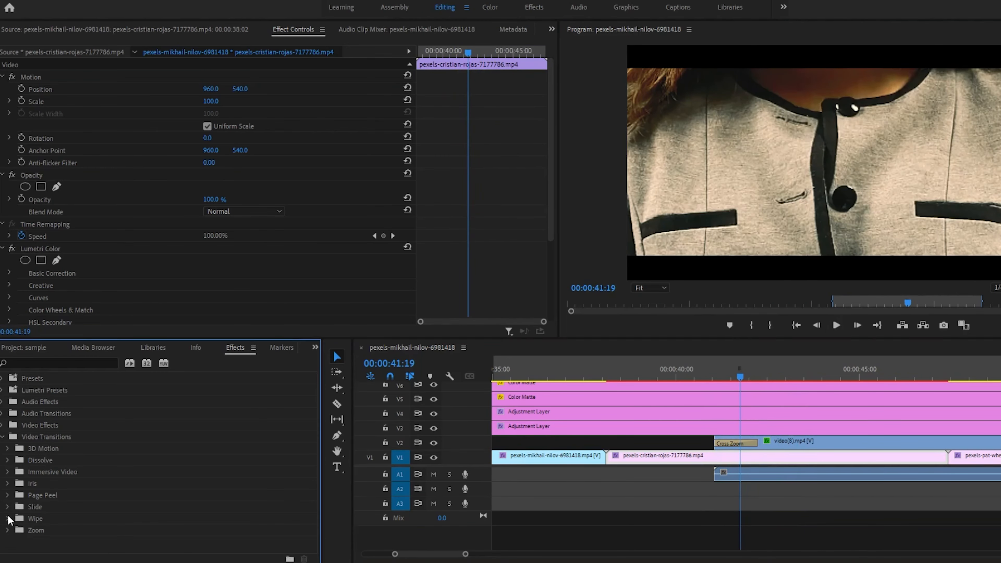
Step: Apply the Wipe transition Band Wipe to the start of the video(8).mp4 clip and play it back from just before the clip
click(8, 518)
scroll(307, 491, down, 3)
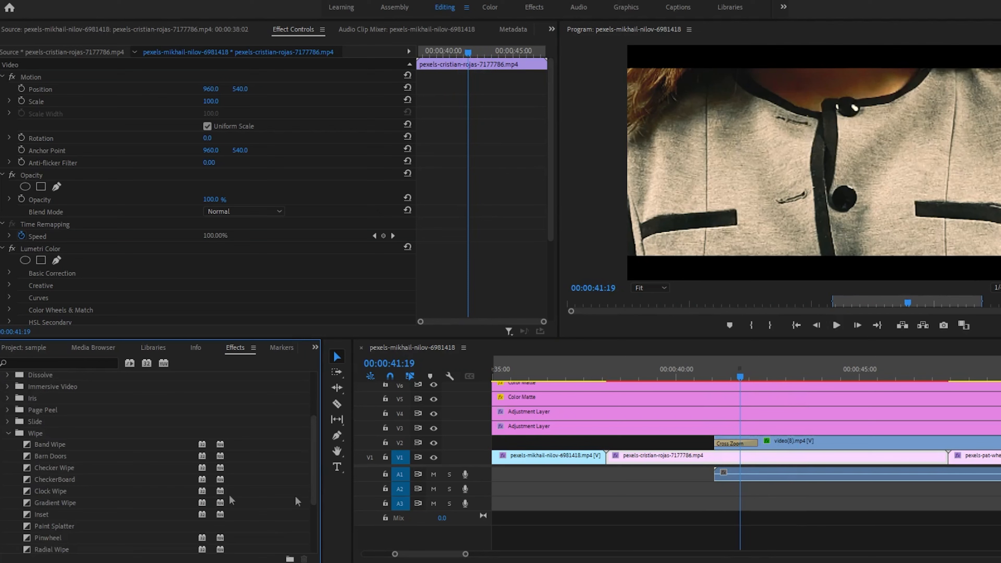
click(79, 445)
drag(759, 453, 739, 444)
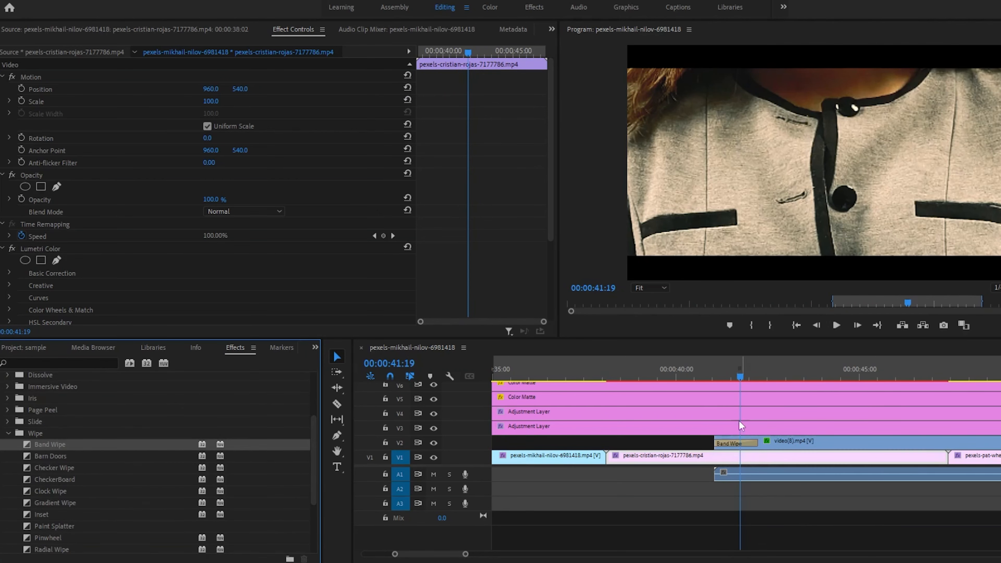
click(721, 365)
click(704, 369)
key(space)
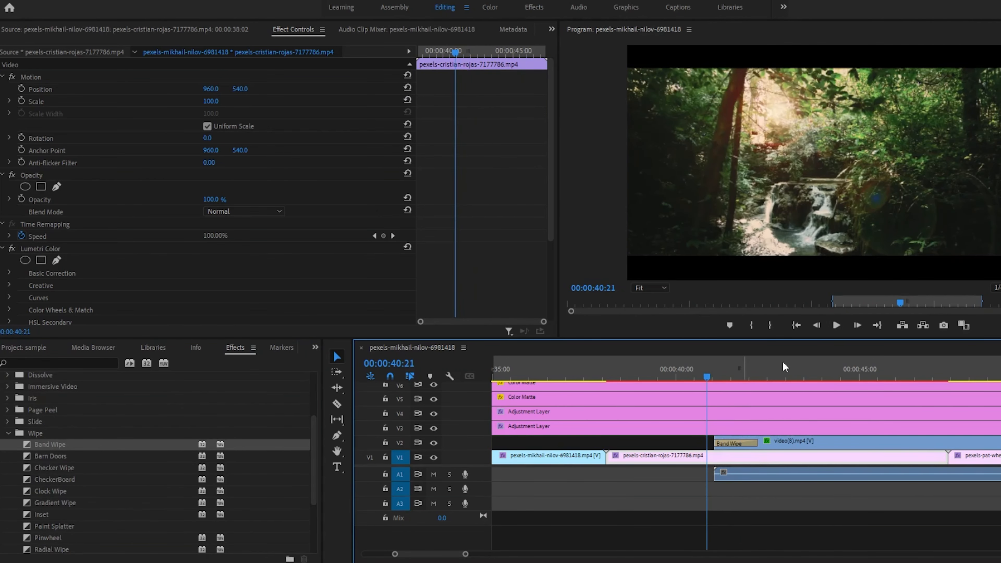
click(845, 331)
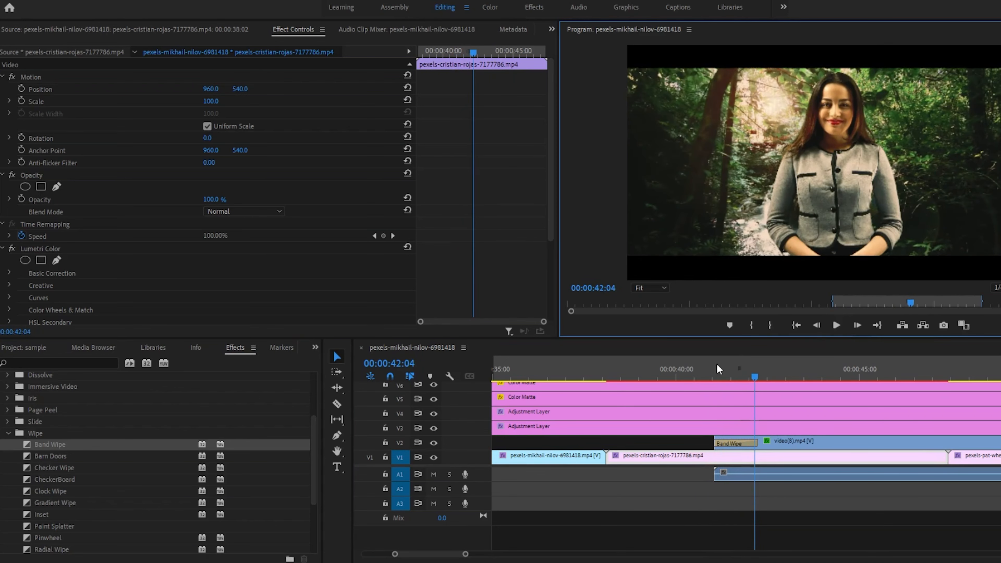
click(8, 433)
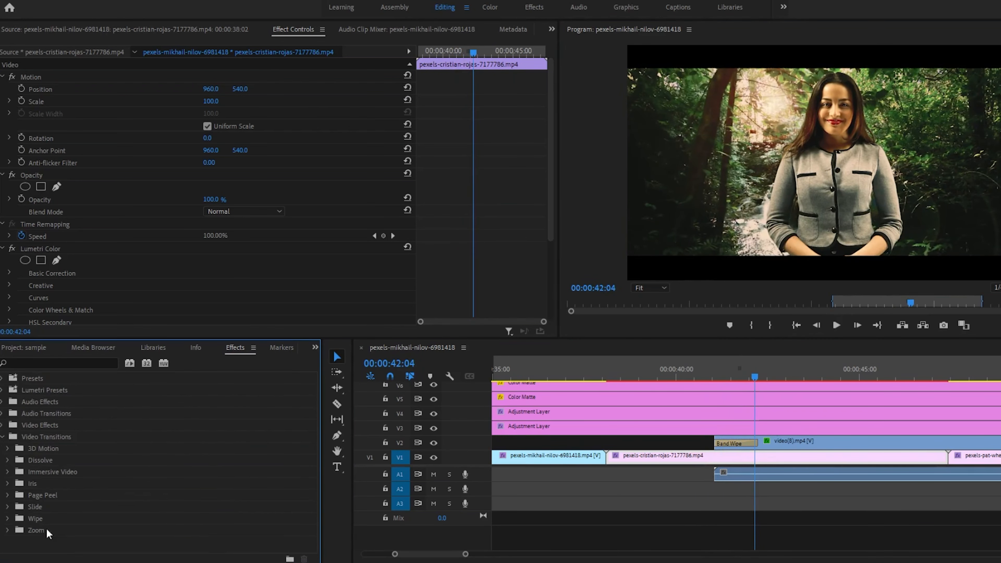
Step: Apply the Iris transition Iris Cross to the start of the video(8).mp4 clip in place of Band Wipe and preview it
click(7, 495)
click(8, 495)
click(9, 484)
click(8, 484)
click(9, 483)
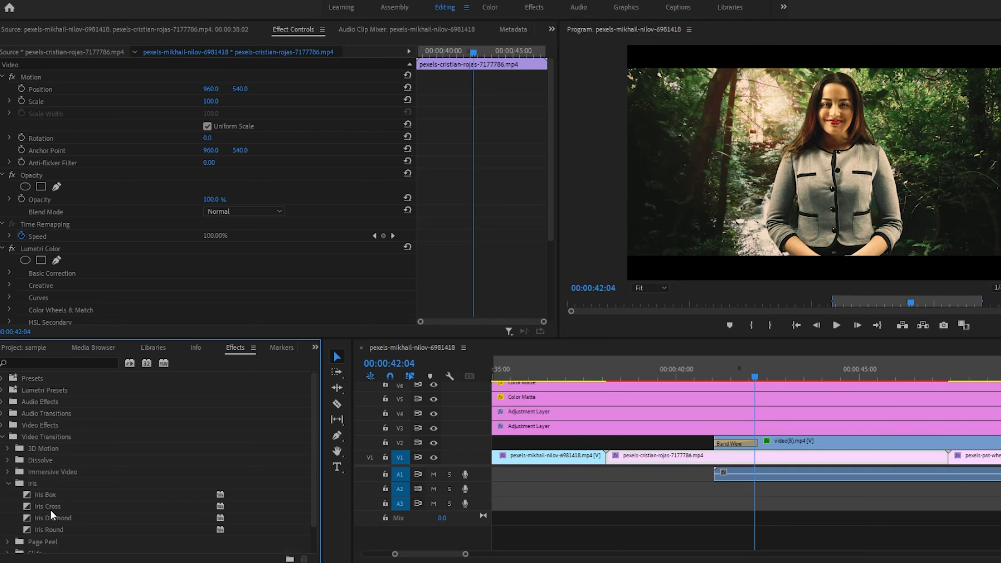
drag(52, 511, 302, 505)
drag(765, 451, 745, 442)
click(715, 368)
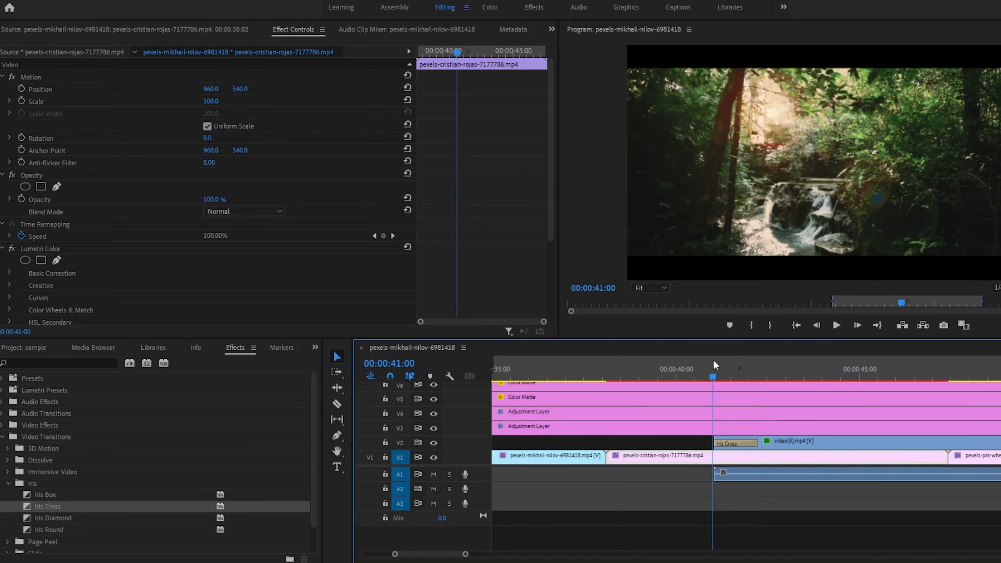
click(837, 325)
click(837, 325)
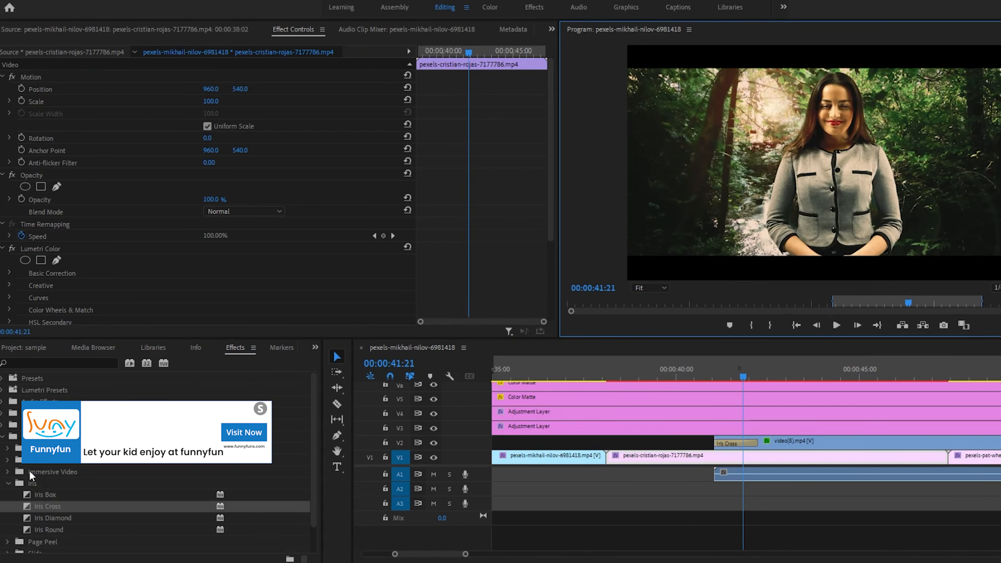
Step: Collapse the video transitions, show the Crossfade audio transitions and select Exponential Fade
click(8, 483)
click(4, 436)
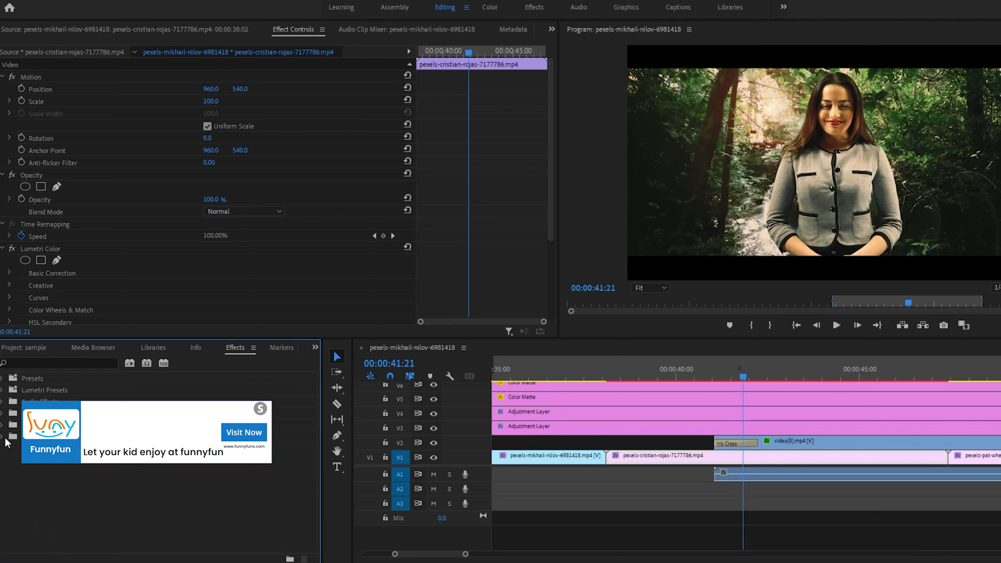
click(4, 436)
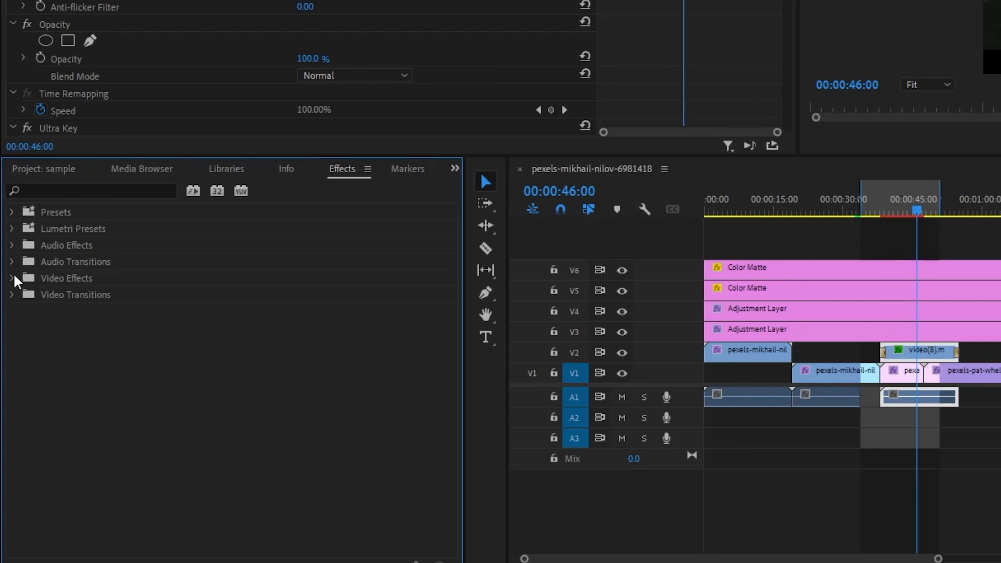
click(11, 262)
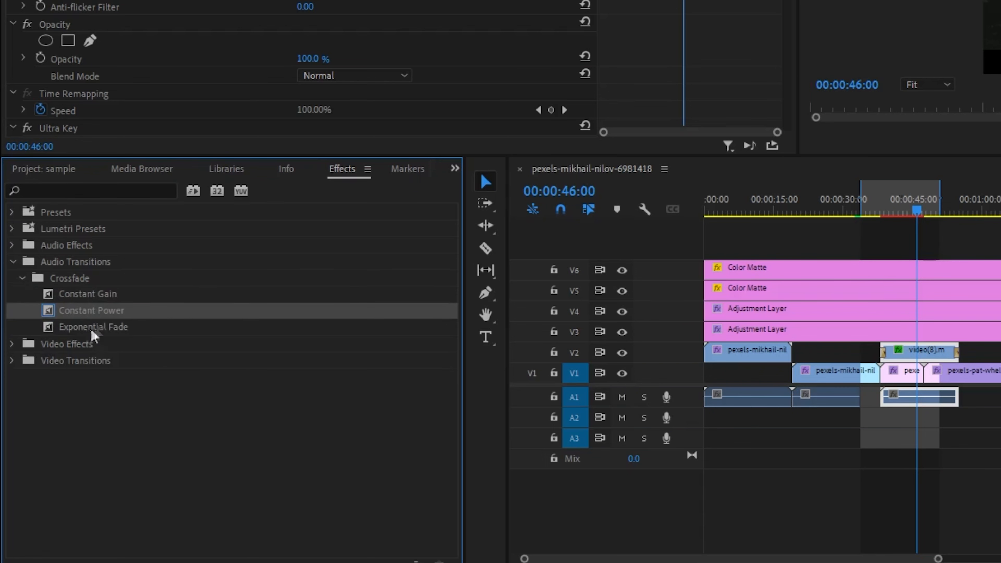
click(118, 328)
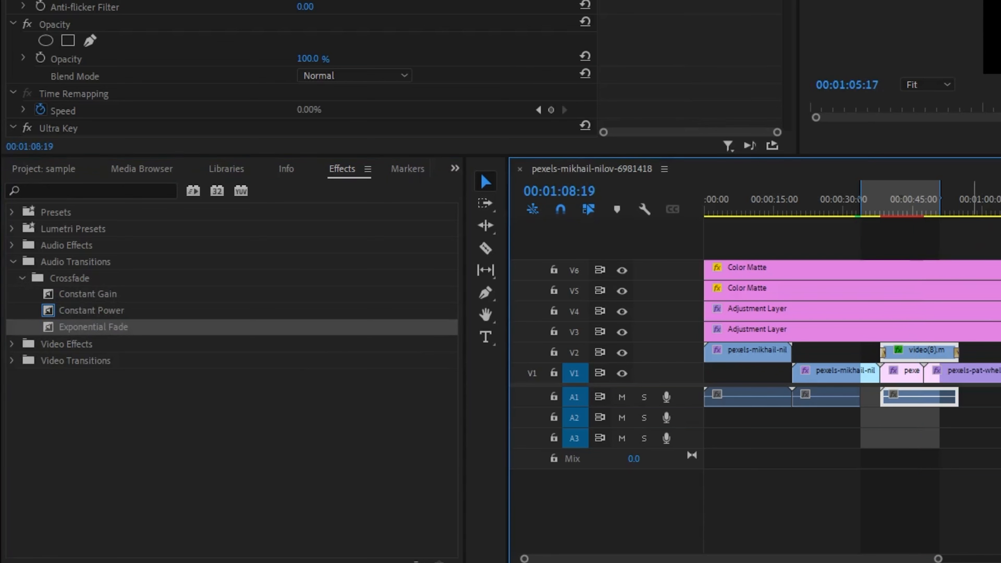
scroll(852, 366, down, 5)
scroll(852, 367, up, 9)
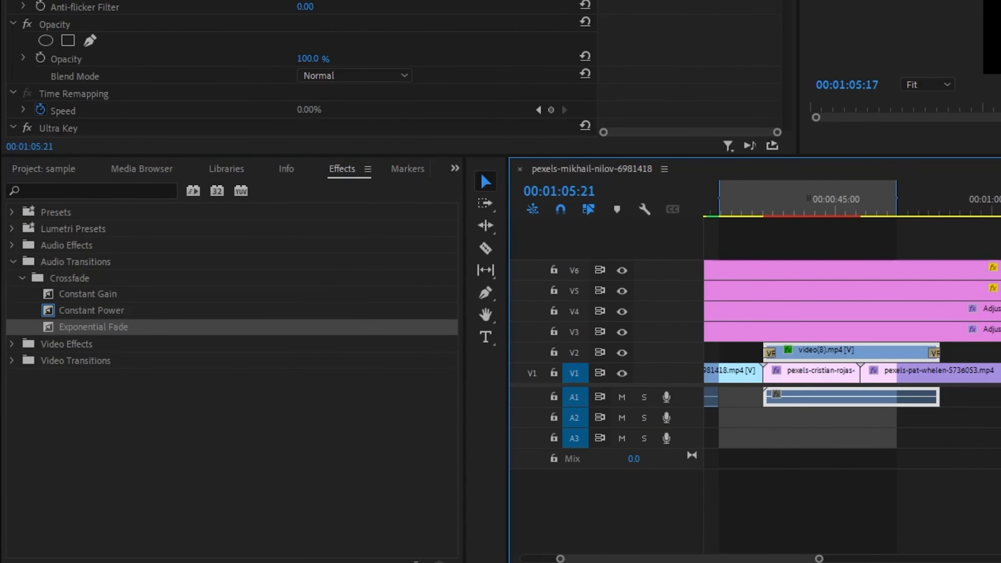
key(space)
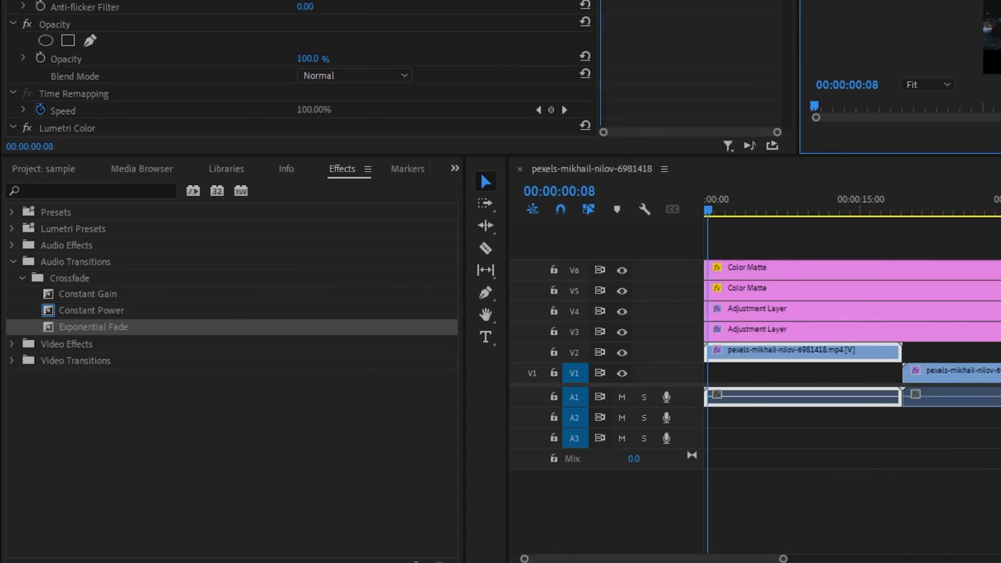
drag(783, 559, 947, 552)
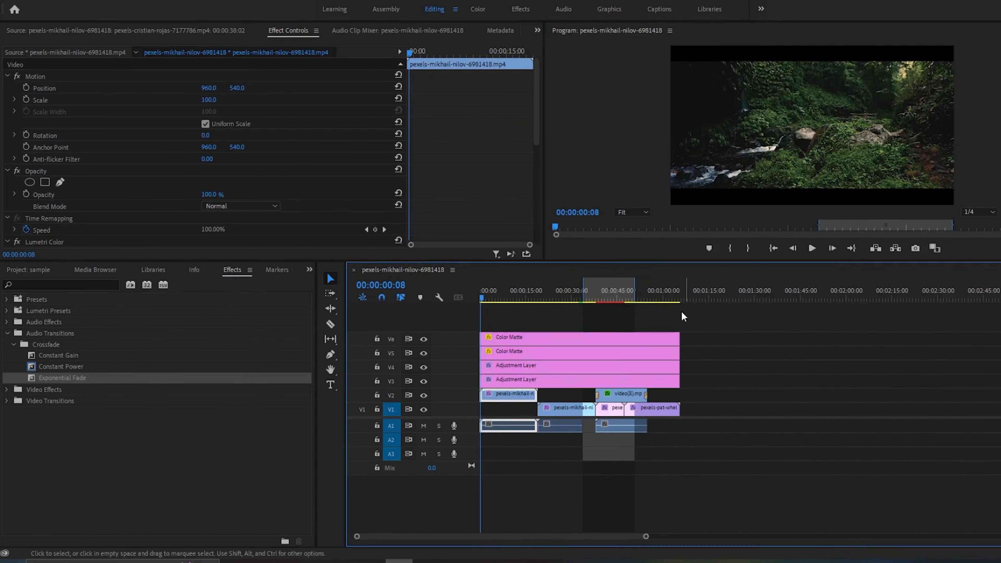
Step: Switch to File Explorer and open the Permiere Pro course folder inside Videos
click(358, 559)
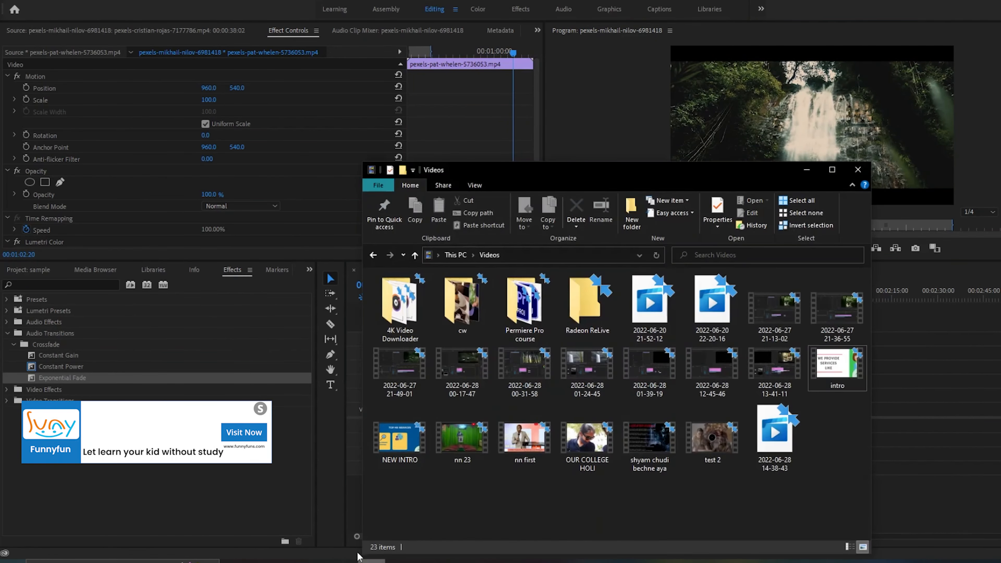
click(529, 331)
double_click(529, 330)
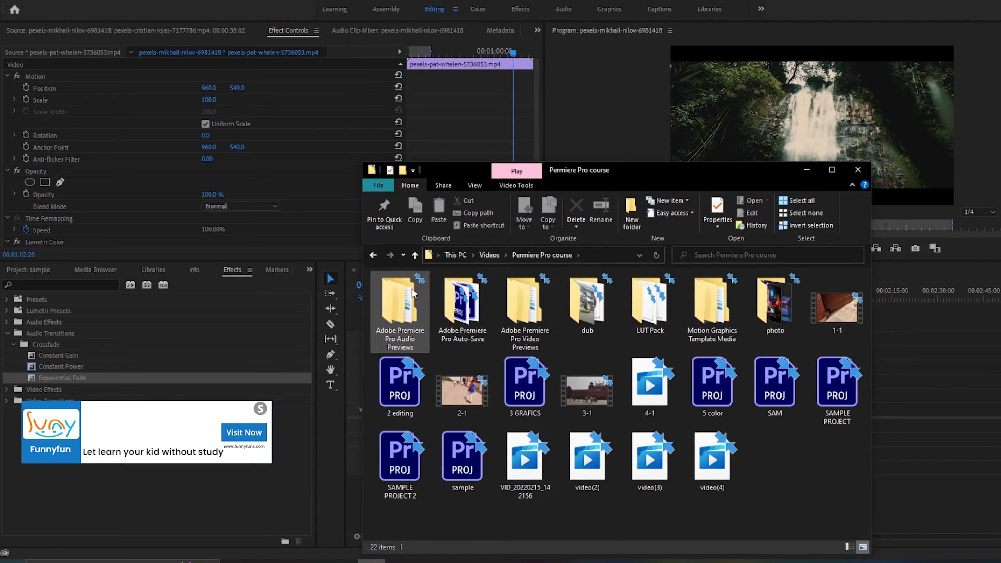
Step: Open the 4K Video Downloader folder in Videos and place Swoosh Reverse Transition Sound Effect on track A1 under the end of the last clip
click(373, 255)
double_click(524, 304)
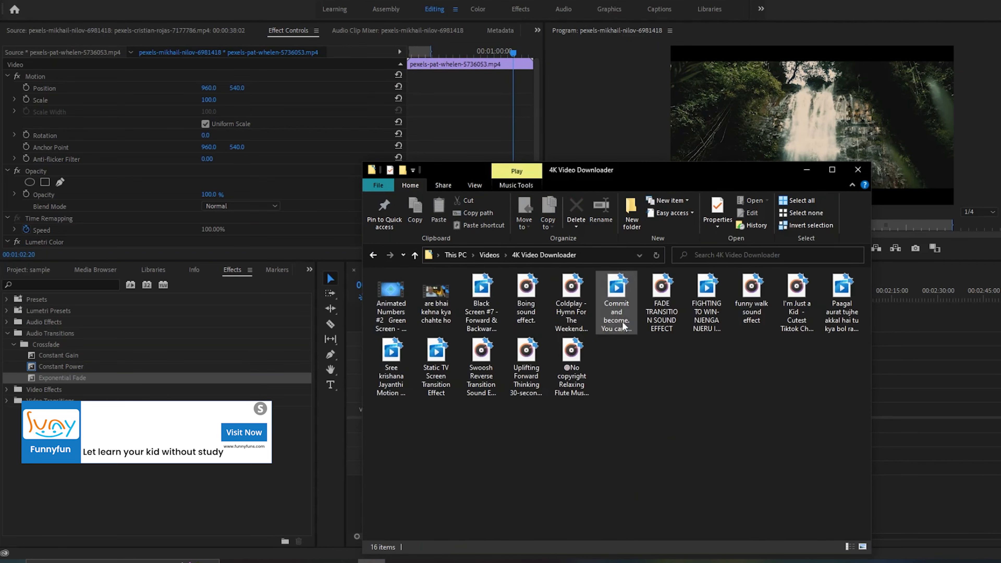
drag(526, 368, 683, 433)
click(896, 374)
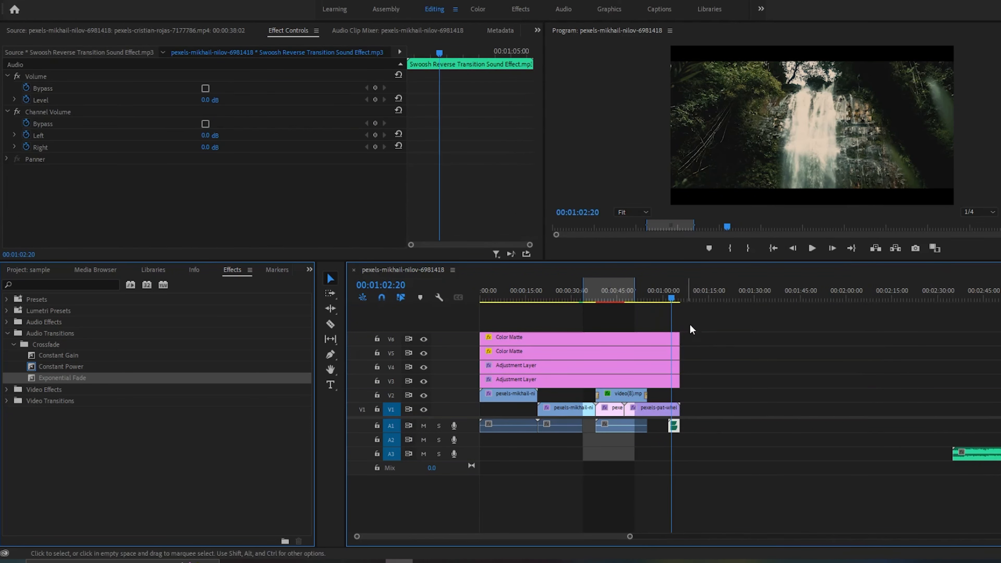
Step: Play back the end of the sequence to hear the swoosh sound effect with the waterfall clip
mouse_move(652, 539)
mouse_down()
mouse_move(757, 540)
mouse_move(664, 537)
mouse_up()
scroll(449, 535, down, 3)
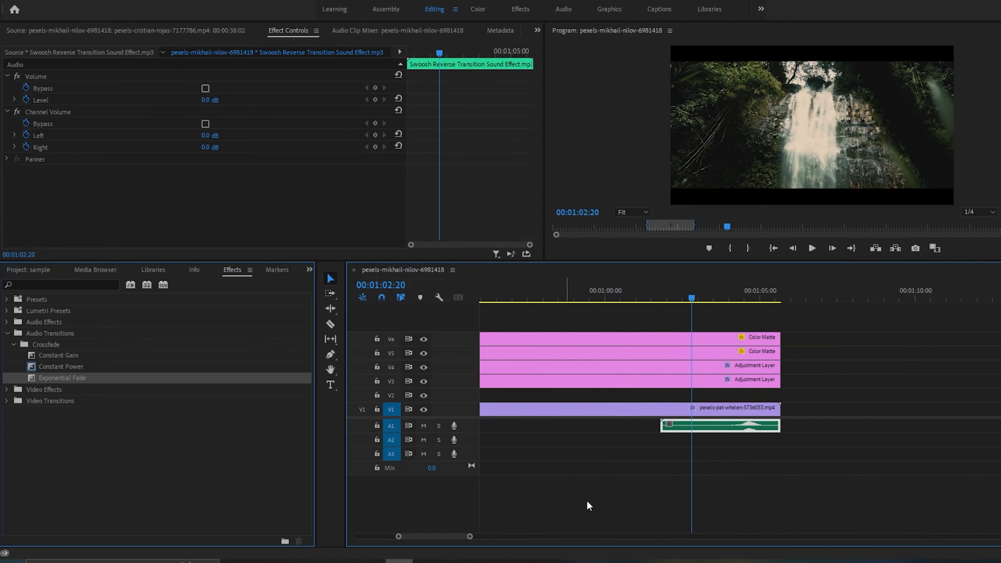
click(813, 248)
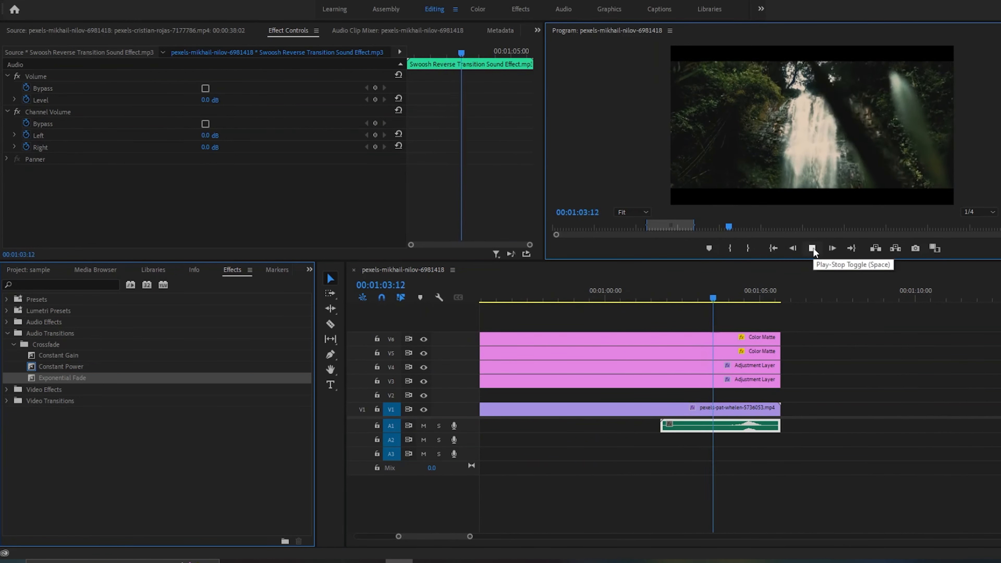
click(812, 248)
Step: Shift the swoosh sound effect so its peak aligns with the end of the pexels-pat-whelen clip, and preview it
drag(756, 429, 780, 432)
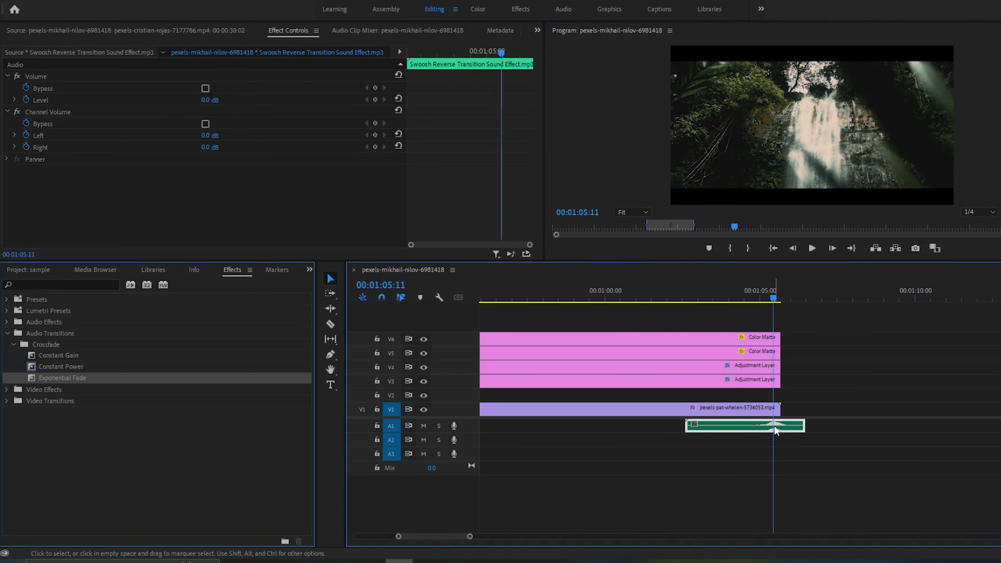
click(765, 296)
click(813, 249)
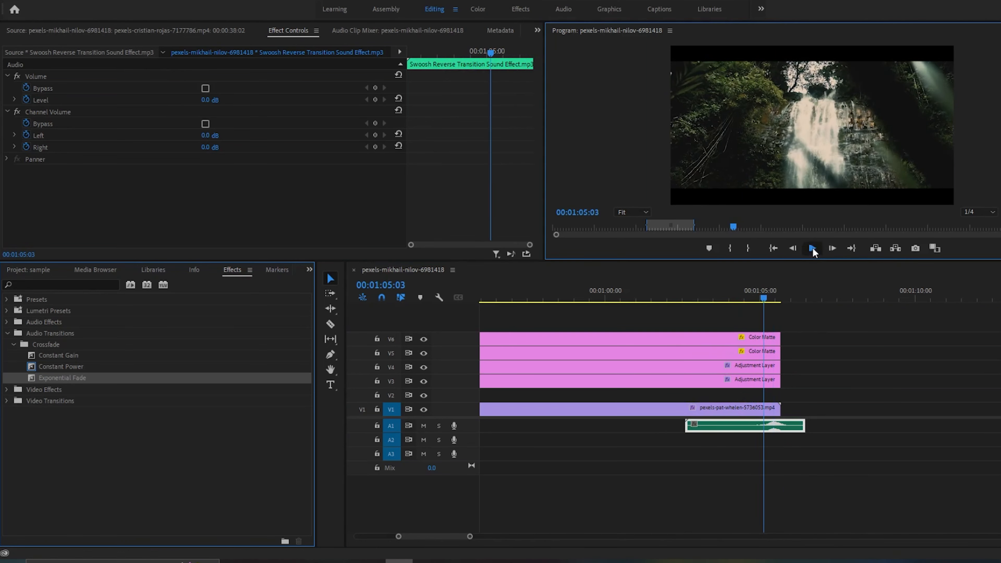
click(814, 250)
drag(793, 428, 793, 429)
drag(470, 536, 457, 538)
drag(748, 428, 756, 430)
click(708, 296)
click(813, 249)
click(807, 251)
Step: Split the swoosh sound effect at 00:01:05:17 and move its second part away to about 00:01:07
key(Right)
key(Right)
key(c)
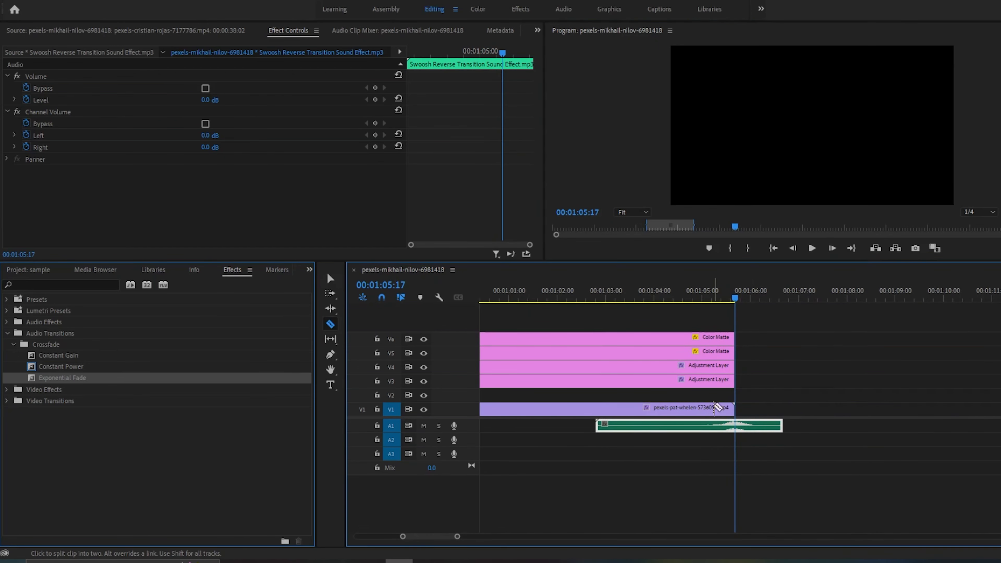
click(735, 427)
click(332, 280)
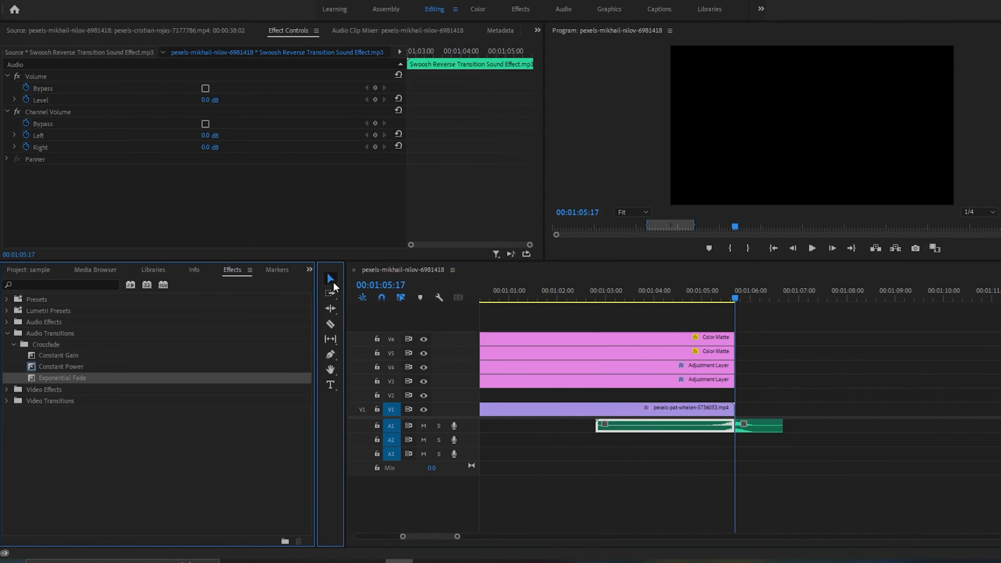
drag(748, 426, 820, 425)
Step: Preview the abrupt sound cut, undo the second part's move and place that part at about 00:01:08 instead
click(710, 294)
key(space)
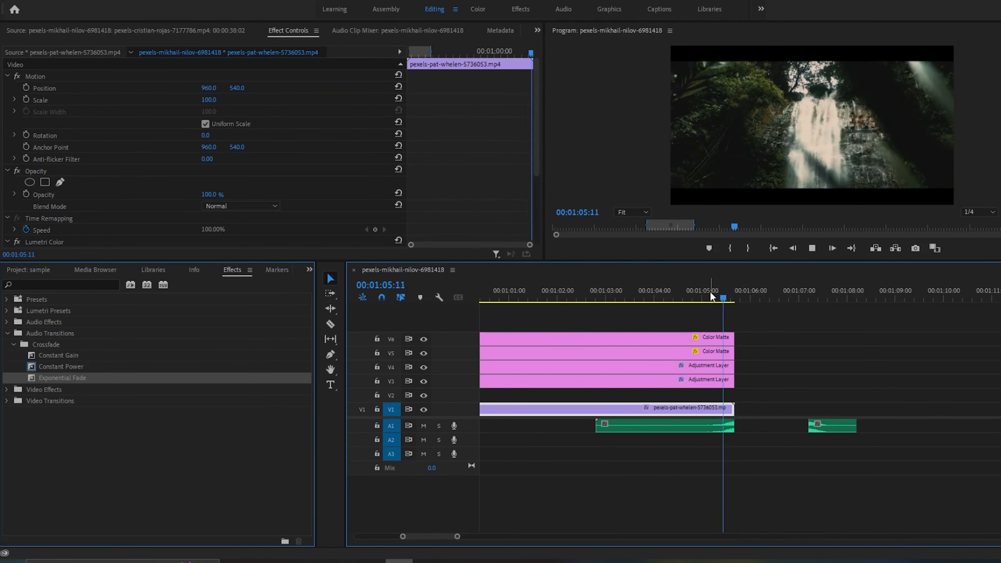
click(703, 298)
key(space)
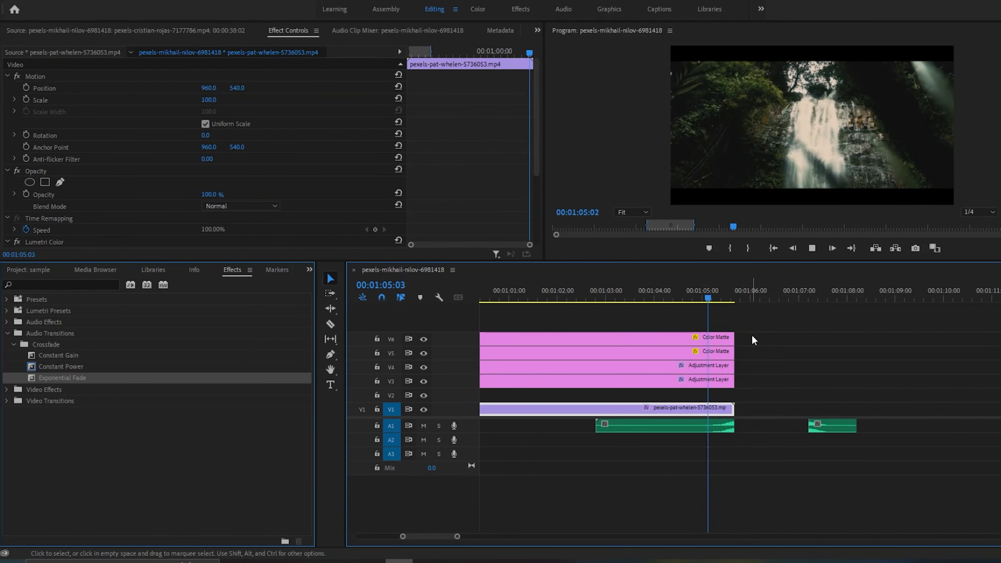
drag(726, 284, 719, 288)
key(space)
key(space)
key(ctrl+z)
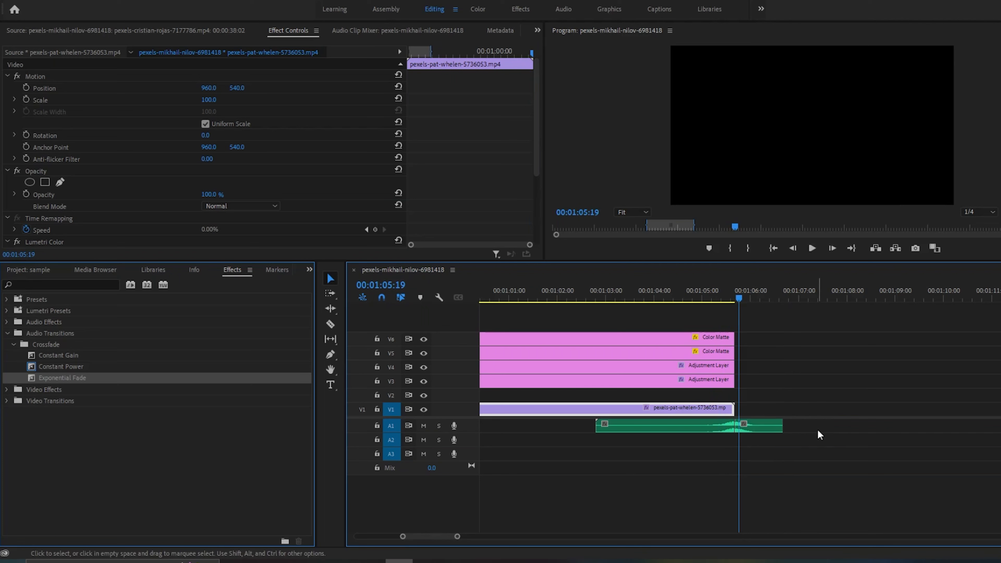
drag(760, 429, 866, 429)
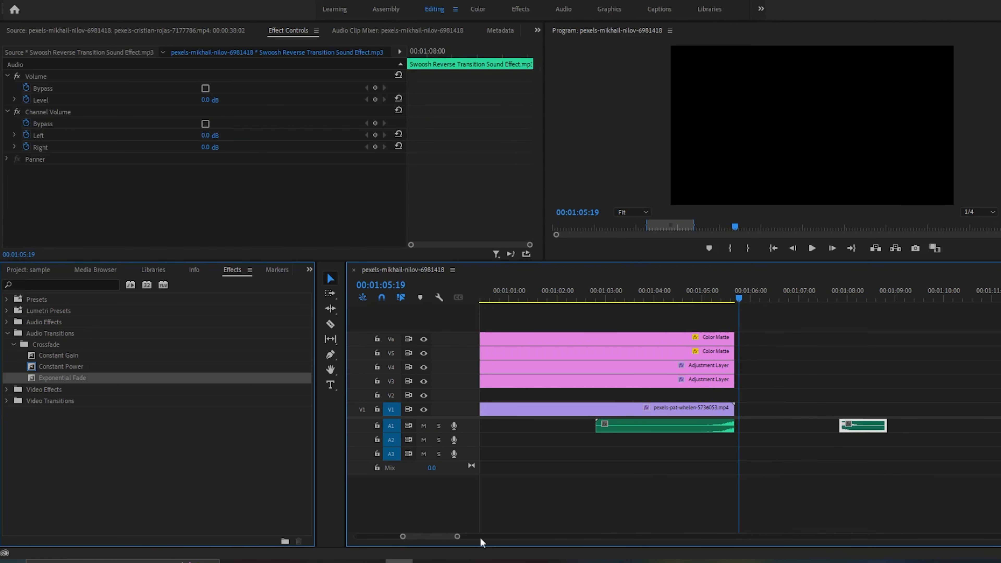
Step: Move the Uplifting Forward Thinking music clip from track A3 to track A1 beneath the video(8).mp4 clip
click(472, 536)
drag(473, 538, 835, 532)
drag(793, 458, 577, 467)
drag(570, 428, 571, 428)
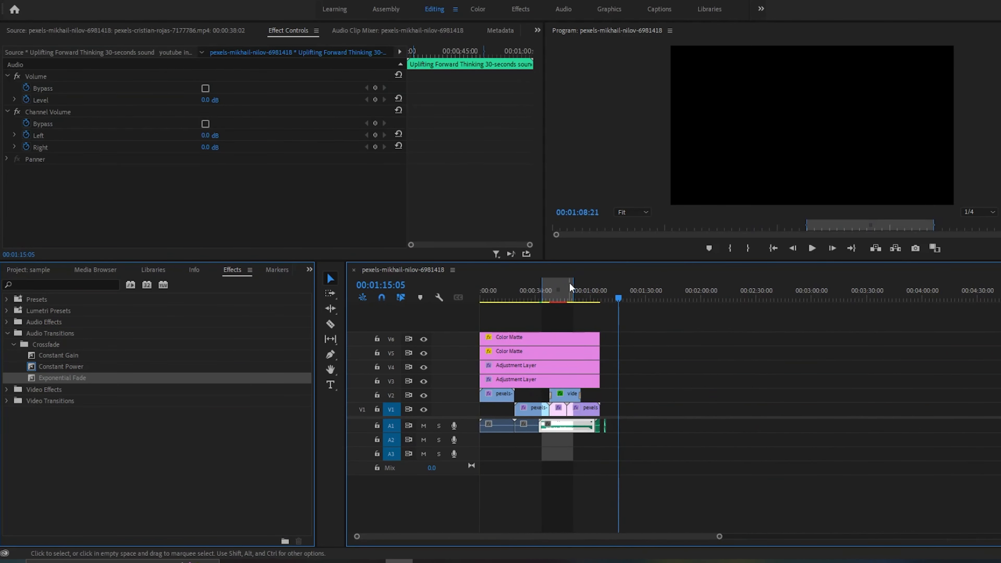
Step: Preview the Uplifting Forward Thinking music near the one-minute mark and delete that clip from the timeline
click(588, 295)
key(space)
drag(718, 535, 613, 536)
key(space)
drag(516, 536, 605, 538)
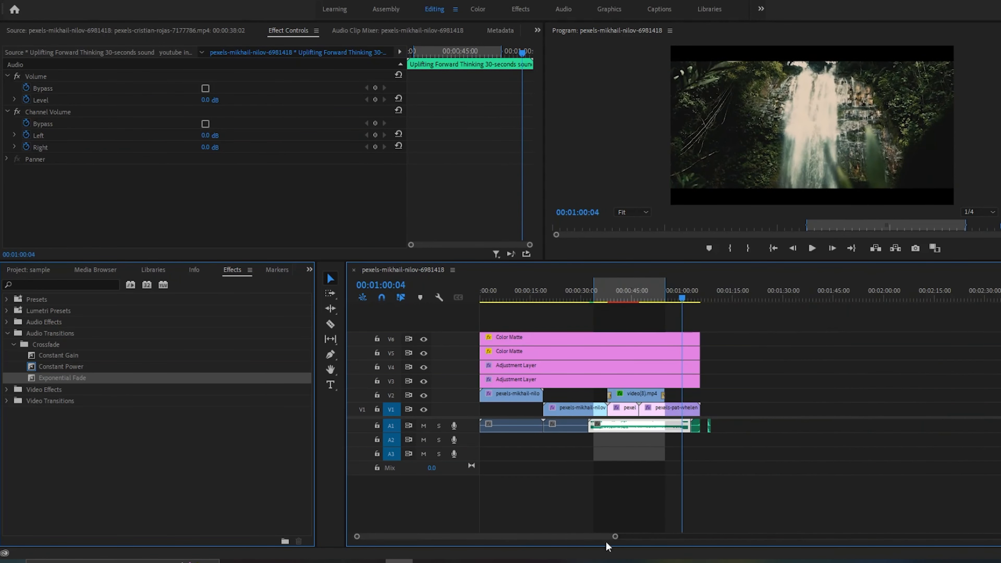
right_click(674, 426)
click(713, 157)
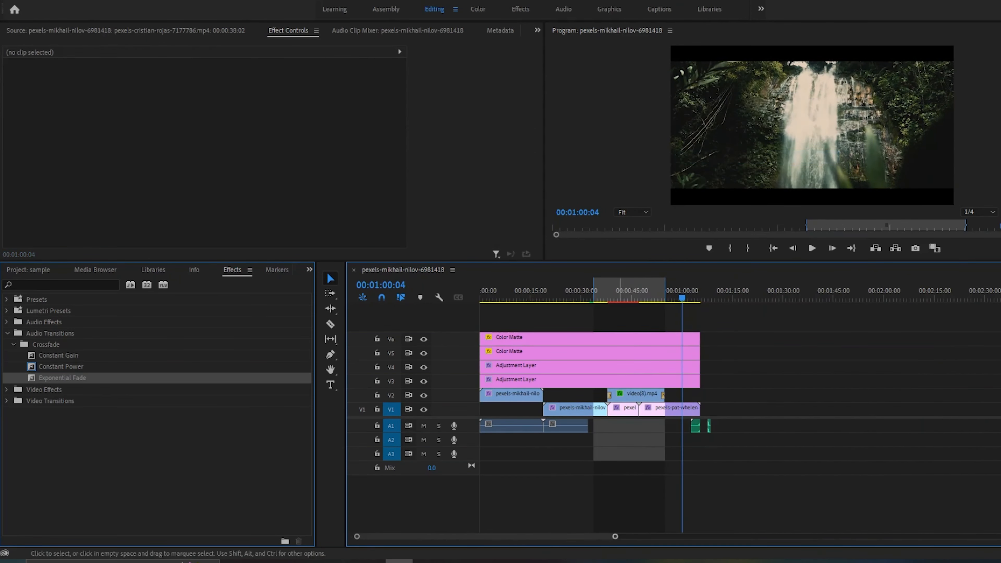
Step: Try the I'm Just a Kid audio from the 4K Video Downloader folder on track A3 and remove it
key(alt+Tab)
drag(796, 302, 528, 457)
click(810, 171)
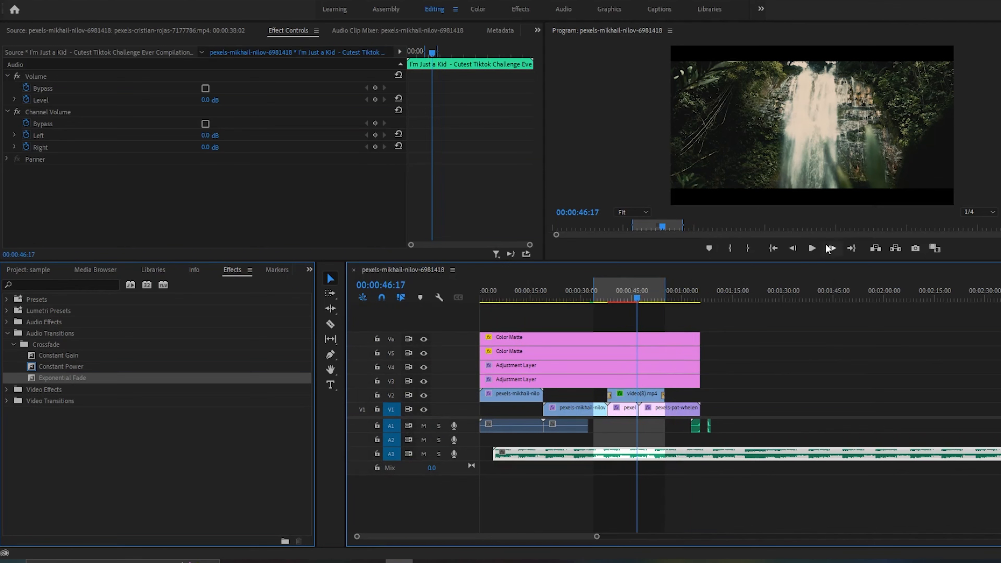
click(811, 248)
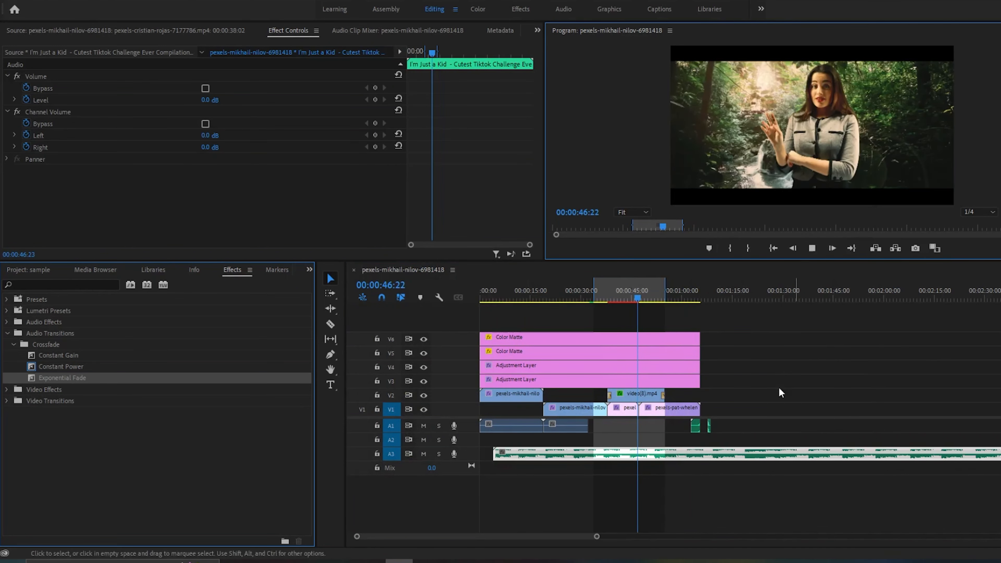
right_click(699, 449)
click(736, 49)
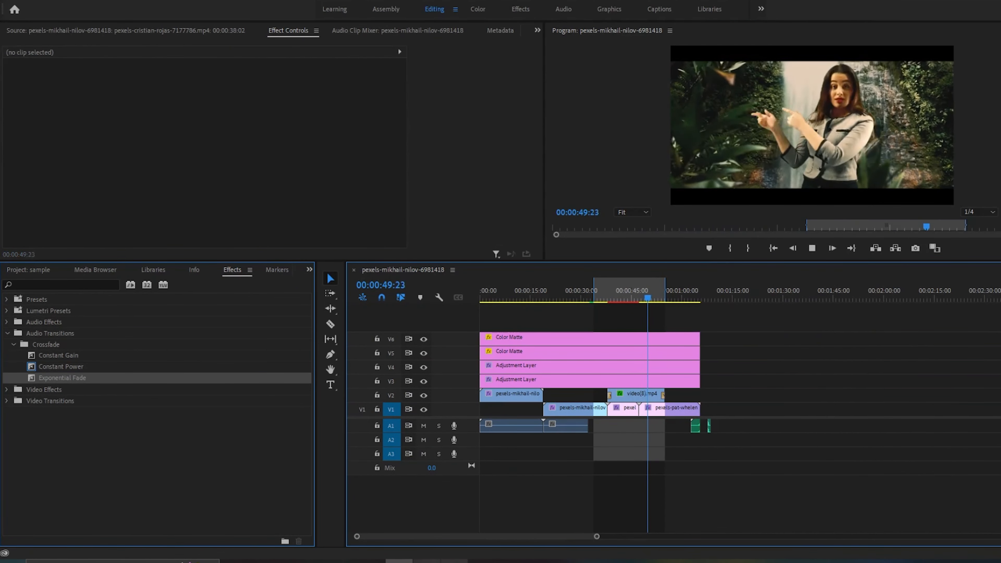
click(811, 248)
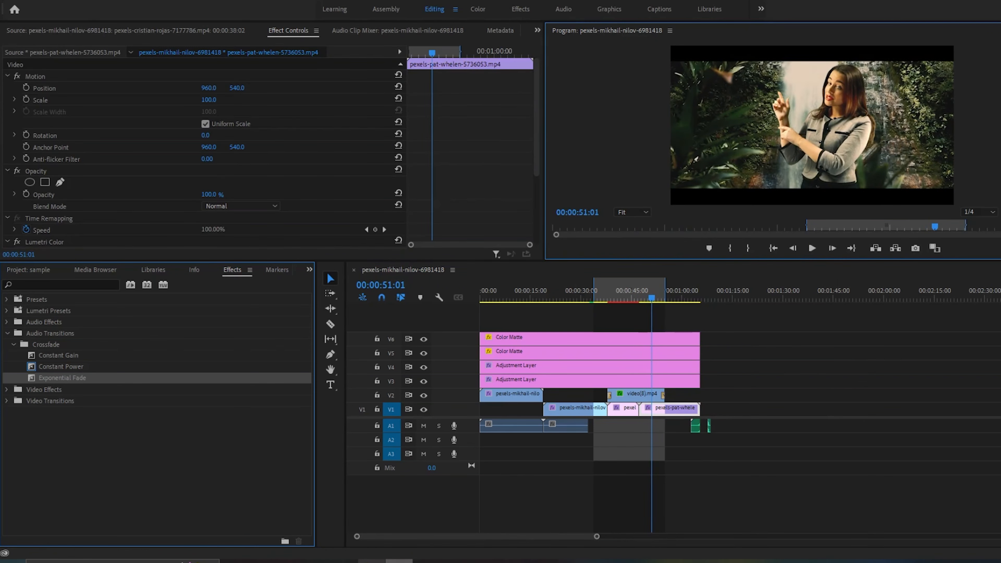
Step: Switch to File Explorer and try the No copyright Relaxing Flute music on the timeline
click(372, 561)
drag(571, 375, 664, 415)
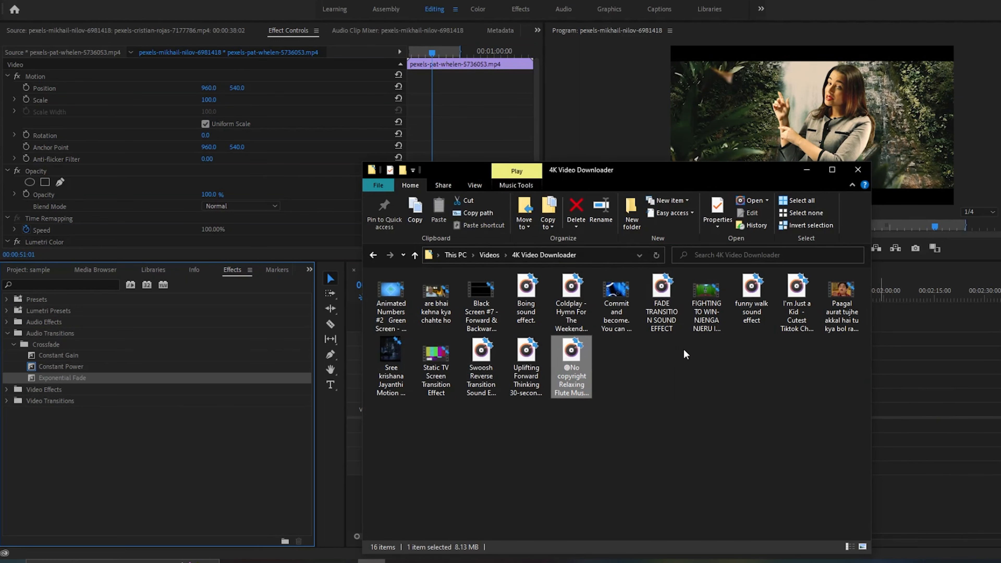
Step: Browse in File Explorer to the dub folder inside Permiere Pro course in Videos
click(373, 255)
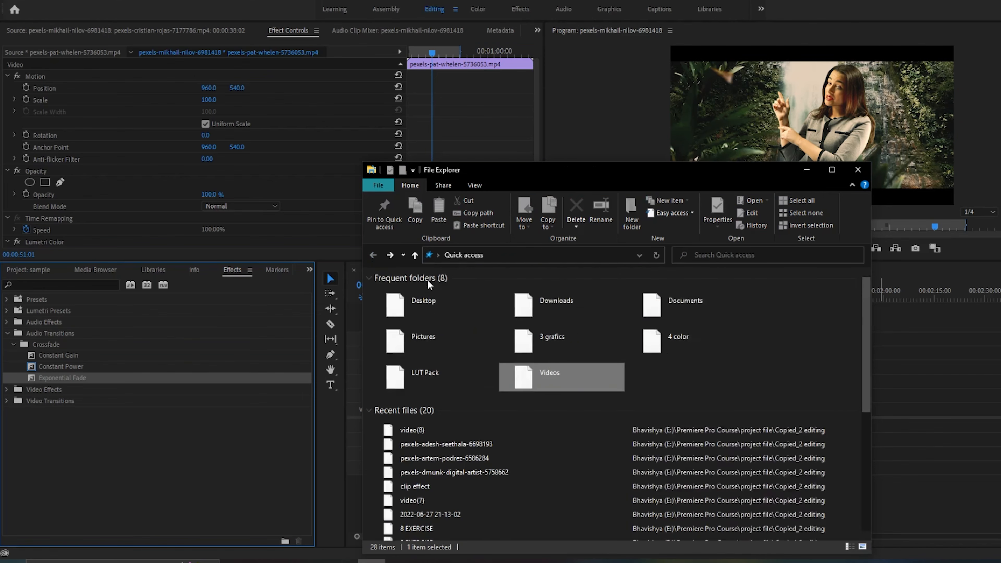
double_click(545, 375)
double_click(524, 301)
double_click(524, 302)
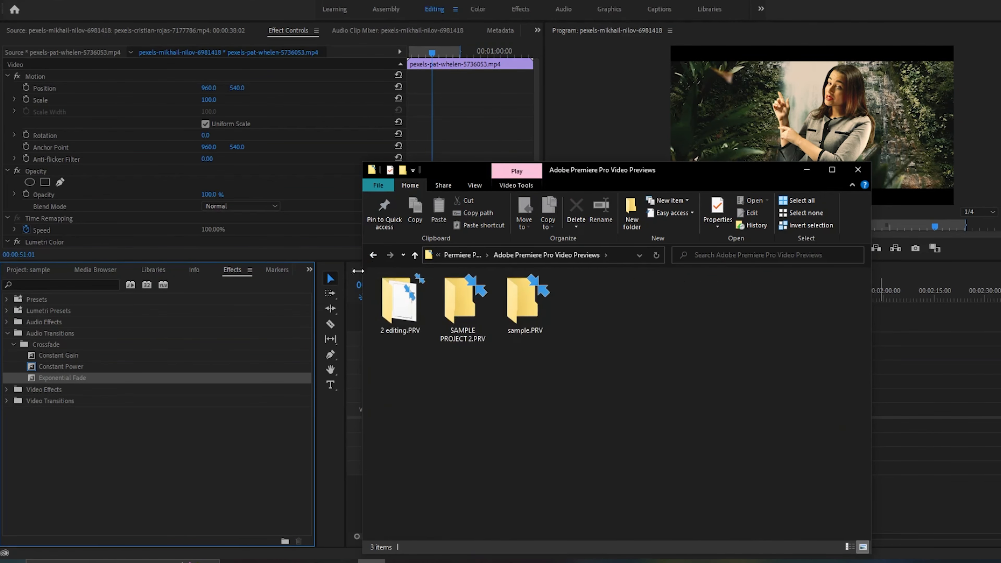
key(alt+Left)
double_click(610, 319)
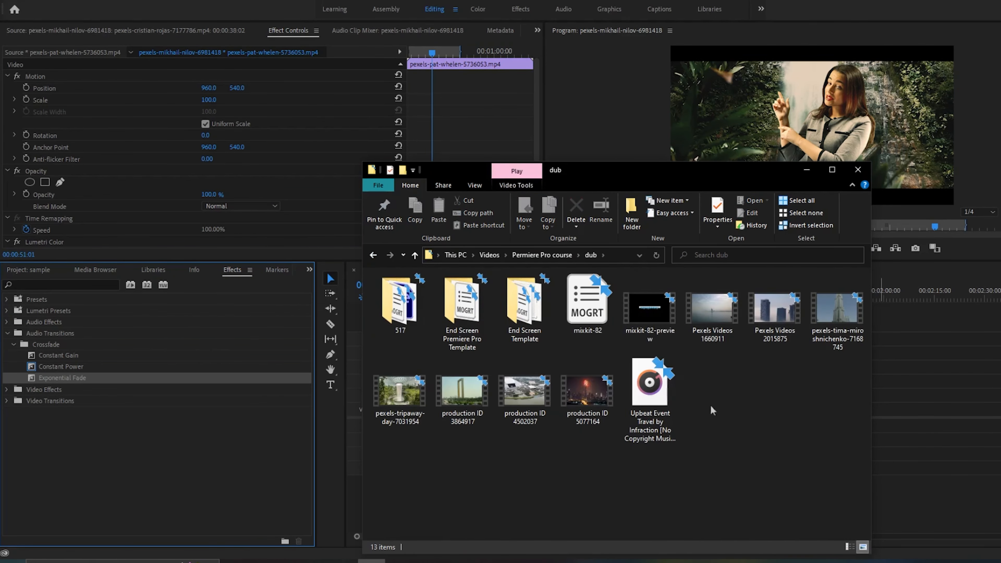
Step: Place the Upbeat Event Travel music from the dub folder on track A2 and preview it near the last clip
drag(650, 386, 503, 453)
drag(669, 454, 666, 440)
click(681, 291)
click(810, 249)
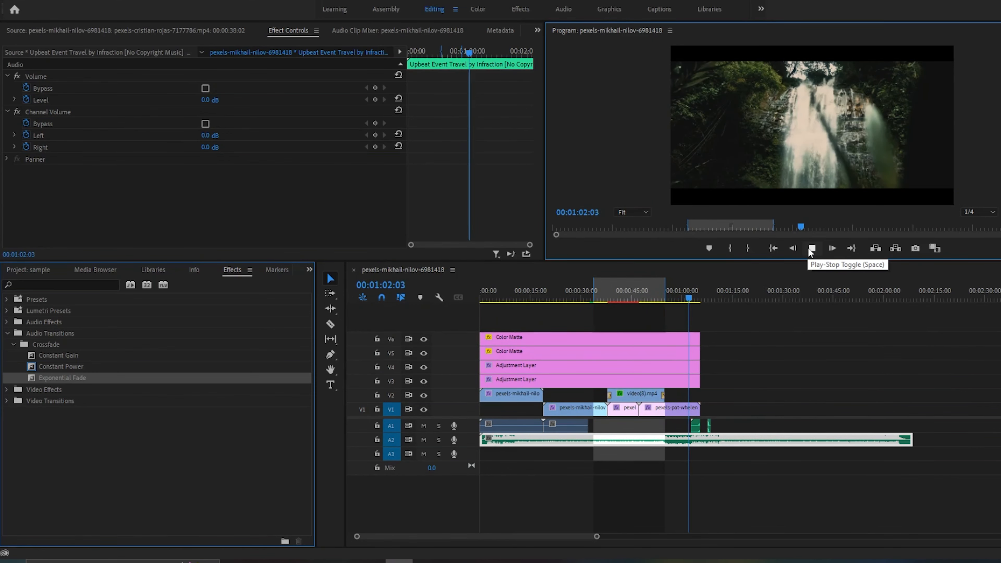
click(808, 251)
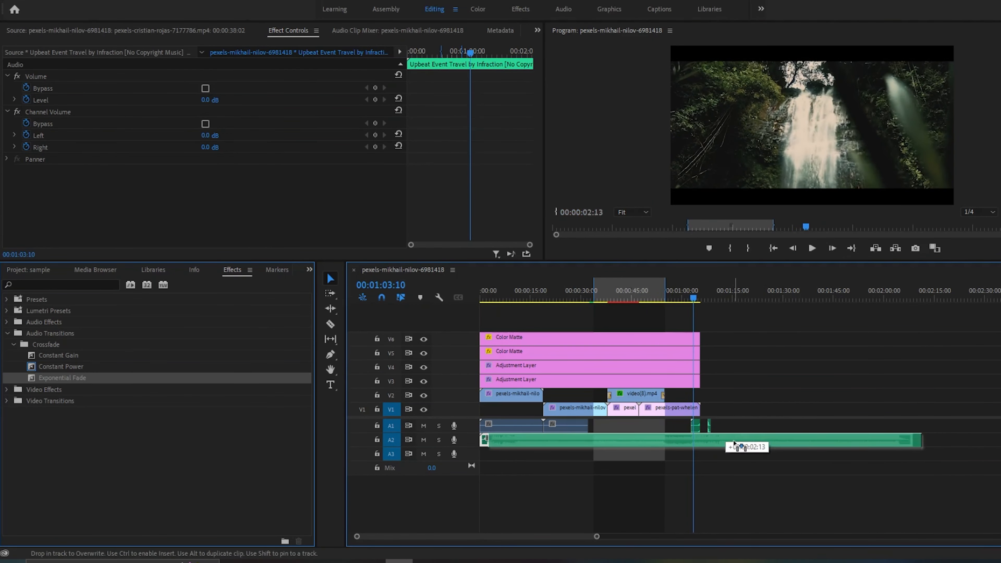
Step: Open the Upbeat Event Travel clip in the Source monitor and listen to it in the sequence near the last clip
double_click(731, 442)
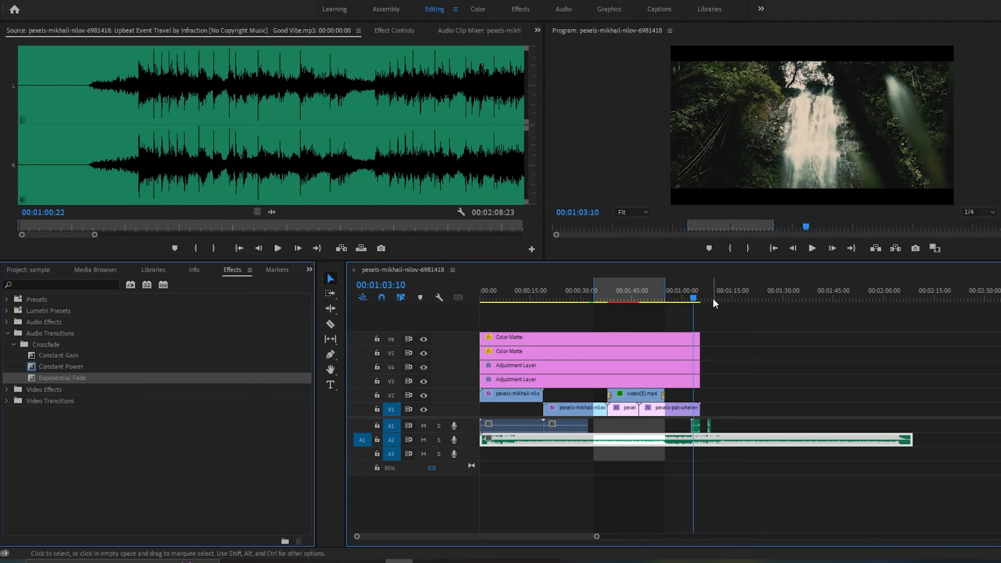
click(684, 293)
click(814, 249)
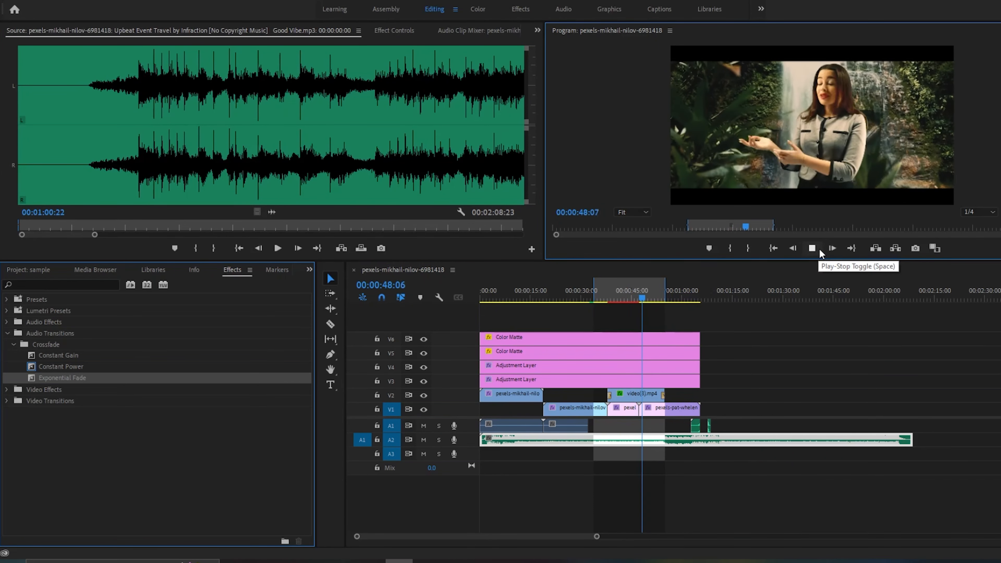
click(819, 249)
drag(679, 296, 687, 299)
click(813, 247)
click(813, 247)
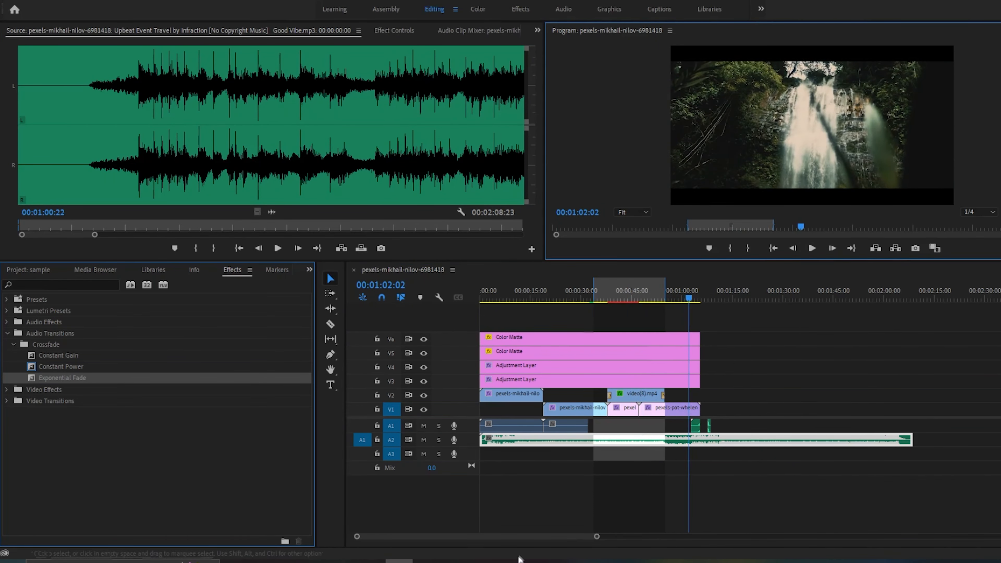
Step: Cut the music on track A2 at about 00:01:04:05 and ripple-delete the part after the cut
drag(596, 537, 510, 541)
drag(739, 298, 769, 300)
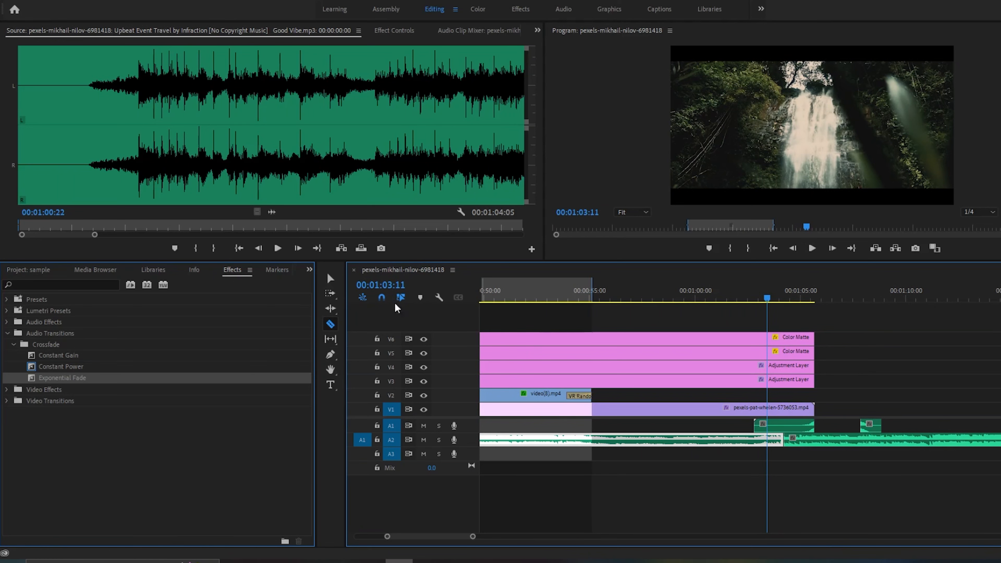
key(v)
right_click(831, 438)
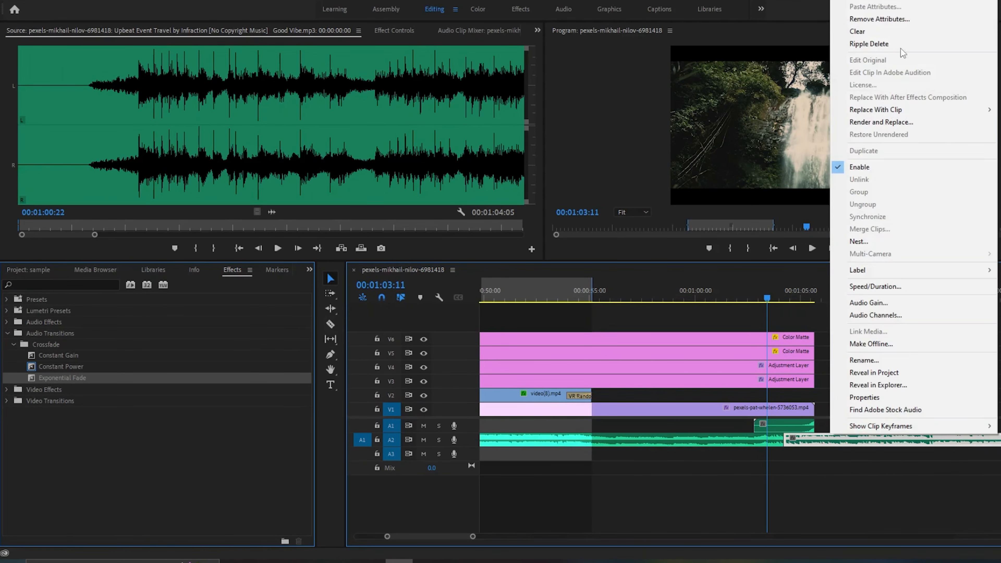
click(868, 43)
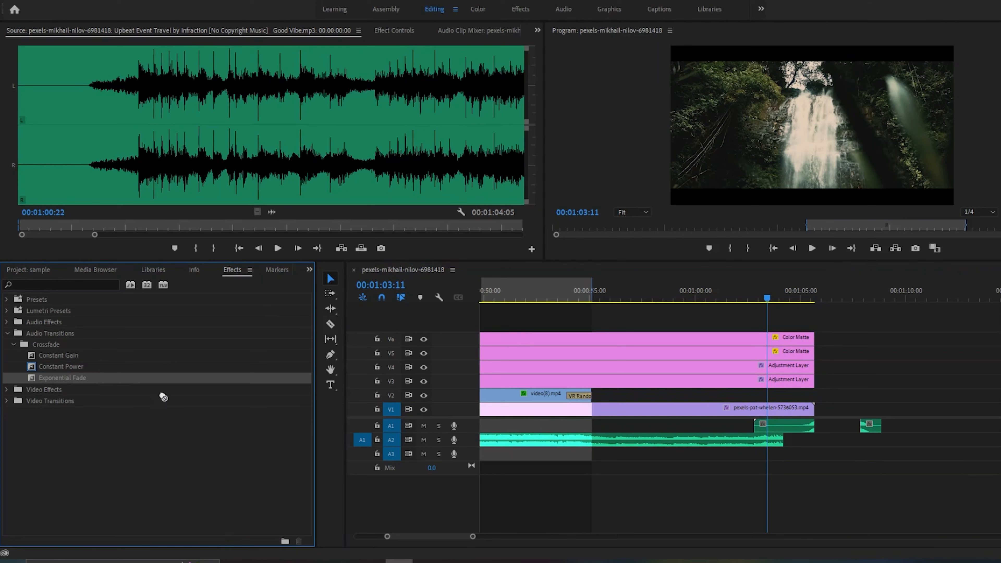
Step: Apply Exponential Fade to the end of the A2 music, extended to about 00:01:04:15, and preview it
drag(777, 445, 756, 439)
click(743, 296)
key(space)
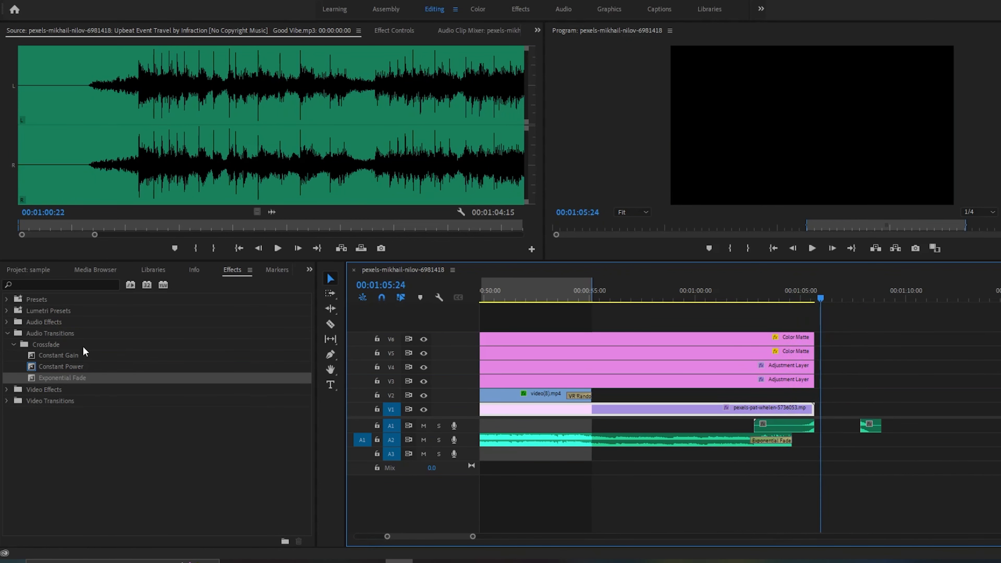
Step: Replace the fade at the end of the A2 music with Constant Gain and preview it
click(57, 355)
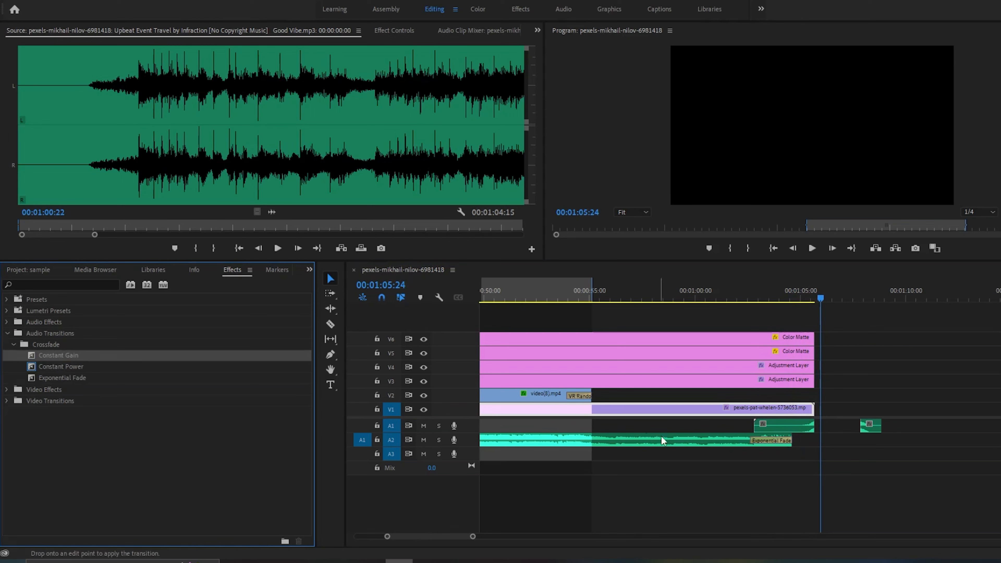
click(754, 292)
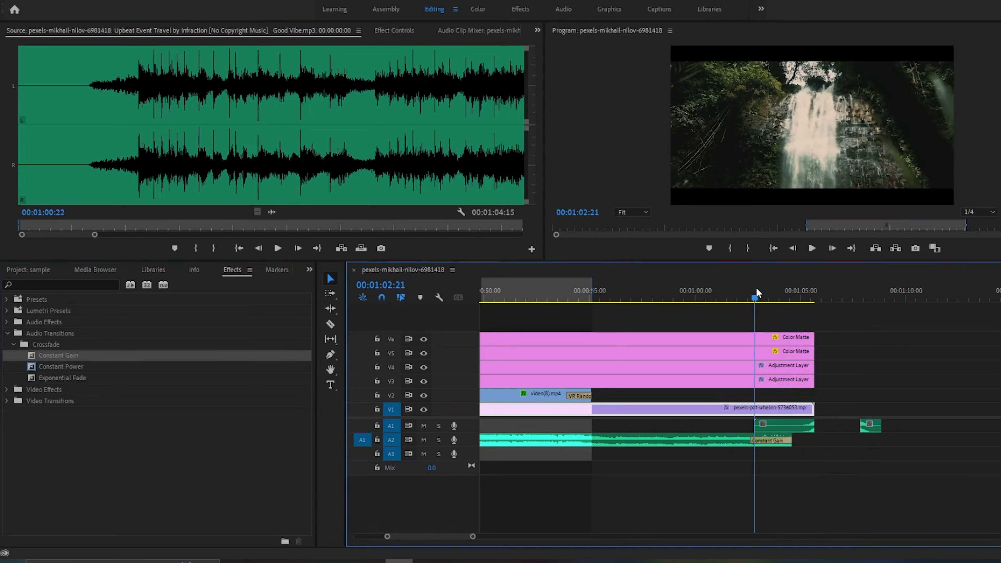
key(space)
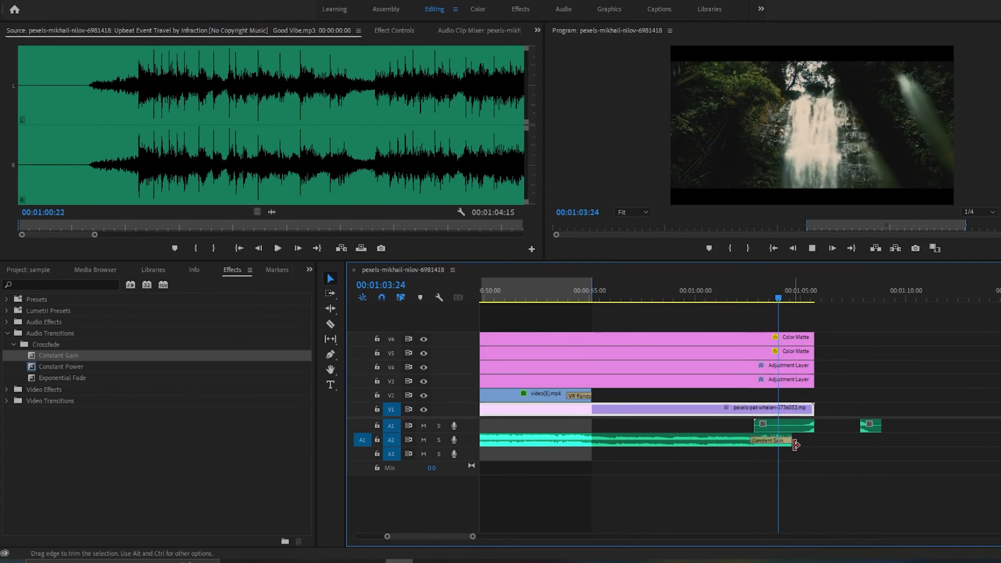
Step: Trim the end of the A2 music, move it to track A1 directly before the next audio clip, and preview its Constant Gain ending
drag(790, 443, 749, 439)
click(732, 434)
drag(661, 440, 660, 426)
drag(748, 426, 753, 426)
click(707, 295)
key(space)
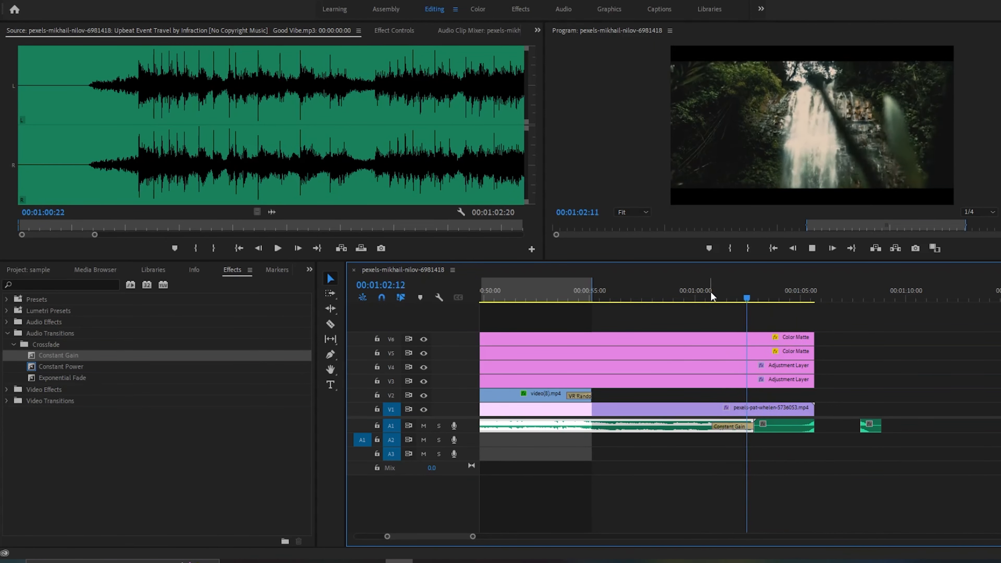
key(space)
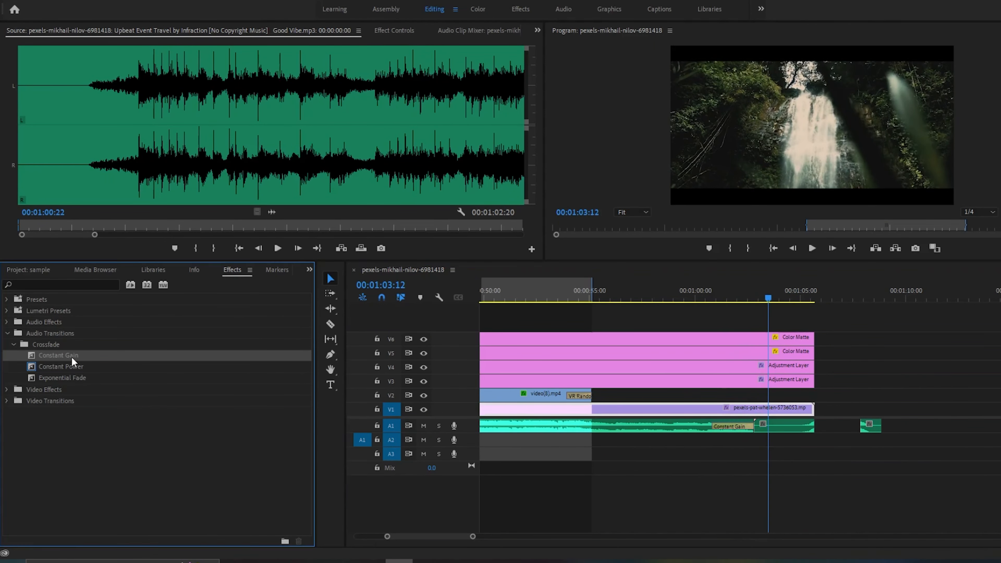
Step: Apply Constant Power to the start of the audio clip following the music on A1 and preview it
click(59, 366)
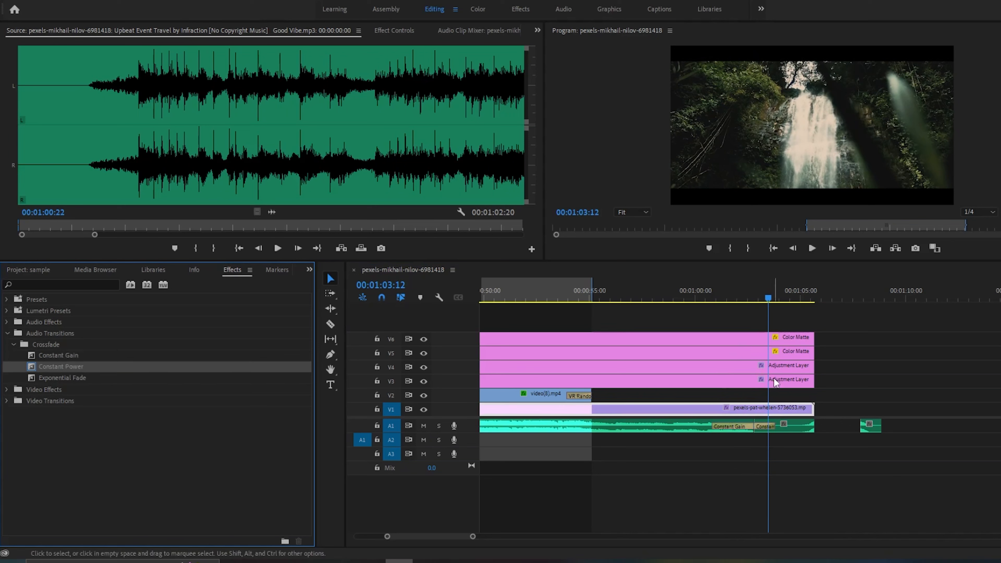
click(753, 297)
key(space)
key(space)
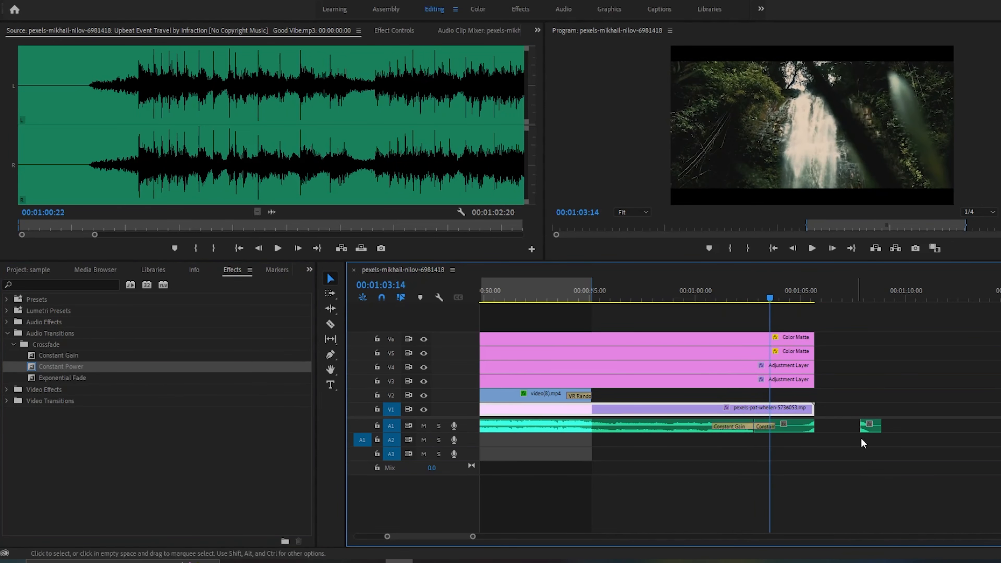
Step: Clear the Constant Power and Constant Gain transitions at the junction of the music and the next clip on A1
right_click(764, 428)
click(839, 448)
right_click(737, 429)
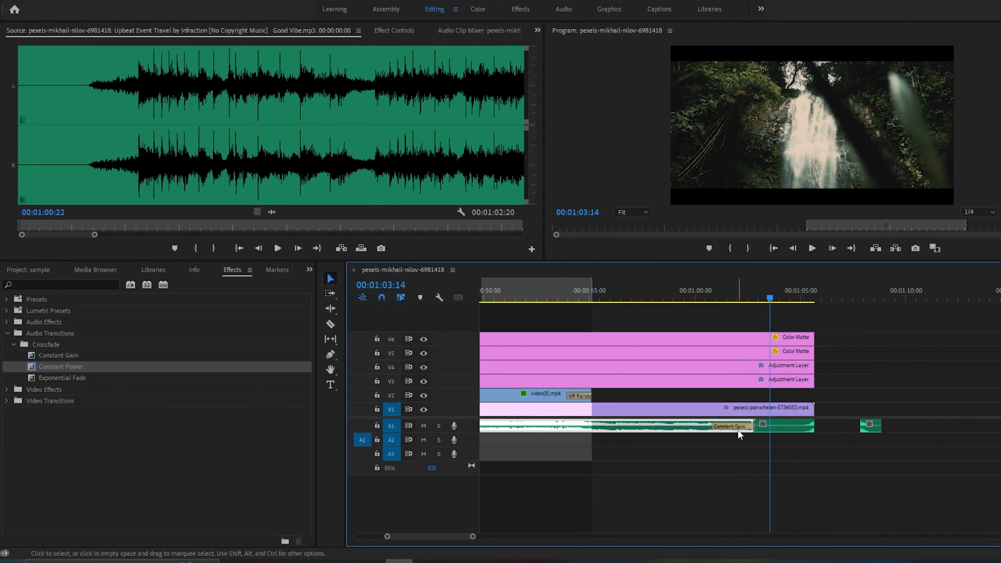
key(Escape)
right_click(730, 426)
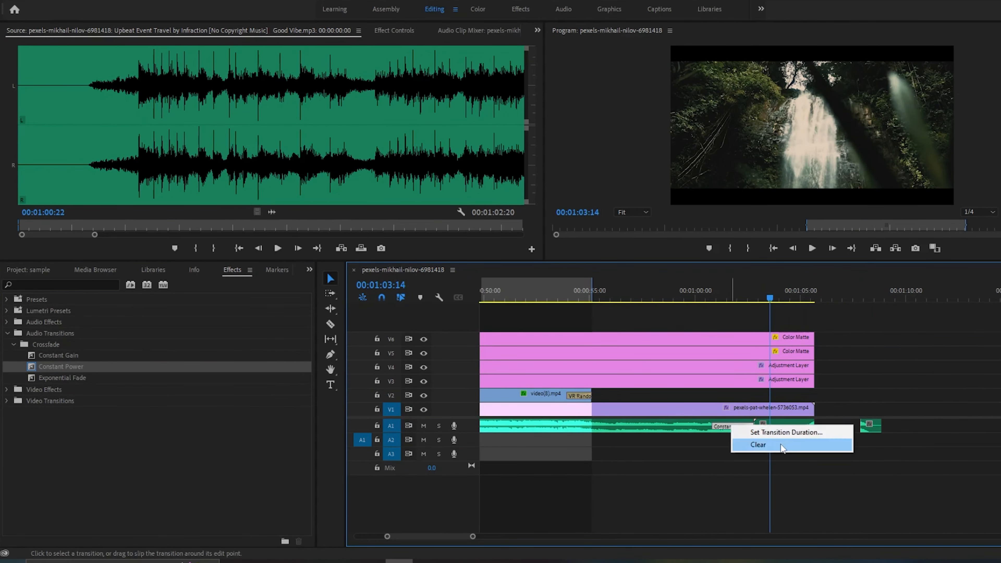
click(748, 445)
Step: Apply Constant Power to the start of the A1 music, extend it to about 00:00:04:10, and preview it
mouse_move(473, 536)
mouse_down()
mouse_move(532, 536)
mouse_move(465, 537)
mouse_up()
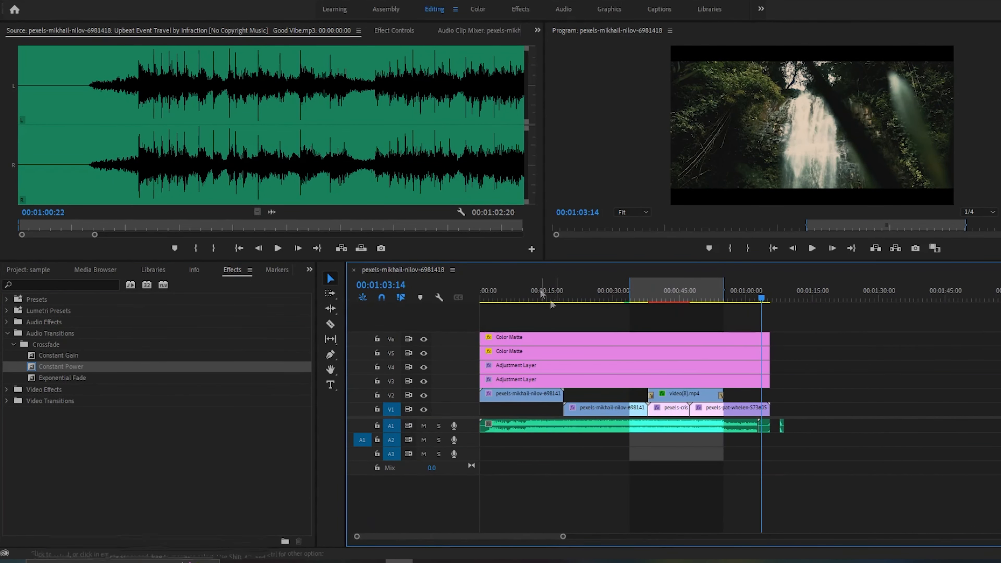
drag(542, 294, 480, 295)
drag(563, 536, 508, 535)
drag(77, 368, 350, 394)
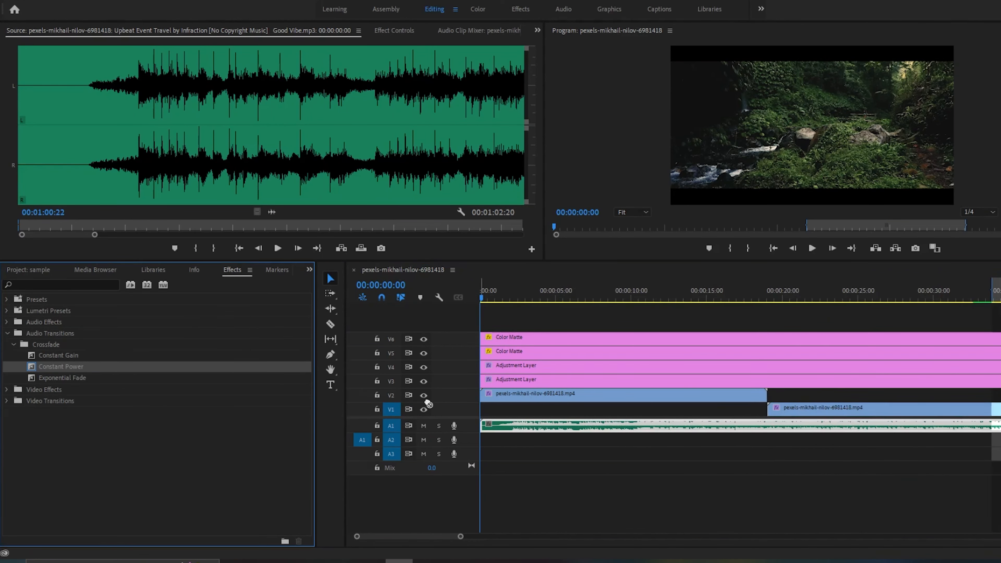
drag(499, 429, 543, 434)
key(space)
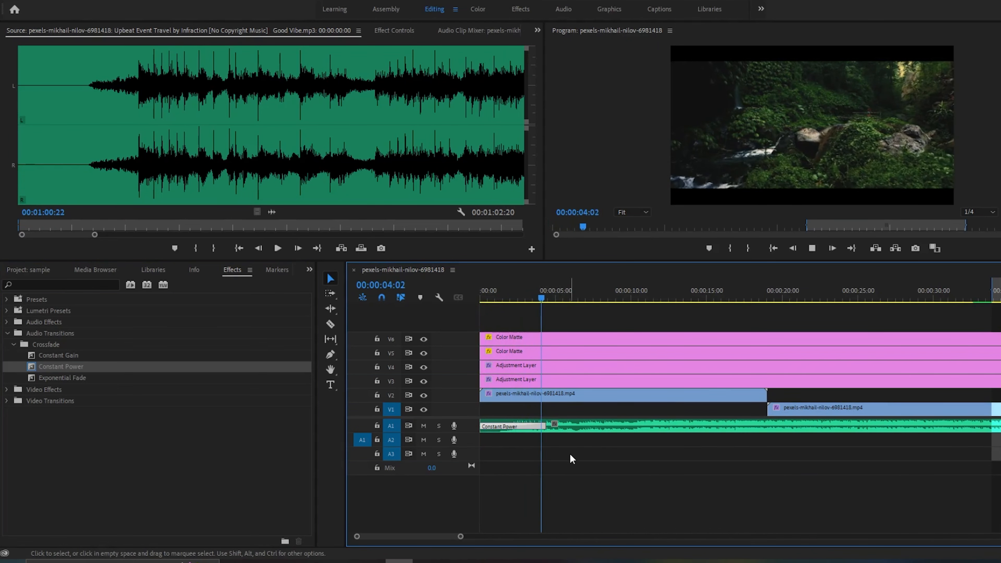
key(space)
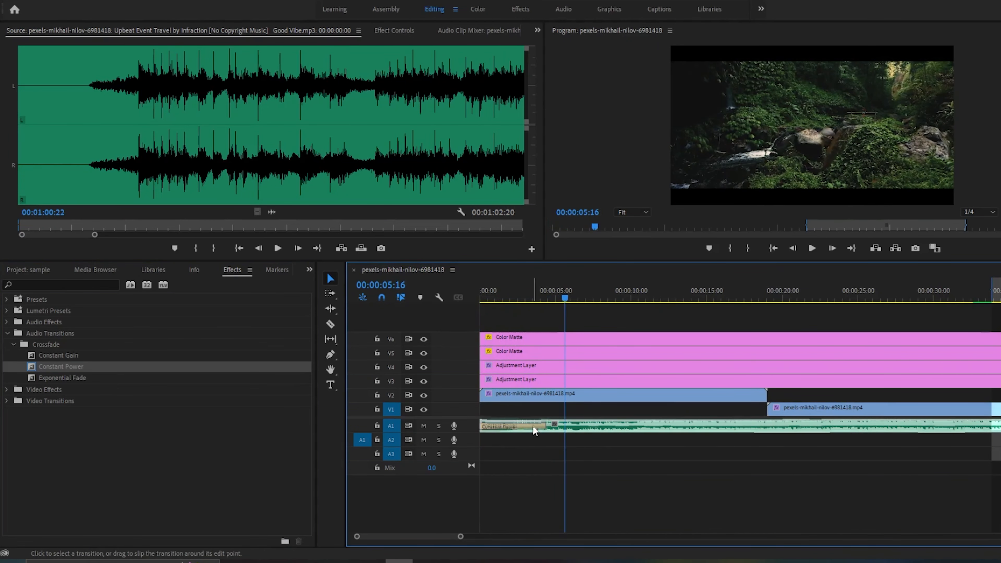
Step: Replace the Constant Power transition at the start of the A1 music with Constant Gain and preview it from the beginning
right_click(534, 426)
click(558, 444)
click(506, 292)
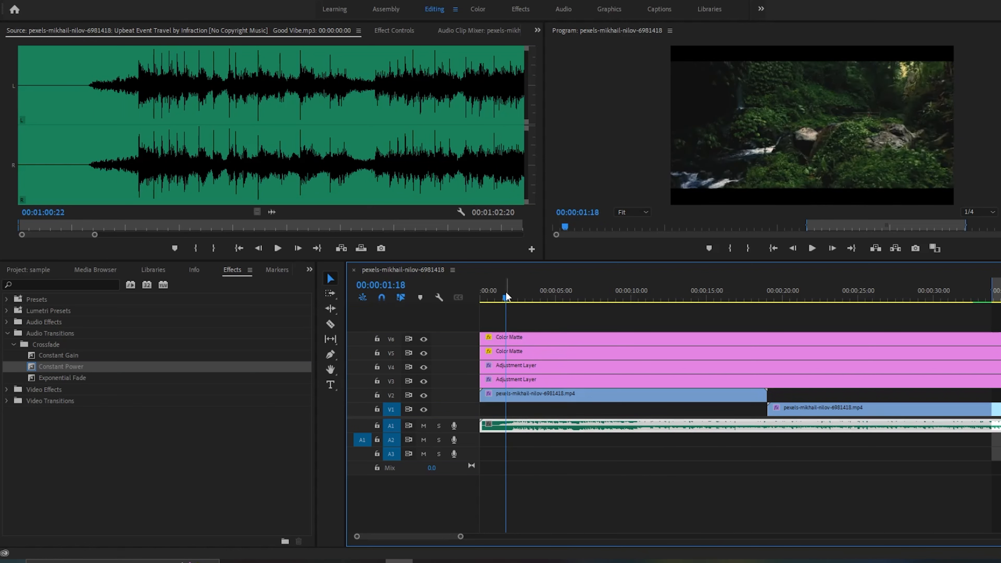
drag(508, 295, 487, 295)
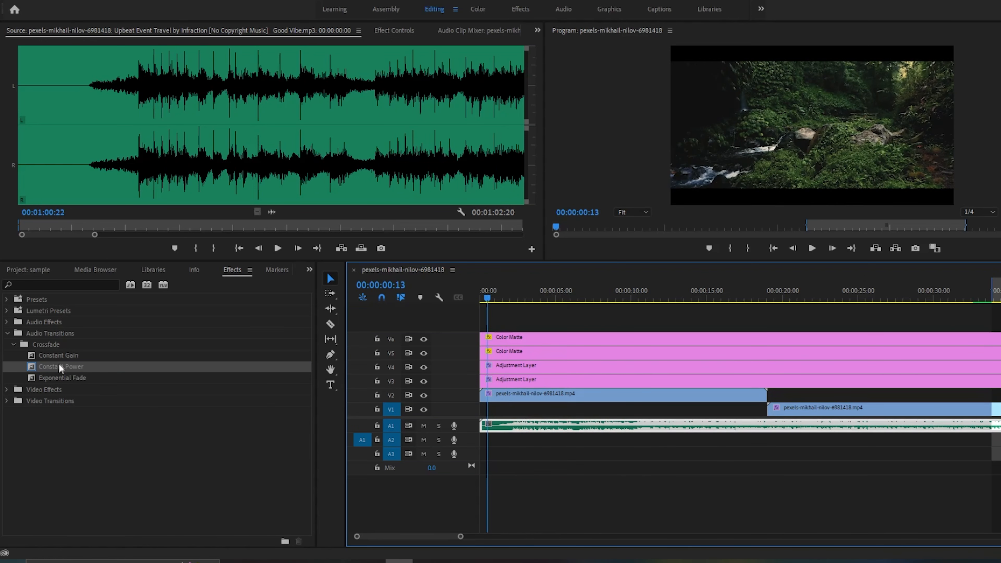
drag(60, 355, 398, 424)
drag(488, 300, 480, 301)
key(space)
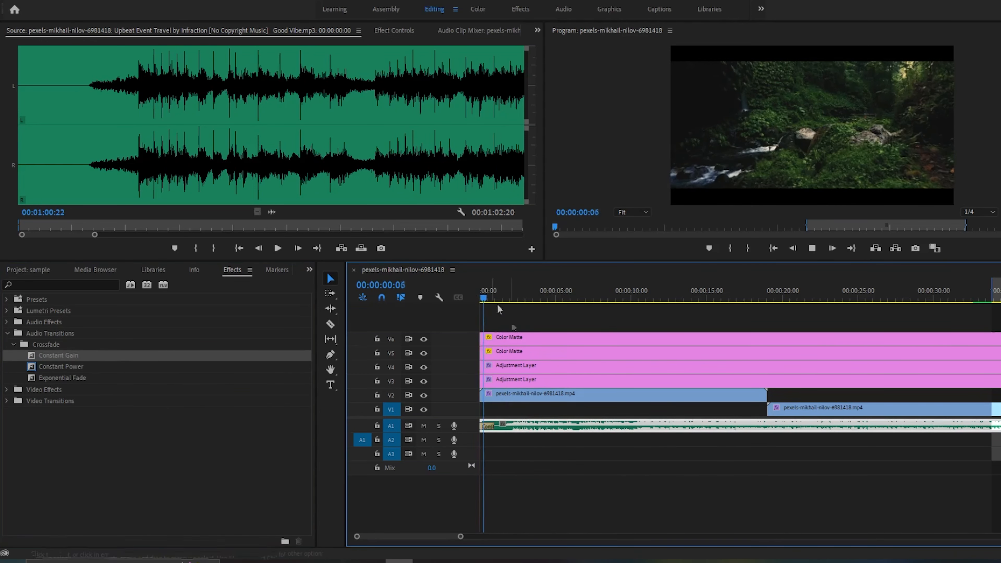
key(space)
Step: Ripple-trim the start of the A1 music to a clip length of about 00:01:01:01 and preview the fade-in
mouse_move(481, 428)
mouse_down()
mouse_move(509, 429)
mouse_move(493, 427)
mouse_up()
drag(484, 296, 474, 296)
key(space)
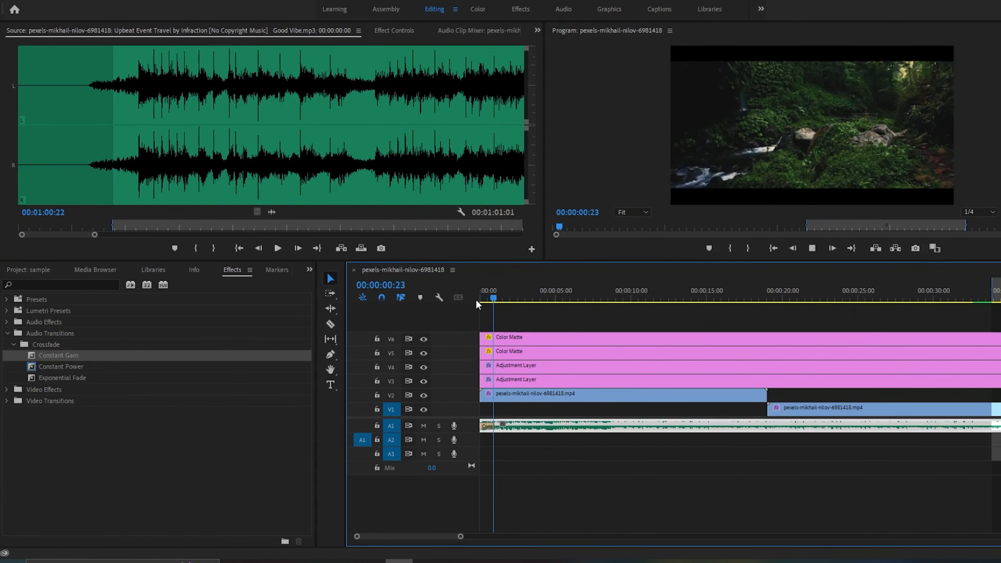
key(space)
Step: Set the duration of the Constant Gain transition at the start of the A1 music to 00:00:03:16 in Effect Controls
click(395, 30)
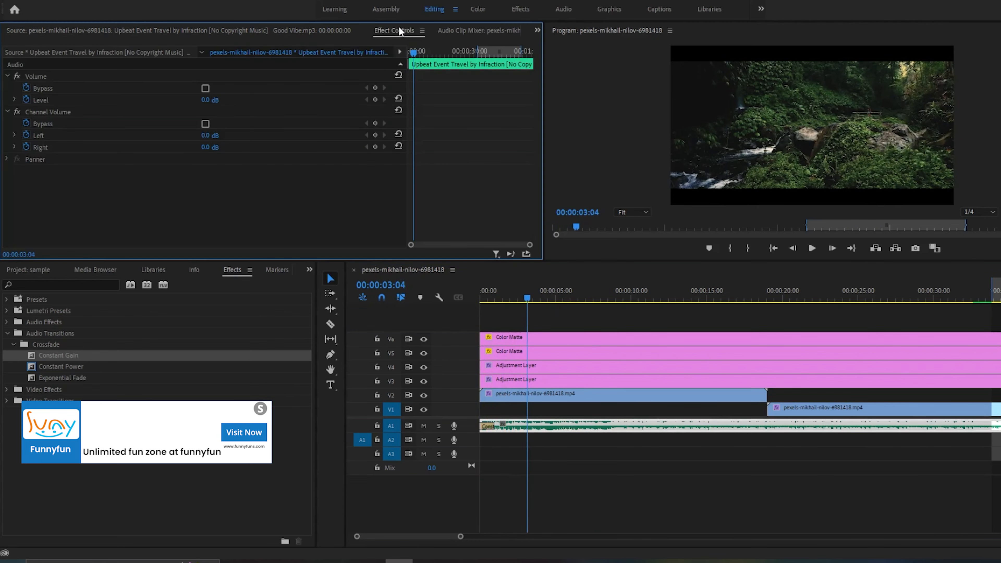
click(498, 295)
click(487, 426)
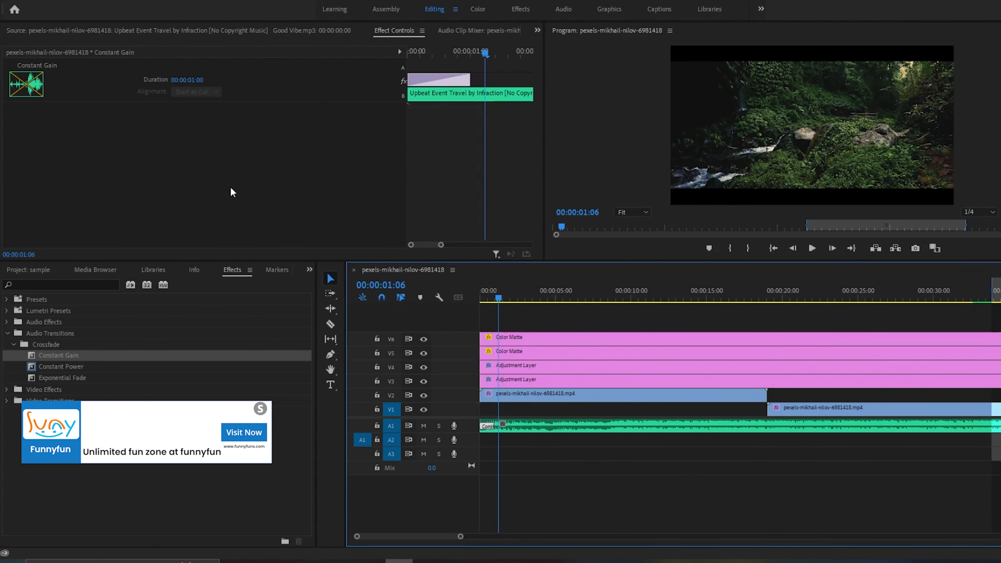
drag(191, 81, 291, 81)
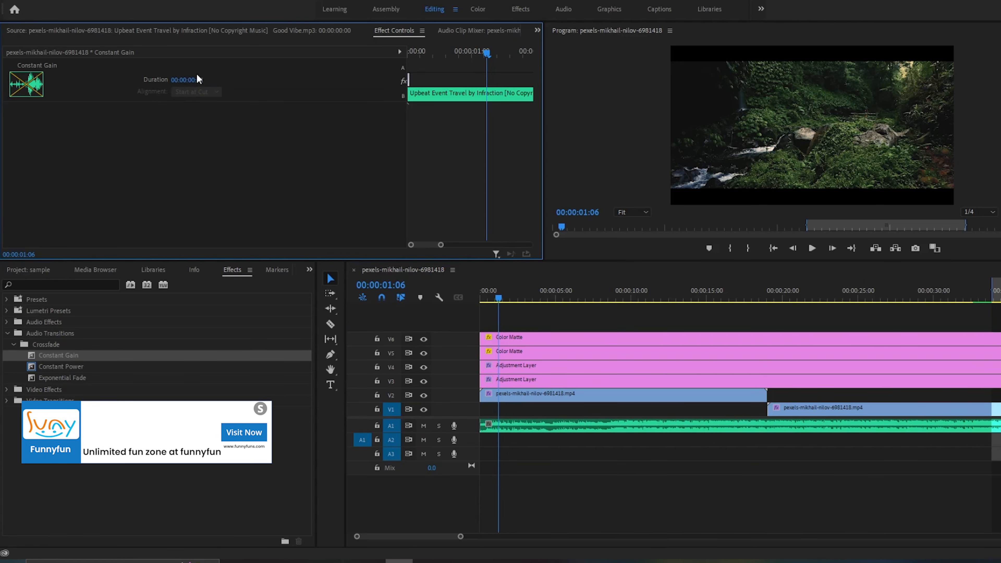
drag(460, 536, 608, 536)
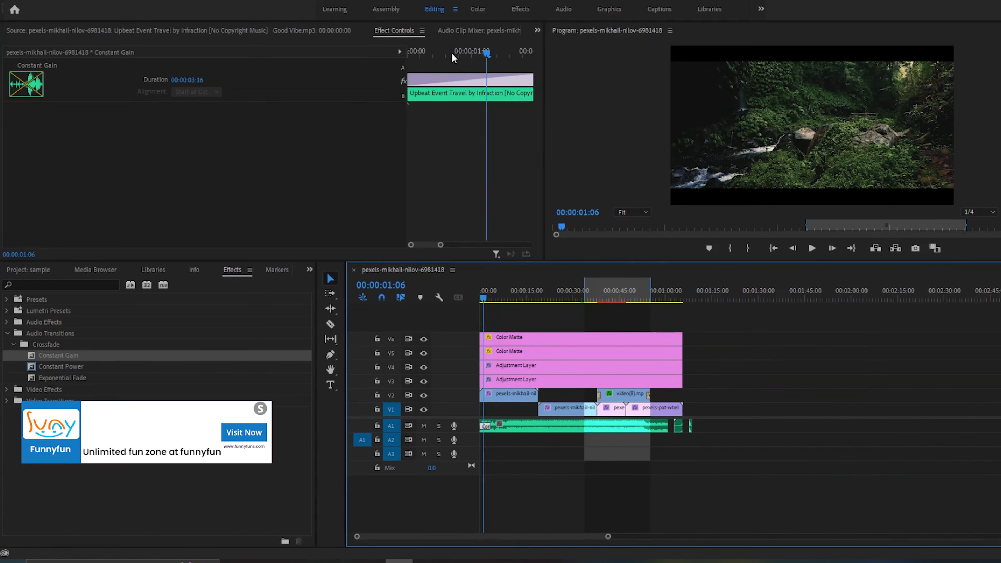
click(321, 32)
click(441, 30)
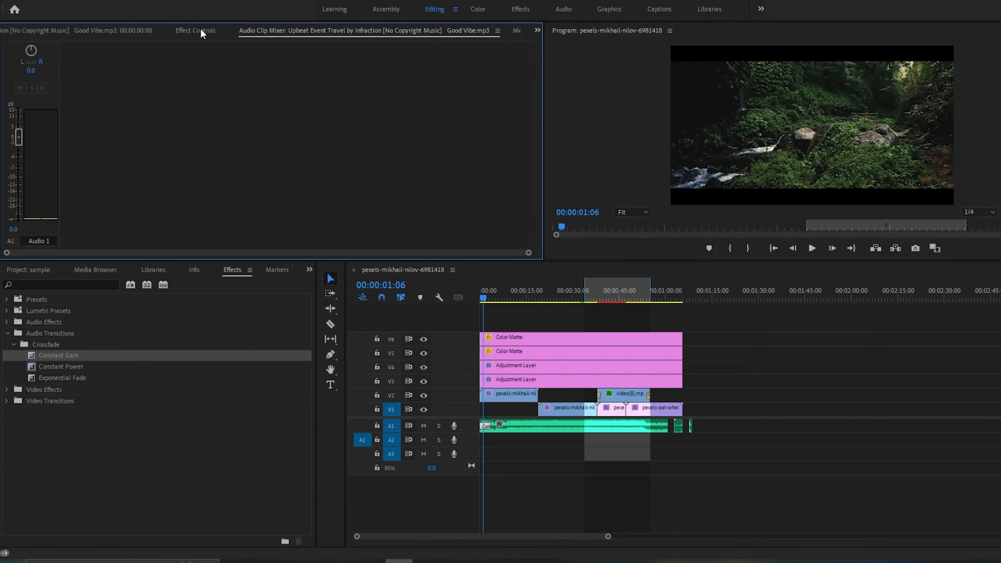
click(201, 31)
click(676, 292)
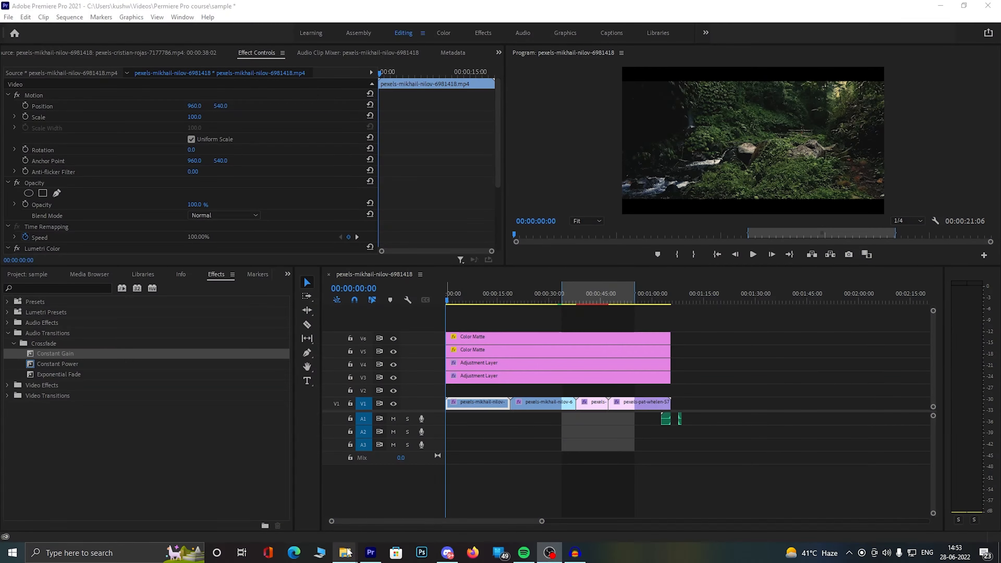
Step: Switch to the overlays folder in File Explorer and play the _MLT3, _MLT4, _MLT5 and _MLT6 transition clips
mouse_move(344, 552)
click(398, 510)
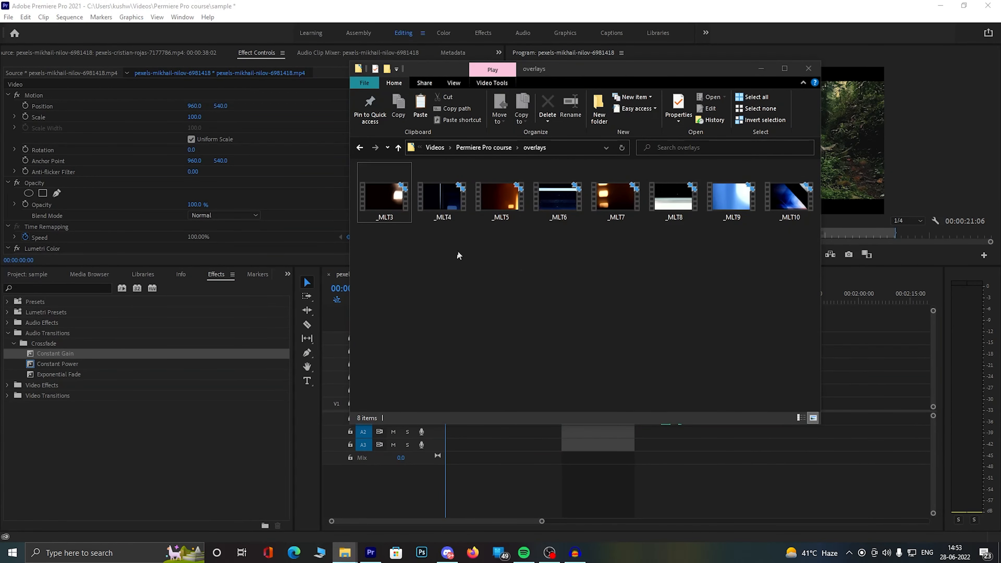
double_click(393, 202)
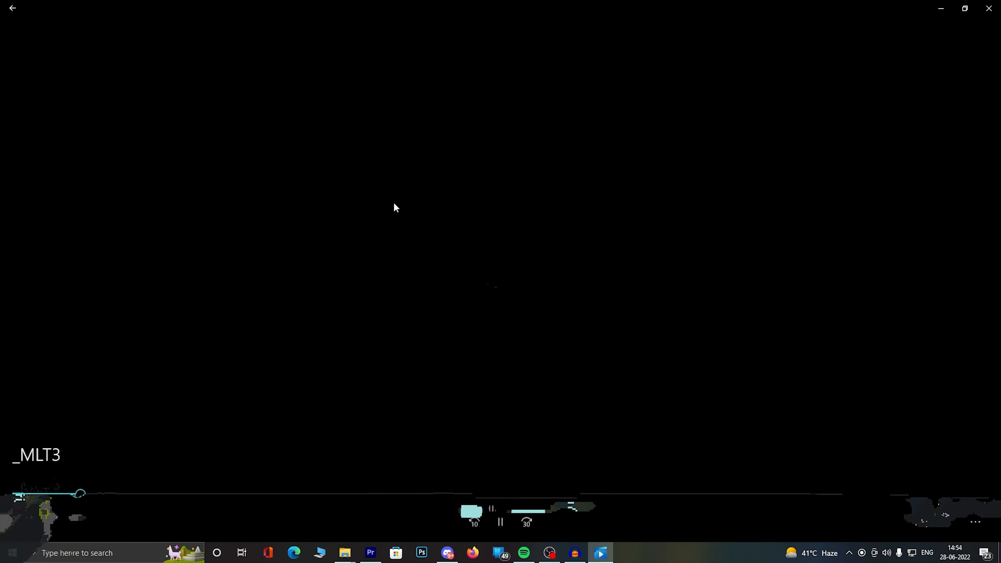
click(988, 7)
double_click(433, 209)
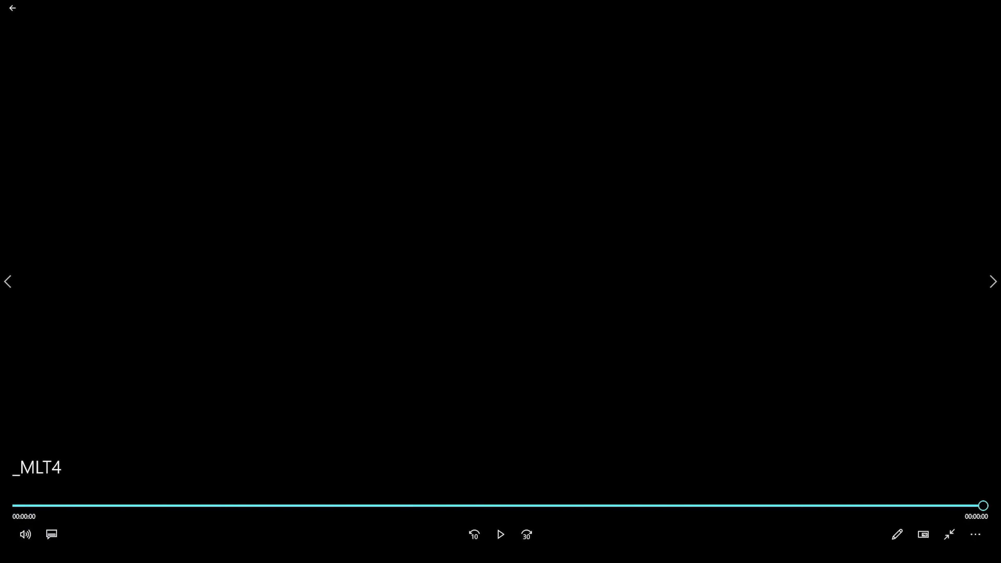
click(988, 8)
double_click(497, 202)
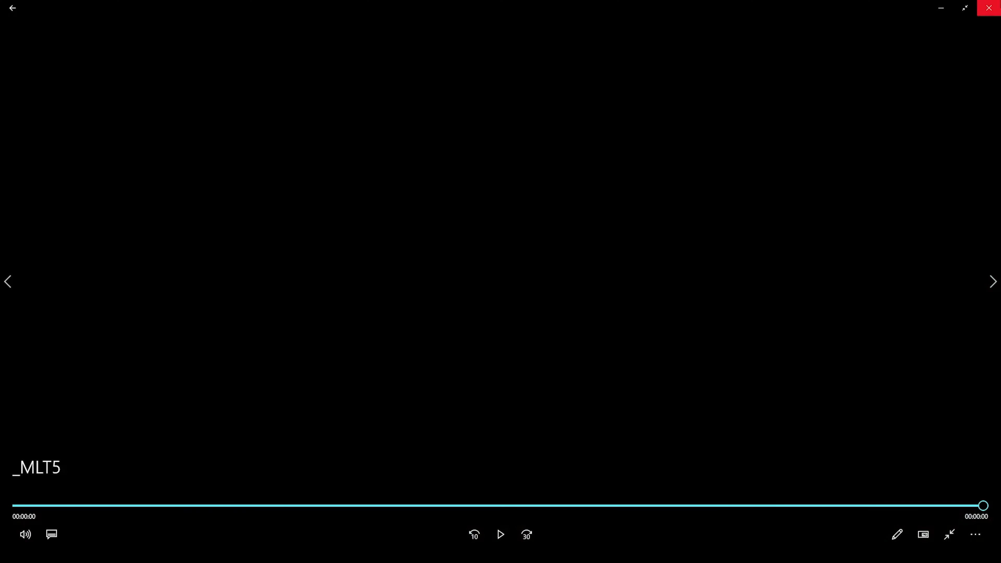
click(988, 8)
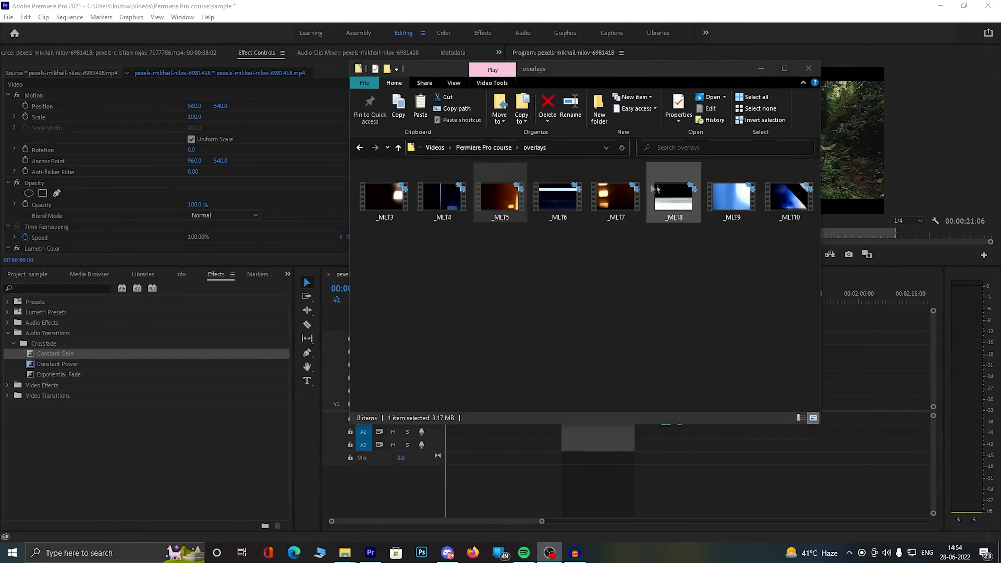
double_click(577, 201)
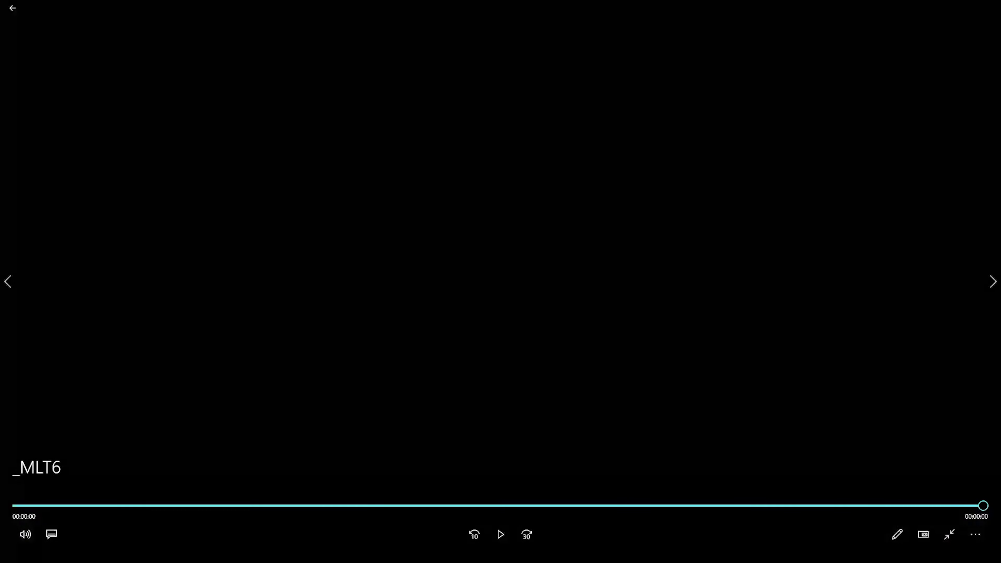
click(988, 8)
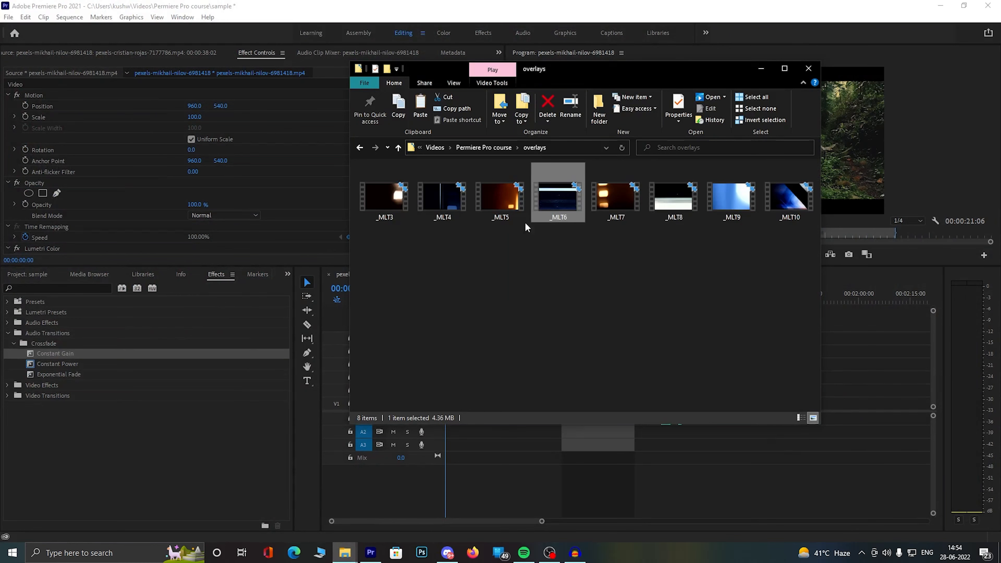
Step: Add _MLT3 to the Premiere Pro sequence and place it on V2 across the cut near 00:00:19:00
drag(393, 193, 861, 372)
click(761, 71)
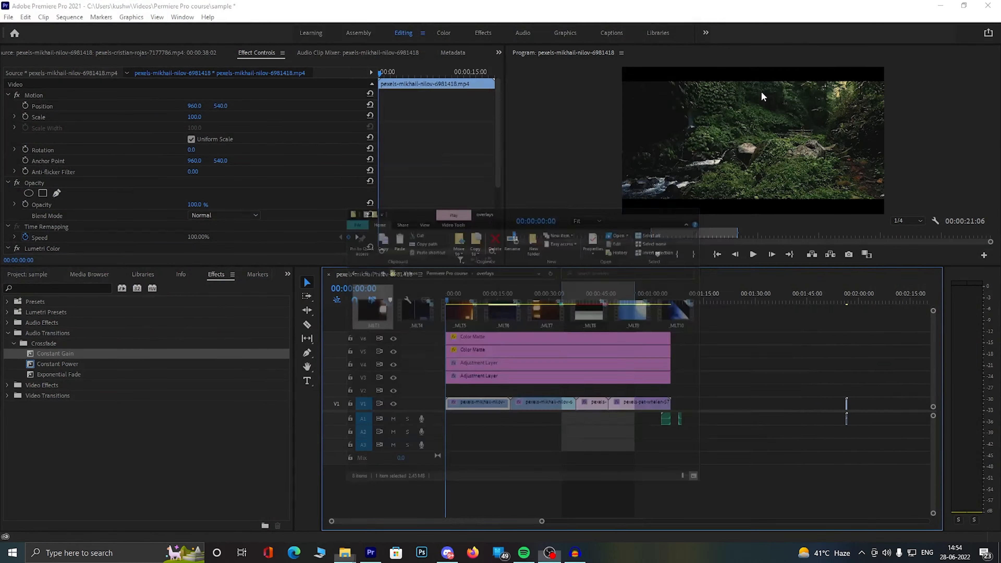
drag(846, 405, 510, 392)
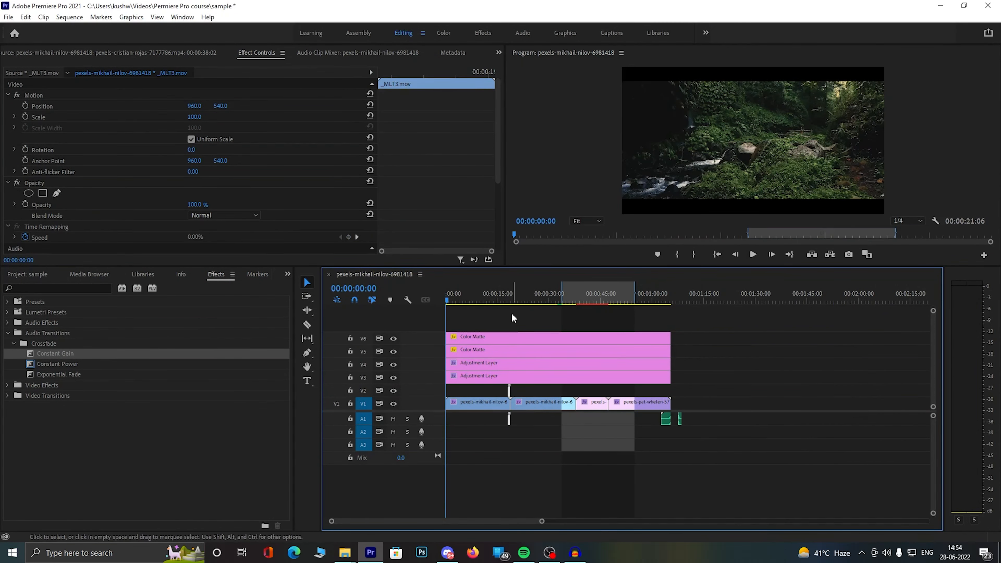
click(508, 300)
drag(543, 521, 439, 524)
drag(742, 391, 785, 390)
Step: Play the sequence twice from just before the _MLT3 overlay to check it over the cut
drag(760, 295, 751, 283)
click(752, 254)
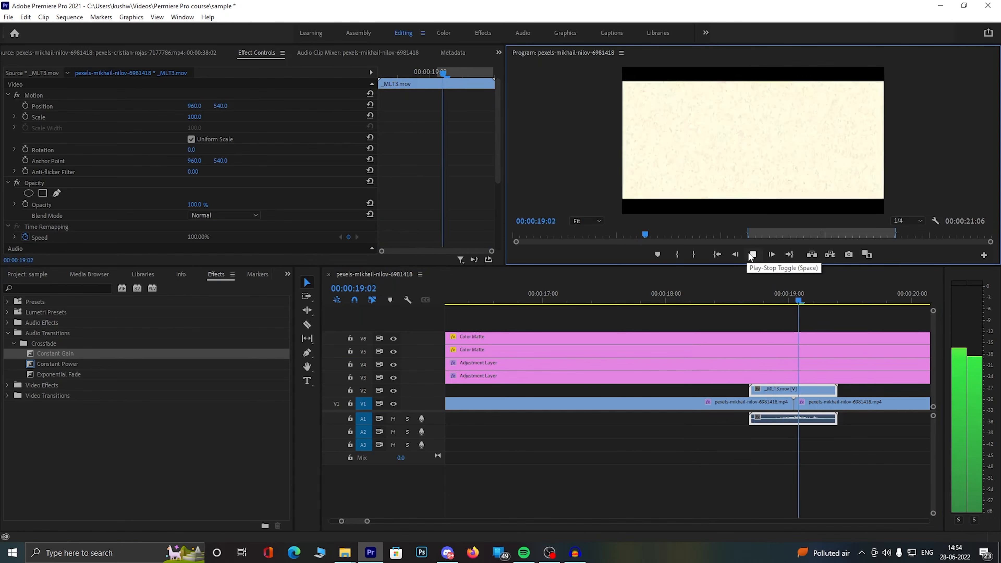
key(space)
click(737, 315)
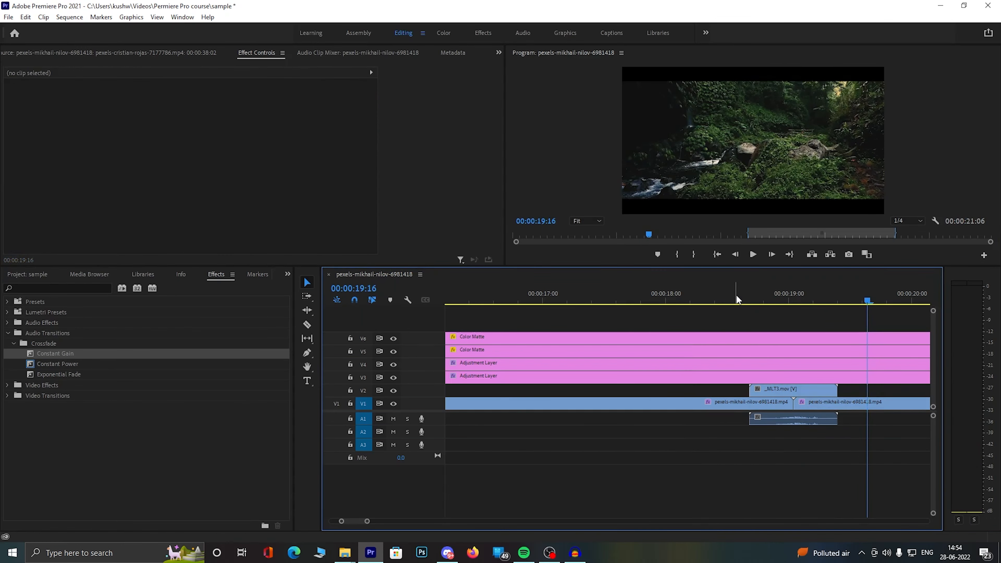
click(740, 295)
click(753, 255)
click(752, 254)
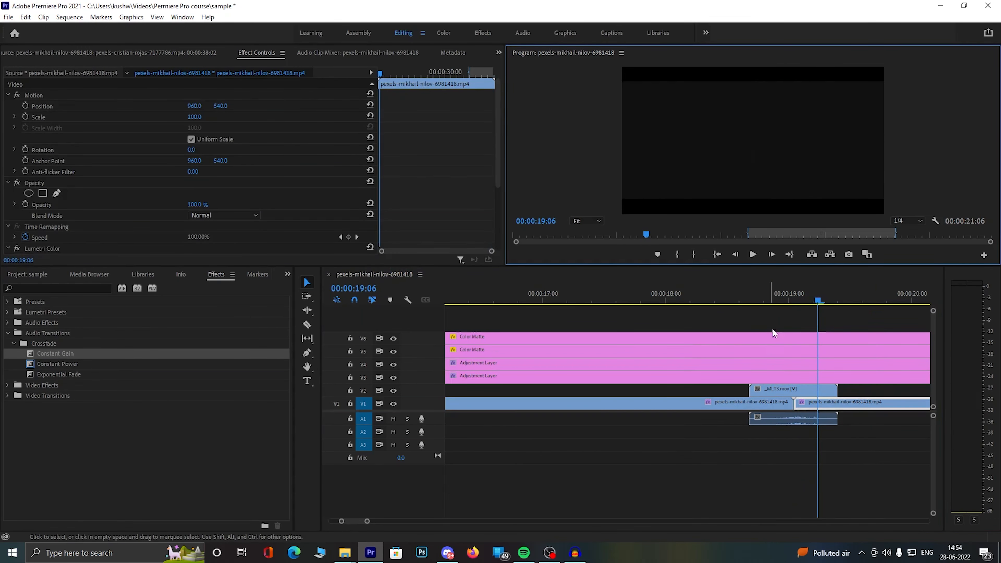
Step: Set the blend mode of the _MLT3 overlay on V2 to Screen
click(786, 390)
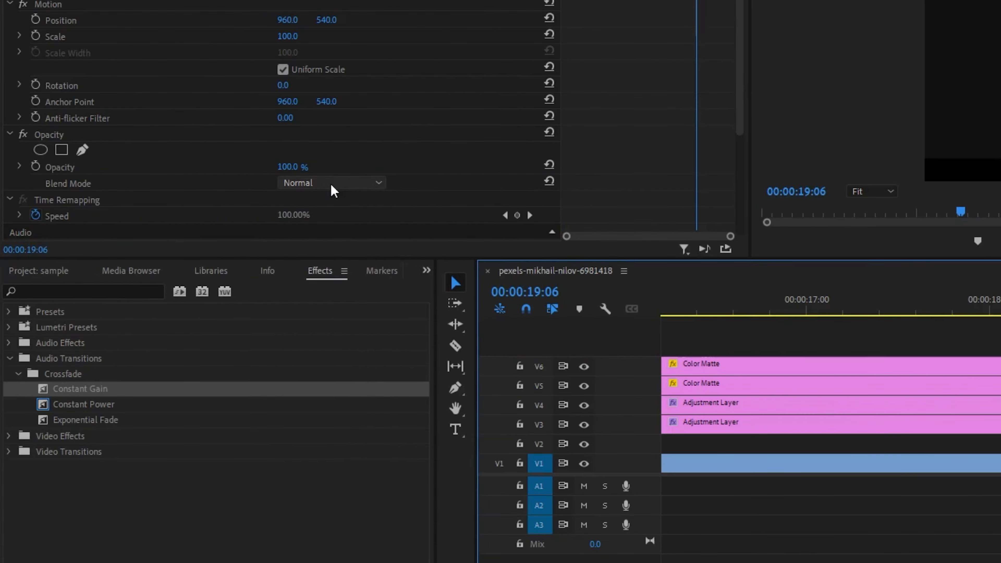
click(224, 215)
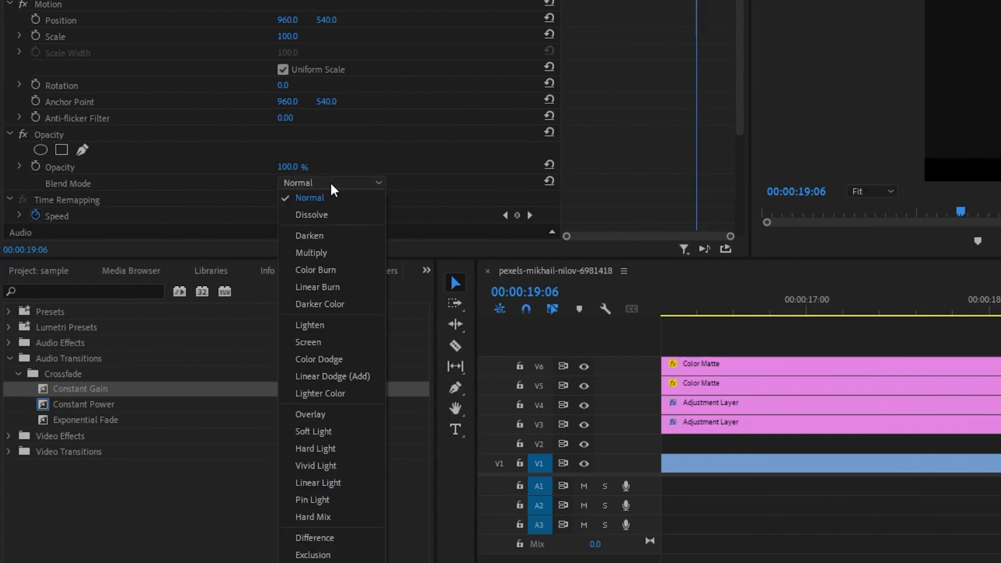
click(311, 343)
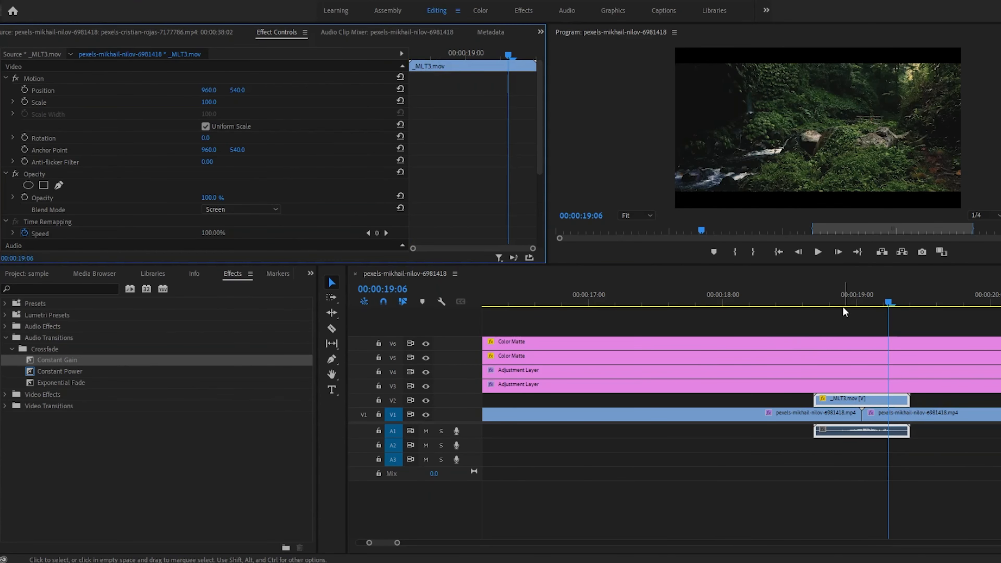
Step: Play the sequence twice from 00:00:18:14 to check the Screen-blended _MLT3 overlay over the cut
drag(842, 307, 802, 292)
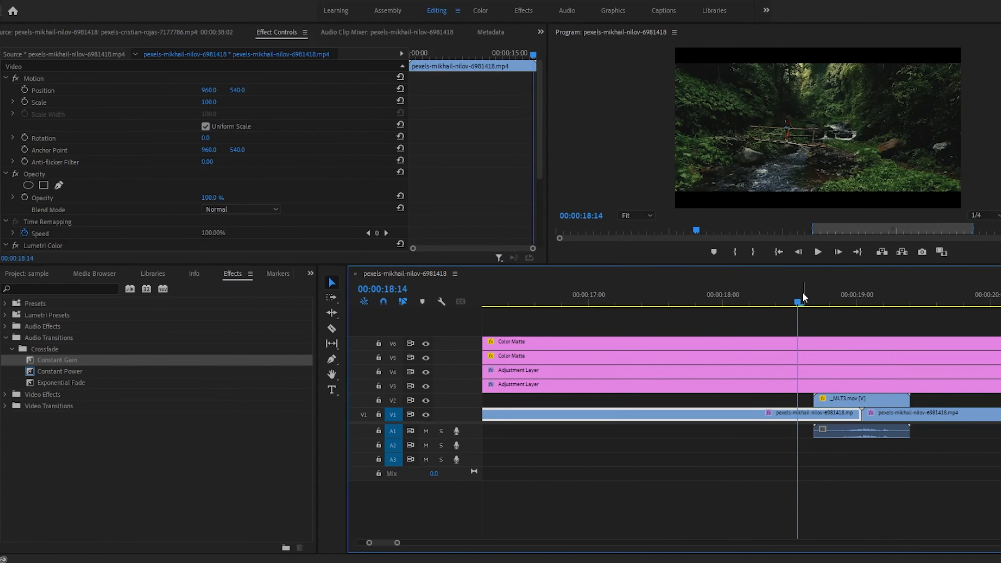
click(817, 252)
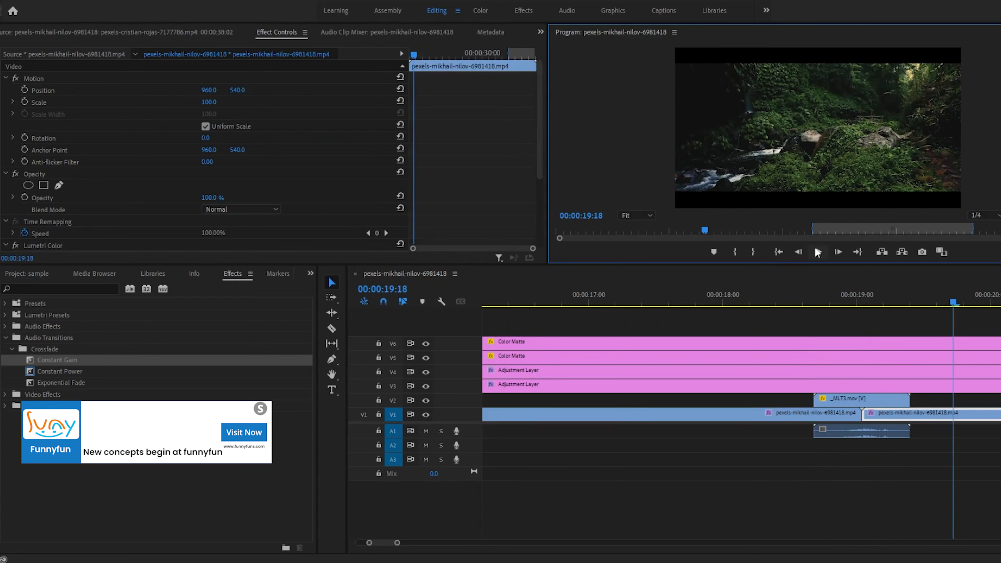
click(798, 303)
click(816, 252)
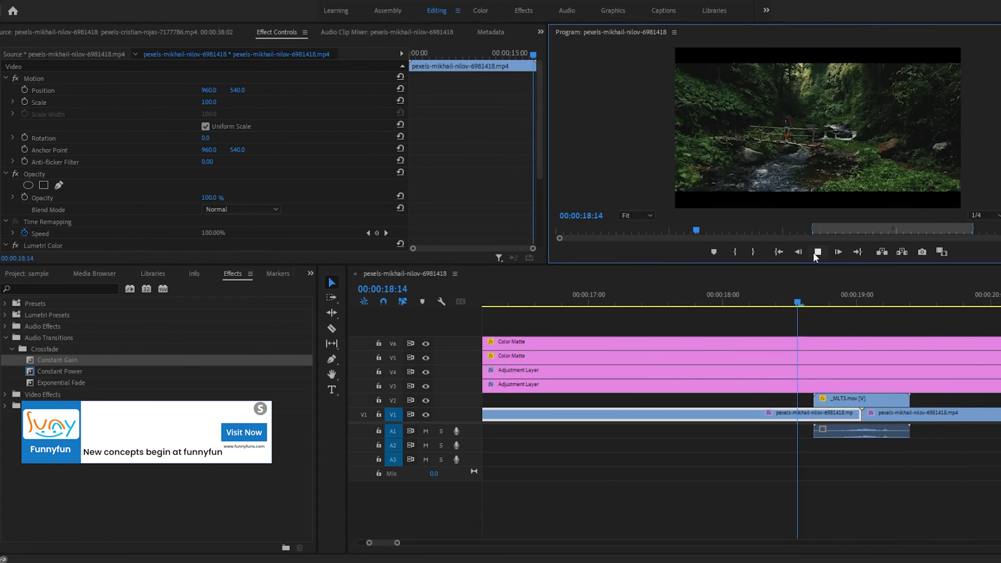
click(817, 252)
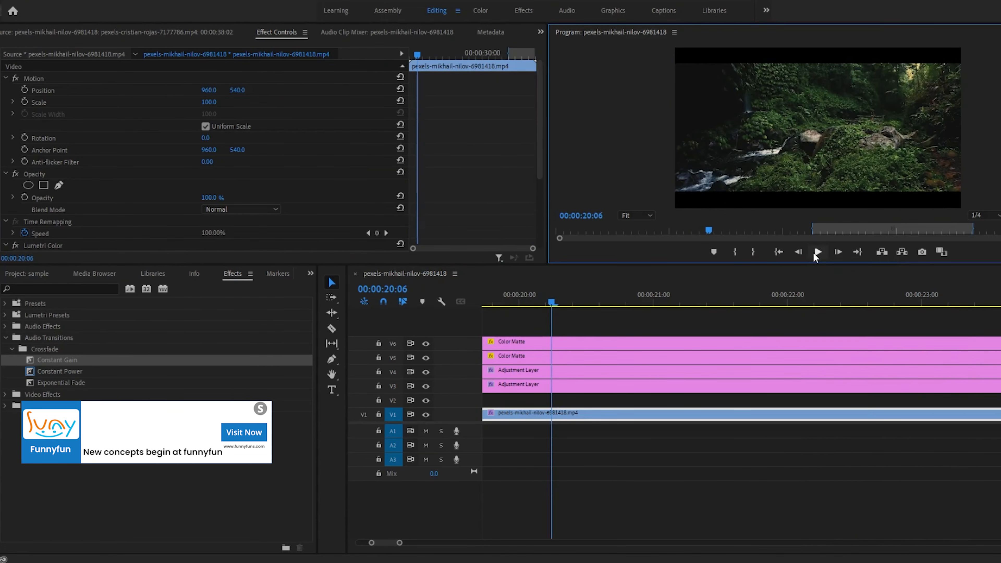
Step: Split the _MLT3 overlay on V2 at its brightest frame, 00:00:19:00, with the Razor tool
drag(402, 543, 448, 543)
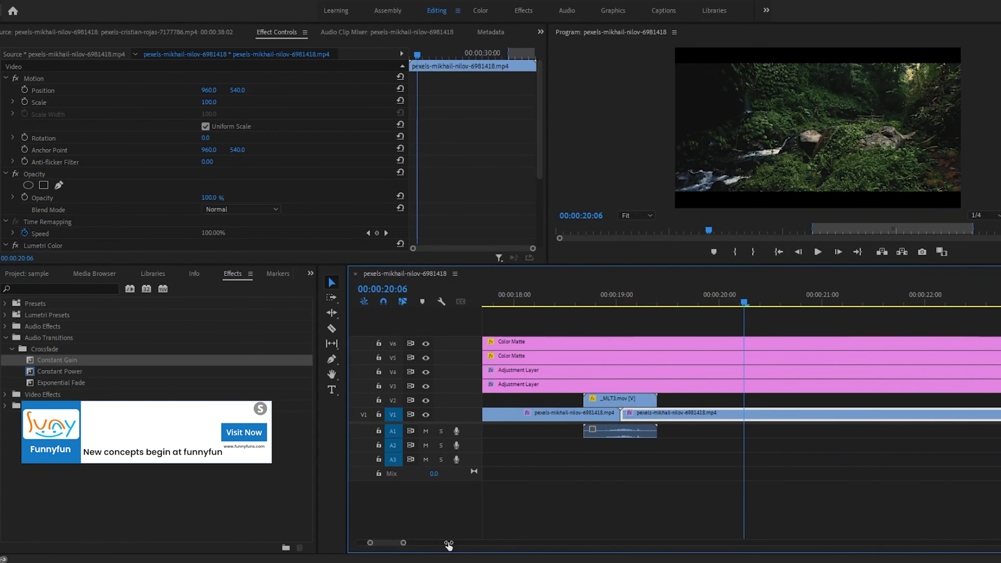
double_click(626, 390)
click(620, 400)
click(624, 302)
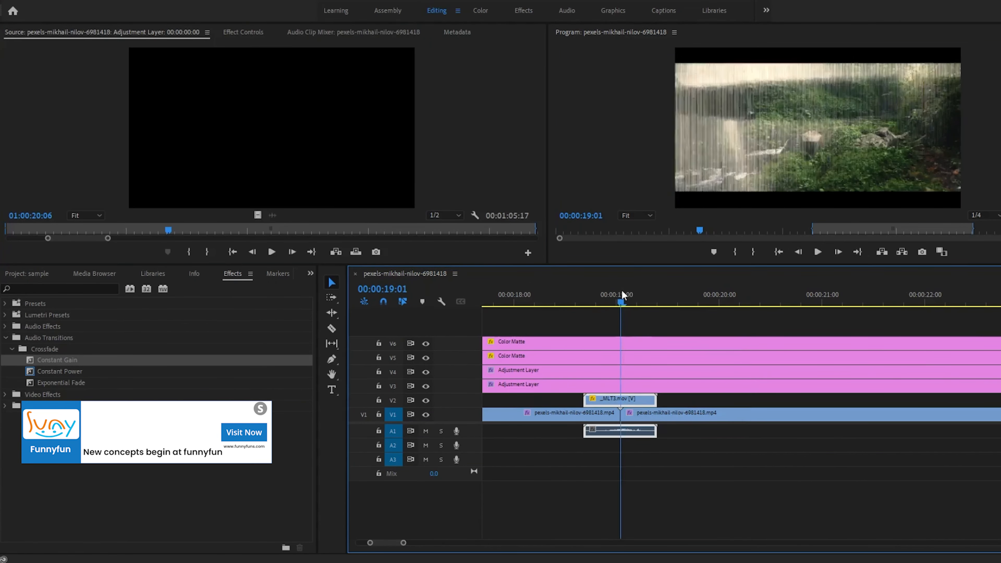
key(Left)
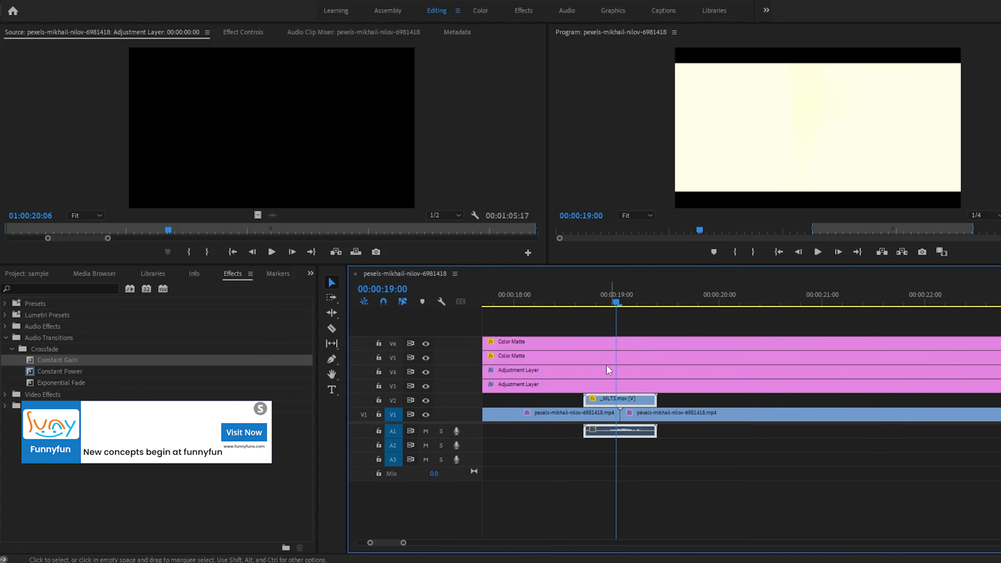
click(332, 329)
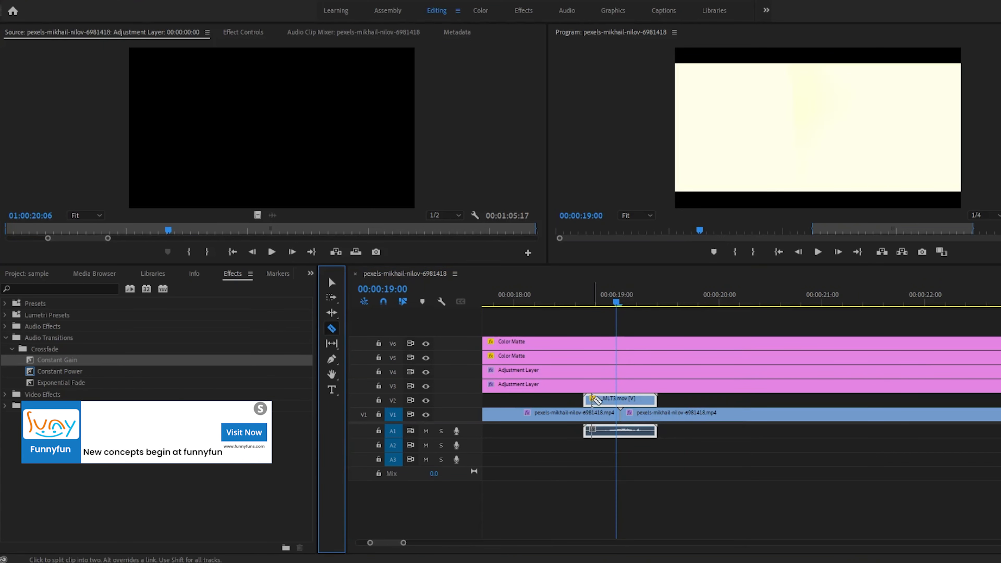
click(621, 399)
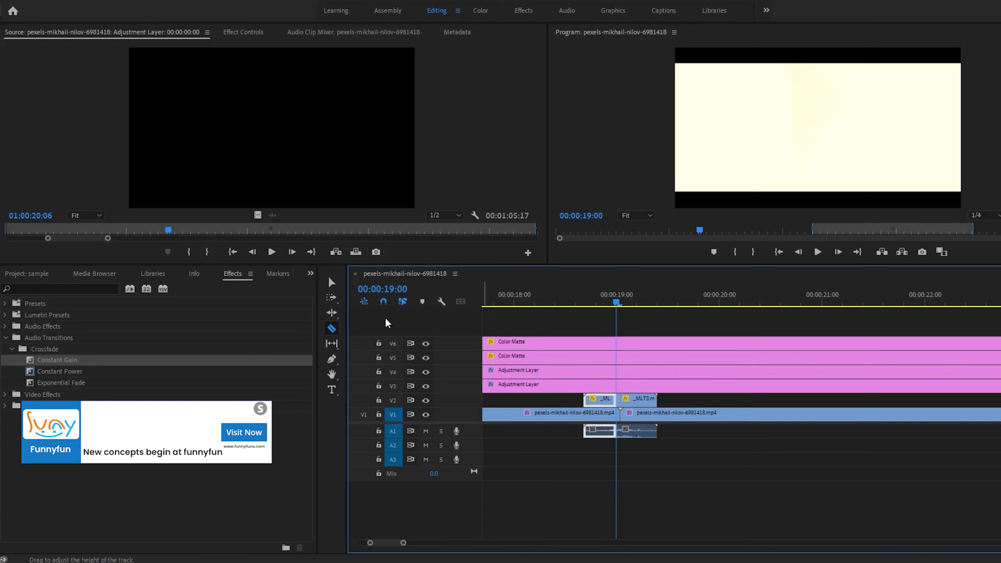
Step: Shift both _MLT3 halves together so their split lines up with the V1 cut near 00:00:19:00
click(330, 283)
click(669, 406)
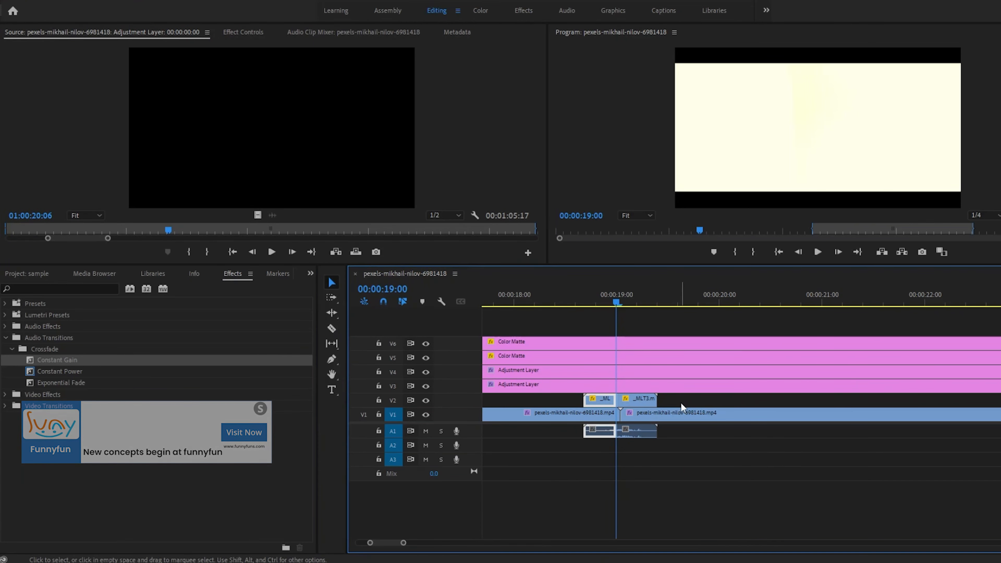
drag(676, 403, 635, 401)
Step: Play the sequence twice from just before the realigned _MLT3 overlay at the first cut
drag(403, 543, 487, 542)
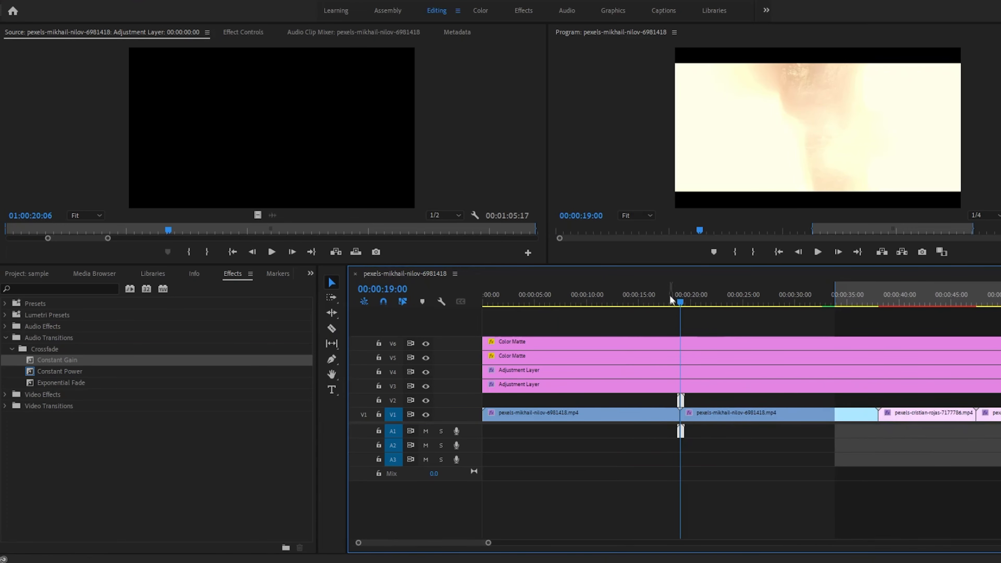
click(660, 291)
key(space)
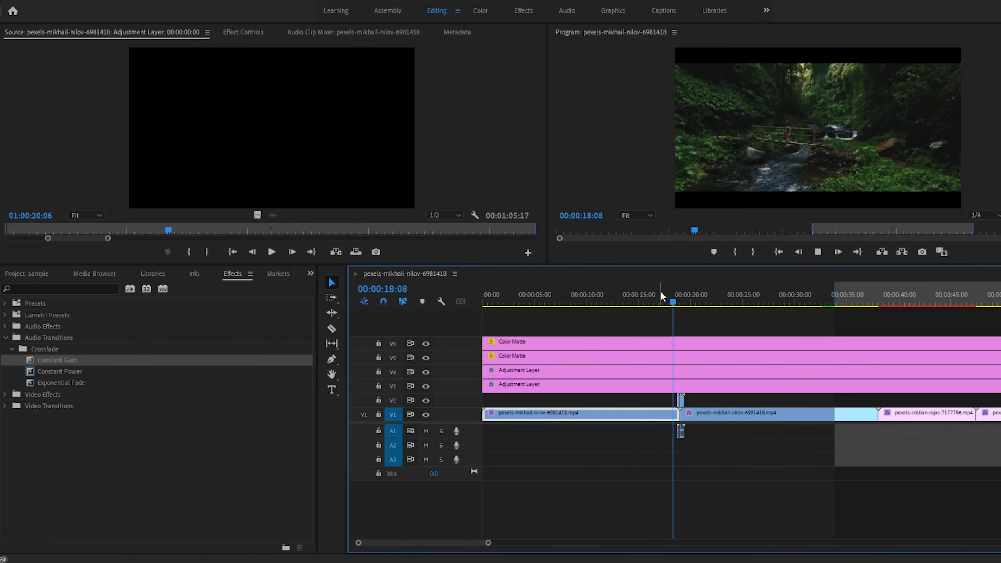
key(space)
click(674, 300)
key(space)
key(space)
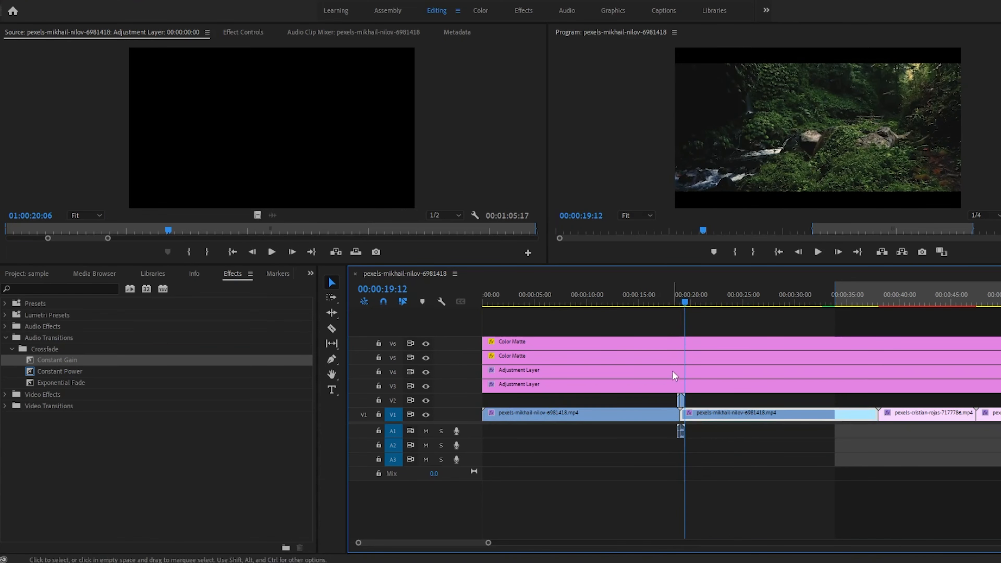
Step: Duplicate both _MLT3 halves on V2 over the next V1 cut, near 00:00:38:00
click(705, 397)
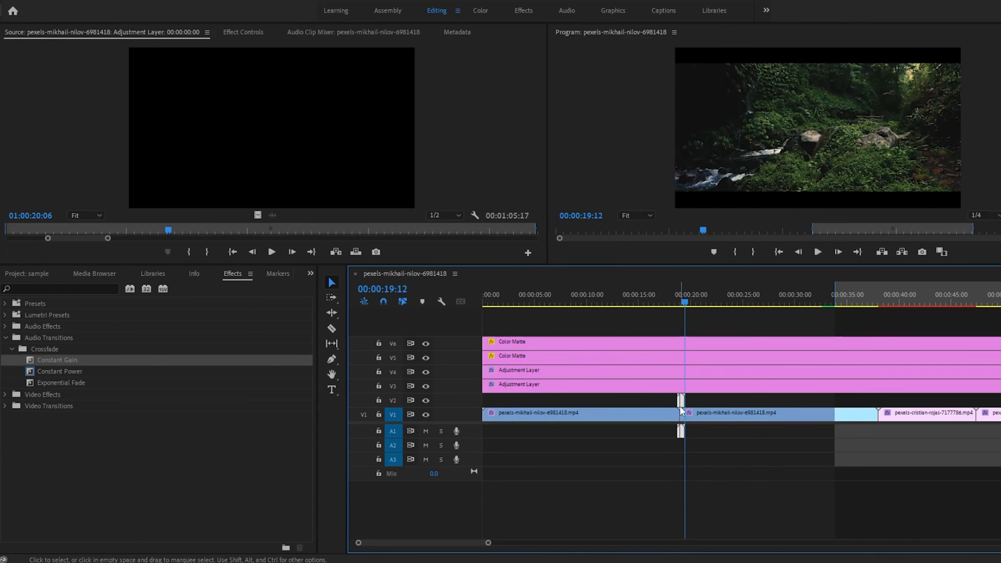
drag(712, 407, 885, 408)
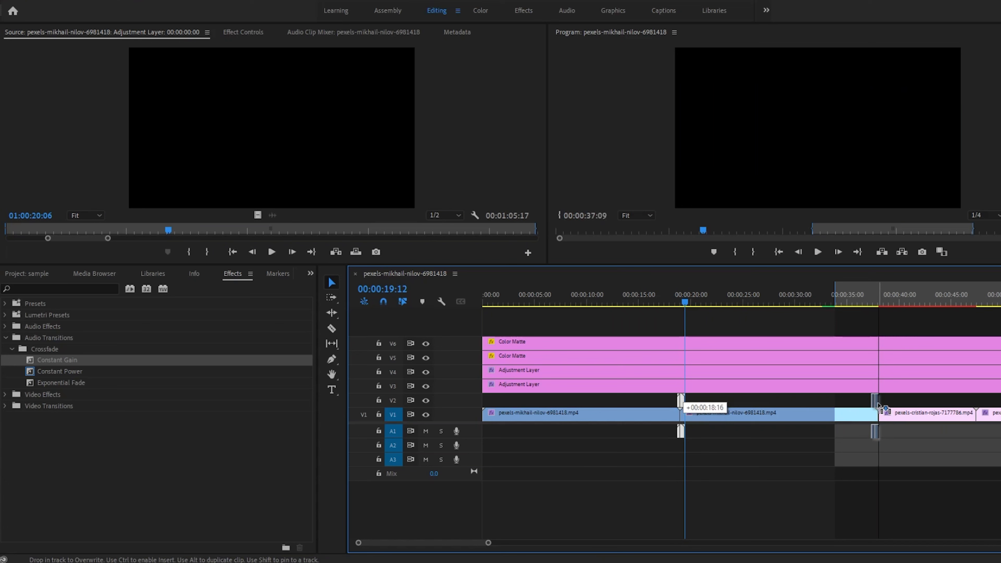
key(Escape)
drag(880, 302, 884, 302)
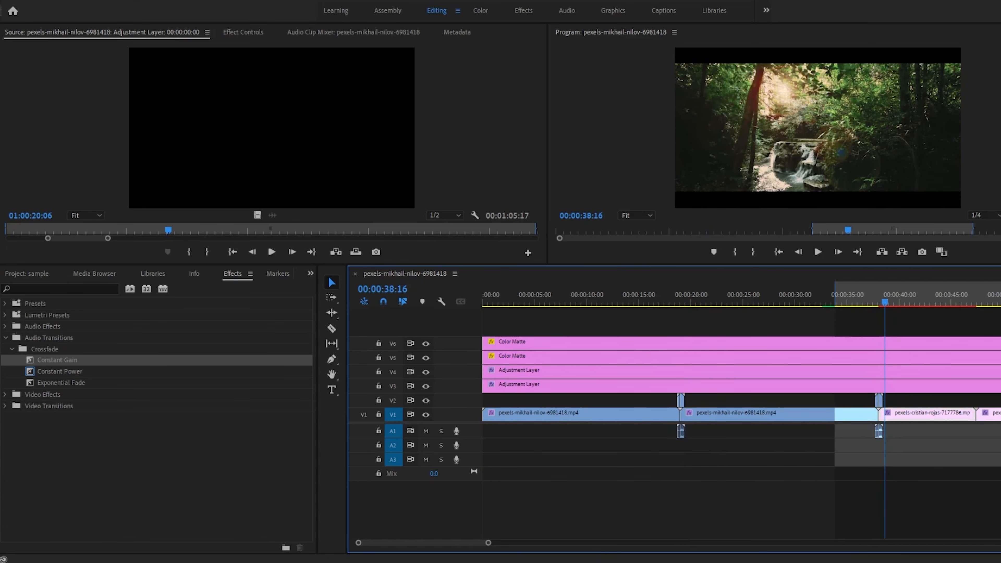
Step: Preview the _MLT5 clip from the overlays folder in File Explorer and add it to V2 in Premiere Pro just before the cut near 00:00:47
drag(489, 543, 546, 547)
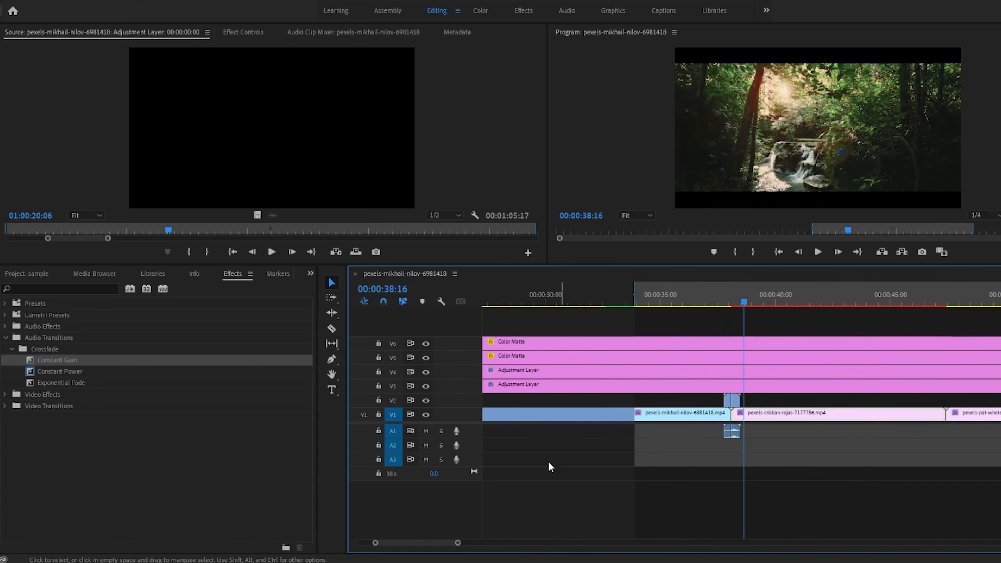
click(372, 562)
click(423, 512)
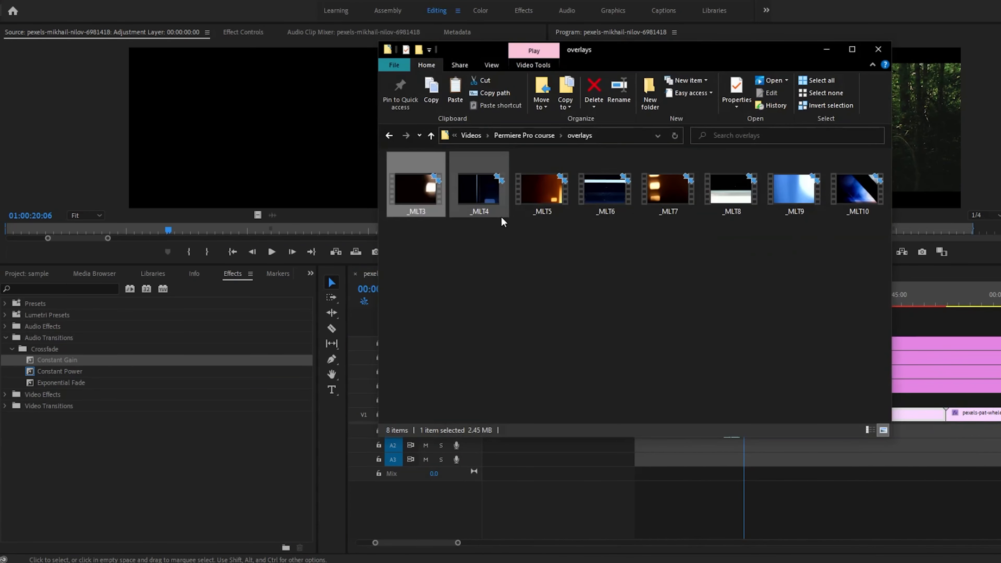
click(500, 213)
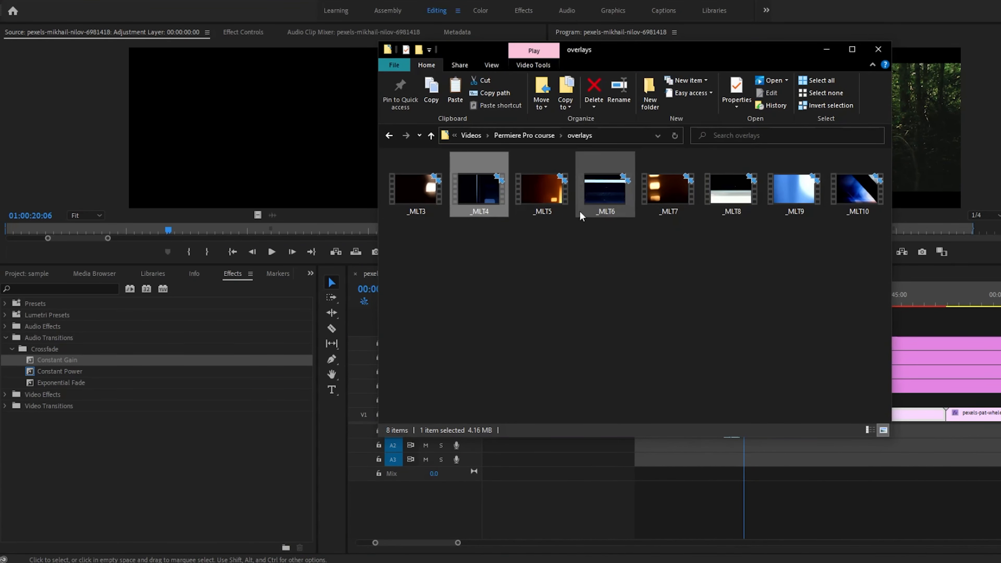
double_click(539, 205)
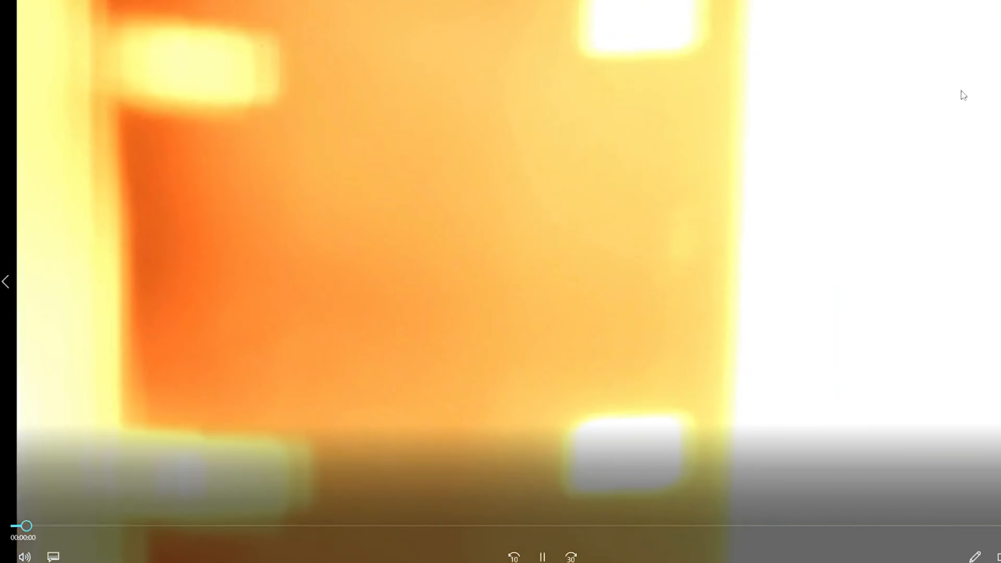
key(alt+F4)
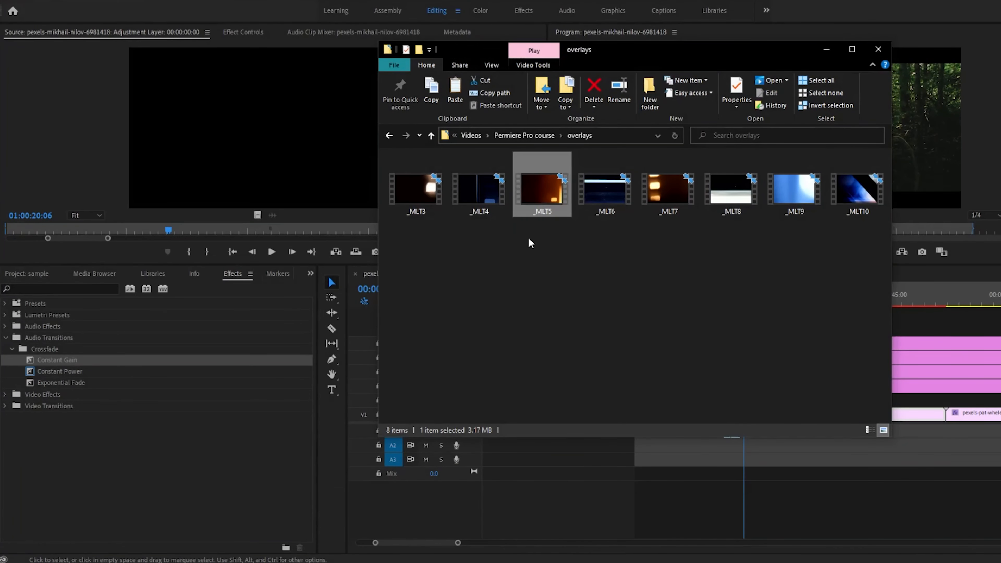
drag(534, 187, 935, 401)
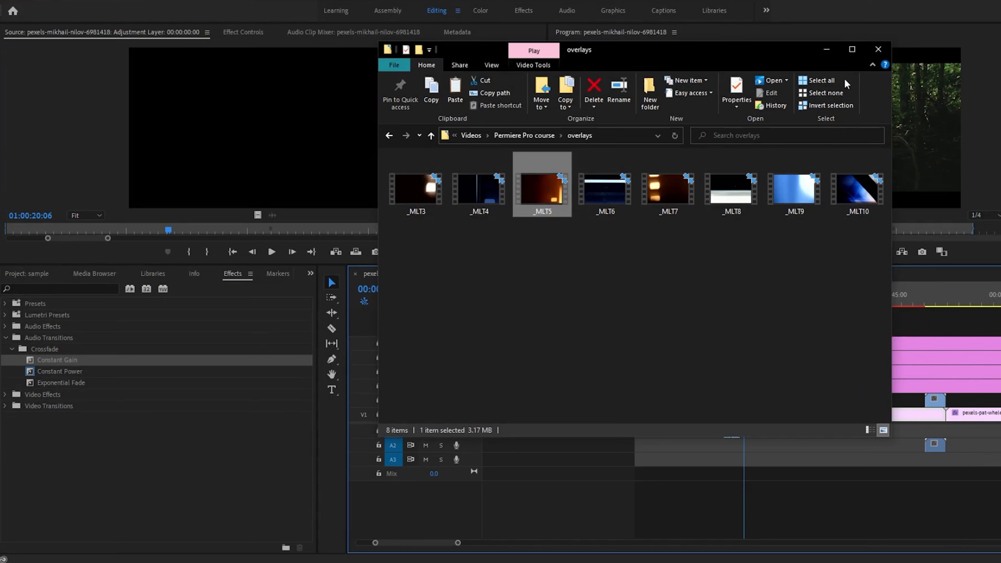
click(828, 51)
Step: Move the _MLT5 overlay to 00:00:41:11 on V2 and split it at its brightest frame, 00:00:41:22
double_click(935, 403)
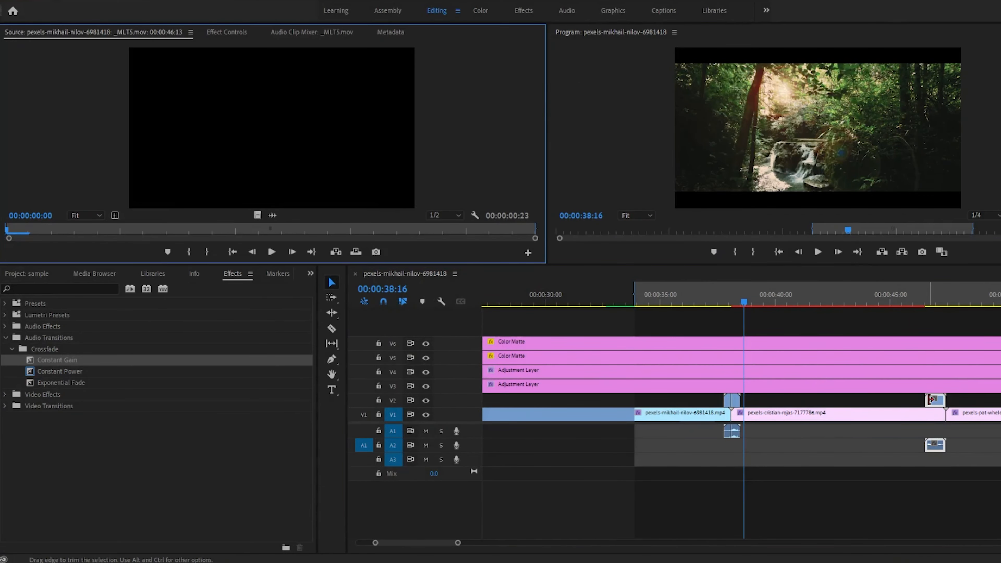
drag(935, 402, 819, 402)
click(815, 297)
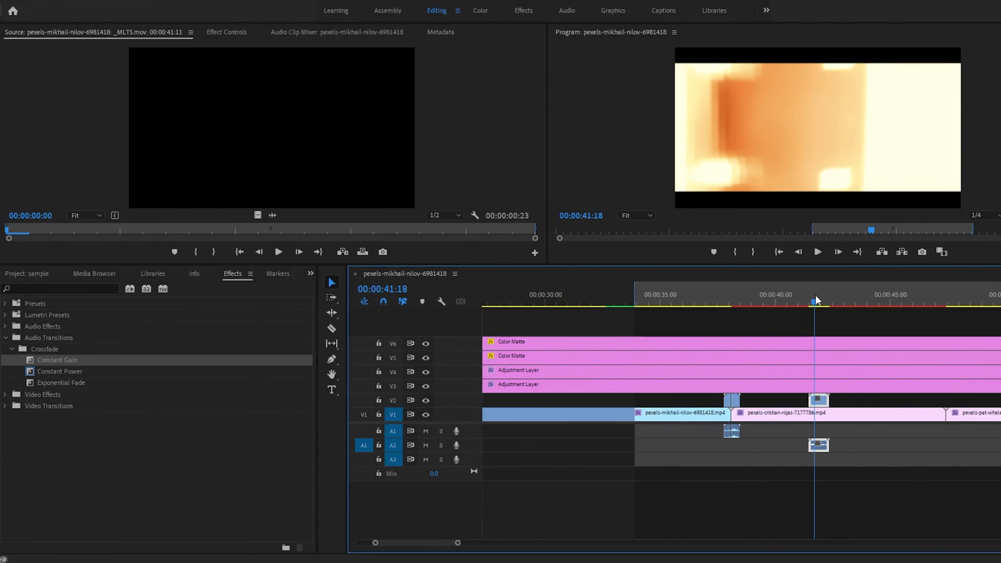
drag(817, 296, 820, 295)
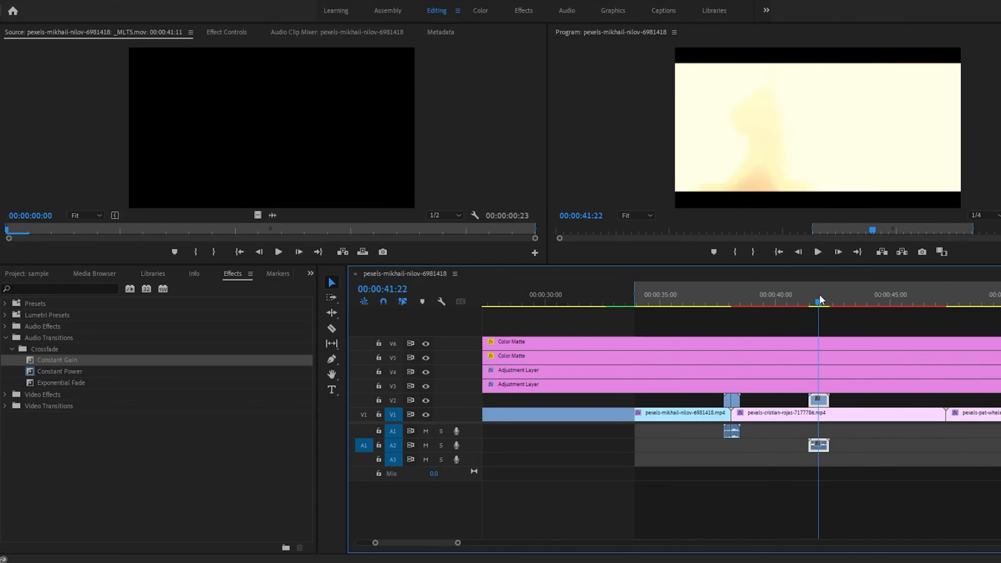
click(331, 328)
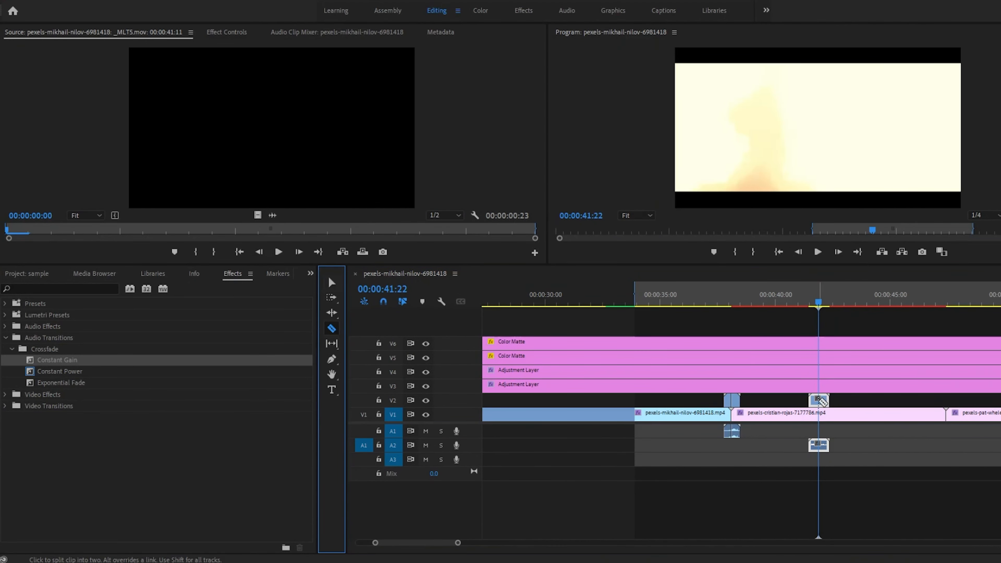
click(819, 401)
click(332, 282)
Step: Move both _MLT5 halves over the V1 cut near 00:00:38:00, replacing the _MLT3 copy, and clear the leftover _MLT3 audio on A1
drag(818, 400, 734, 400)
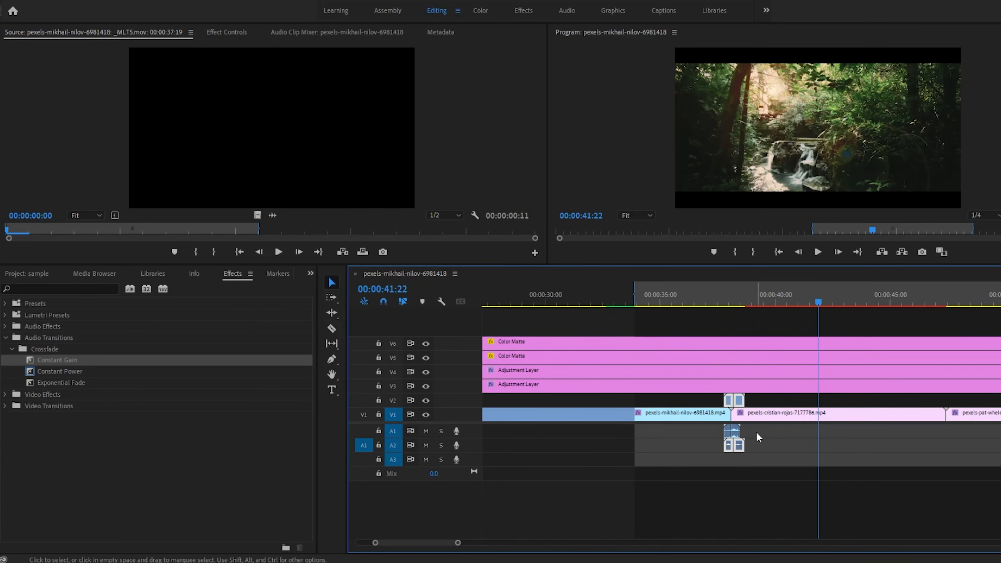
right_click(728, 433)
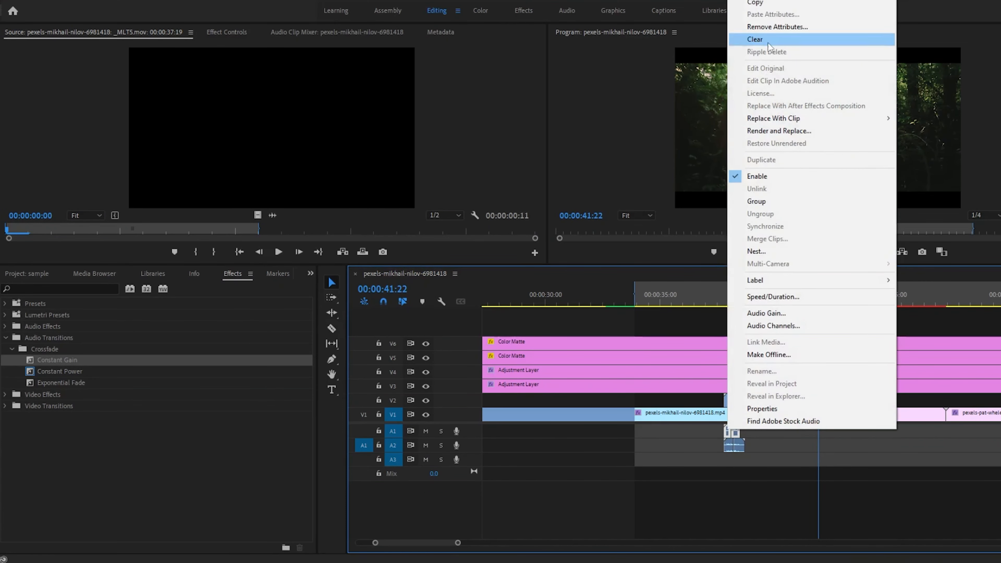
click(745, 39)
drag(761, 402, 735, 400)
Step: Play the sequence from about 00:00:37:14 to check the _MLT5 overlay over the cut
click(721, 292)
key(space)
click(711, 302)
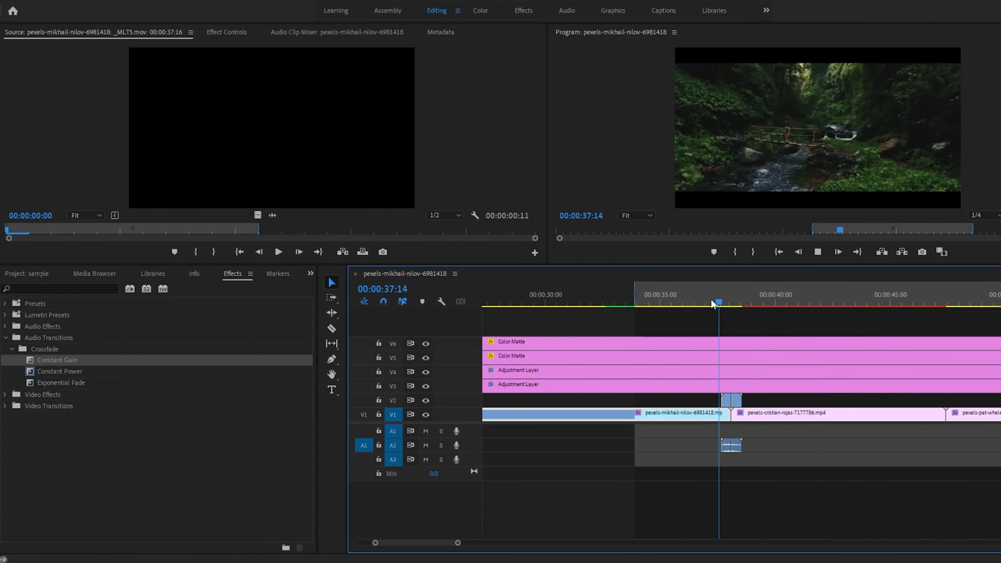
key(space)
Step: Set the blend mode of the _MLT5 half after the cut near 00:00:38:00 to Screen
drag(734, 298, 730, 299)
click(227, 32)
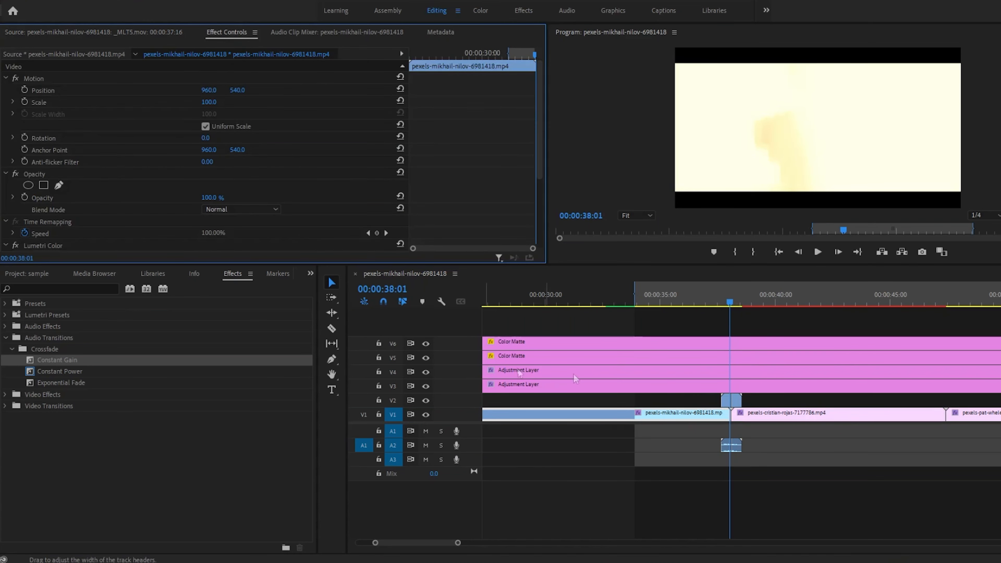
click(729, 400)
click(248, 210)
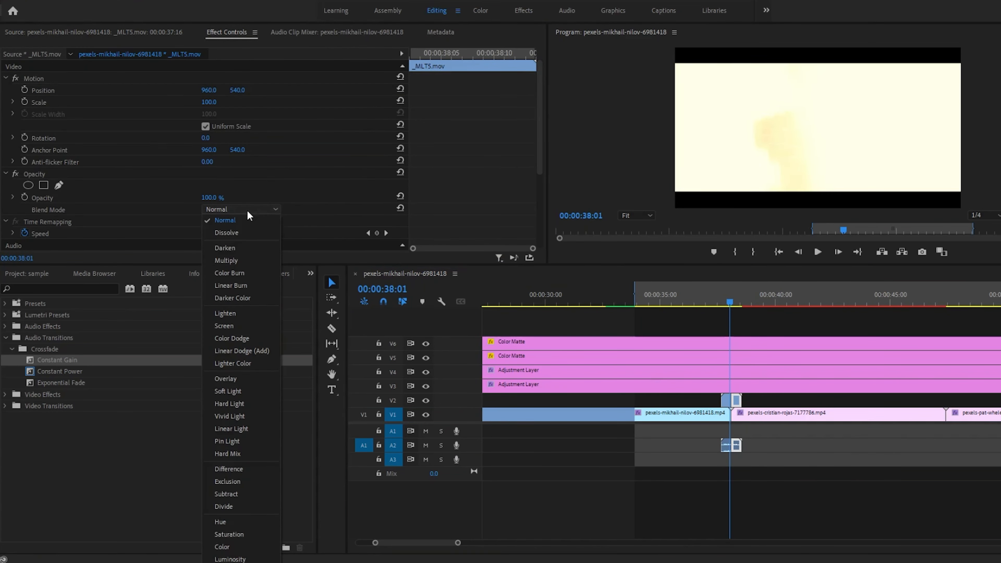
click(229, 326)
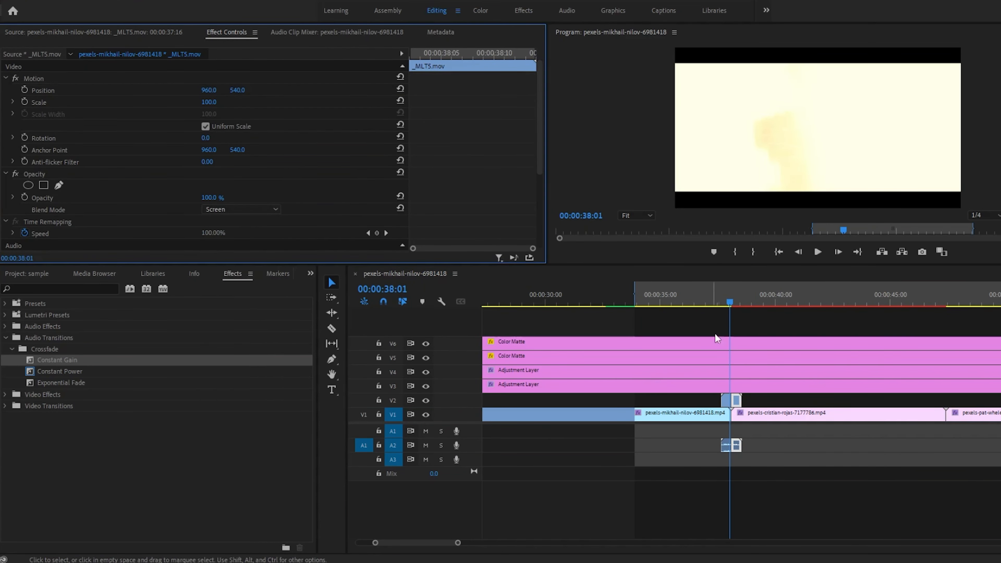
Step: Play the sequence twice across the Screen-blended _MLT5 overlay
click(720, 301)
key(space)
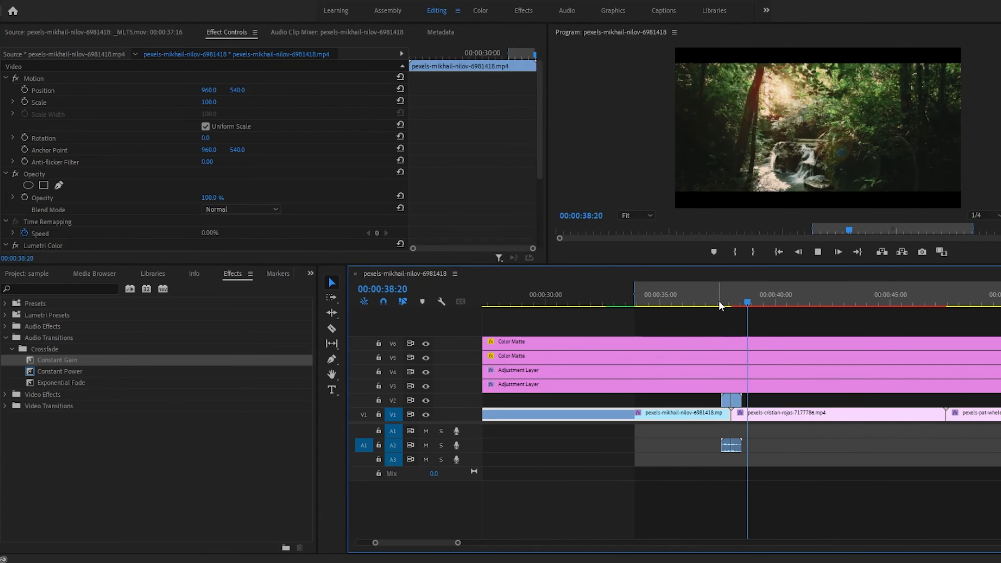
click(719, 300)
key(space)
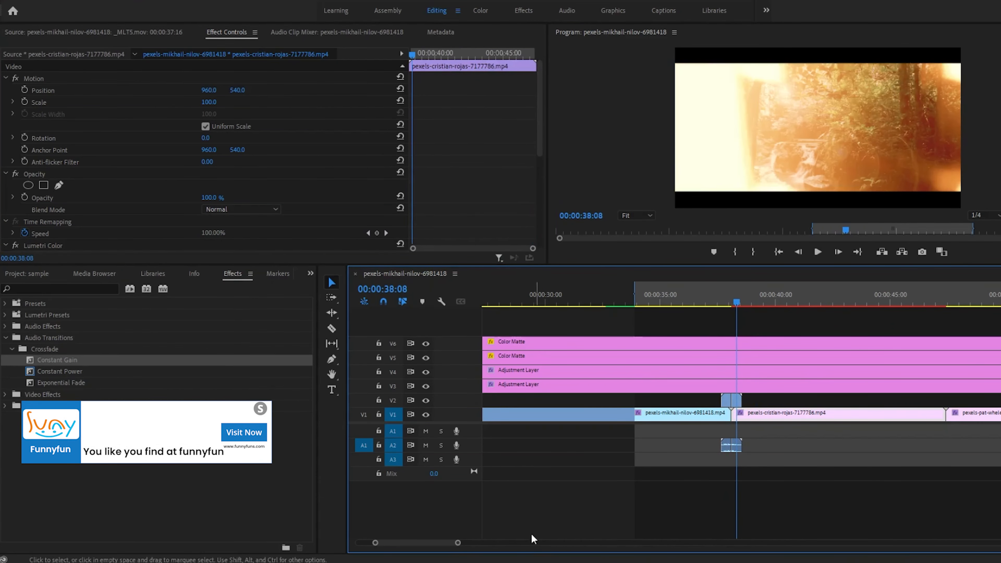
Step: Duplicate the _MLT3 overlay halves on V2 over the V1 cut near 00:00:47 and play the sequence across that cut
drag(457, 542, 690, 552)
drag(613, 406, 753, 405)
click(745, 292)
key(space)
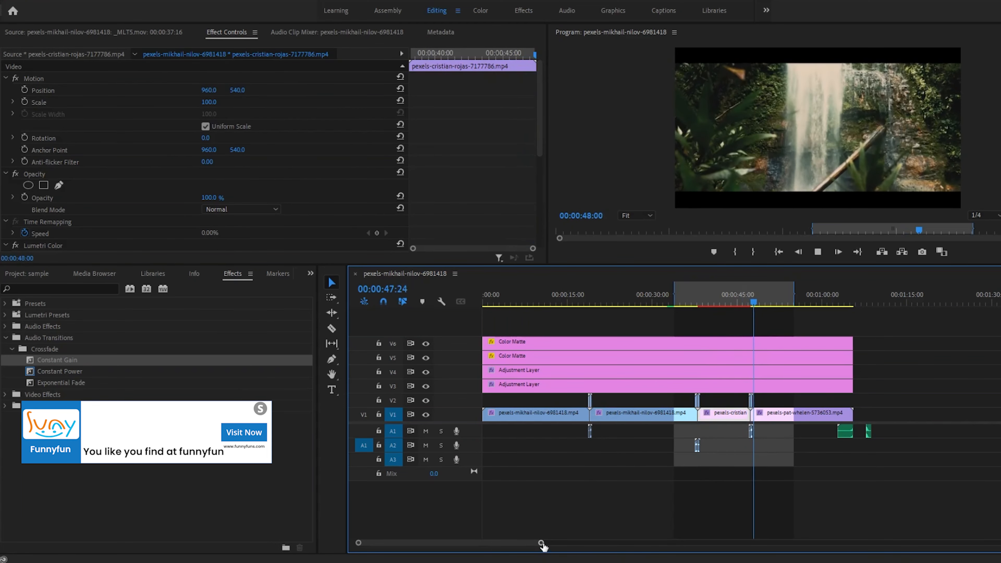
Step: Stop playback and delete all the light-leak overlay halves on V2 together with their audio on A1 and A2
key(space)
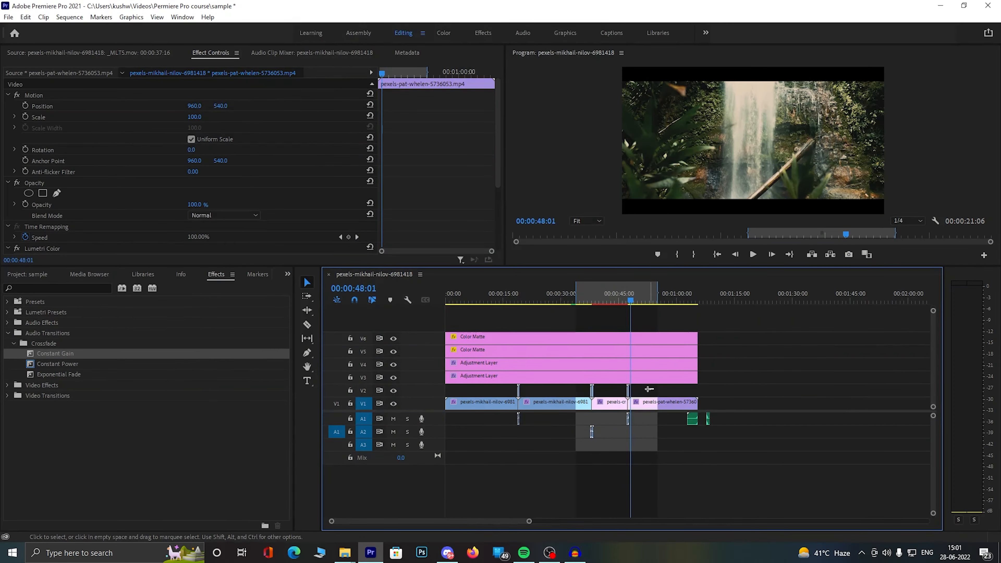
drag(498, 393, 499, 393)
right_click(519, 401)
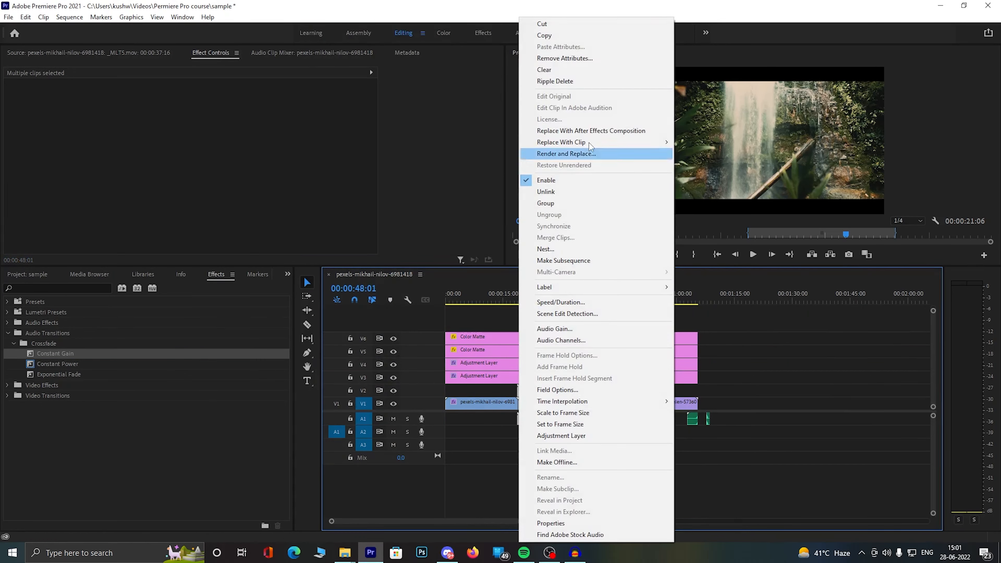
click(582, 70)
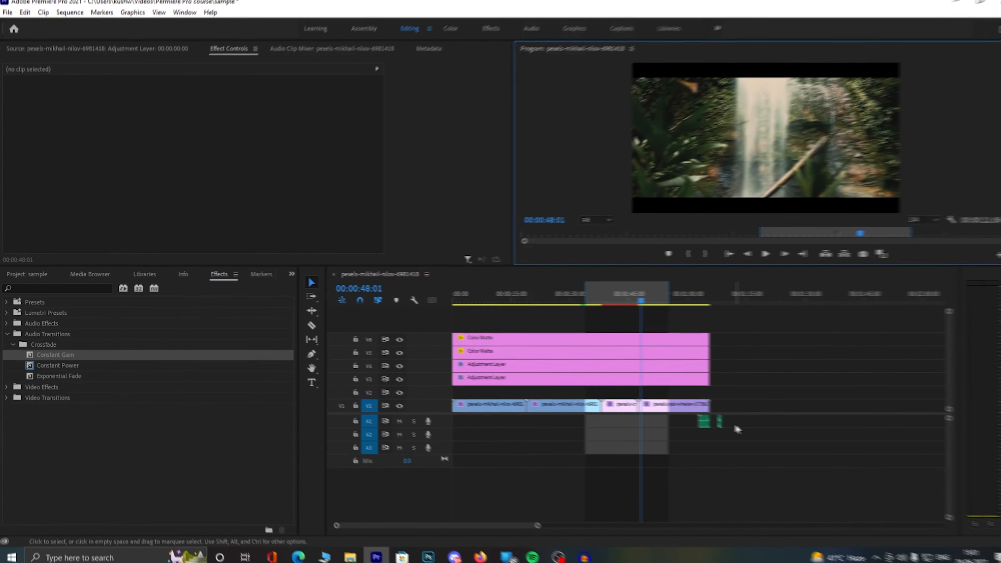
Step: Preview from the start, trim the first V1 clip to end at about 00:00:05:06, and move the second clip up against it
click(750, 307)
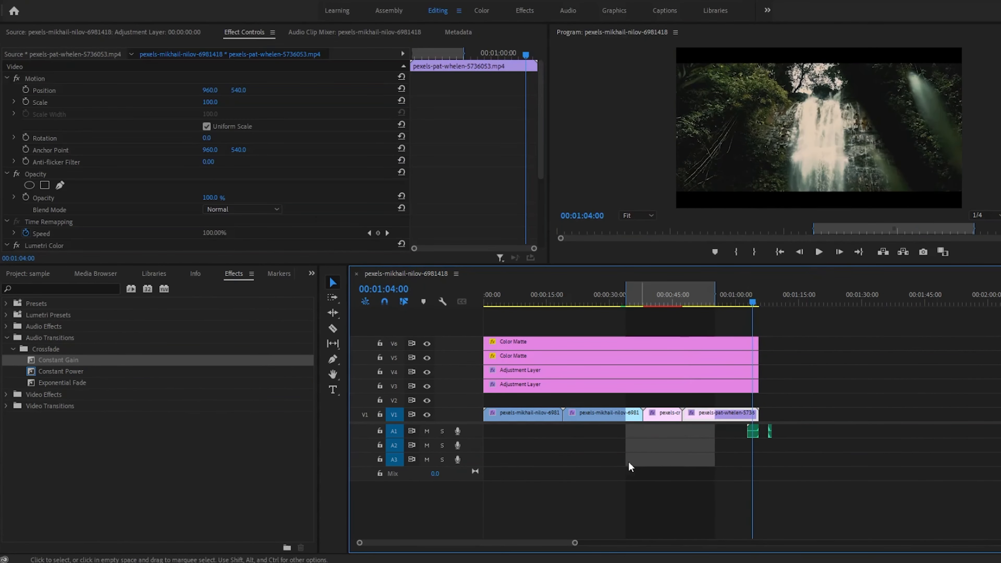
drag(524, 306, 485, 302)
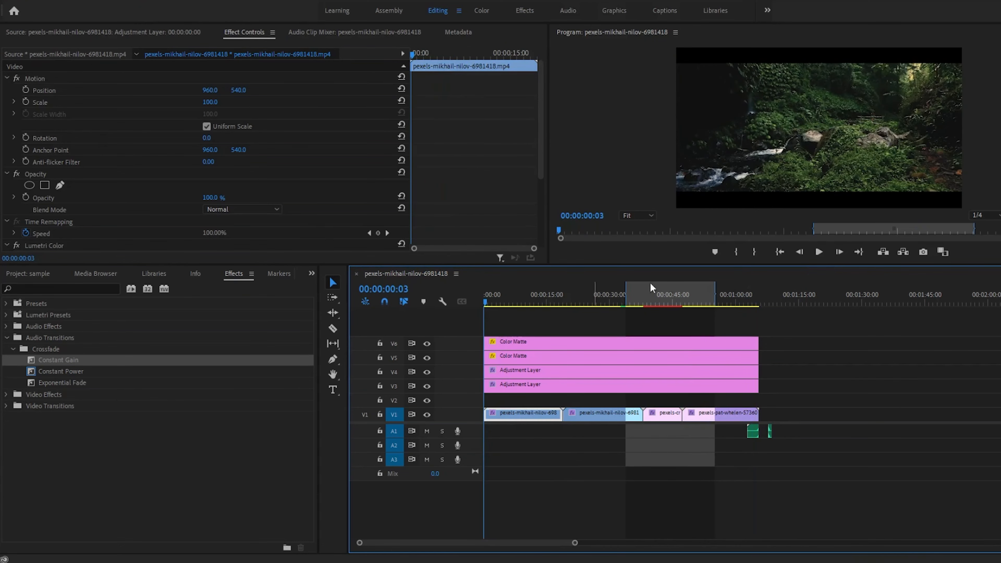
click(823, 251)
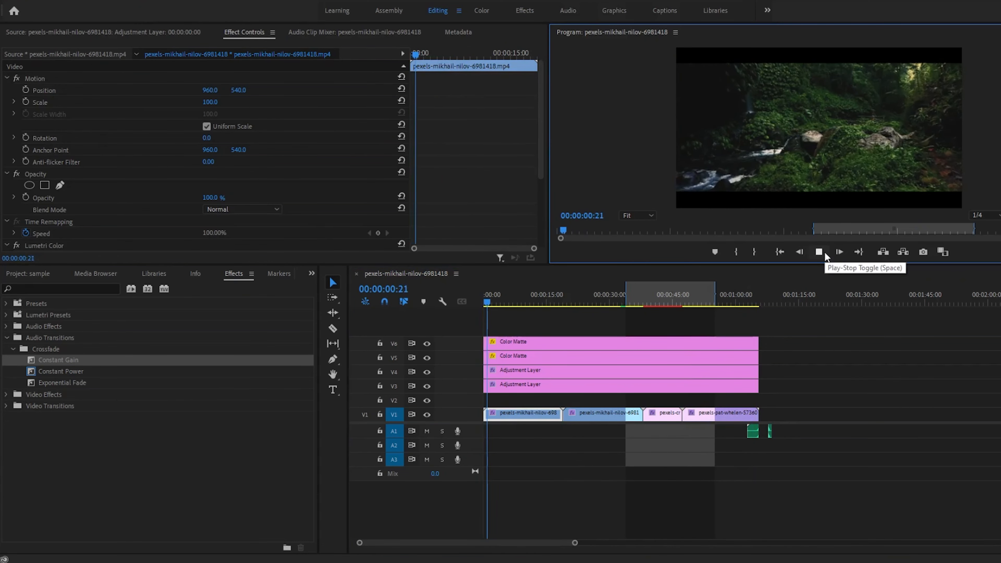
drag(576, 543, 525, 543)
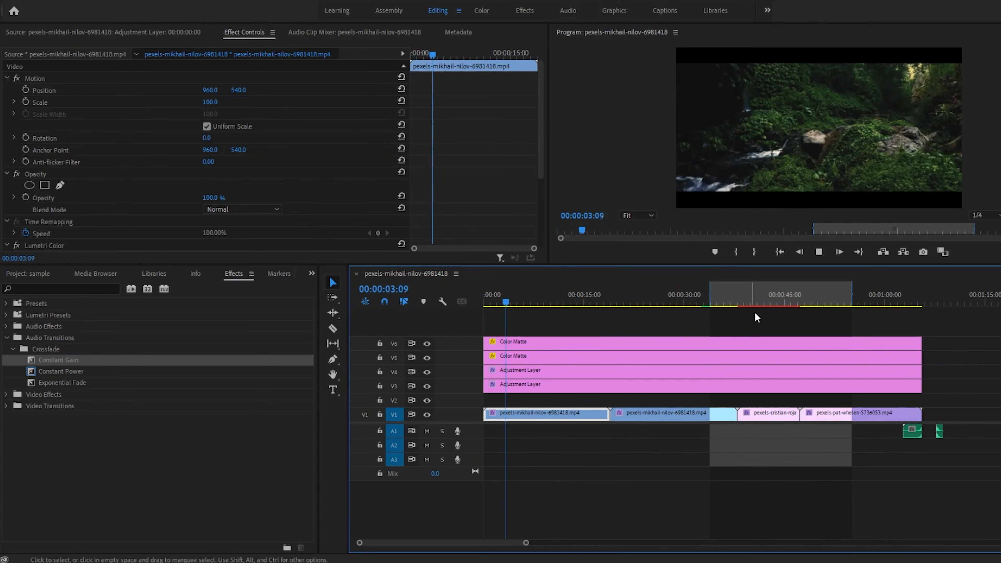
click(818, 252)
drag(606, 414, 516, 419)
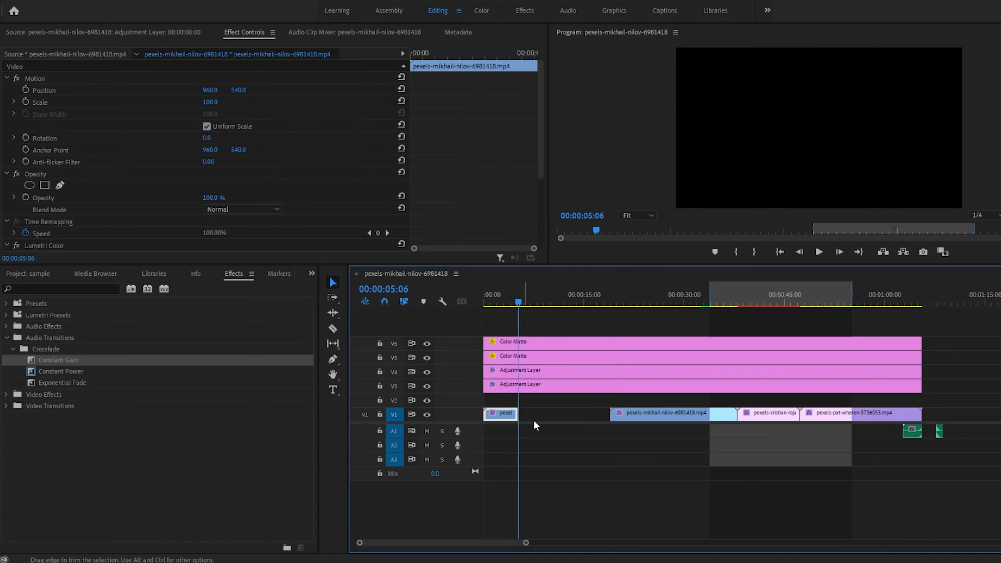
drag(681, 417, 589, 418)
Step: Play the sequence from about 00:00:04:04 across the cut between the first two V1 clips
click(512, 302)
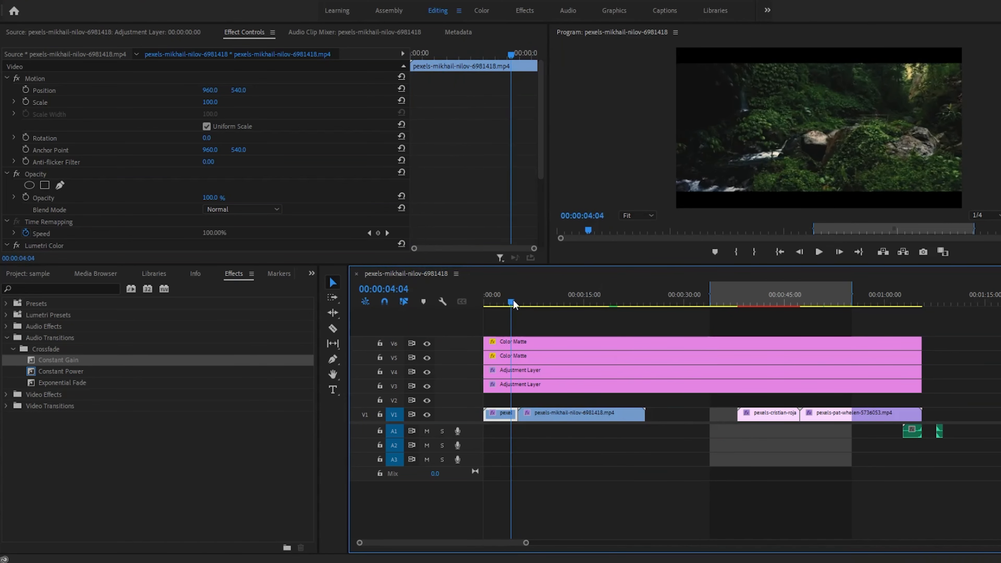
click(815, 253)
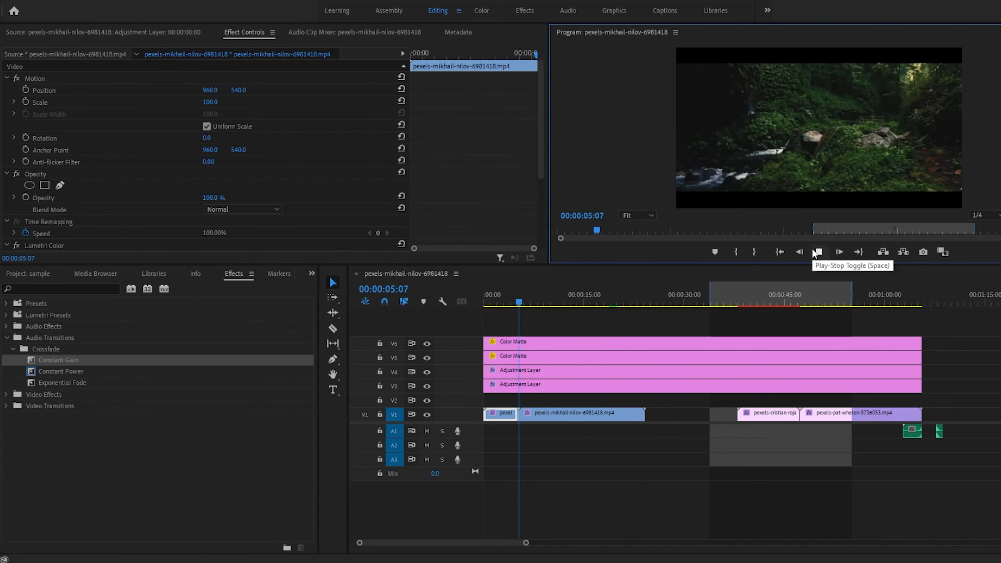
drag(553, 305, 528, 327)
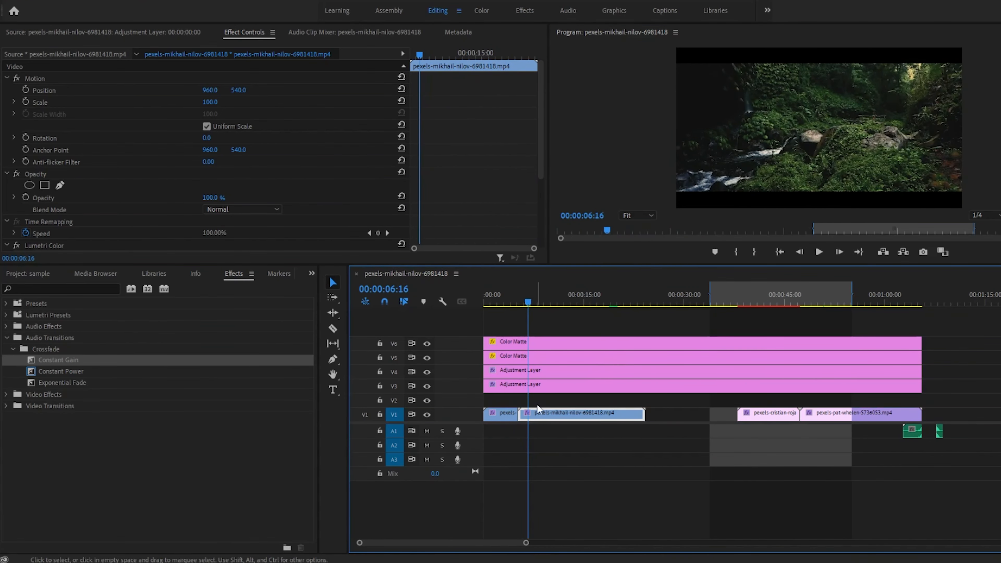
Step: Reverse the second V1 clip at 100% speed and play the sequence across the cut leading into it
right_click(540, 413)
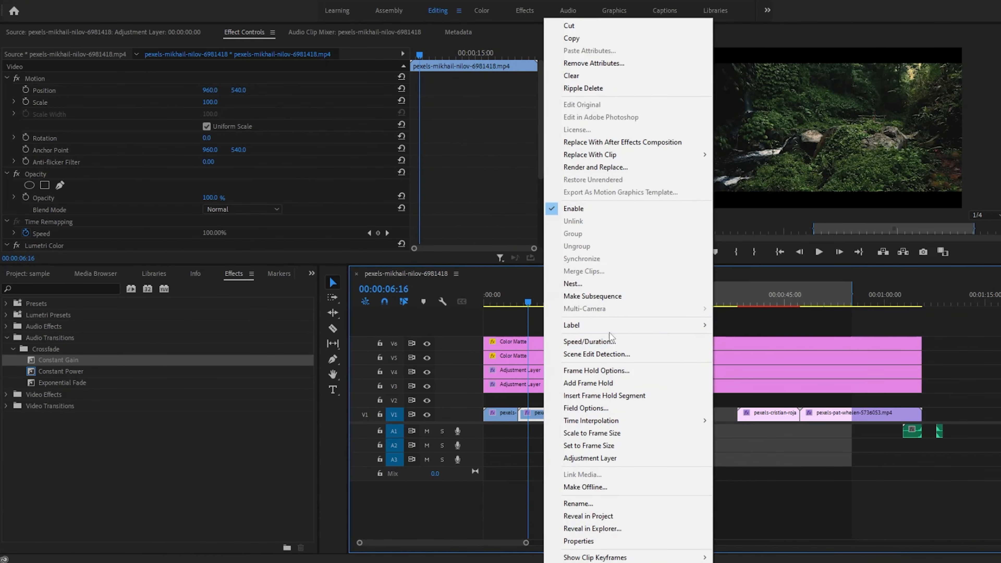
click(610, 343)
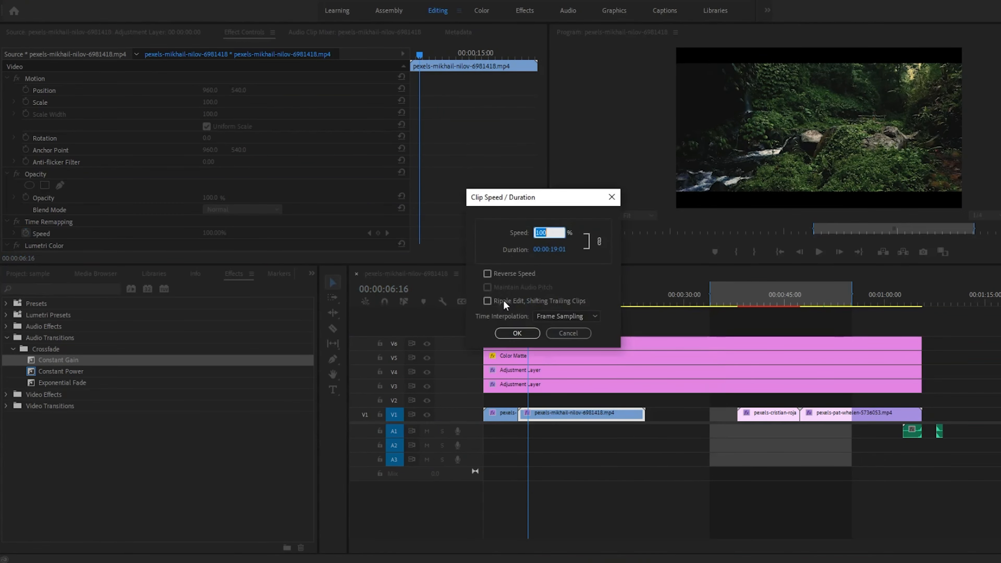
click(512, 333)
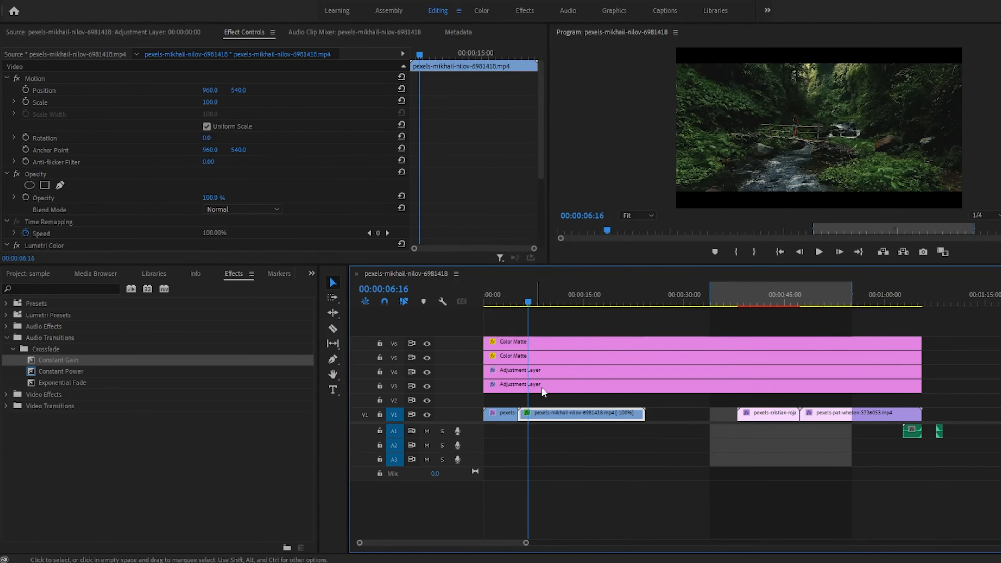
click(507, 302)
click(819, 252)
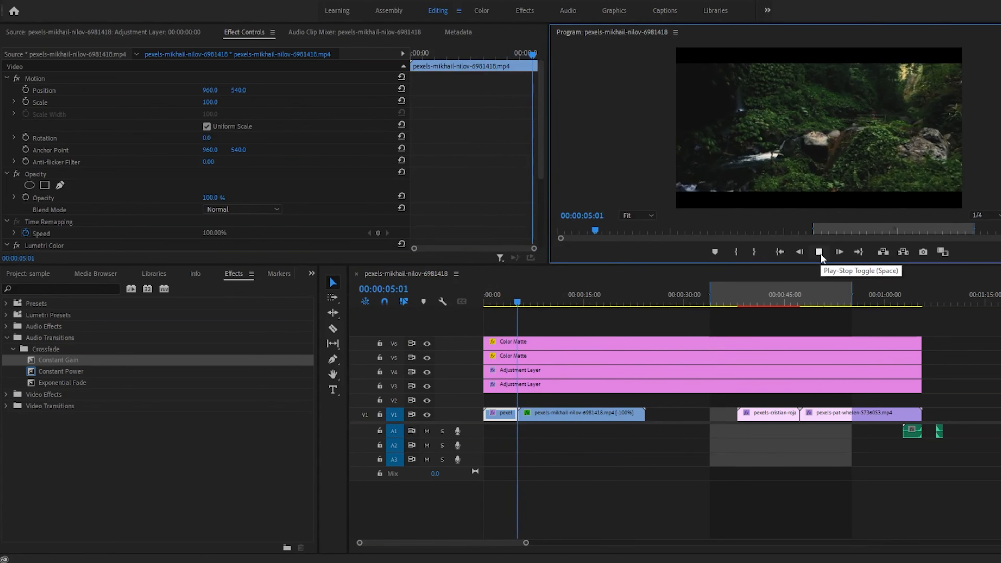
click(819, 253)
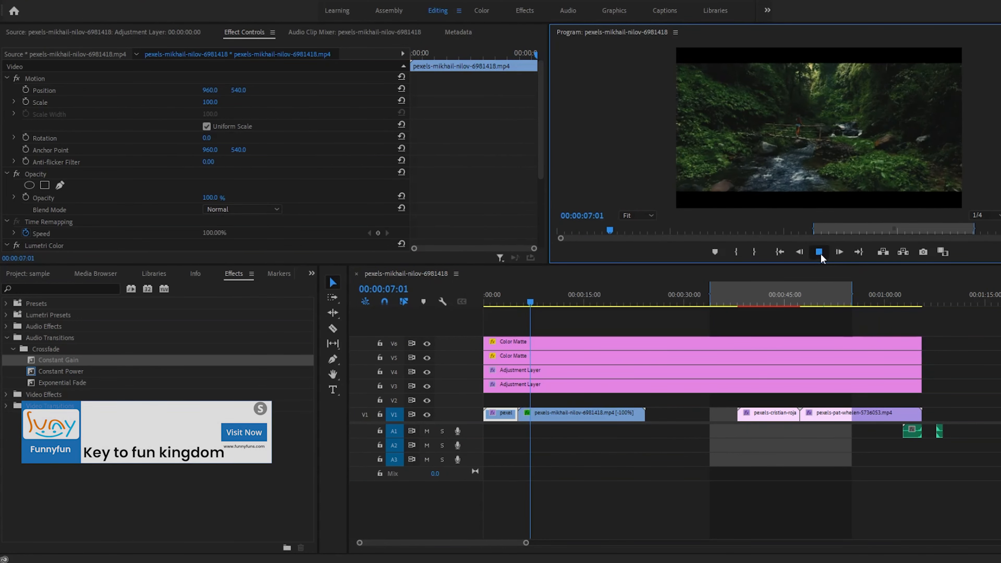
Step: Extend the first V1 clip to about 9 seconds and set its speed to 150% with Optical Flow time interpolation
drag(575, 415, 602, 418)
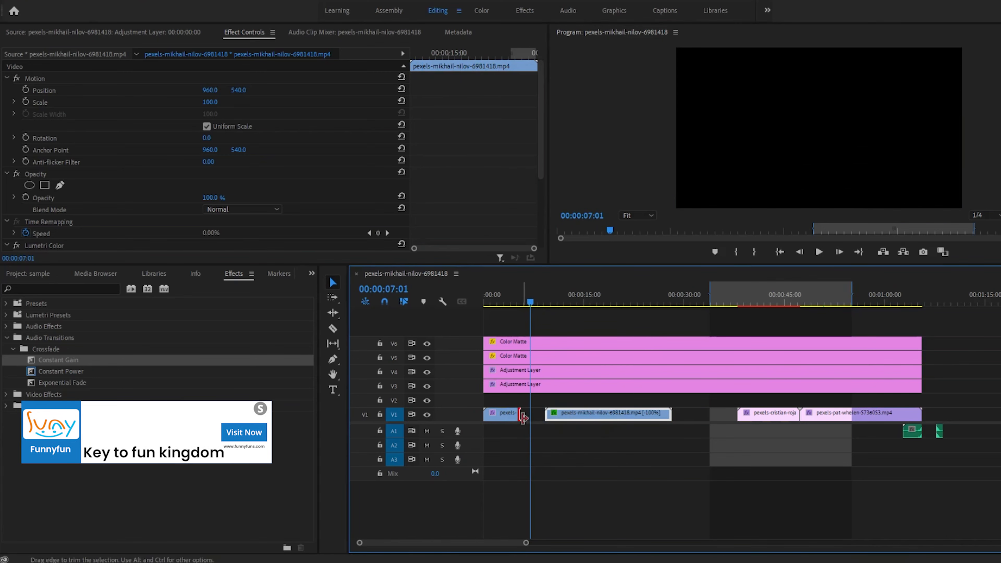
drag(518, 417, 544, 418)
right_click(516, 416)
click(628, 341)
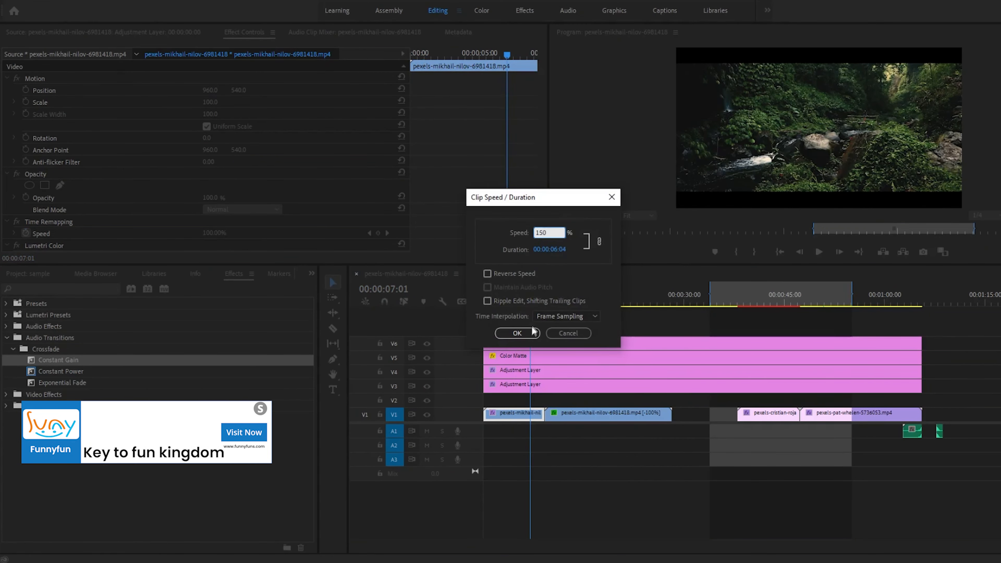
click(568, 319)
click(564, 353)
click(517, 333)
Step: Play from the start, close the gap between the first two V1 clips, and move their cut to about 00:00:05:10
key(Home)
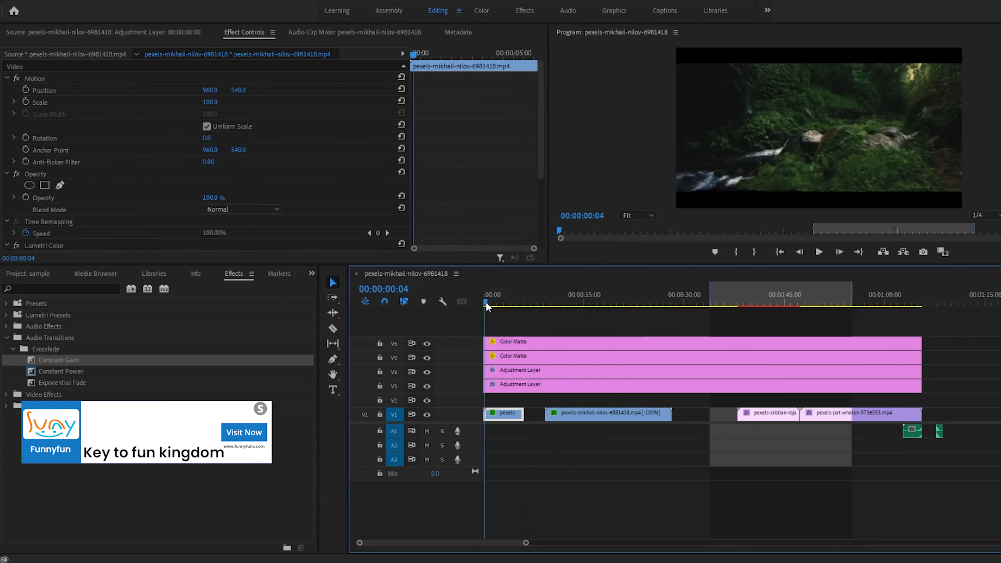
key(space)
drag(543, 423, 523, 417)
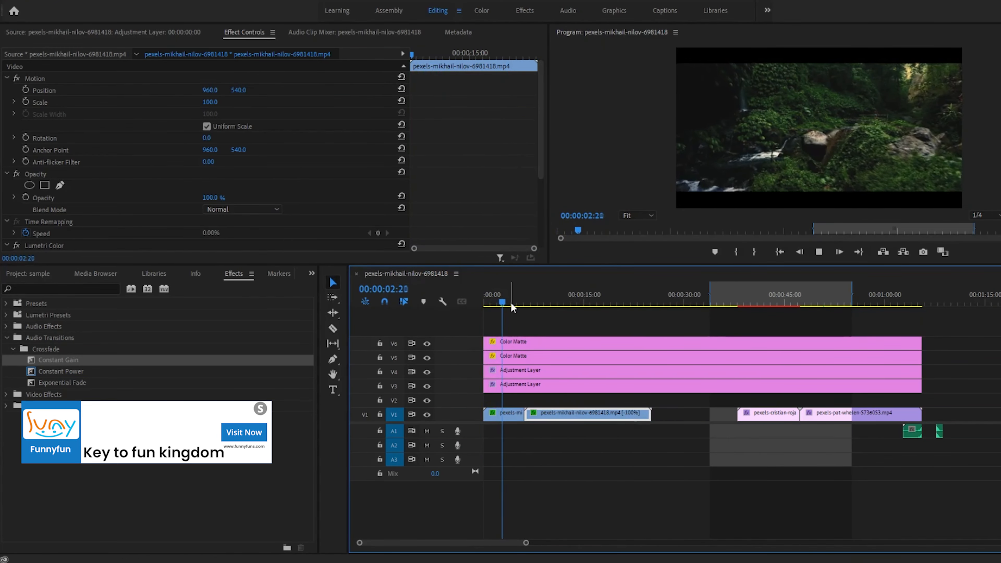
key(space)
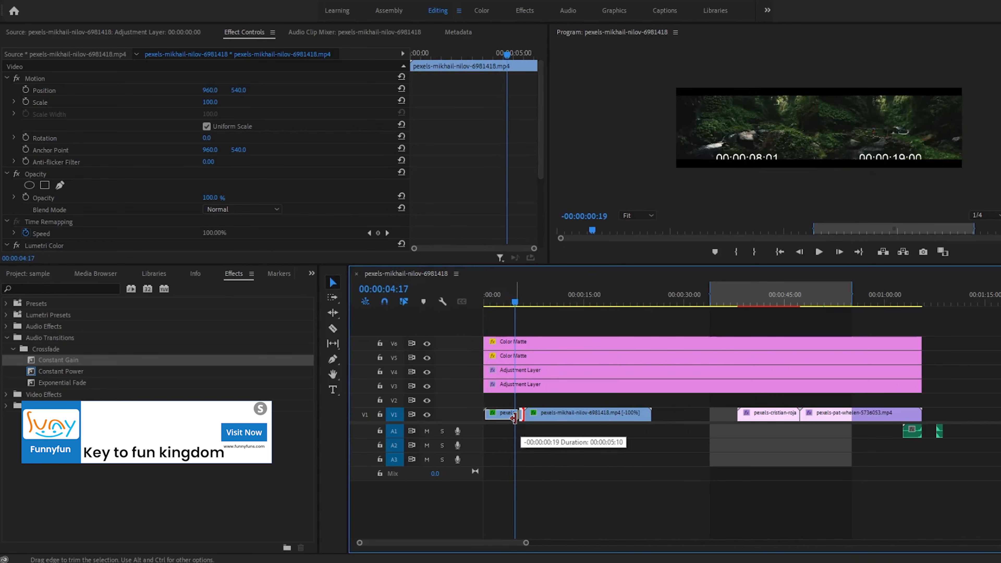
mouse_move(514, 418)
mouse_down()
mouse_move(537, 418)
mouse_move(529, 416)
mouse_up()
Step: Play the sequence across the cut from the sped-up clip into the reversed clip near 00:00:05:12
key(space)
click(519, 298)
key(space)
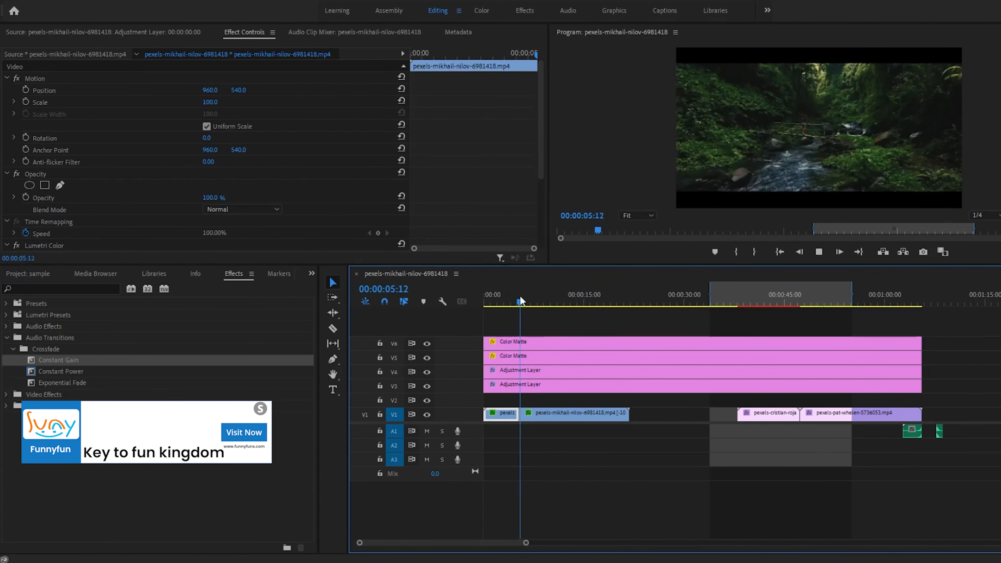
key(space)
Step: Trim the reversed V1 clip to end at about 00:00:10:00 and move the pexels-cristian-rojas clip up against it
drag(627, 415, 551, 414)
key(space)
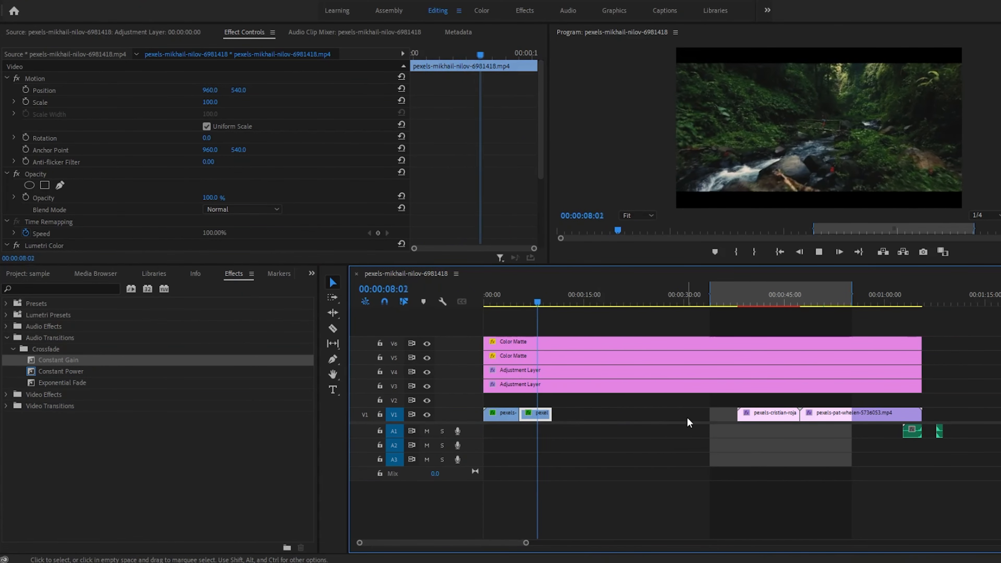
drag(751, 412, 582, 412)
Step: Trim the pexels-cristian-rojas clip to end at about 00:00:15:05 and move the pexels-pat-whelen clip up against it
key(space)
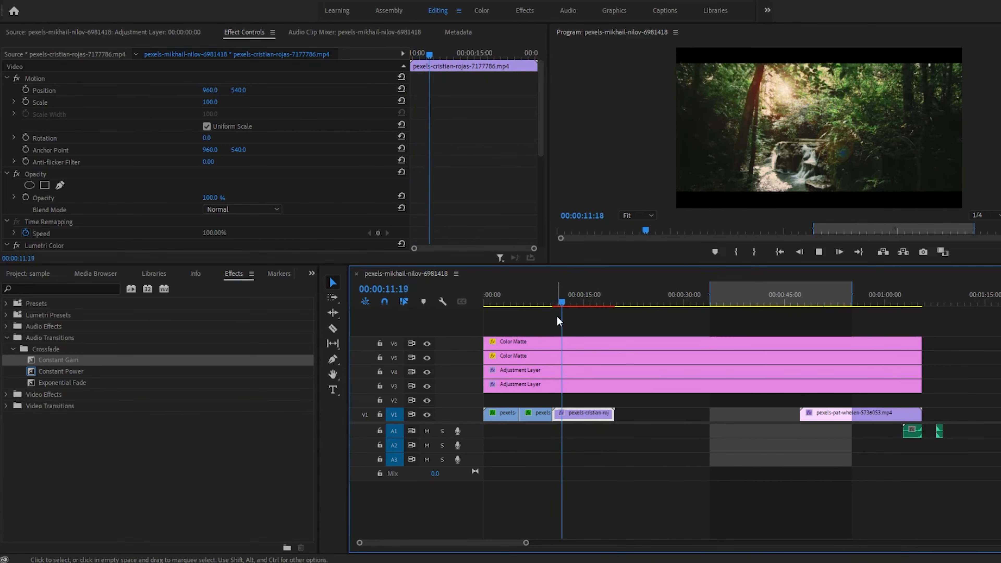
drag(561, 306, 585, 309)
drag(610, 414, 585, 414)
drag(855, 413, 640, 417)
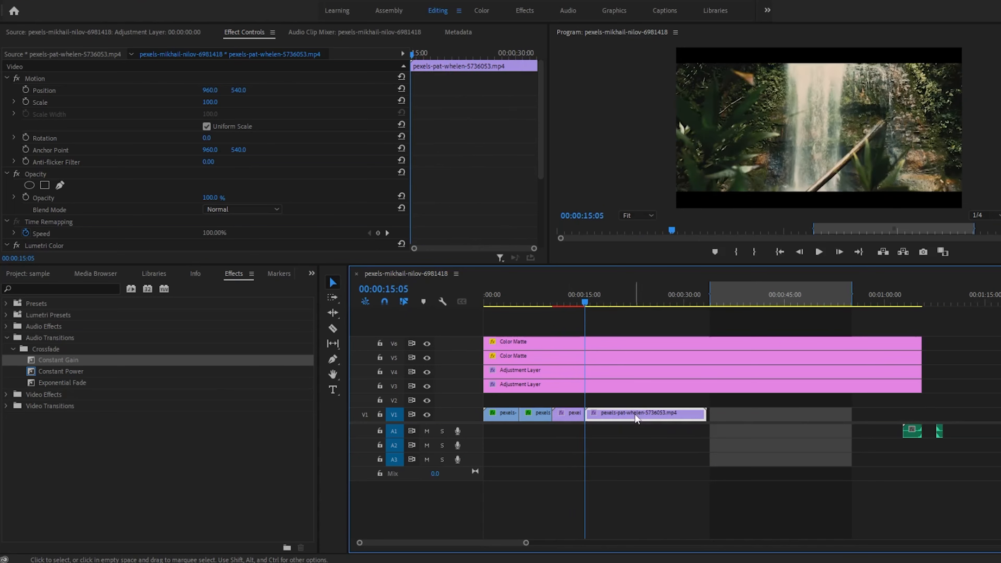
Step: Set the pexels-pat-whelen clip's speed to 150% and play the sequence through its opening
key(space)
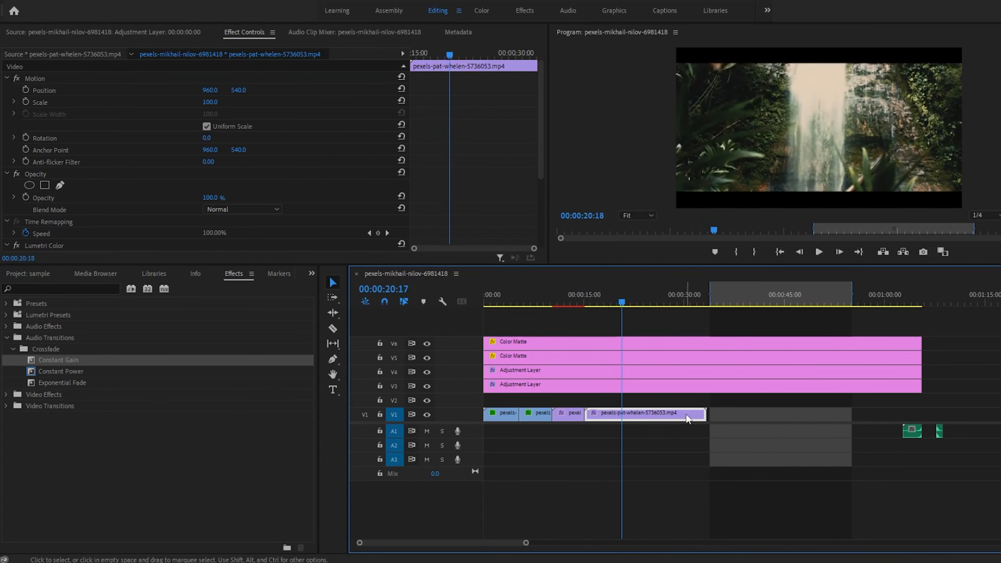
right_click(686, 414)
click(705, 341)
text(150)
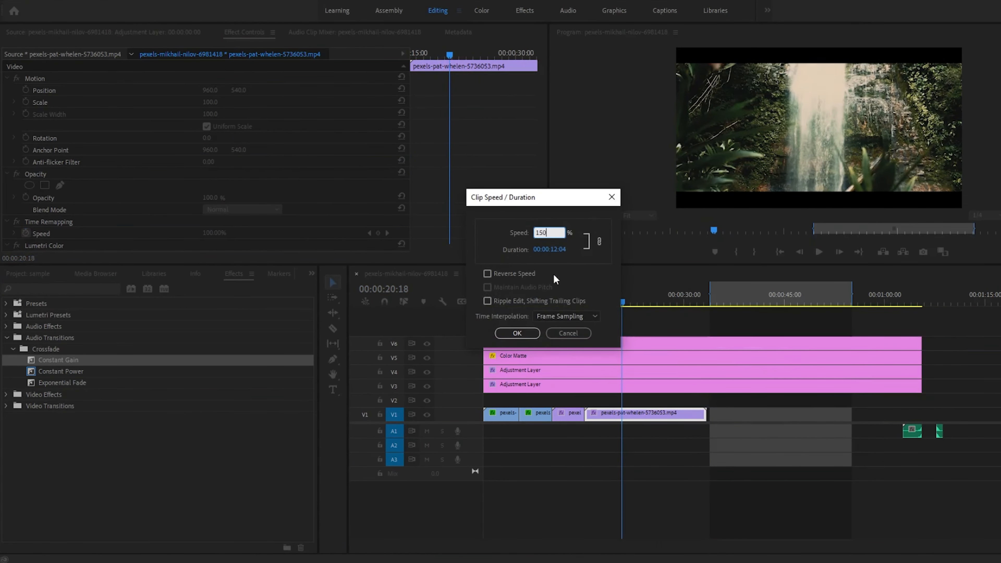
key(Return)
drag(603, 300, 593, 299)
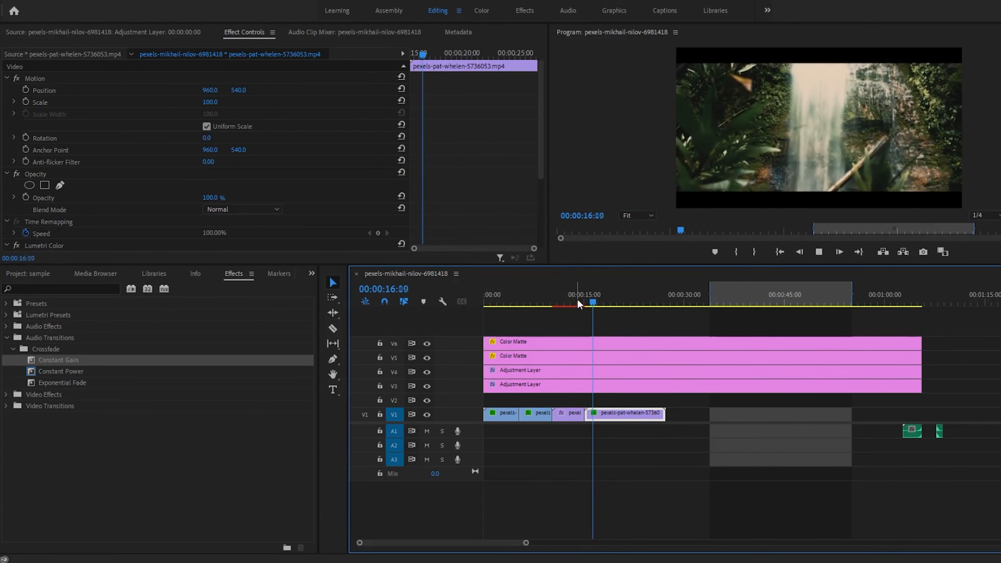
click(819, 252)
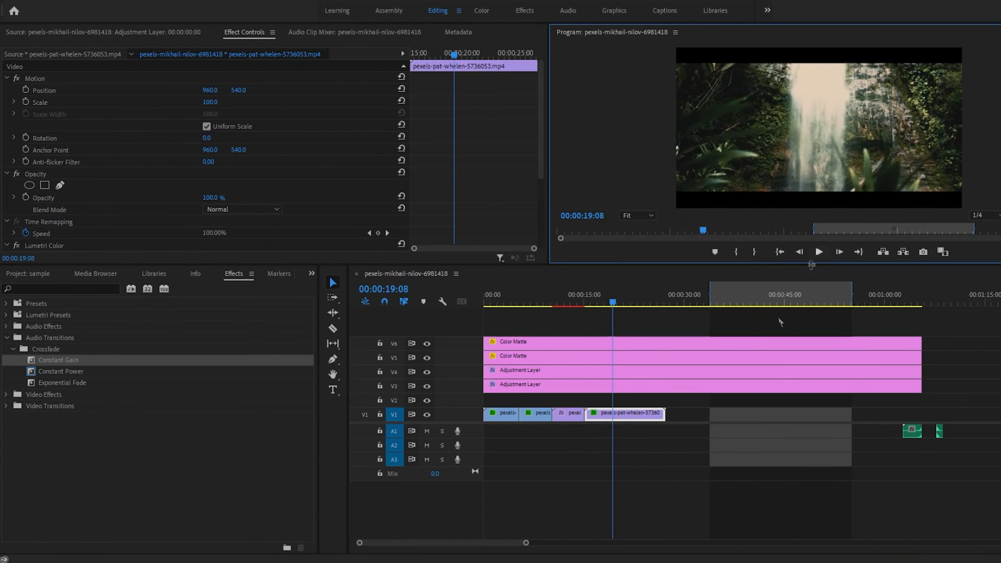
Step: Trim the pexels-pat-whelen clip to end at about 00:00:20:20 and reverse its speed
drag(662, 413, 621, 414)
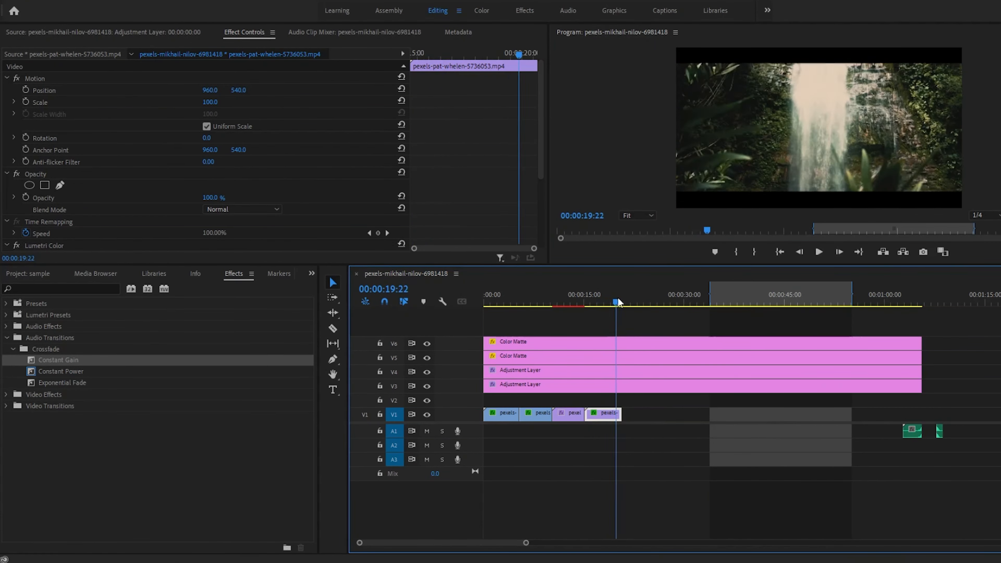
right_click(611, 417)
click(662, 350)
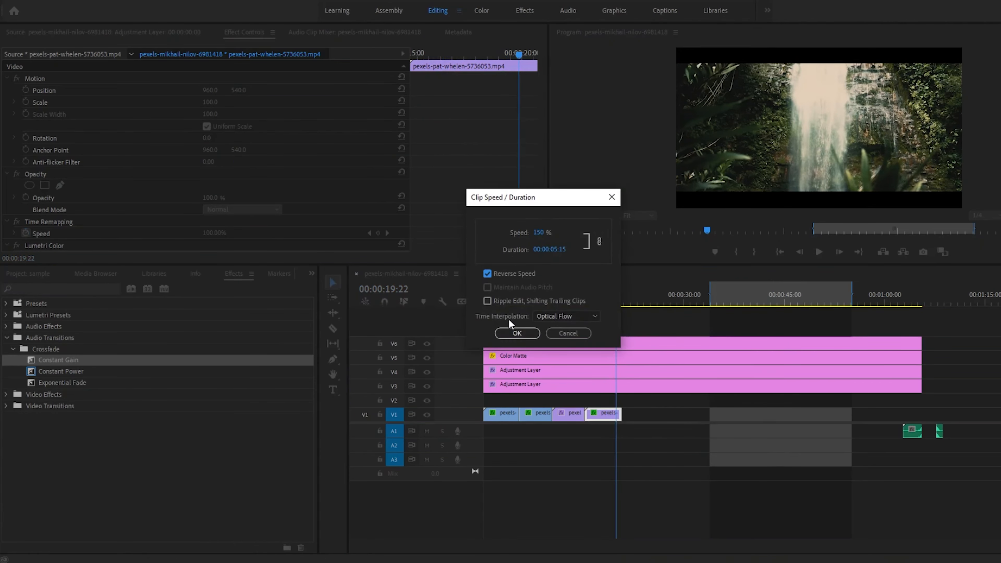
click(516, 333)
Step: Play the sequence from about 00:00:14:11 across the cut into the reversed pexels-pat-whelen clip
drag(592, 305, 582, 305)
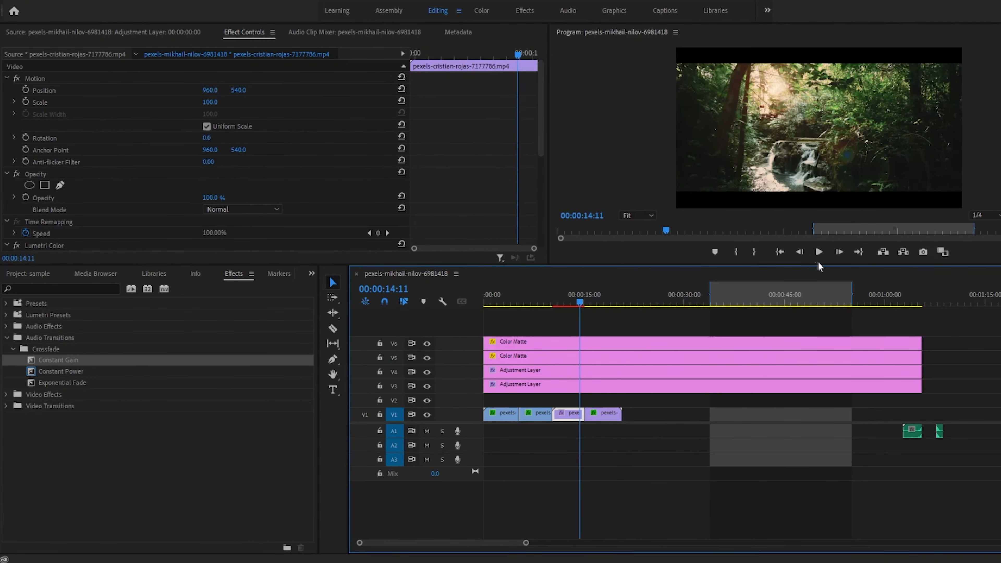
click(819, 253)
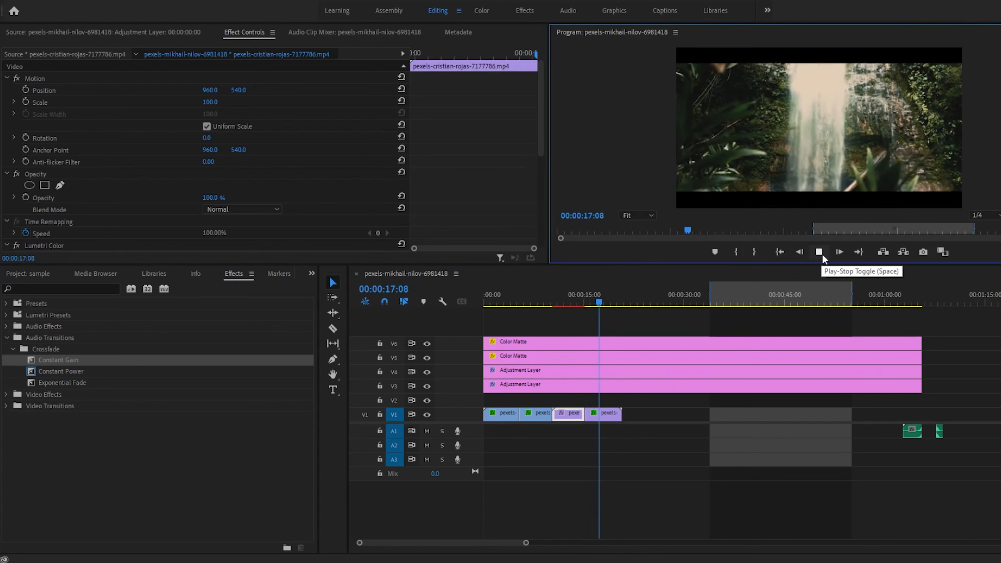
click(821, 254)
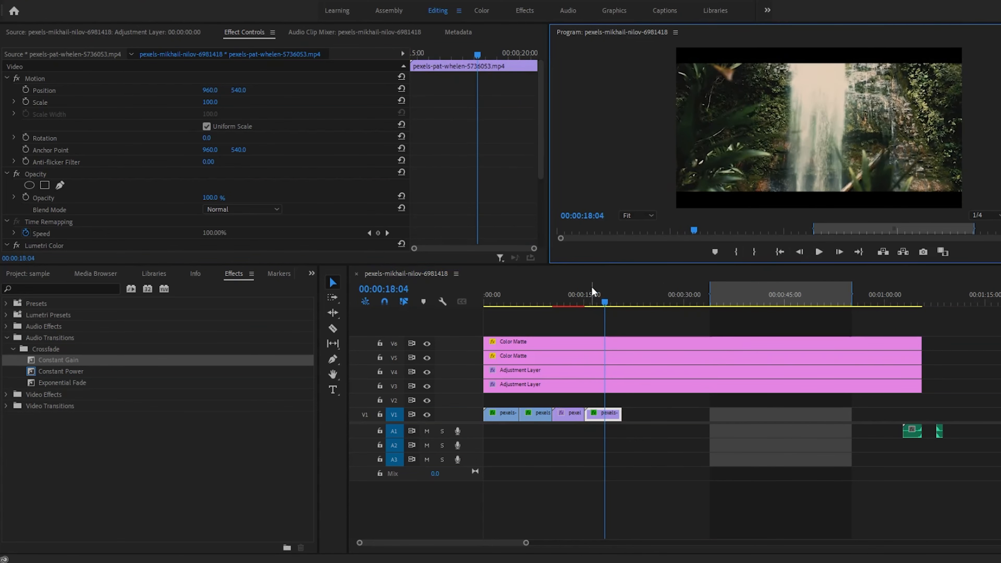
Step: Move the Swoosh Reverse Transition Sound Effect on A1 to end with the last V1 clip and play the sequence
drag(593, 294, 598, 294)
drag(912, 431, 623, 435)
key(space)
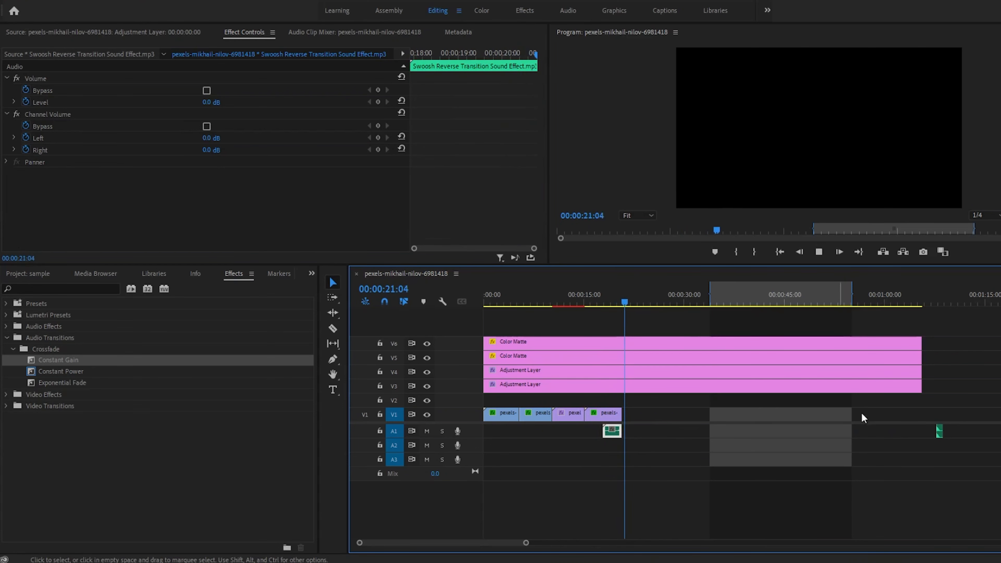
Step: Trim the Color Matte and Adjustment Layer clips on V3 to V6 to end with the last V1 clip
drag(943, 379, 857, 346)
drag(945, 320, 621, 385)
Step: Add the Angled Title graphics template on V7 above the second pexels-mikhail-nilov clip and play its opening
click(524, 294)
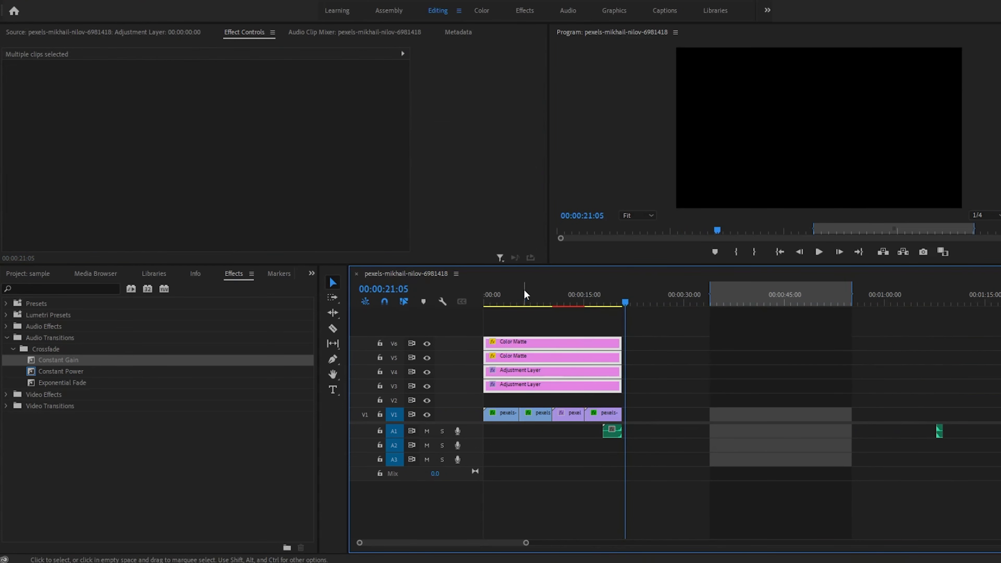
click(610, 17)
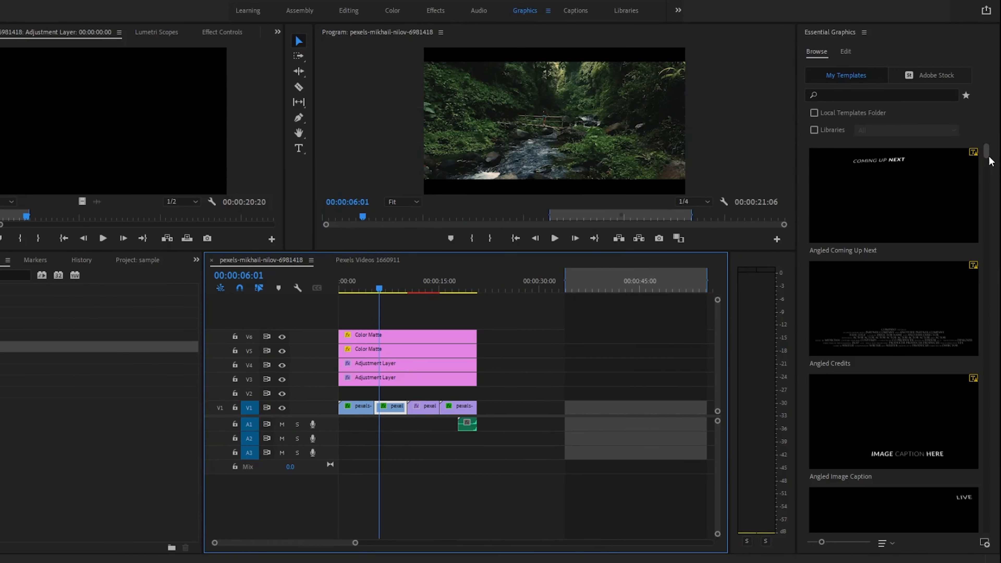
drag(988, 154, 988, 182)
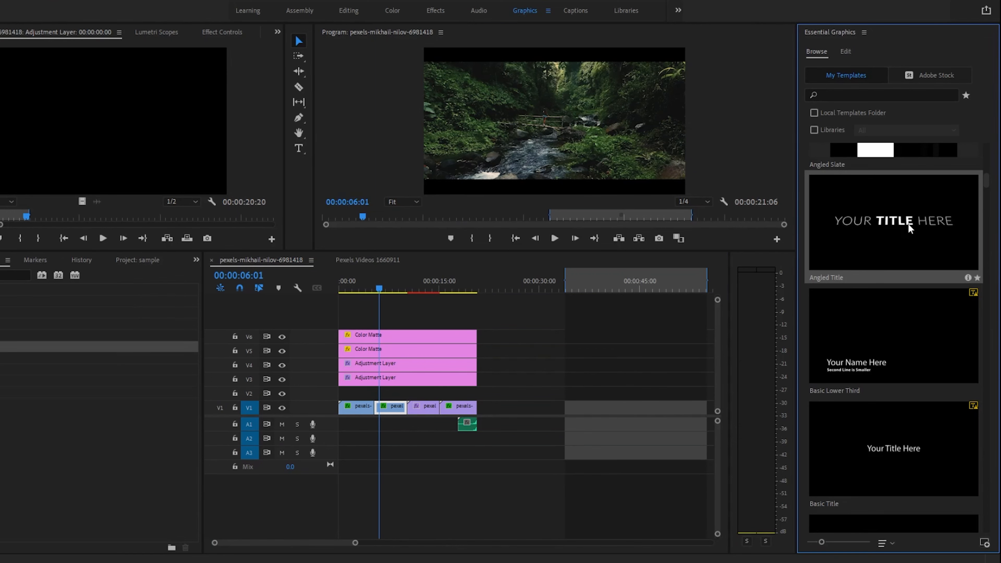
drag(908, 228, 405, 313)
click(352, 12)
click(430, 293)
key(space)
key(space)
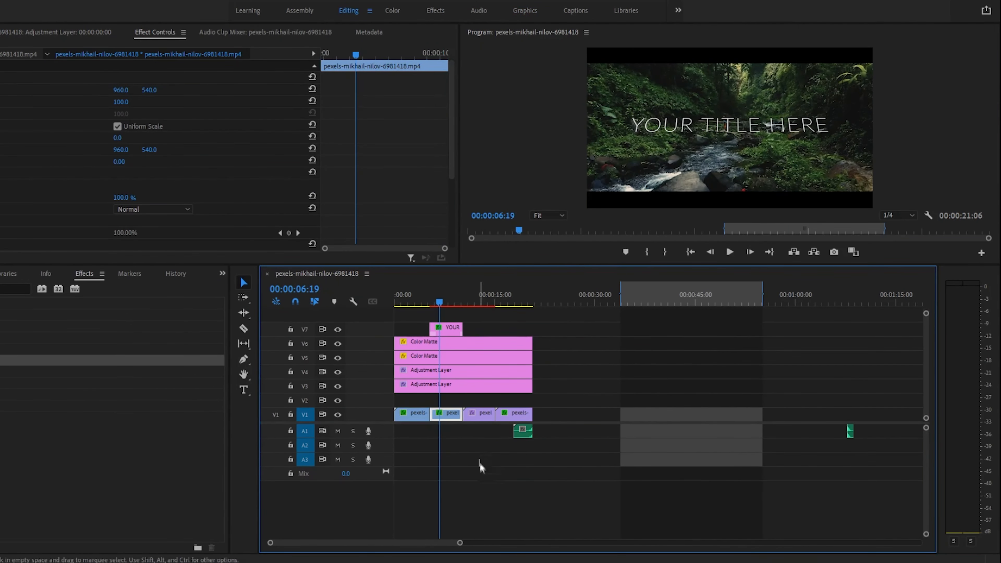
Step: Move the title clip down to V2 above the second V1 clip and change its text to "Adobe Premiere Pro"
key(=)
key(=)
drag(541, 327, 484, 401)
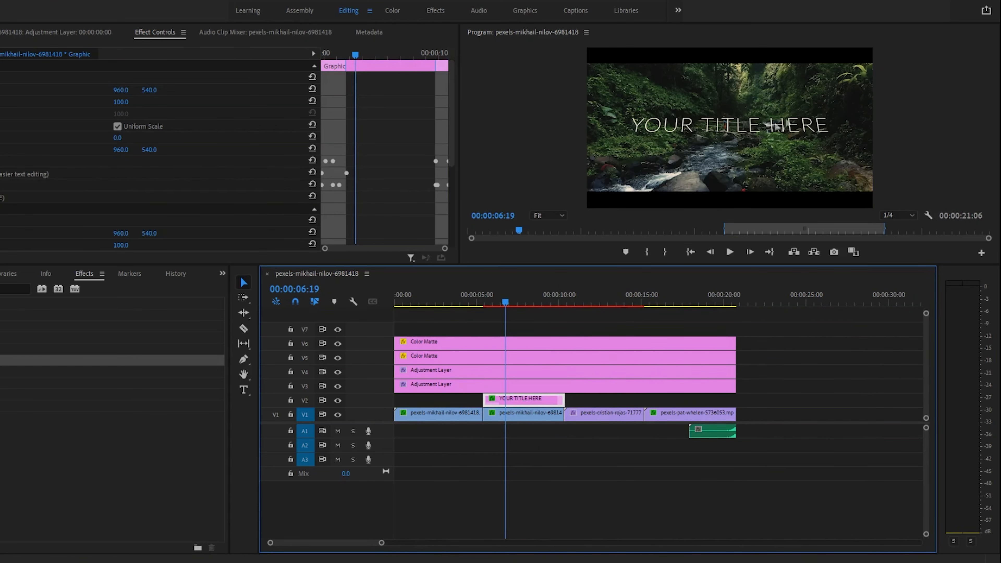
double_click(793, 122)
text(Ac)
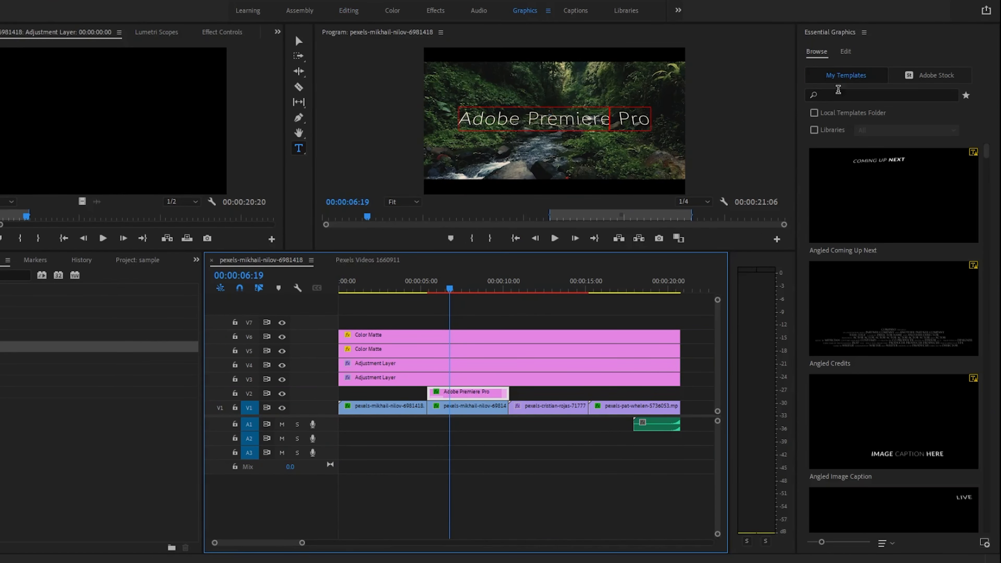
Step: Enable a stroke on the title text and sample its dark green colour 3D5431 from the forest footage
double_click(594, 114)
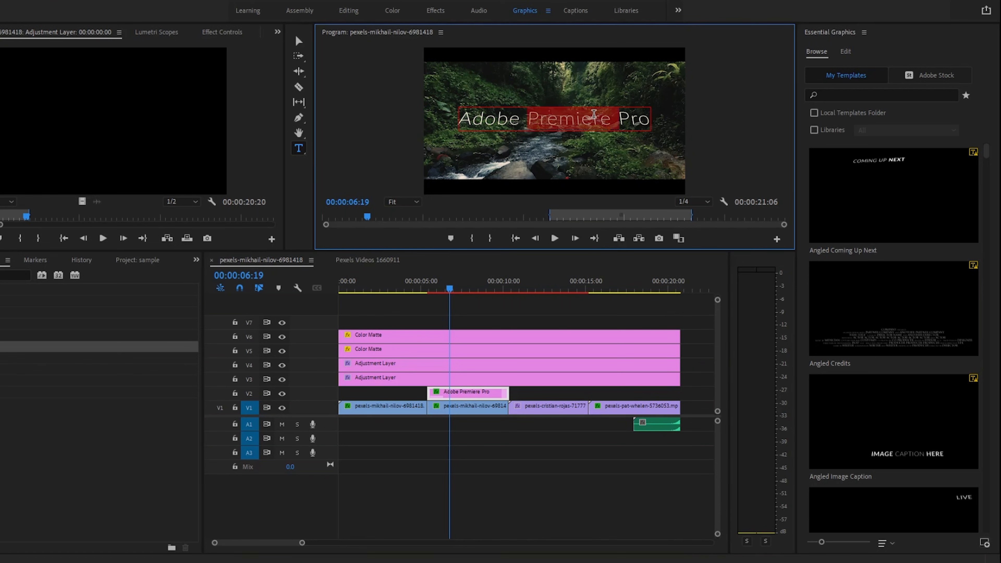
click(847, 53)
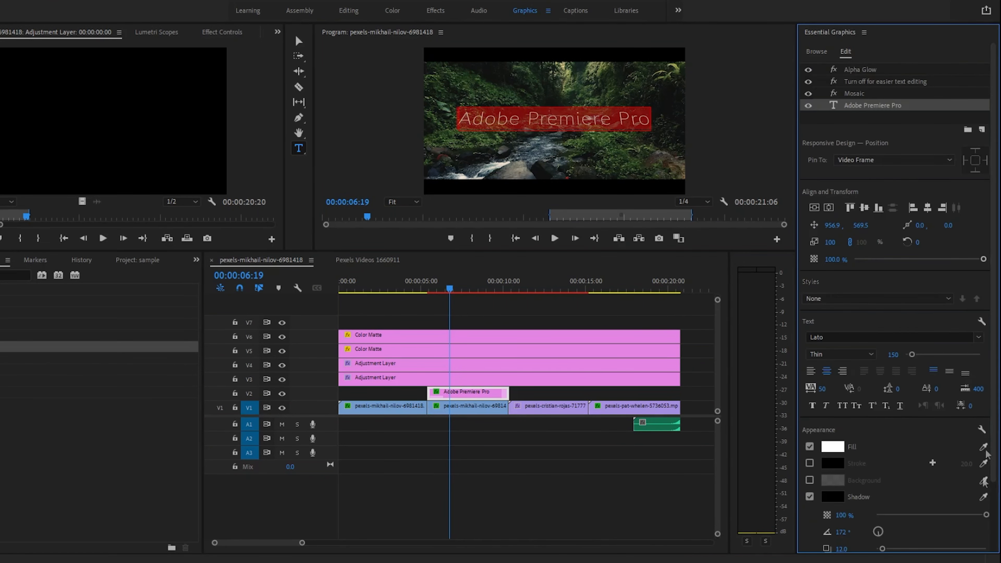
click(832, 463)
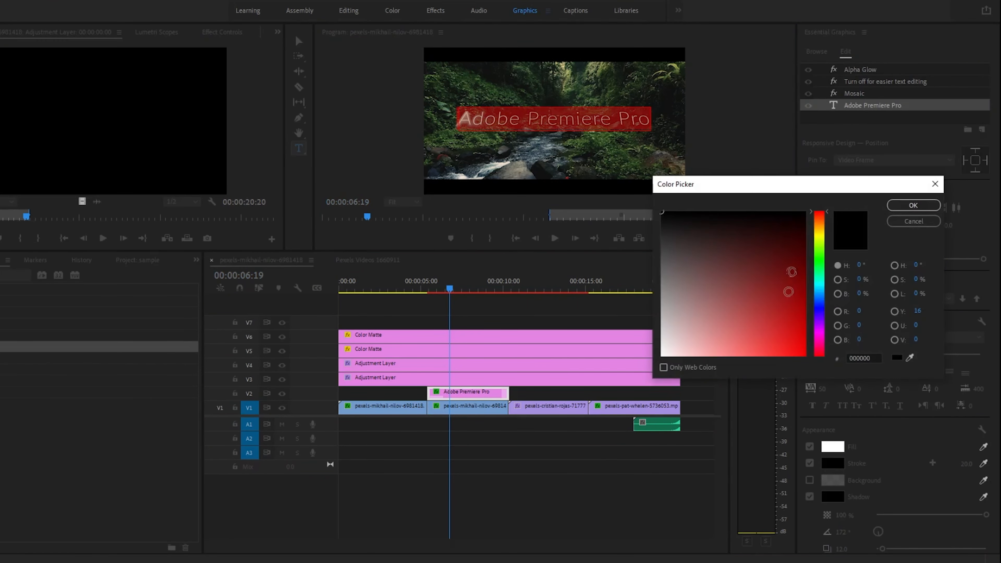
click(910, 354)
click(708, 146)
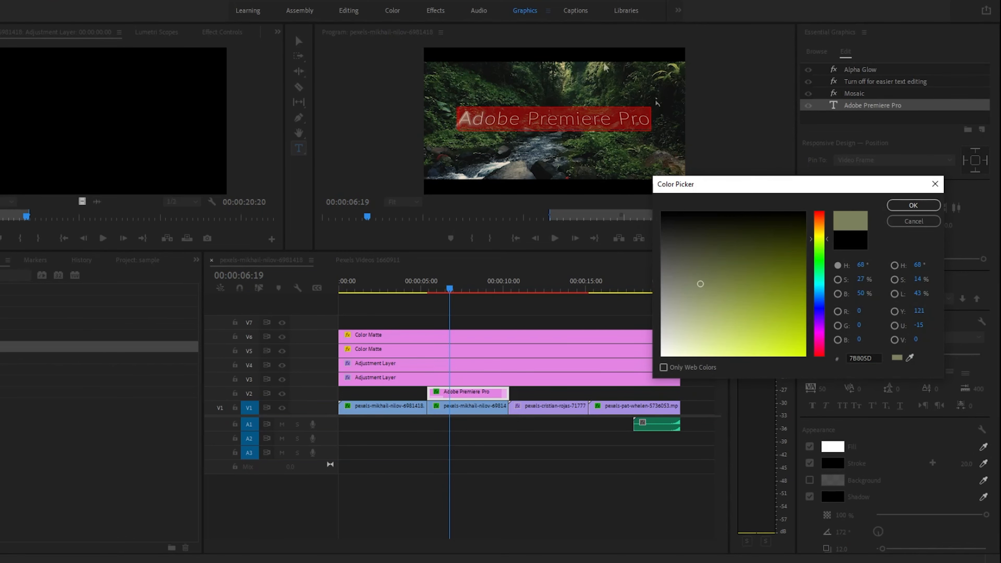
click(911, 353)
click(585, 132)
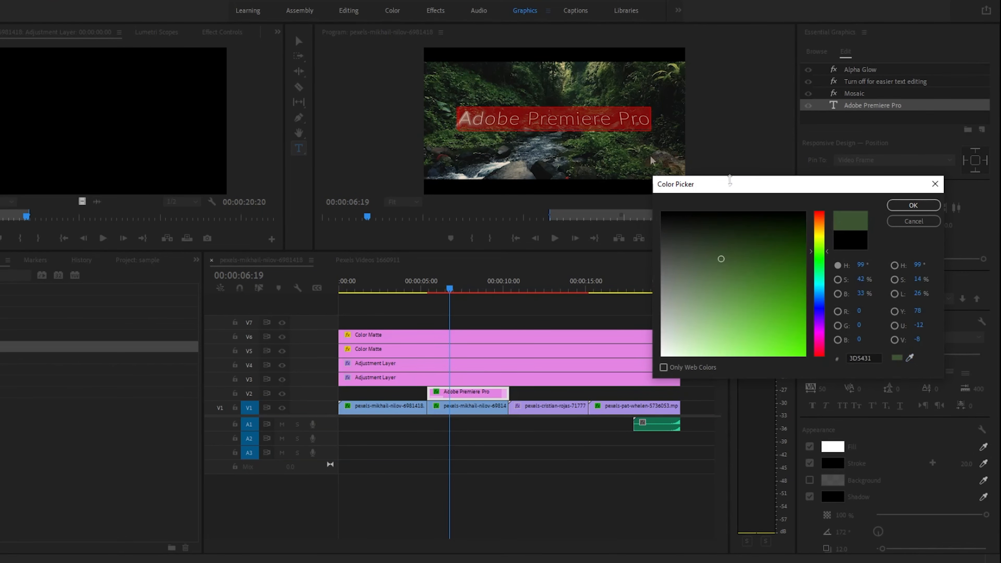
click(913, 205)
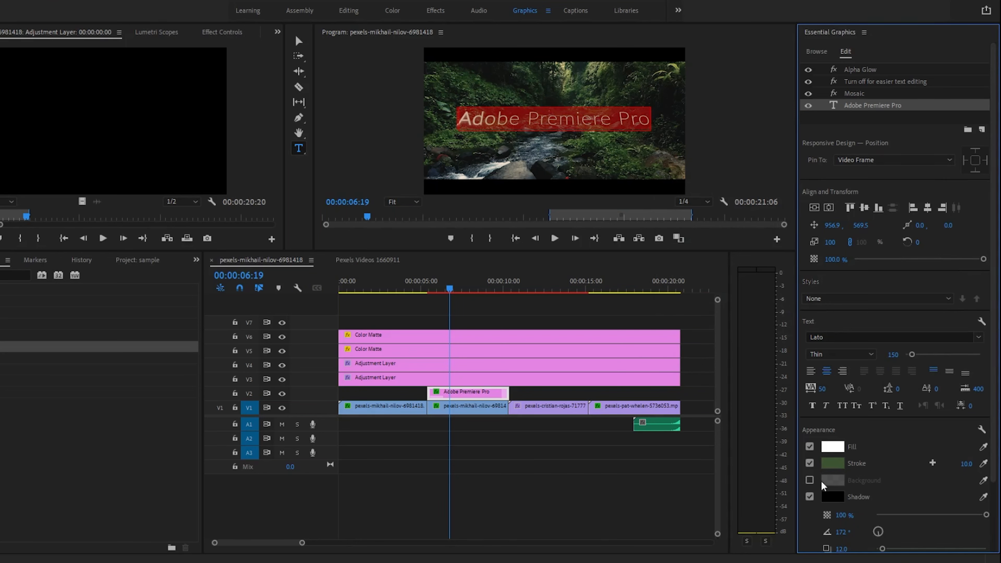
Step: Play the stroked title and scrub through it to 00:00:07:16
click(652, 501)
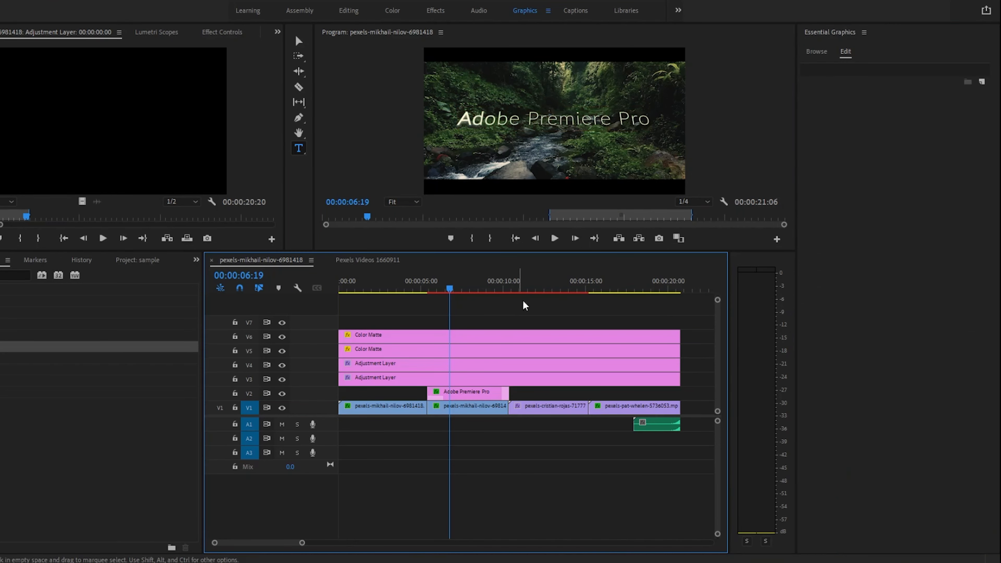
click(555, 238)
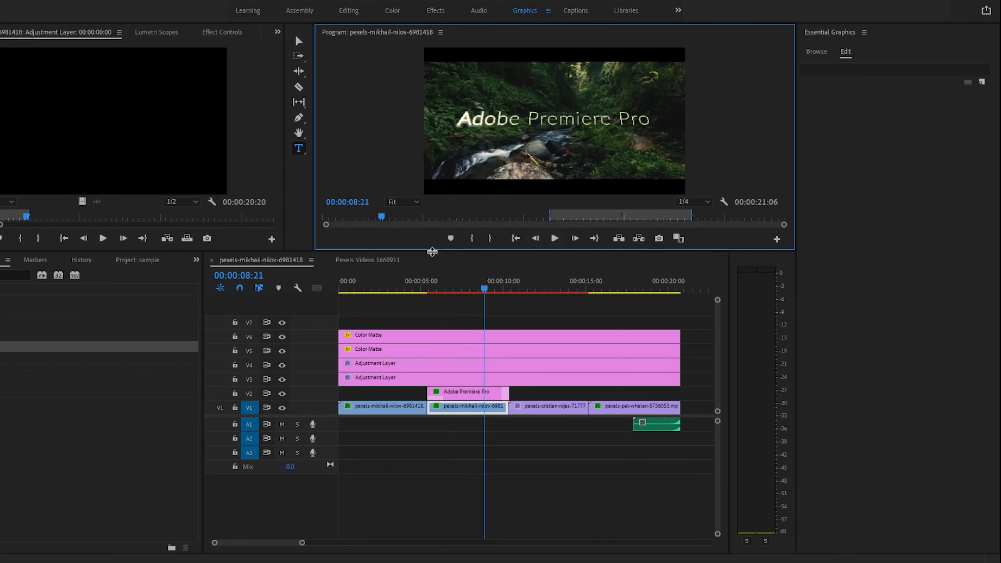
drag(426, 281, 465, 281)
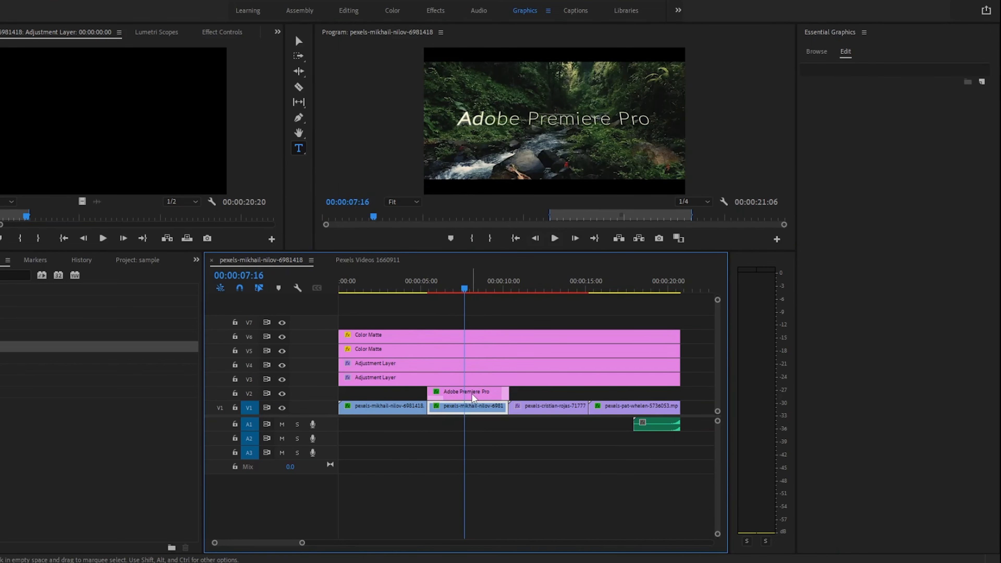
Step: Turn off the title text's stroke and keep its fill colour white (FFFFFF)
click(473, 395)
triple_click(597, 119)
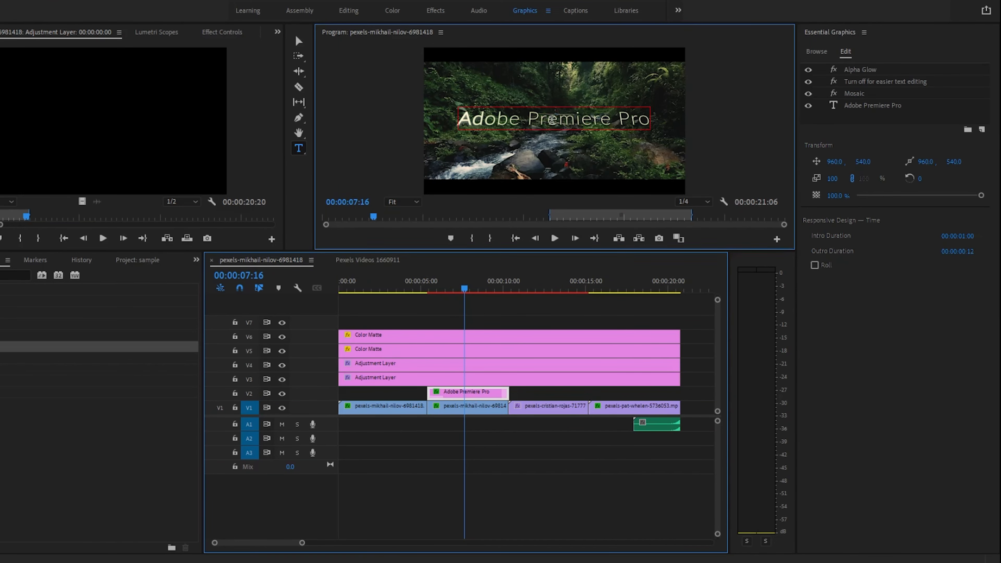
click(809, 463)
click(832, 446)
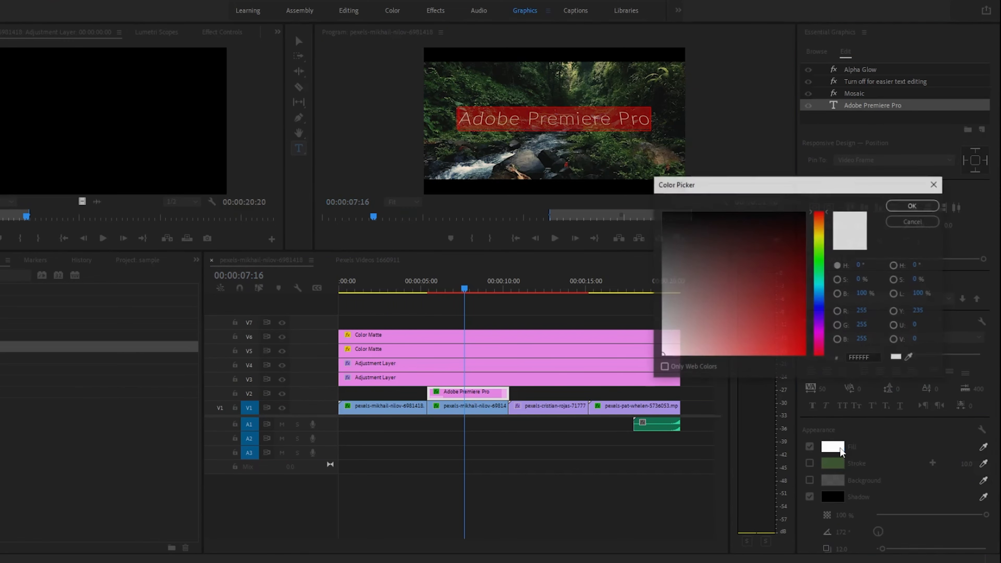
click(913, 205)
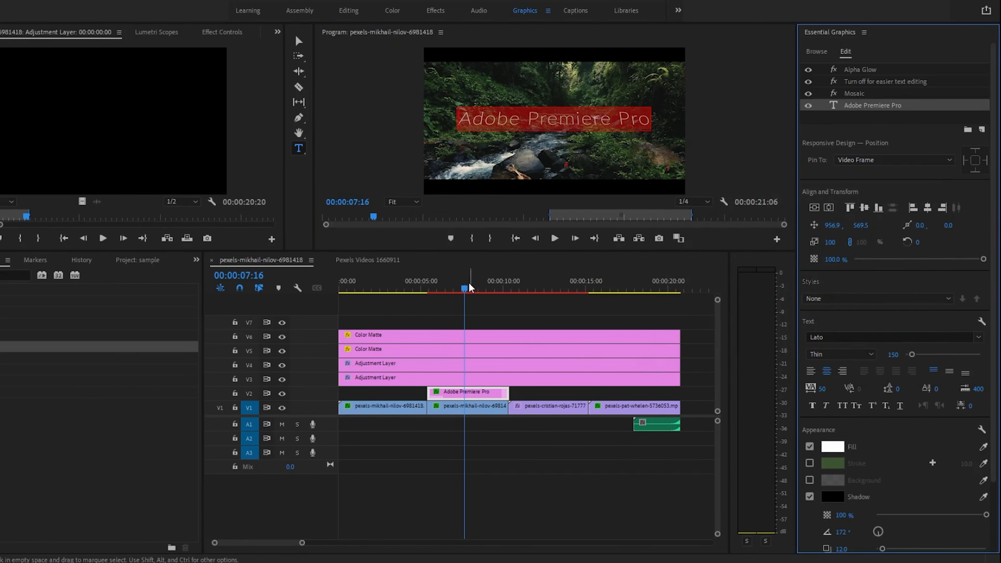
Step: Play the sequence from the start of the "Adobe Premiere Pro" title
drag(472, 290, 432, 290)
click(554, 239)
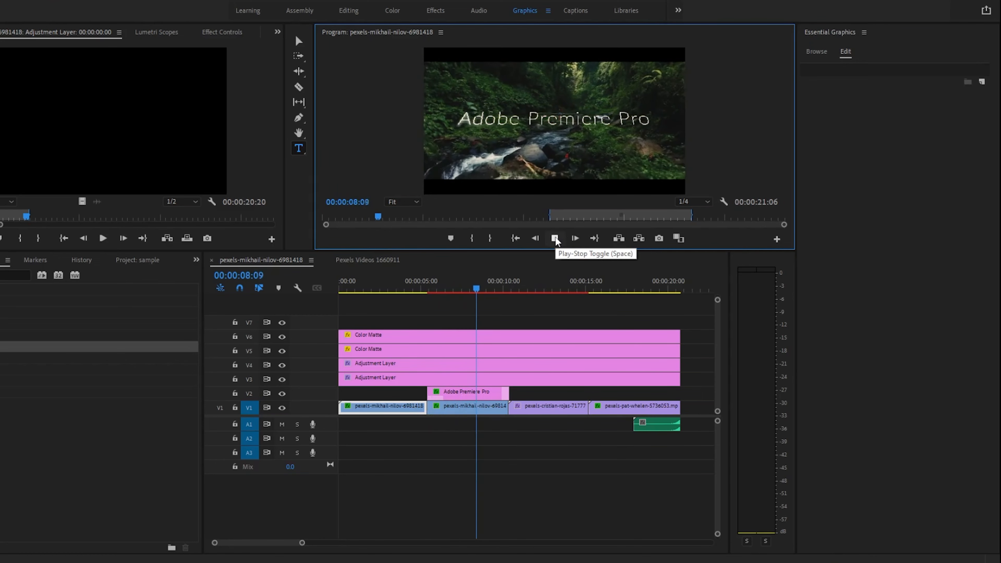
click(555, 239)
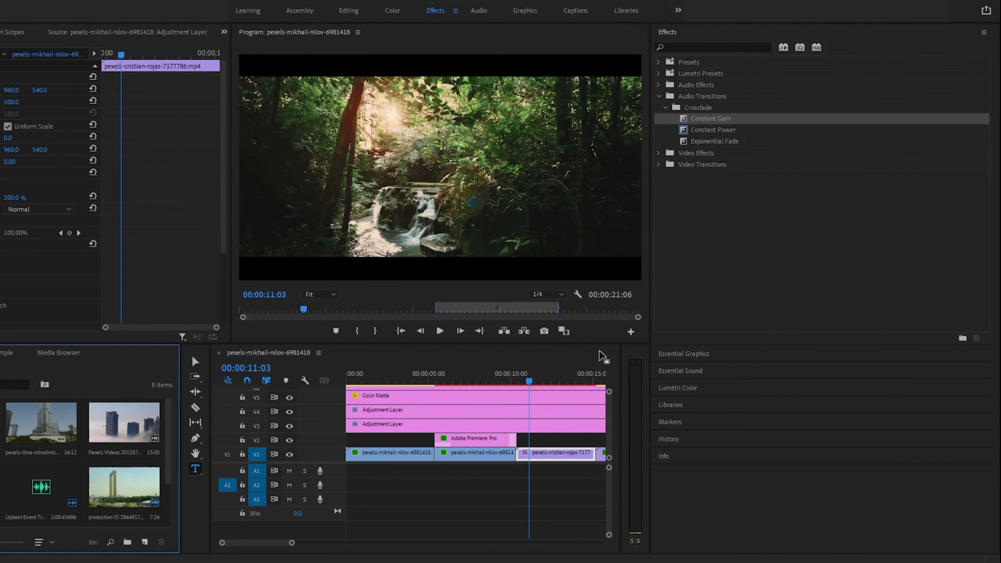
Step: Move the Color Matte and Adjustment Layer clips up two tracks, onto V5 to V8
click(347, 15)
drag(795, 396, 609, 344)
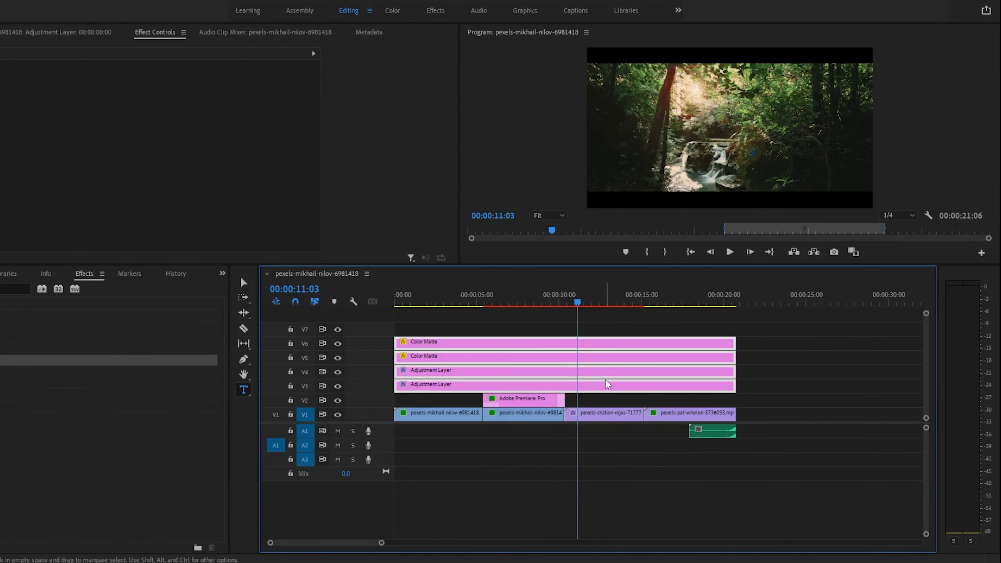
drag(605, 384, 603, 356)
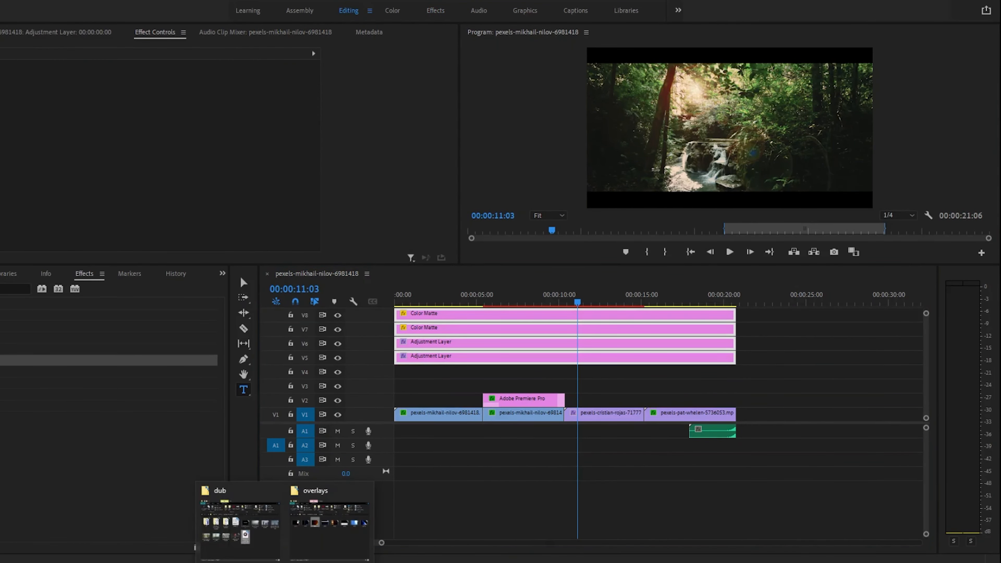
Step: Place the _MLT3 clip from the overlays folder on V4, ending at the cut between the first two V1 clips
click(359, 503)
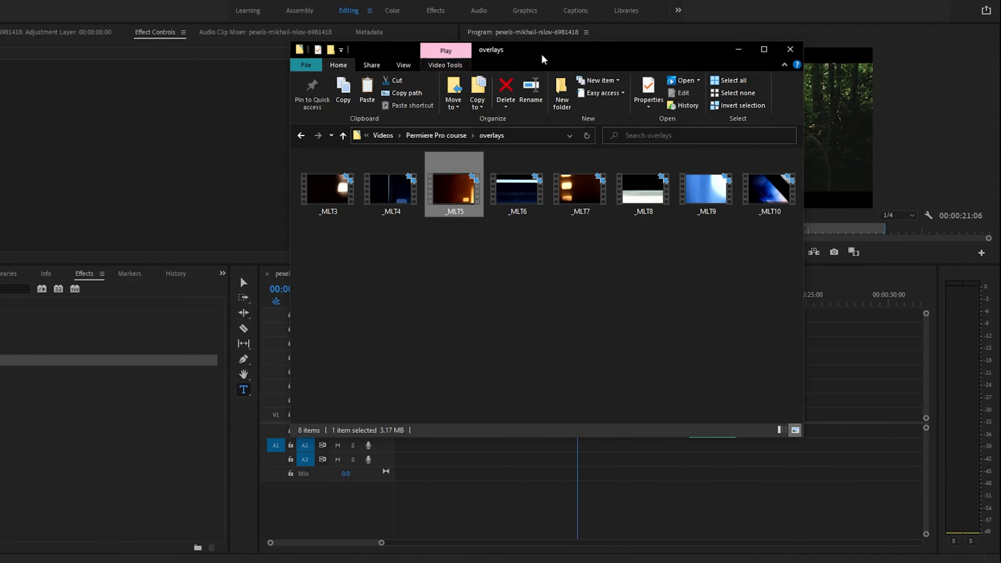
drag(542, 59, 224, 11)
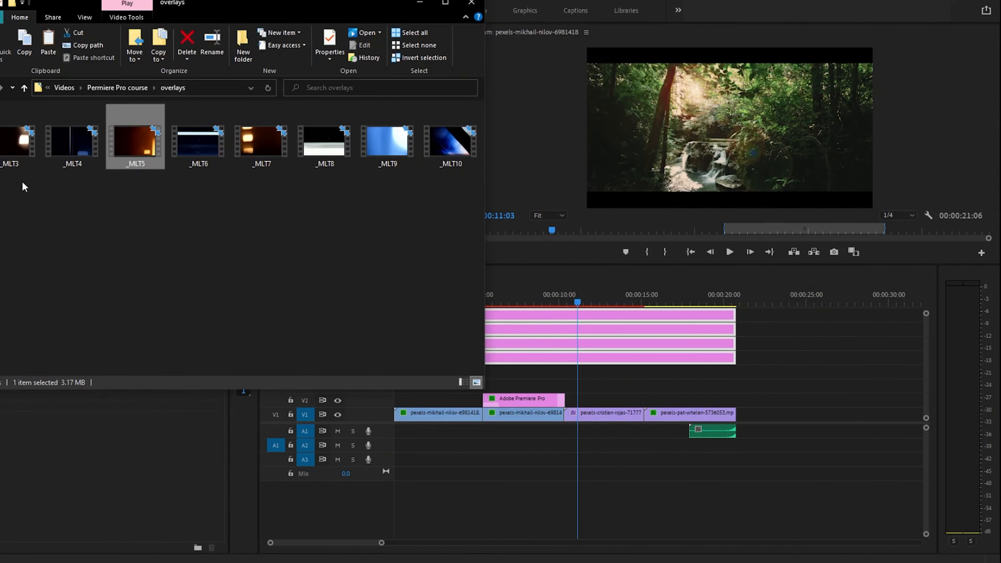
drag(20, 156, 477, 372)
click(420, 2)
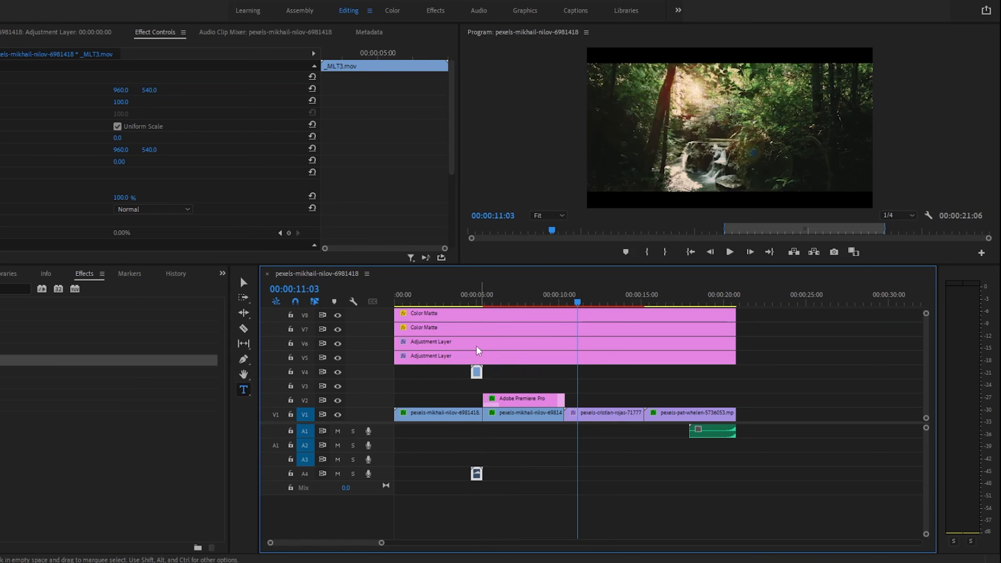
Step: Set the _MLT3 overlay's blend mode to Screen with the playhead at 00:00:04:24
drag(477, 299, 478, 293)
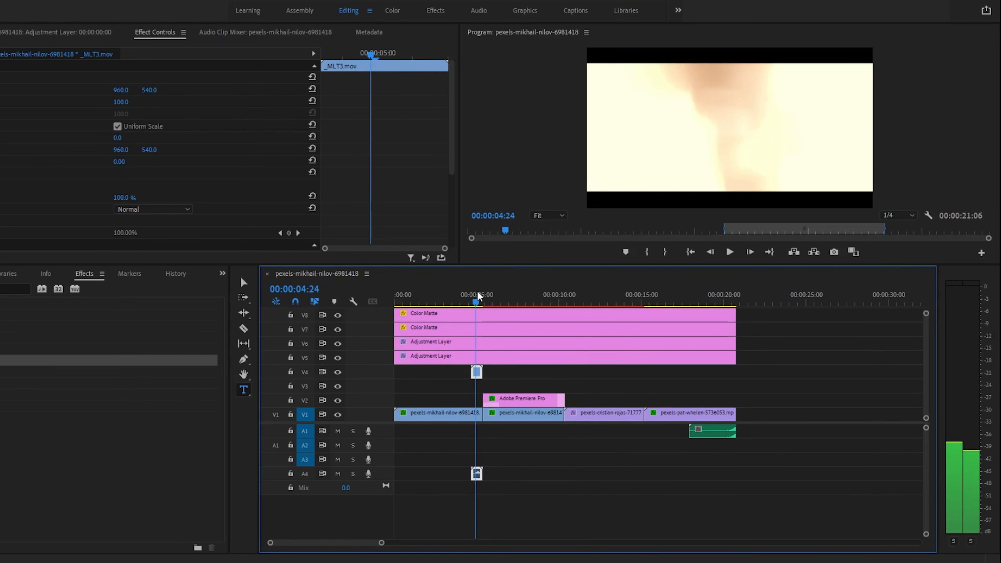
click(187, 210)
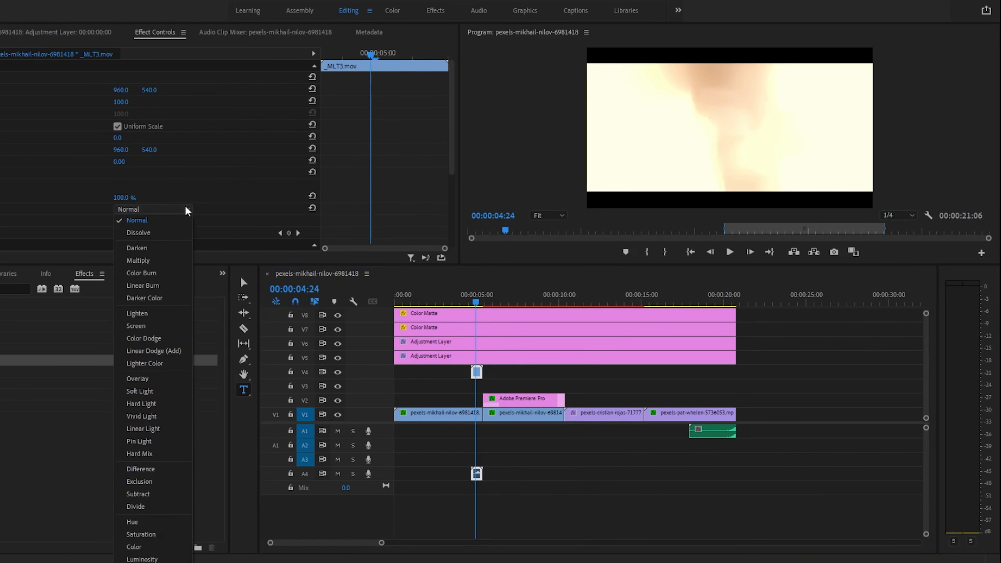
click(149, 327)
Step: Split the _MLT3 clip at 00:00:04:24 and move both pieces so the split lines up with the first V1 cut
click(243, 327)
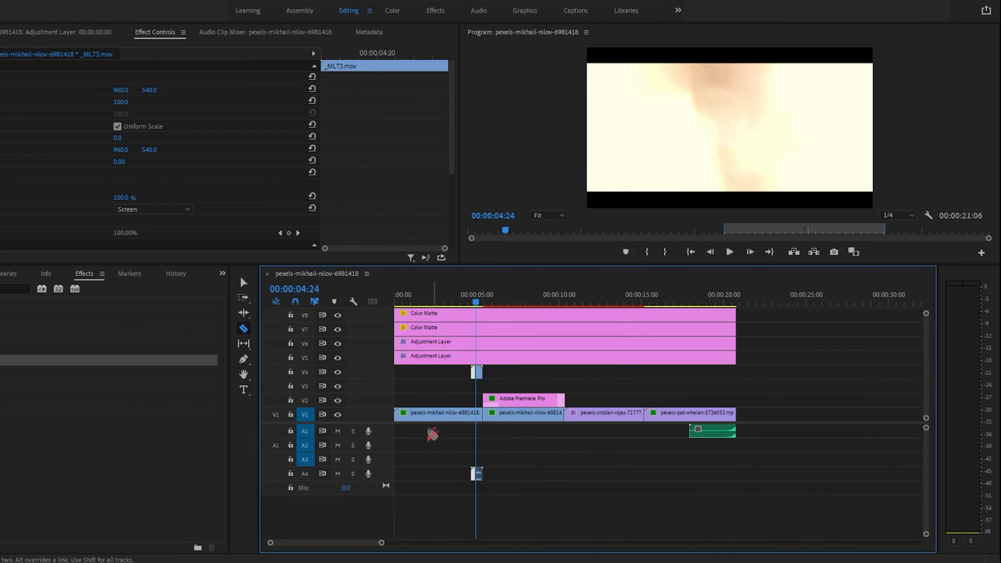
click(241, 282)
drag(381, 543, 295, 543)
drag(776, 380, 566, 379)
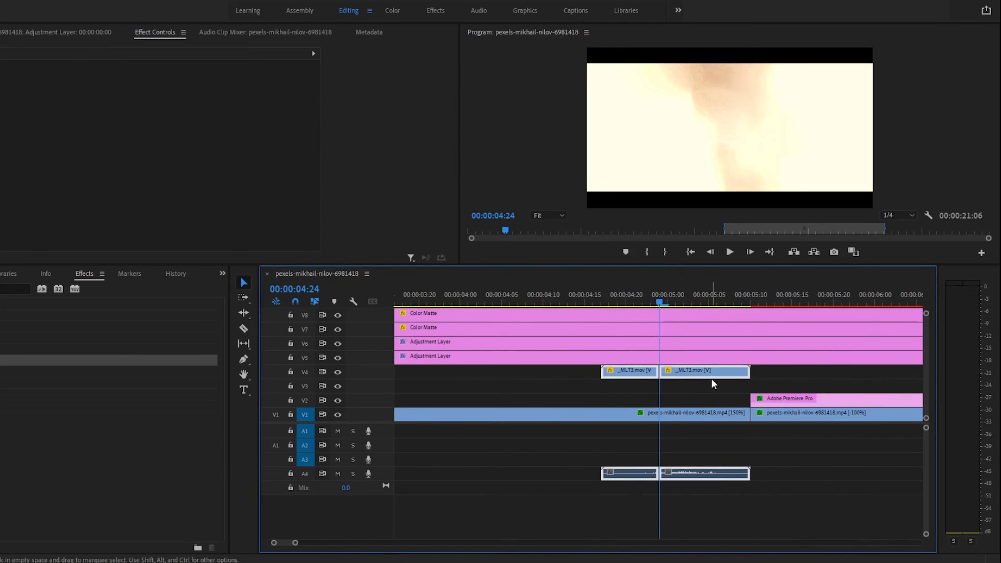
drag(706, 377, 802, 379)
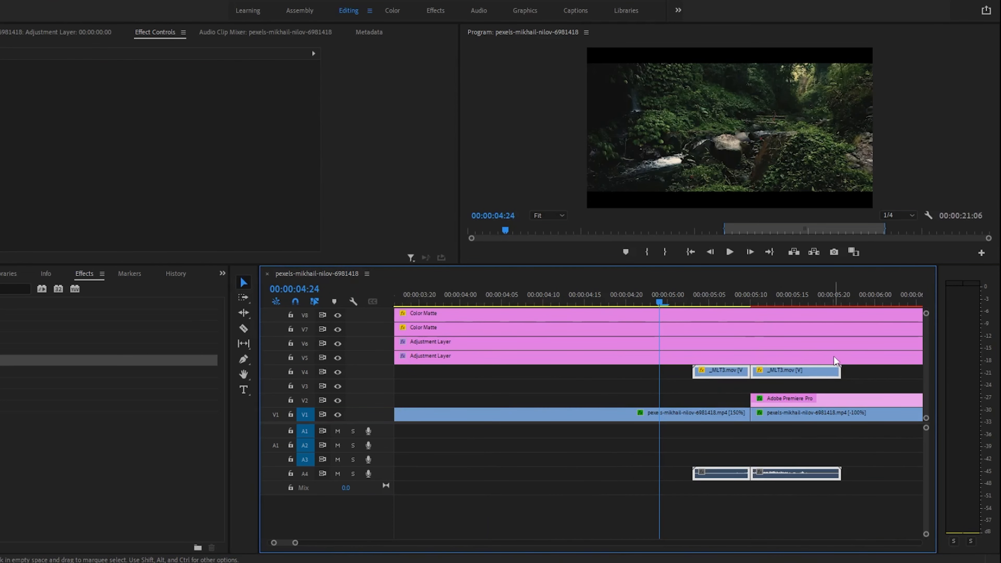
Step: Play the sequence across the _MLT3 light-leak transition into the title, including a run from the sequence start
key(space)
key(space)
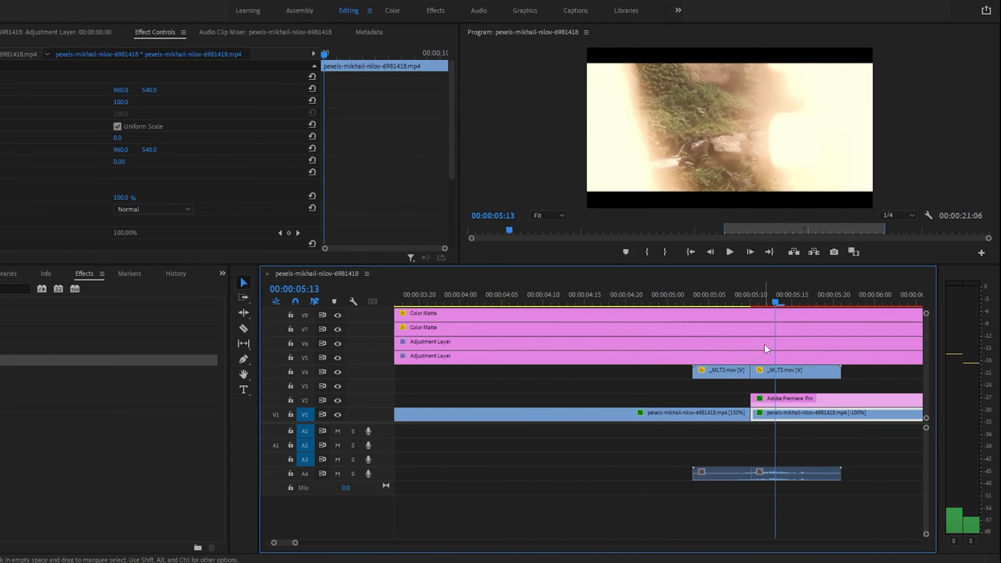
key(space)
key(space)
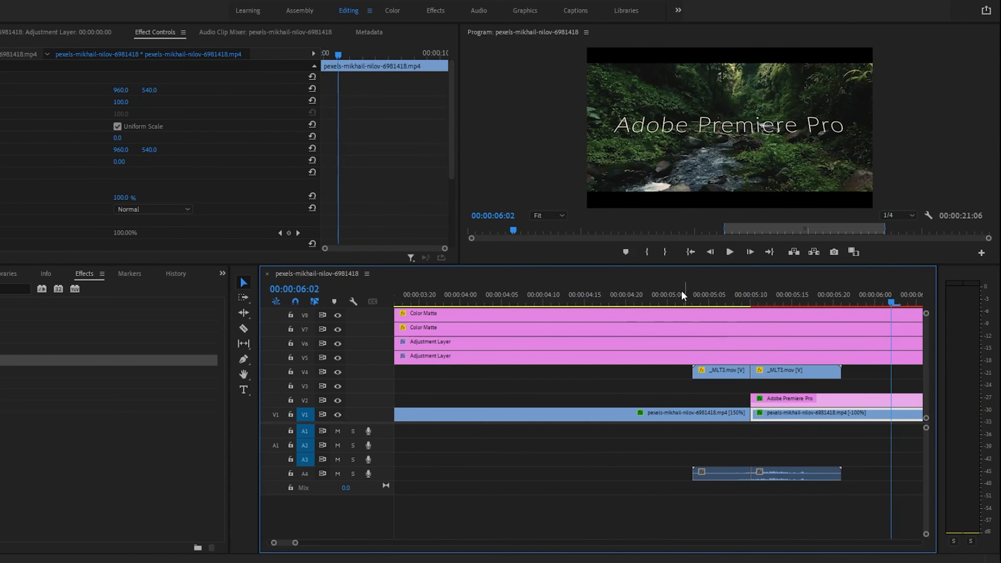
click(683, 294)
drag(297, 543, 413, 543)
key(space)
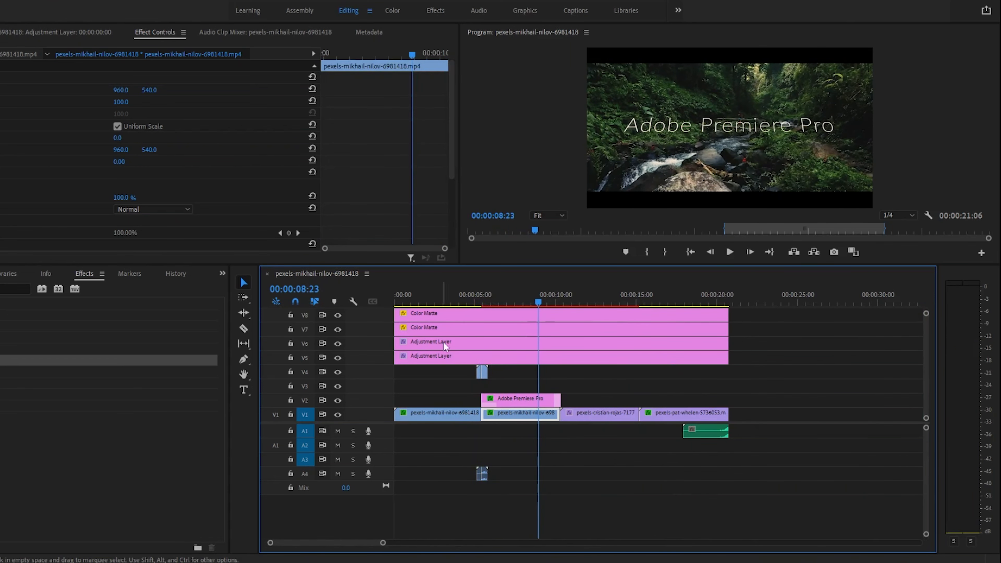
click(397, 302)
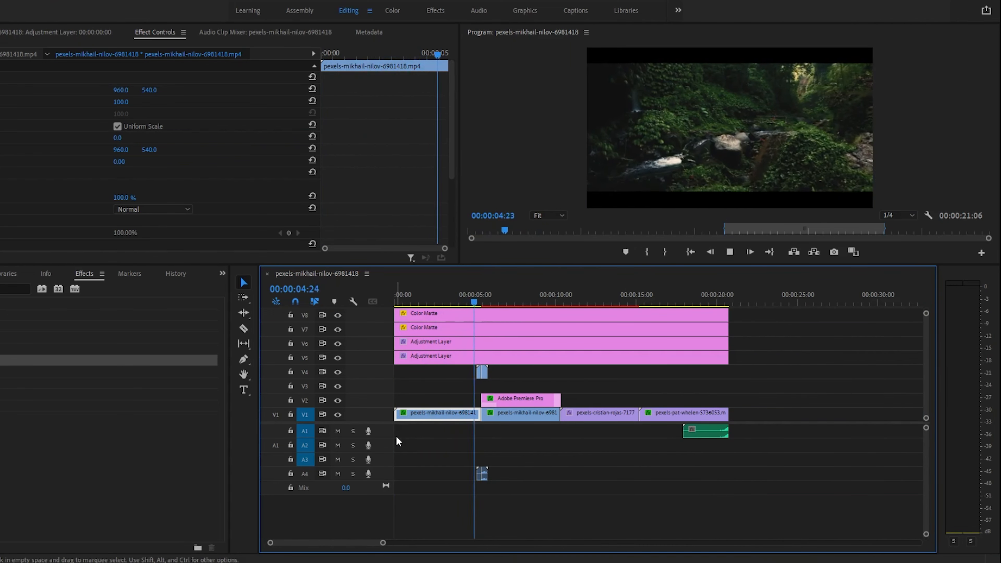
key(space)
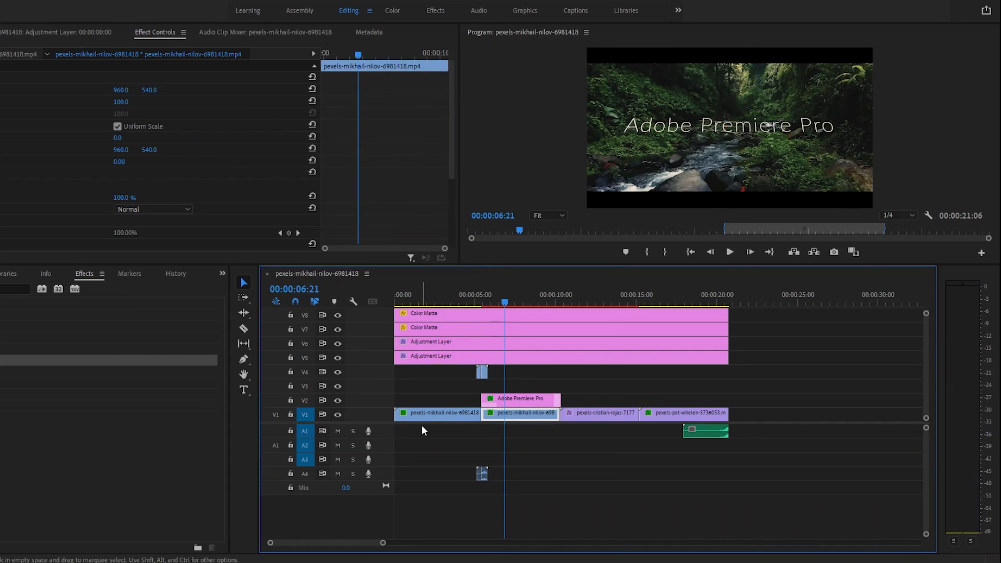
Step: Try the _MLT5 overlay from the overlays folder on V3 at the second V1 cut, with its audio on A4
click(308, 537)
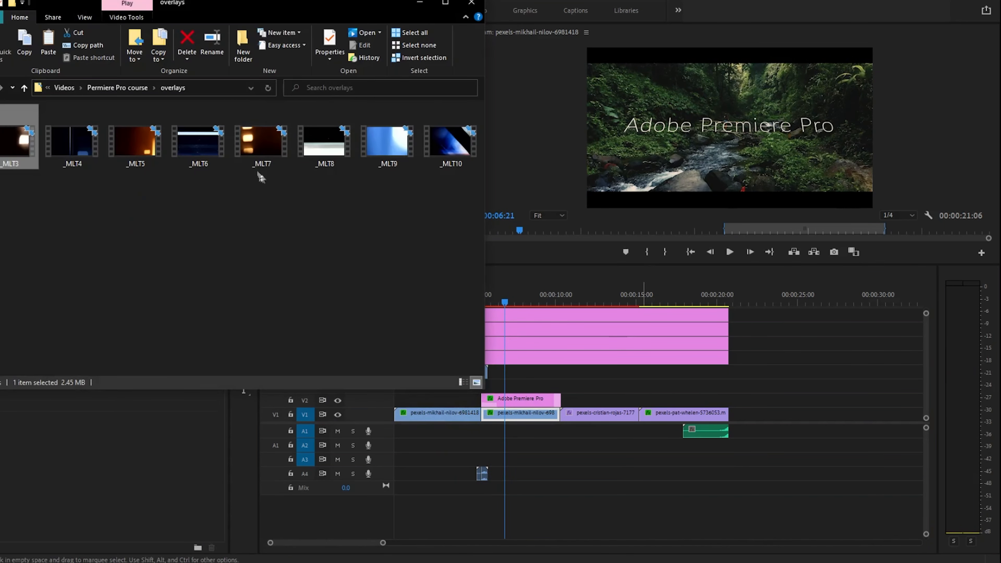
drag(132, 158, 568, 388)
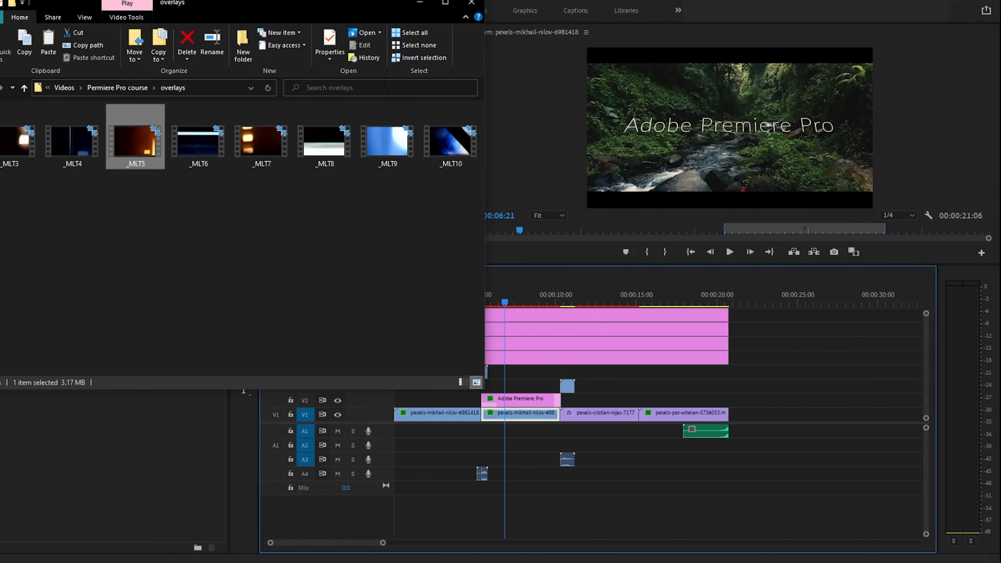
click(563, 303)
key(space)
key(space)
click(589, 416)
drag(567, 458, 570, 474)
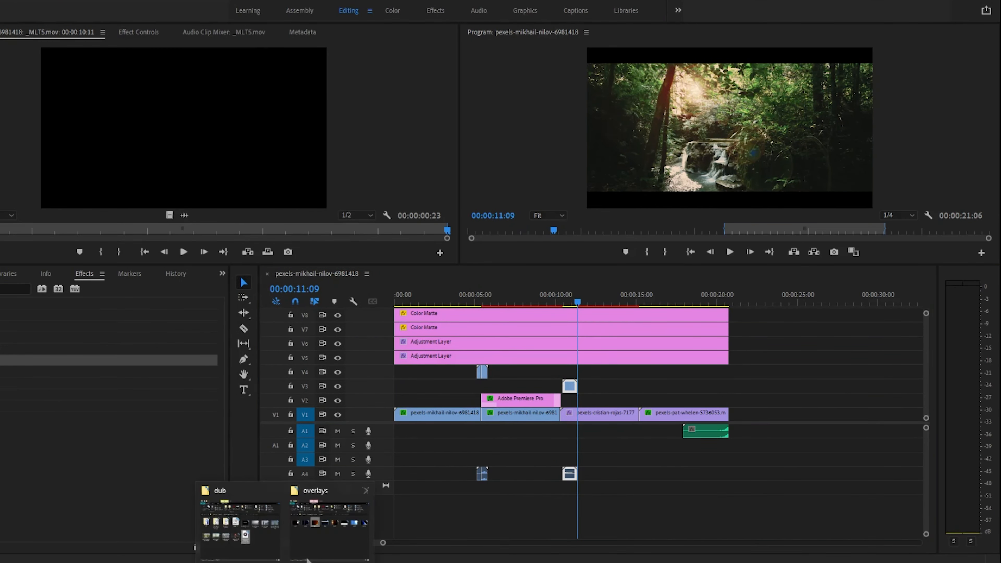
Step: Place the _MLT7 clip from the overlays folder on V4, directly above the _MLT5 overlay
click(309, 526)
click(261, 158)
drag(260, 158, 570, 386)
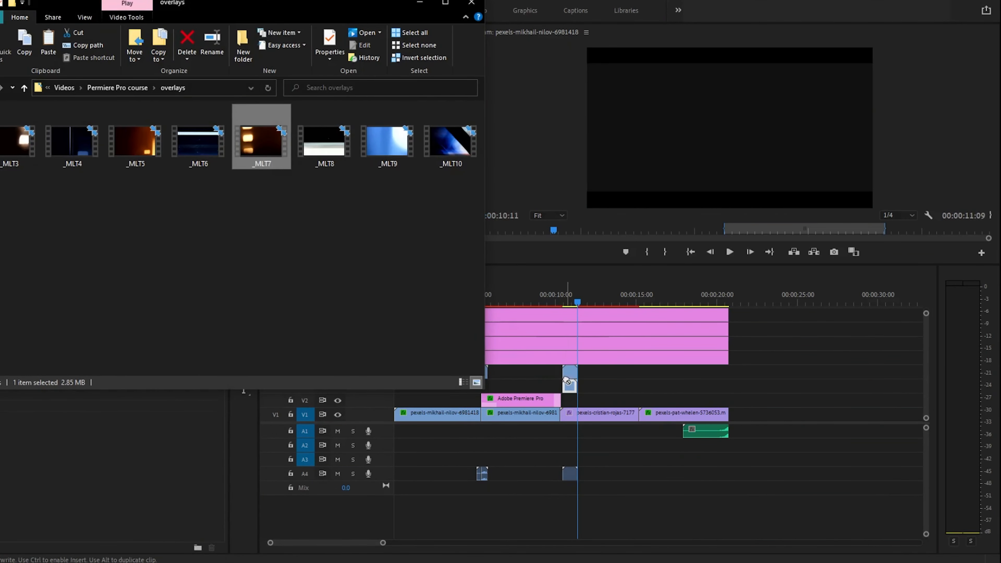
Step: Play the stacked overlays at the second V1 cut and remove the _MLT5 clip from V3
click(560, 291)
key(space)
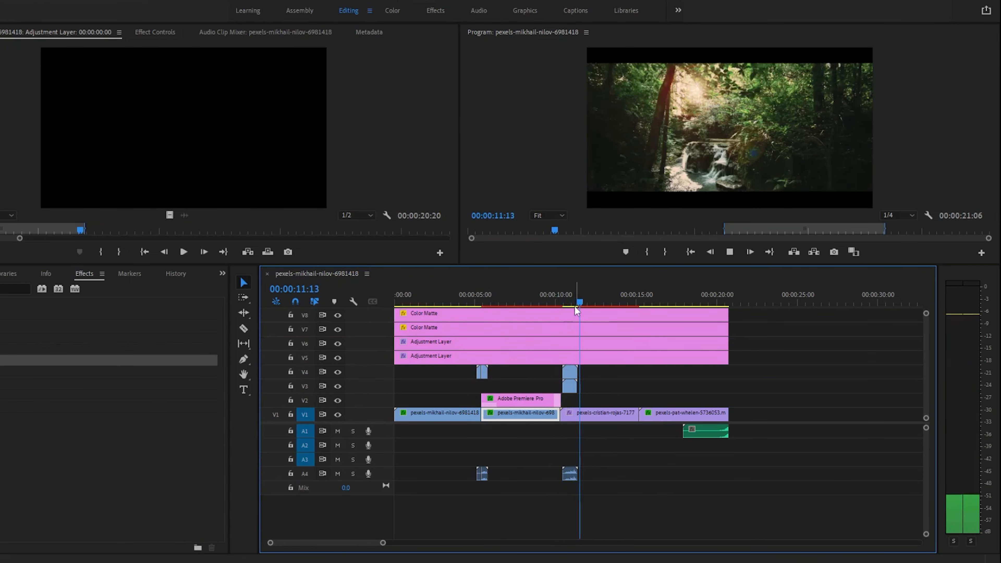
click(566, 296)
key(space)
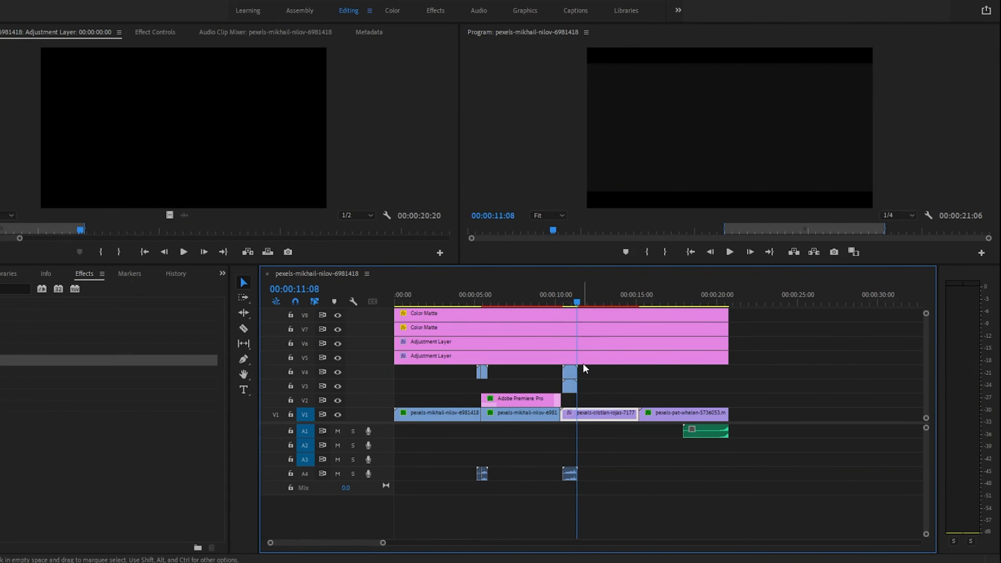
right_click(569, 386)
click(591, 75)
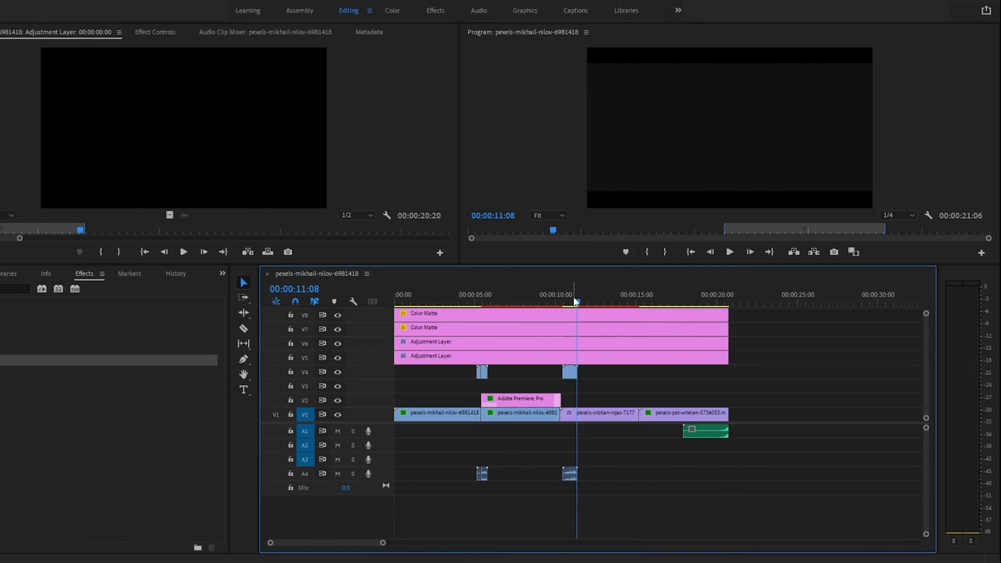
Step: Set the third V1 clip's blend mode to Screen with the playhead at 00:00:10:21
click(571, 302)
click(154, 33)
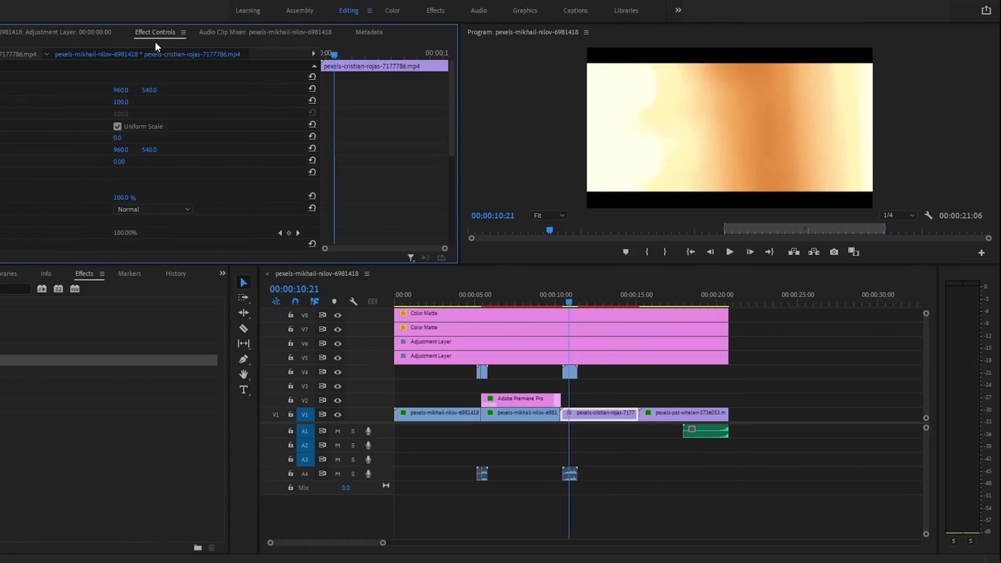
click(122, 210)
click(160, 326)
Step: Split the _MLT7 overlay at 00:00:10:21 and move both pieces so the split lines up with the second V1 cut
click(244, 329)
click(569, 372)
click(244, 282)
drag(383, 543, 332, 543)
drag(669, 372, 635, 380)
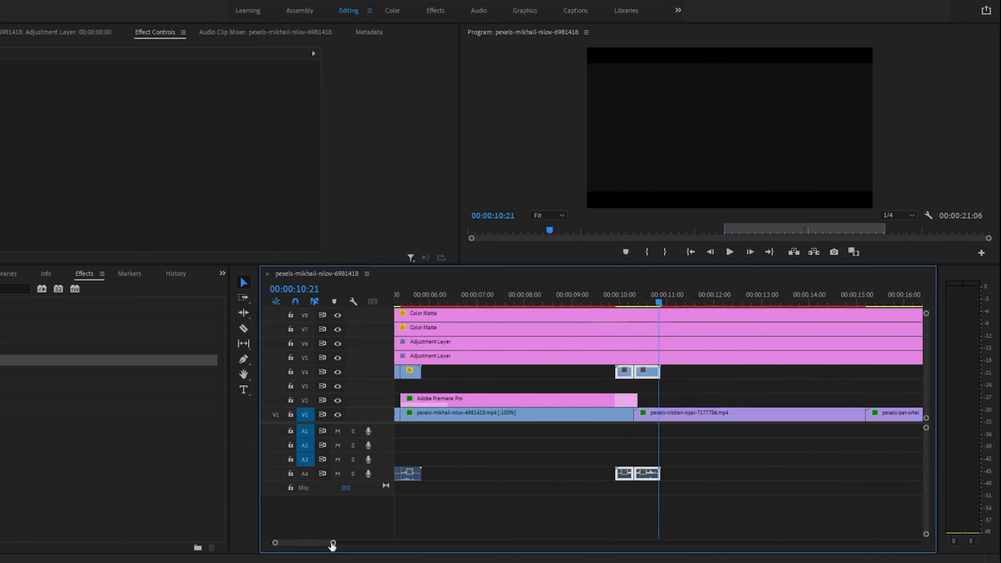
Step: Play the sequence from its start through both light-leak transitions and into the last V1 clip
drag(332, 544, 412, 543)
key(Home)
key(space)
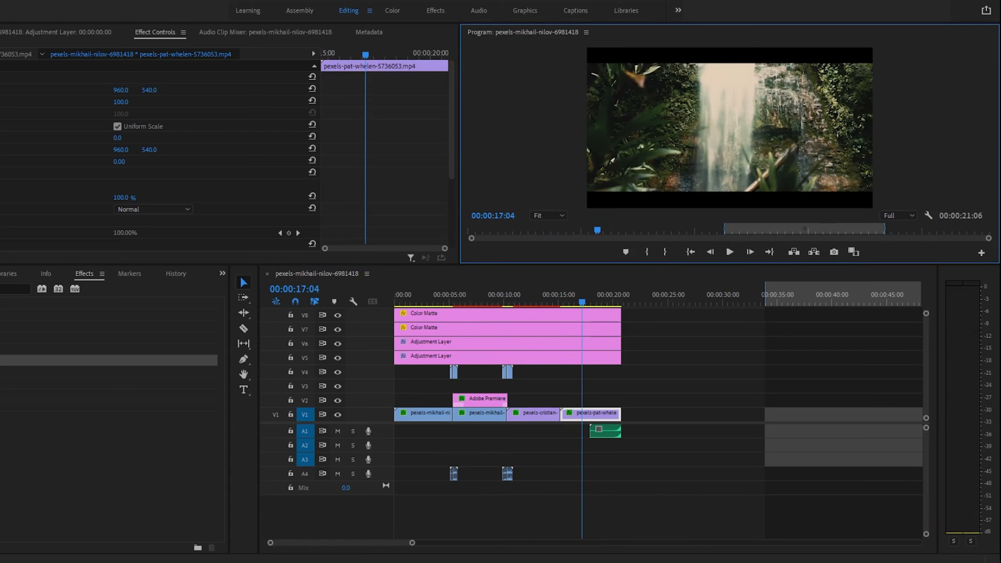
Step: Place the _MLT10 clip from the overlays folder on V2 at the cut between the third and fourth V1 clips
click(297, 557)
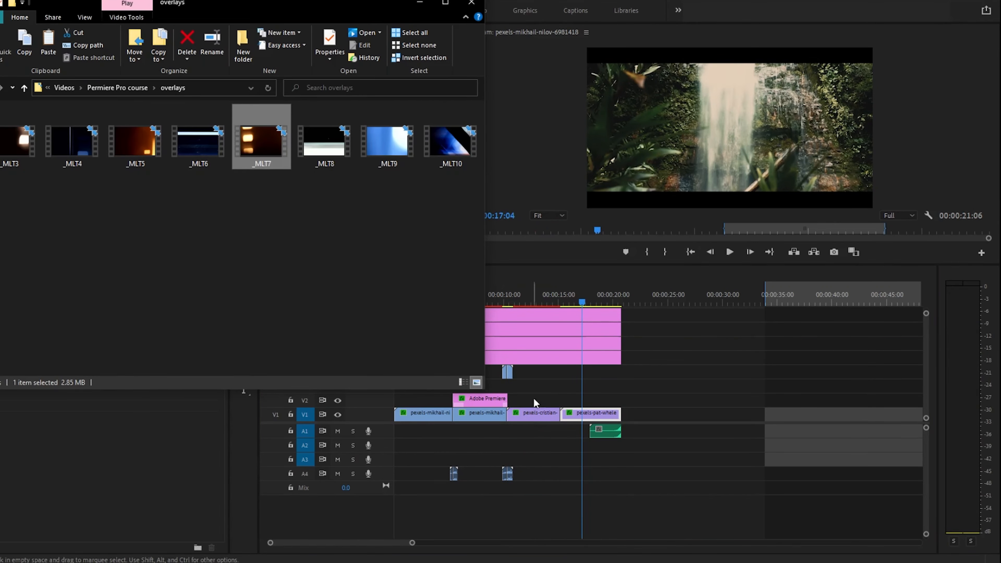
double_click(440, 159)
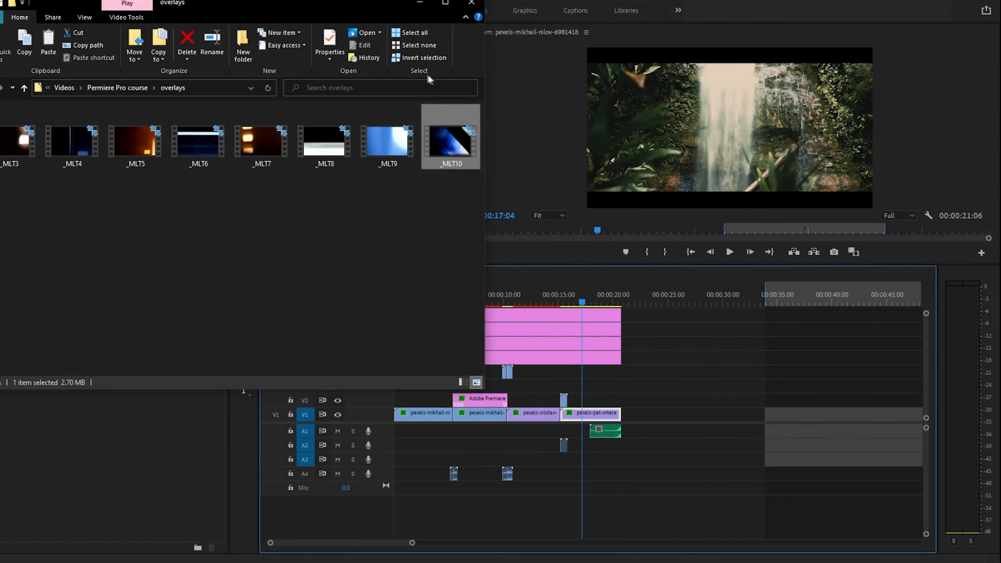
click(419, 3)
Step: Set the fourth V1 clip's blend mode to Screen with the playhead at 00:00:15:12
drag(568, 295, 563, 298)
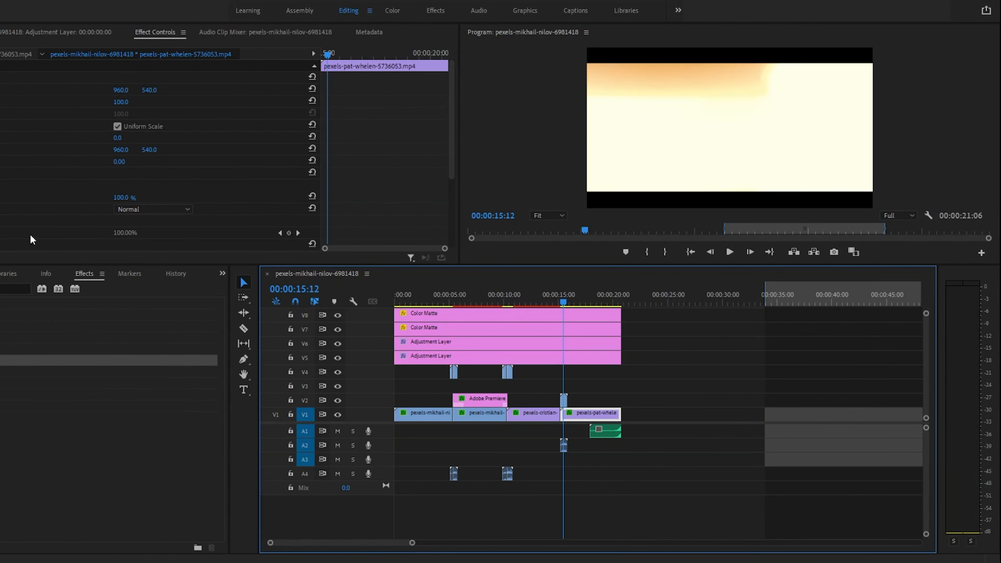
click(147, 210)
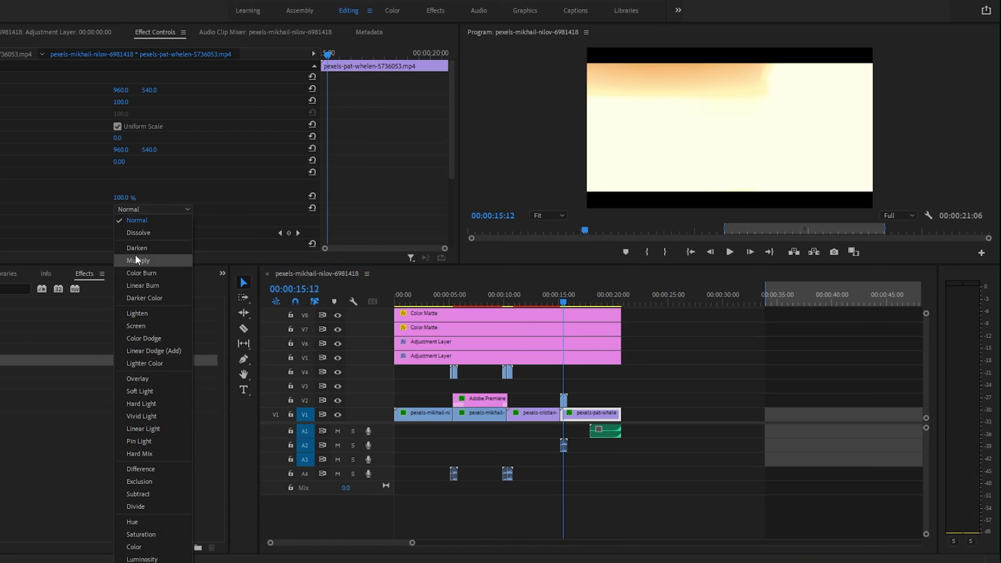
click(169, 325)
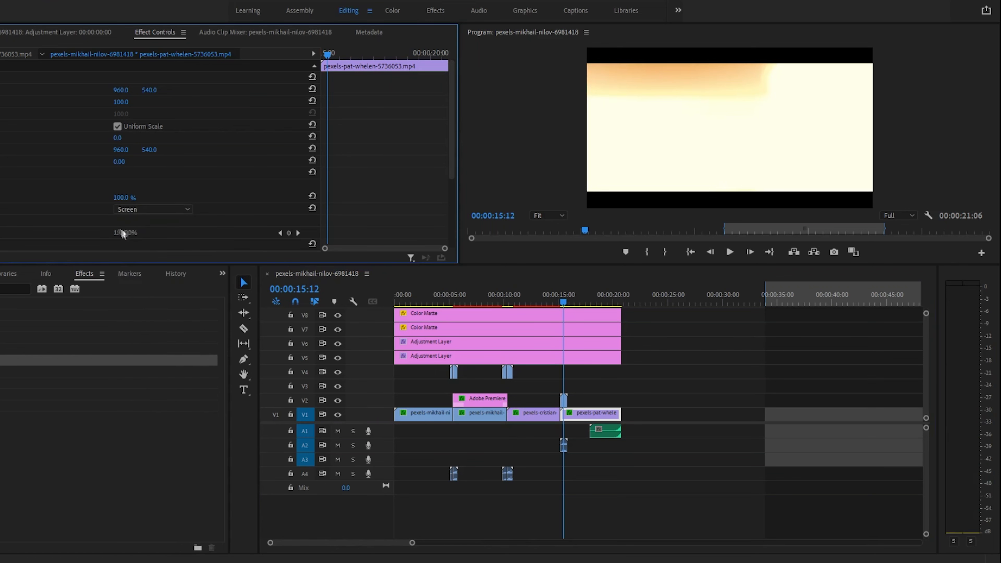
scroll(453, 173, down, 1)
Step: Split the last V2 overlay at 00:00:15:12 and move both pieces so the split lines up with the third V1 cut
click(243, 328)
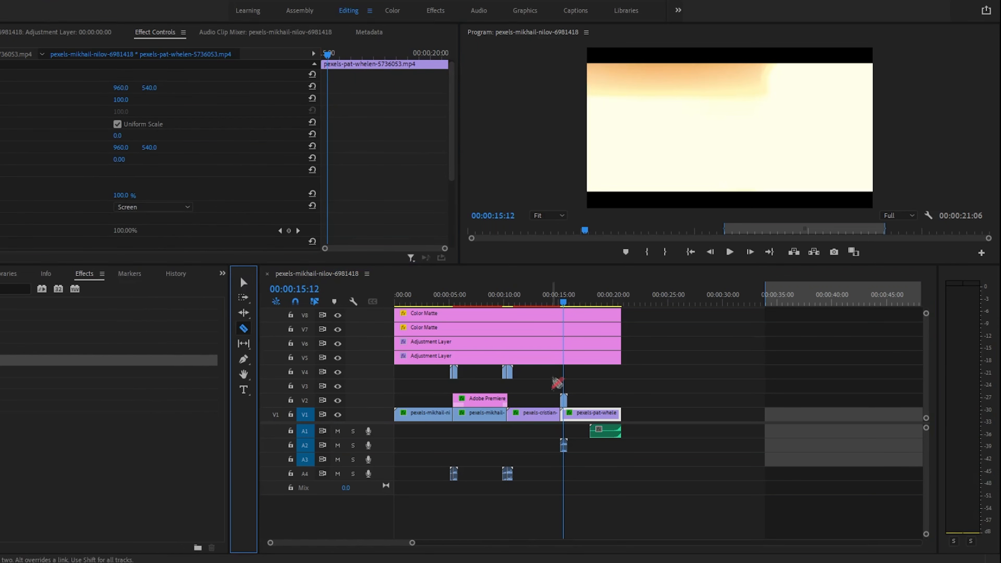
click(244, 282)
drag(412, 543, 318, 544)
drag(714, 395, 634, 401)
Step: Play the opening two seconds of the sequence from its start
drag(316, 543, 476, 547)
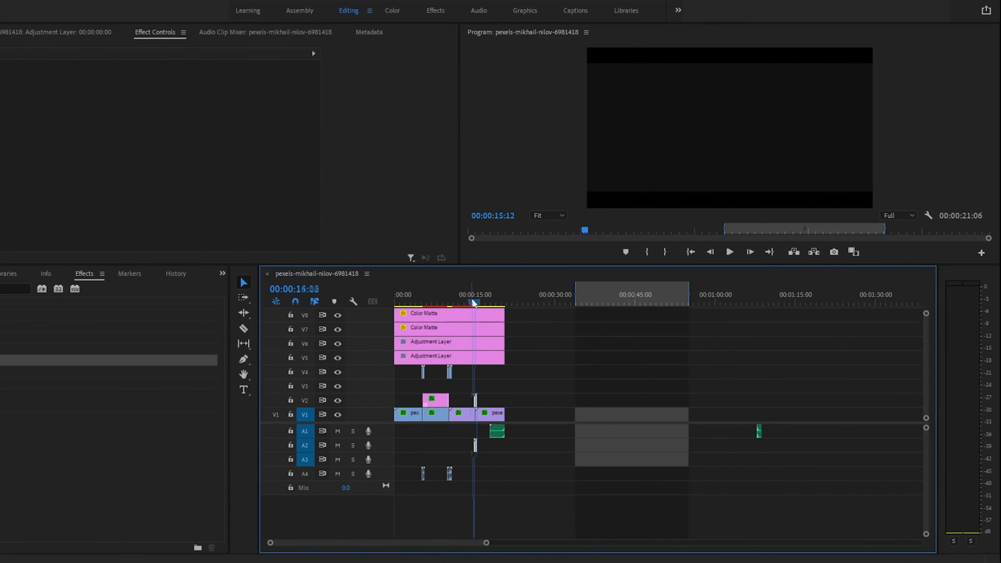
key(Home)
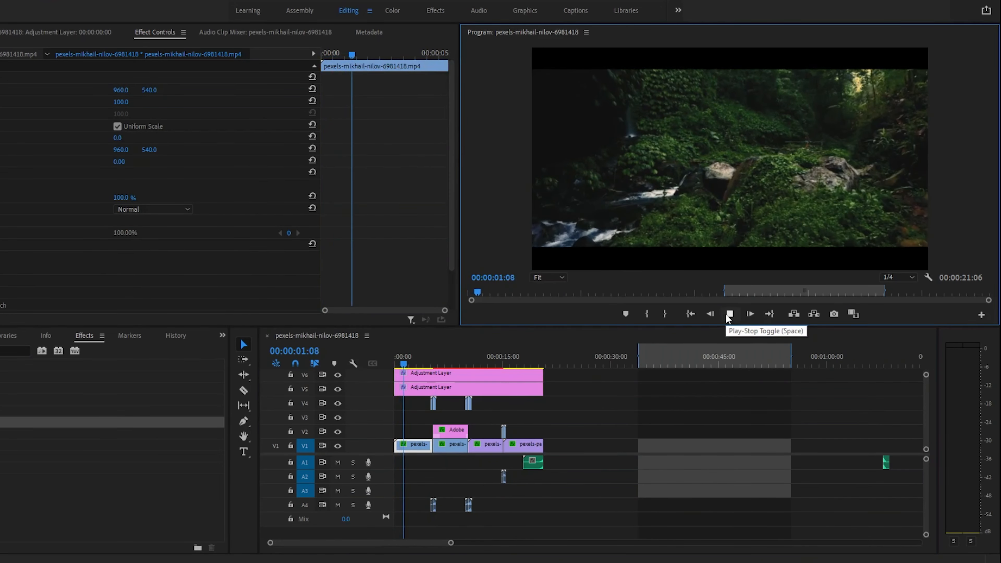
click(728, 314)
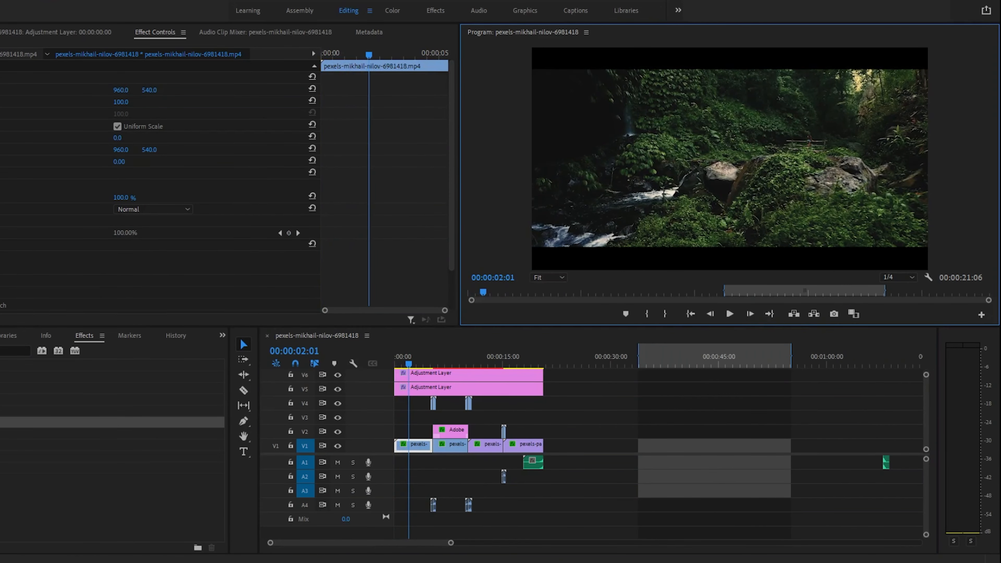
Step: Place the Upbeat Event Travel music file from the dub folder on A3 at the sequence start
mouse_move(285, 559)
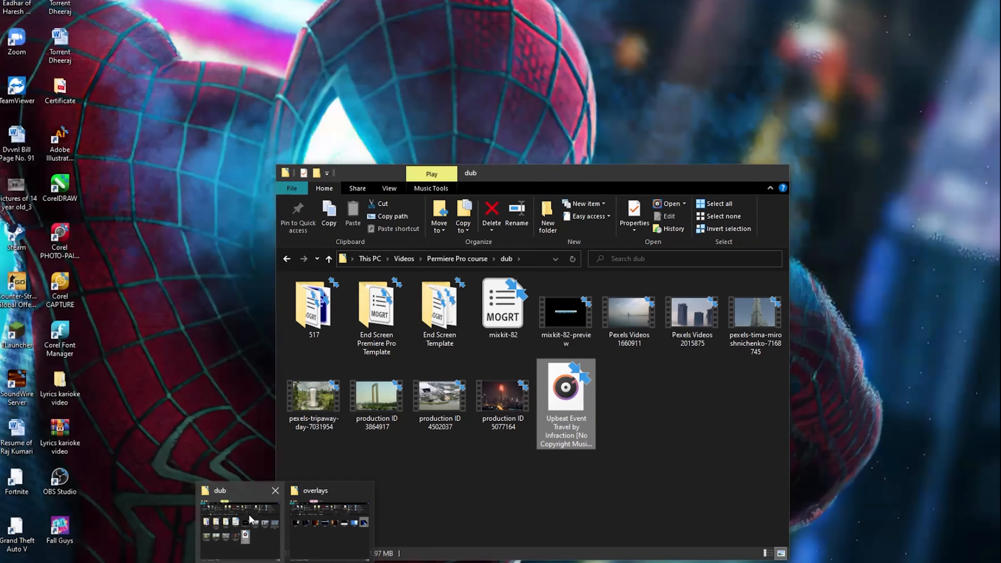
click(248, 514)
drag(583, 399, 420, 489)
click(724, 173)
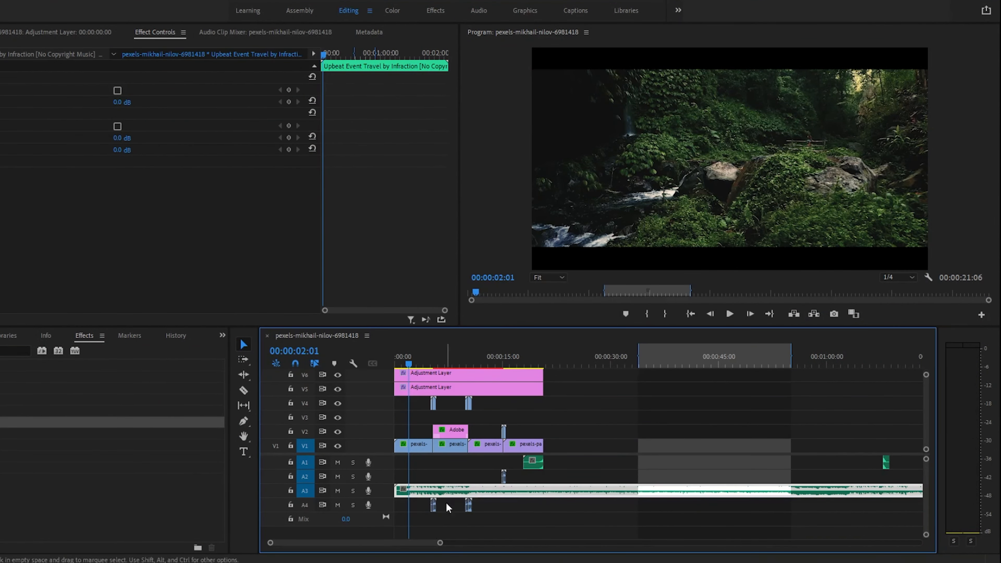
Step: Play the sequence from its start to listen to the added music, stopping at 00:00:03:00
key(Home)
click(730, 313)
drag(440, 543, 400, 543)
click(731, 314)
Step: Set the A3 music clip's volume level to -16.7 dB and play the sequence from its start
mouse_move(395, 491)
mouse_down()
mouse_move(417, 492)
mouse_move(405, 495)
mouse_up()
click(117, 104)
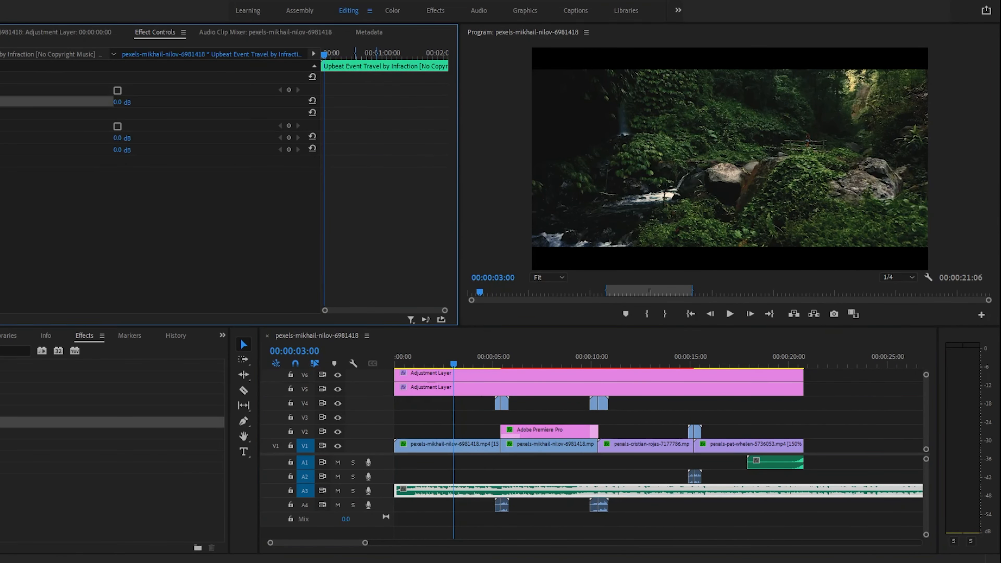
drag(412, 362, 355, 364)
click(726, 316)
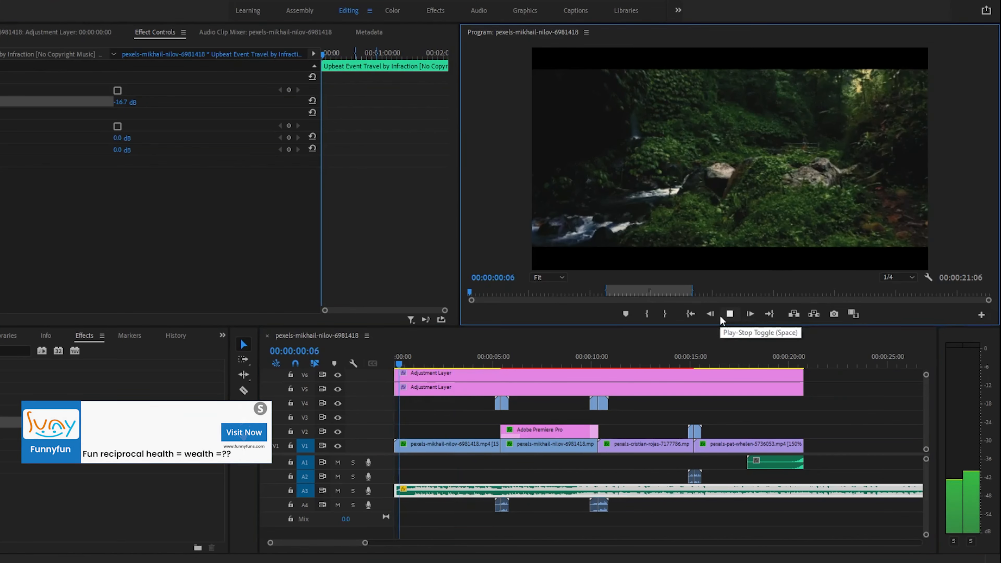
Step: Trim the end of the A3 music clip to about 00:00:20:00 while the sequence plays
drag(366, 542, 546, 547)
drag(445, 543, 582, 539)
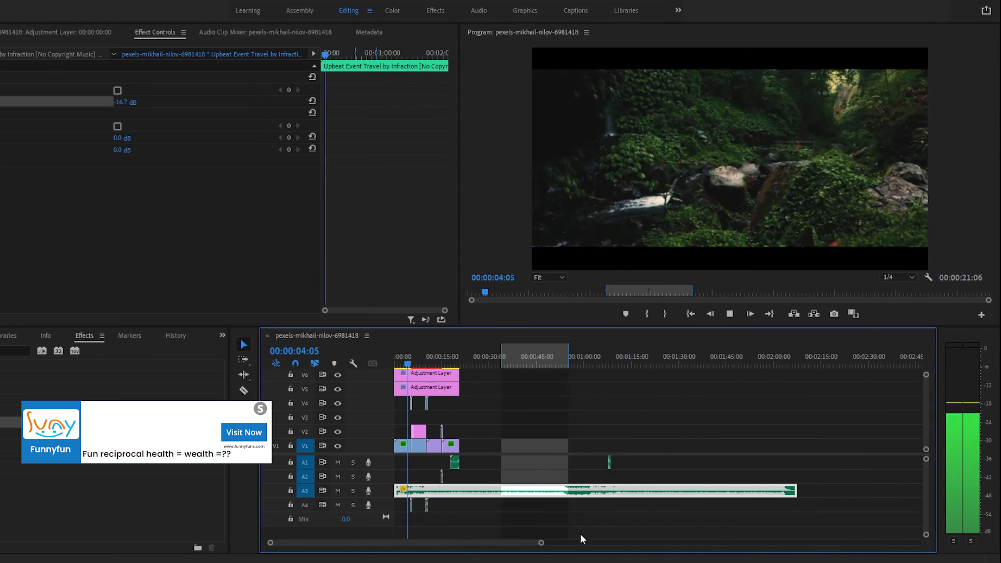
drag(804, 491, 449, 491)
drag(541, 542, 354, 542)
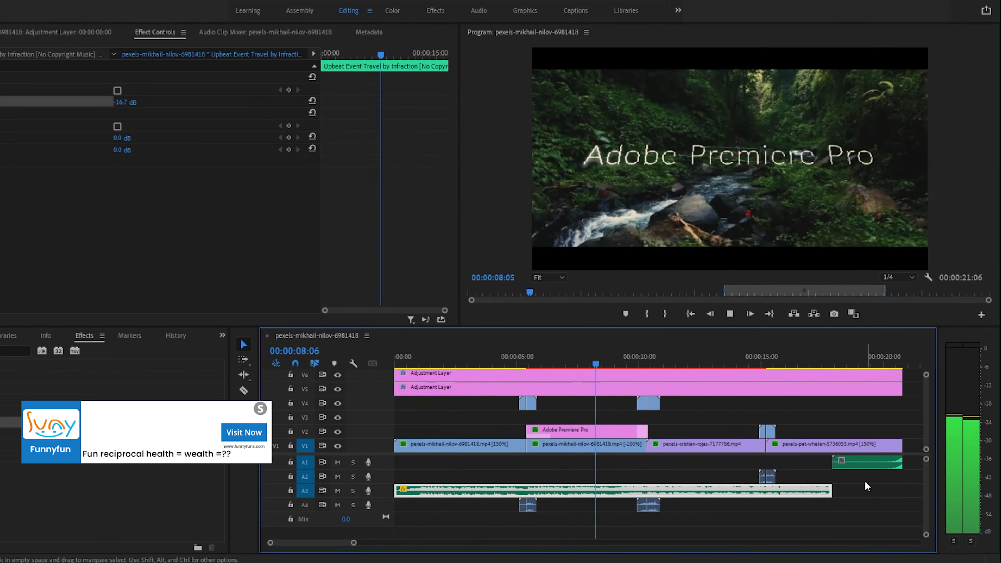
drag(830, 491, 881, 505)
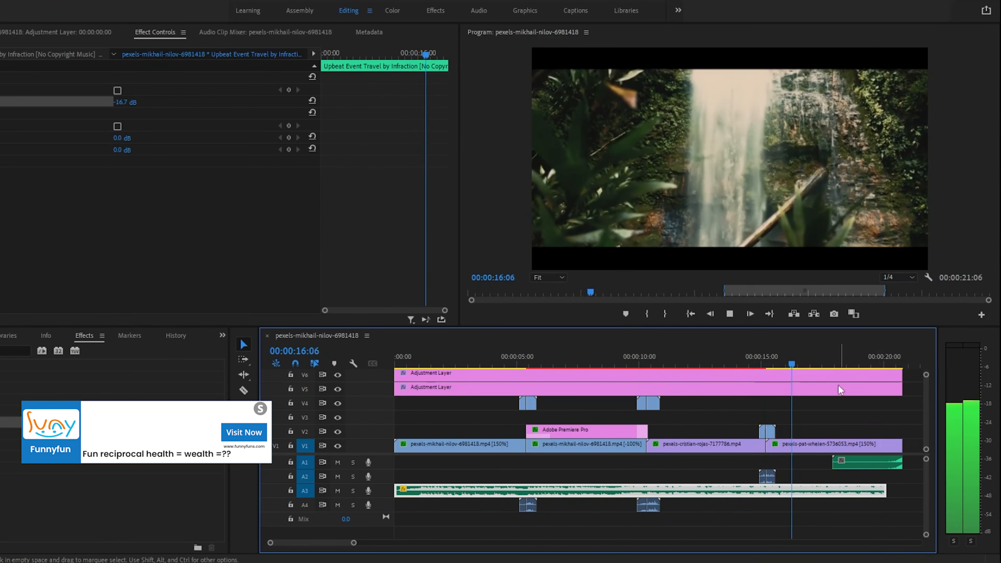
Step: Add an Exponential Fade to the end of the A3 music, extend the clip slightly and play the ending
click(729, 313)
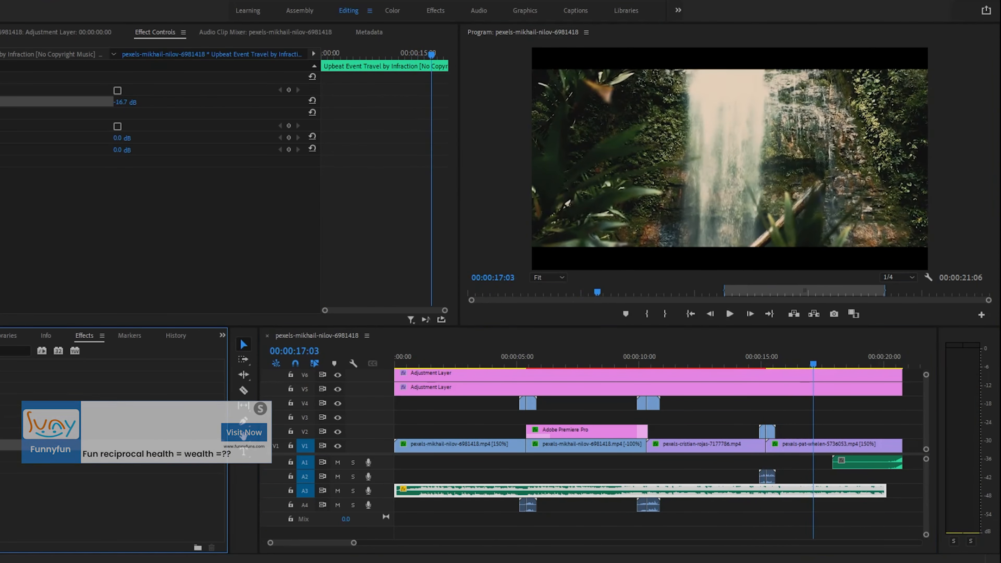
drag(883, 491, 882, 490)
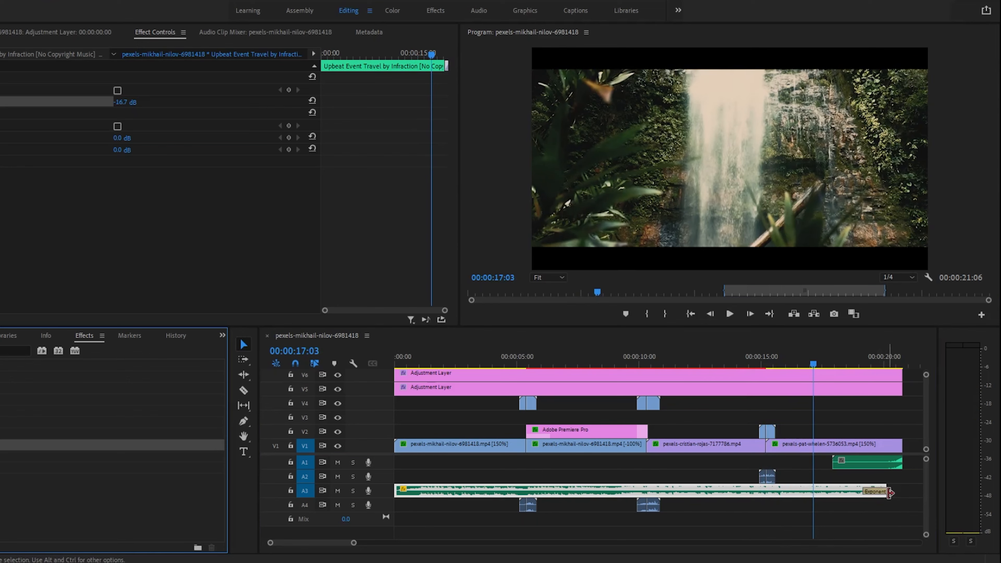
click(729, 313)
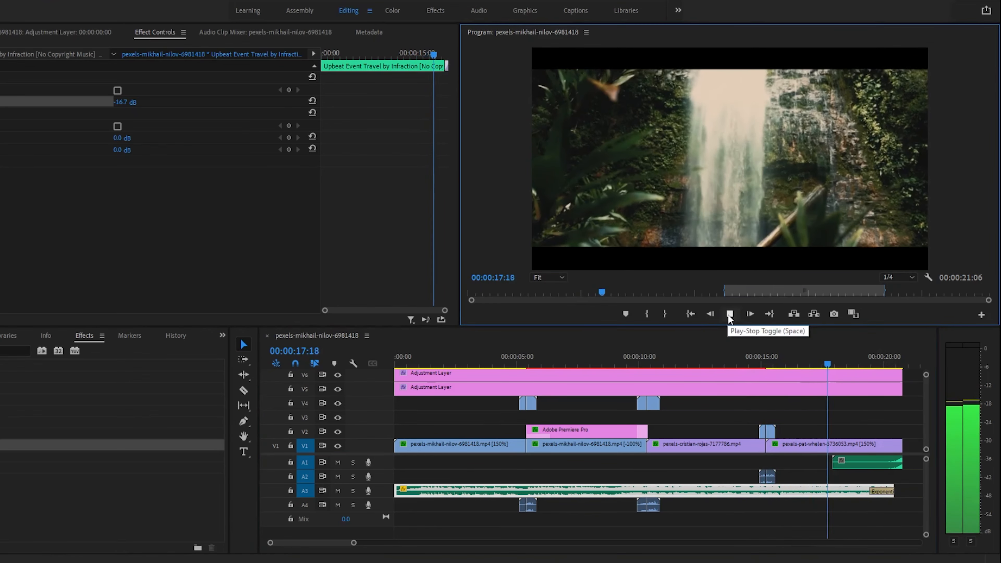
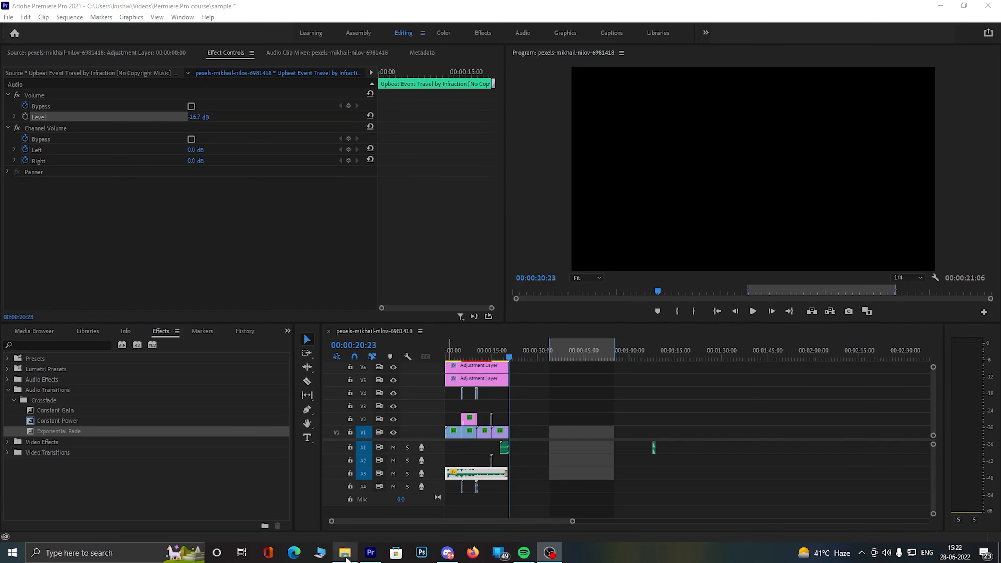
Step: Look at the 40 Transitions Presets file in File Explorer, and return to Premiere Pro with the timeline zoomed onto the clips
click(344, 553)
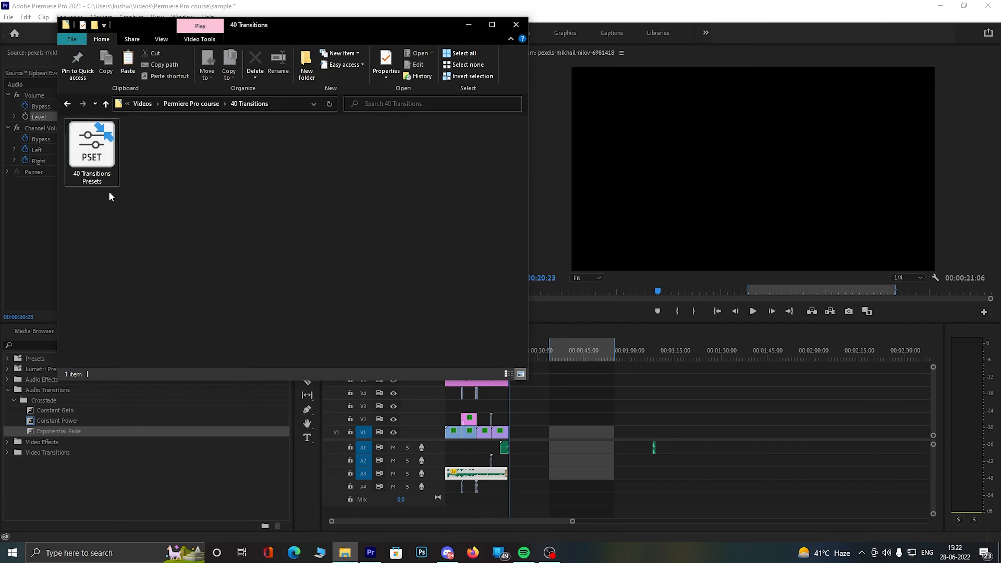
click(469, 24)
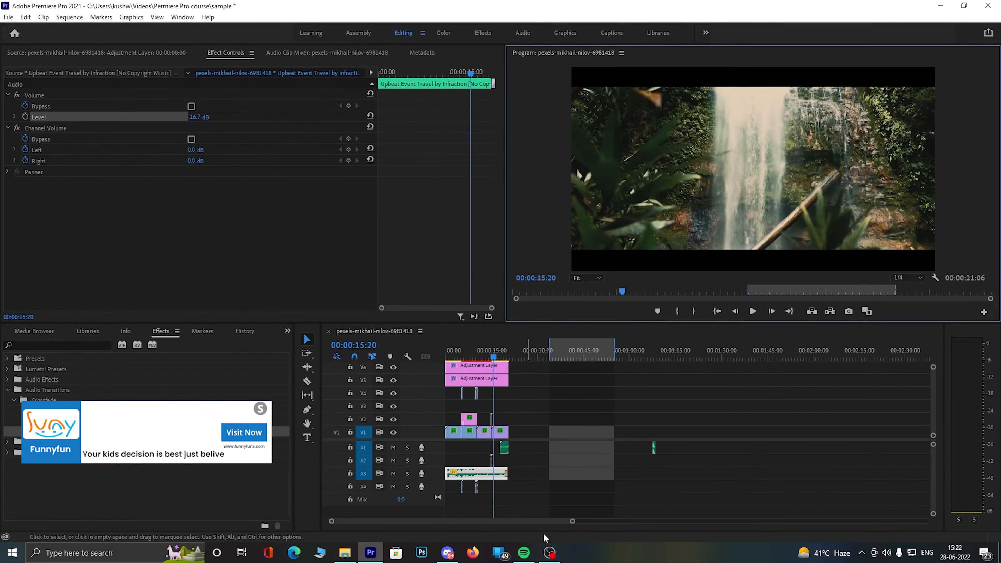
drag(572, 521, 447, 521)
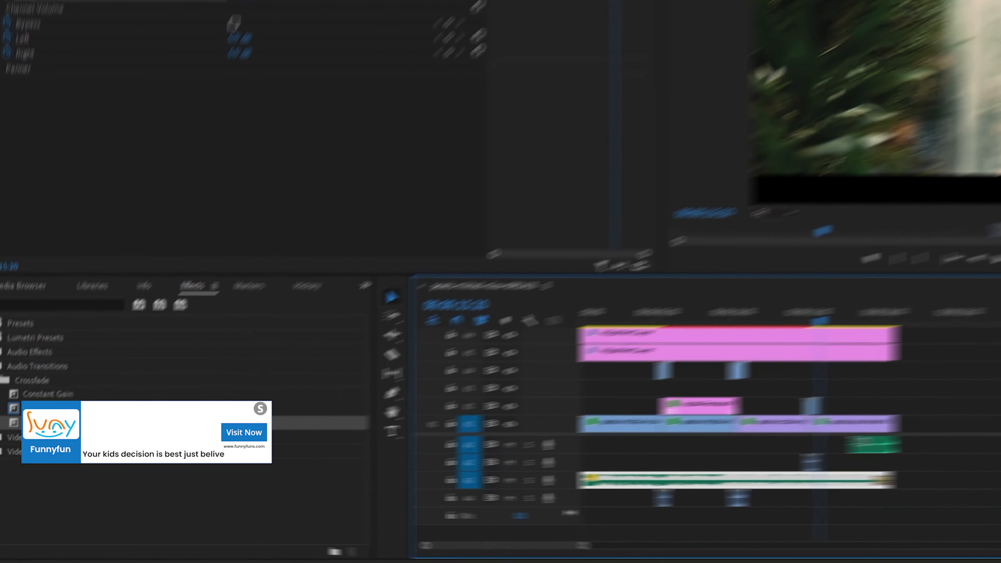
Step: Import the 40 Transitions Presets file from Videos > Permiere Pro course > 40 Transitions into the Presets bin
click(55, 360)
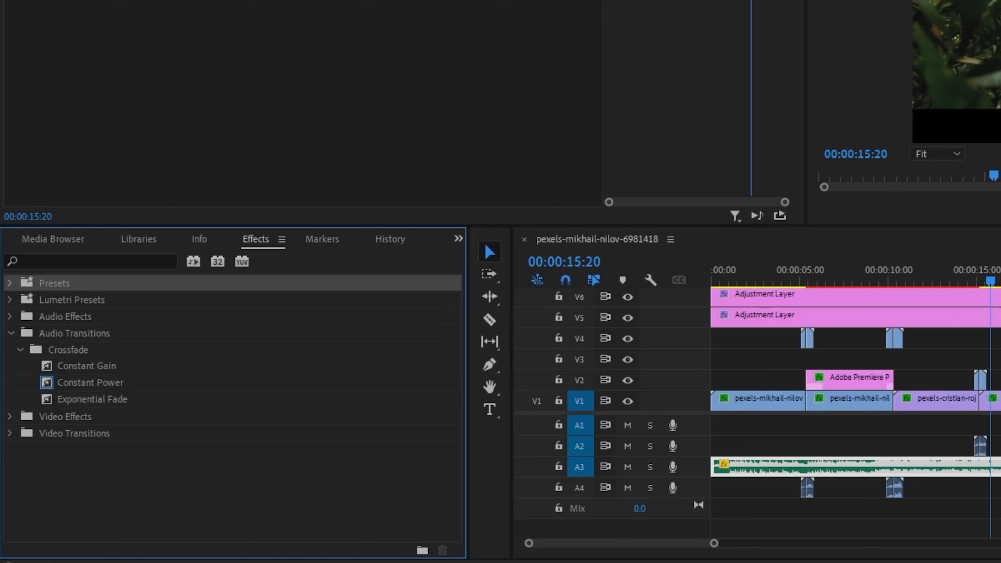
click(10, 283)
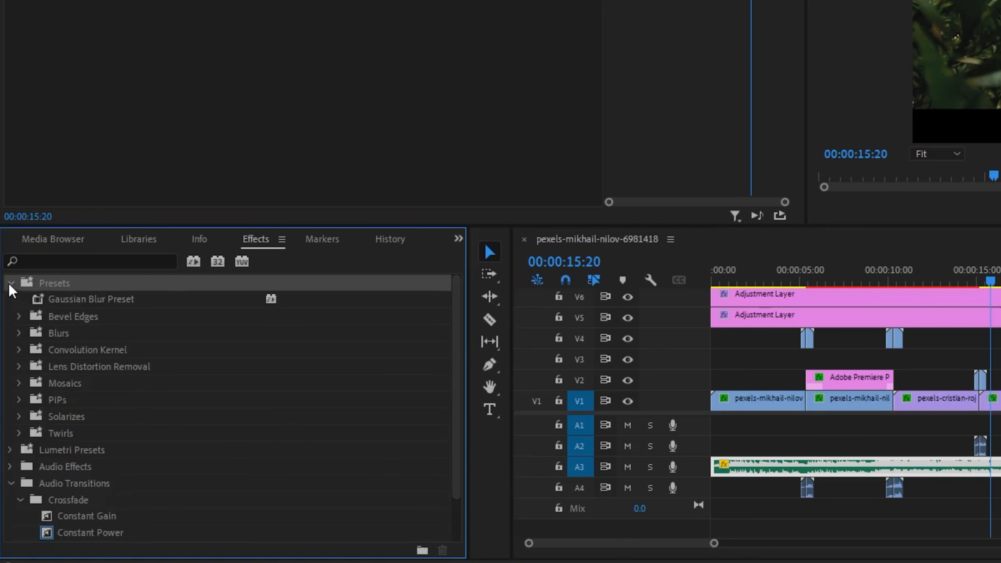
click(11, 283)
right_click(72, 292)
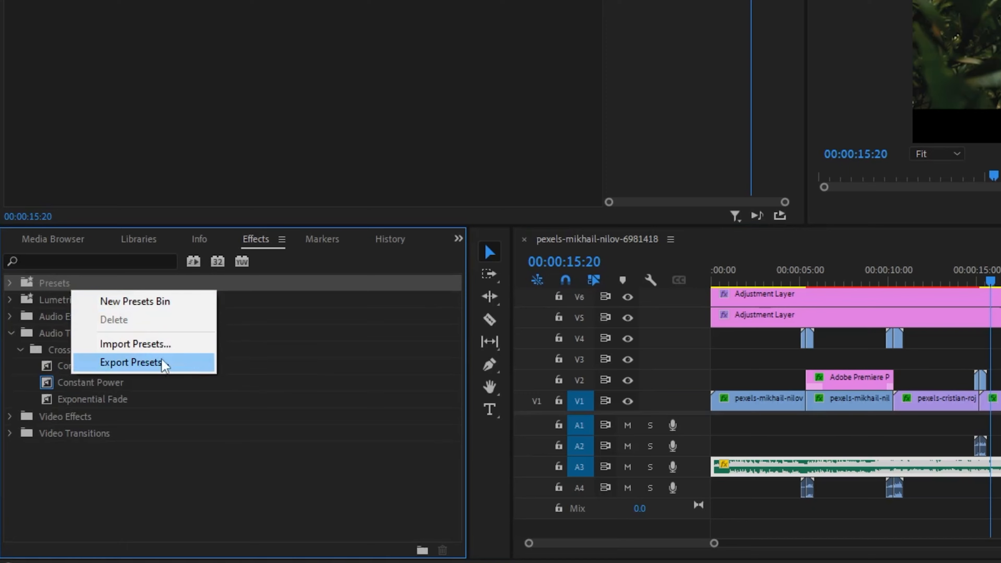
click(163, 347)
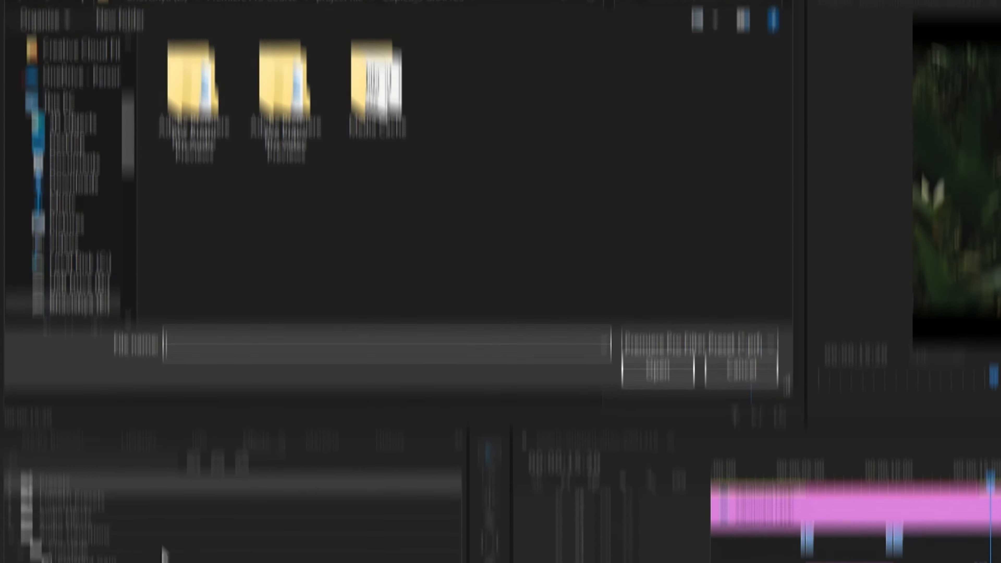
click(84, 330)
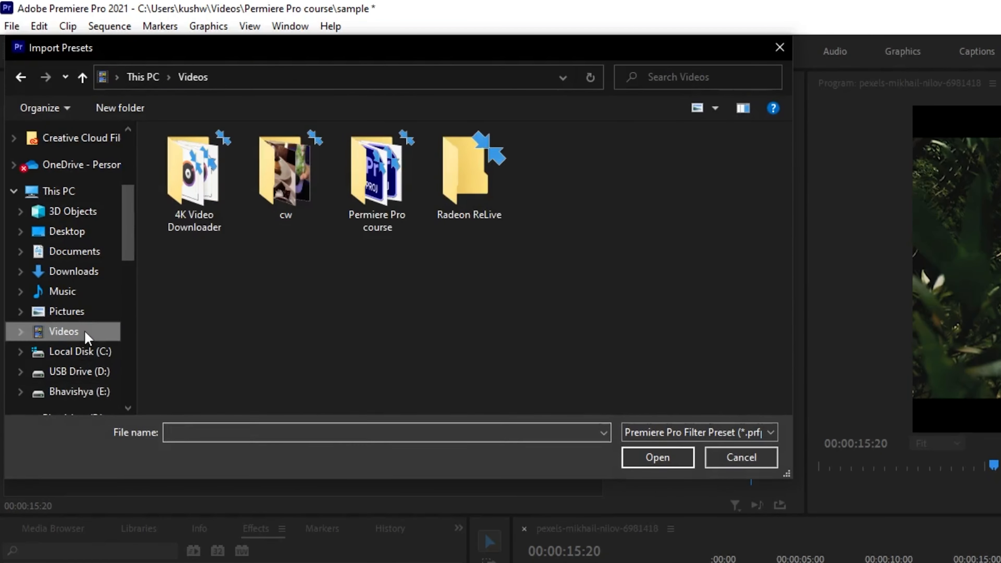
double_click(377, 173)
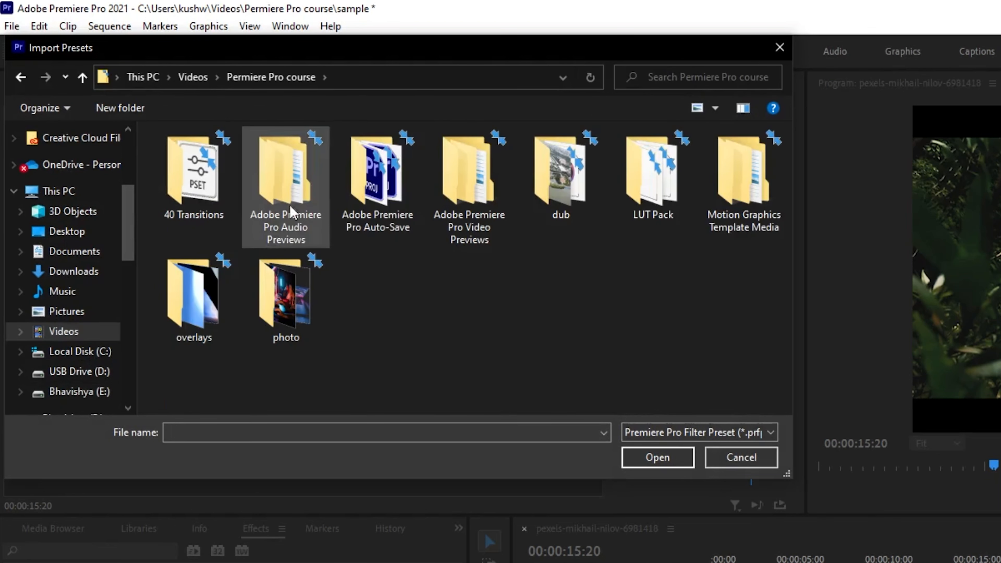
double_click(221, 213)
click(187, 178)
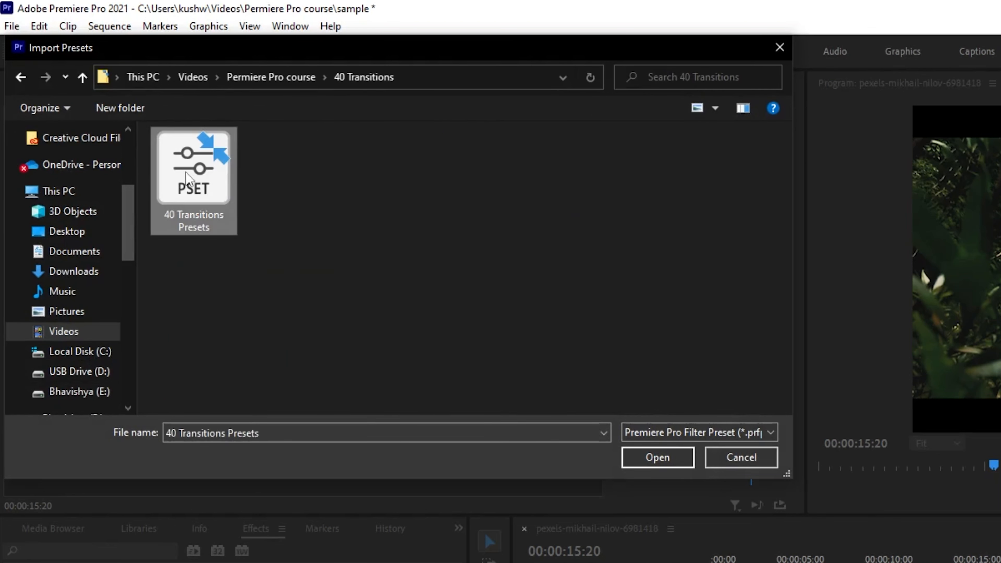
click(656, 457)
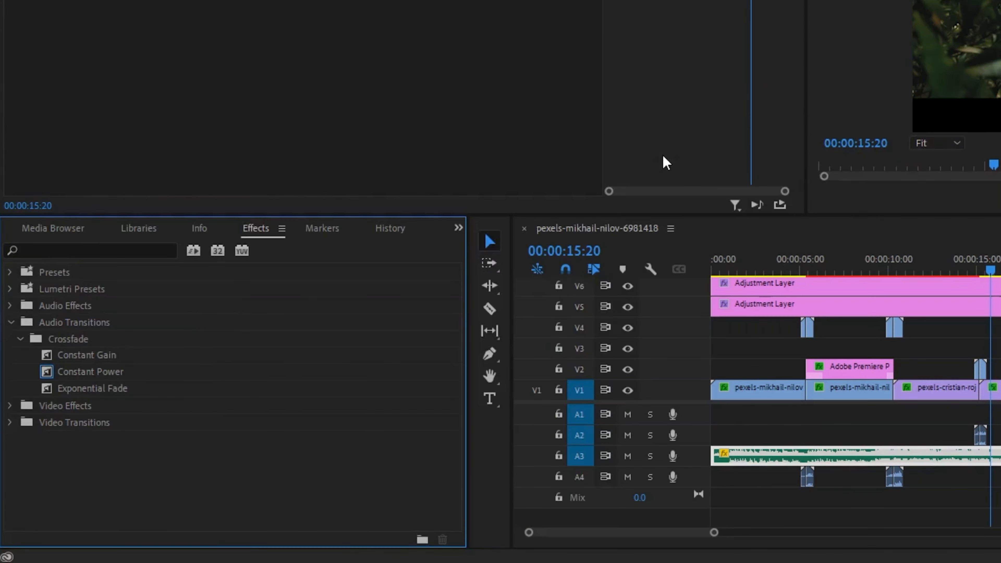
Step: Examine the imported [RVFX]40 transitions presets bin, including its Bloom and Blur transition sub-bins
click(10, 272)
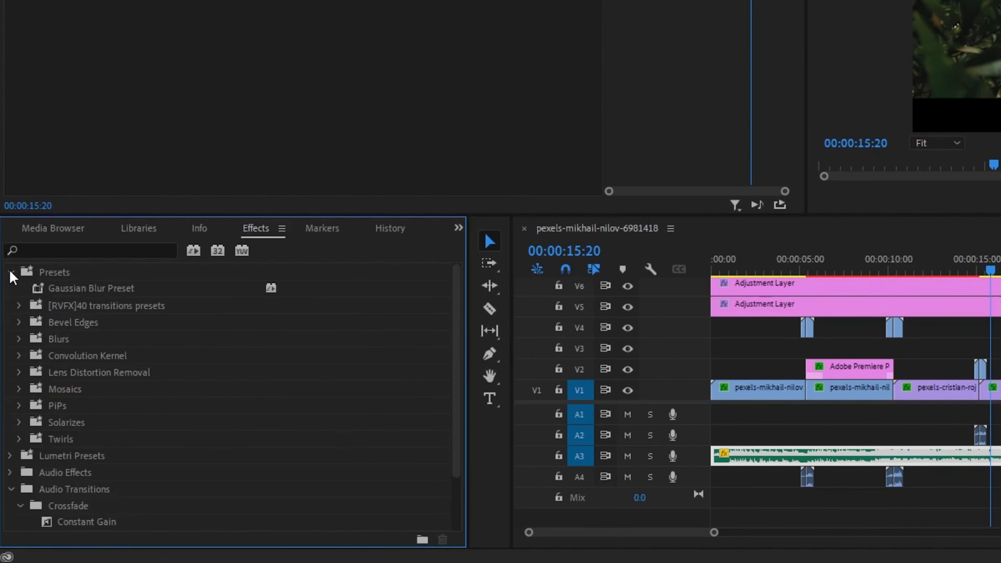
double_click(105, 311)
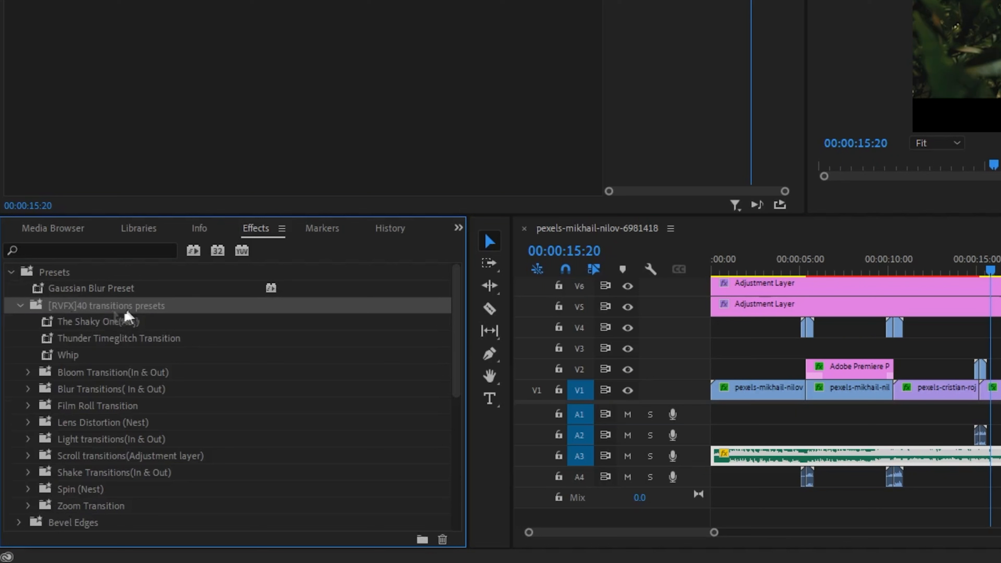
click(453, 373)
click(447, 376)
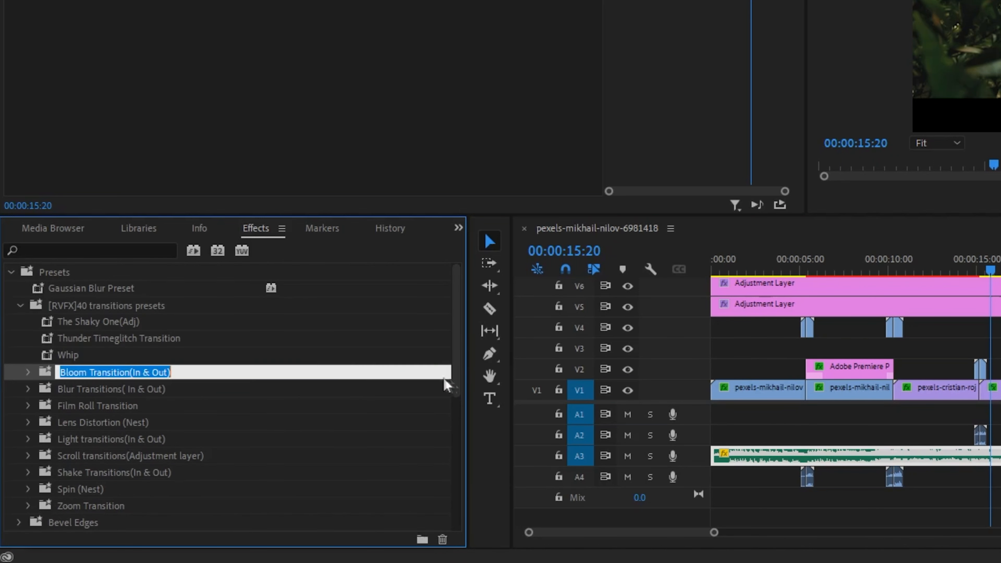
click(212, 322)
click(27, 373)
click(27, 373)
click(28, 389)
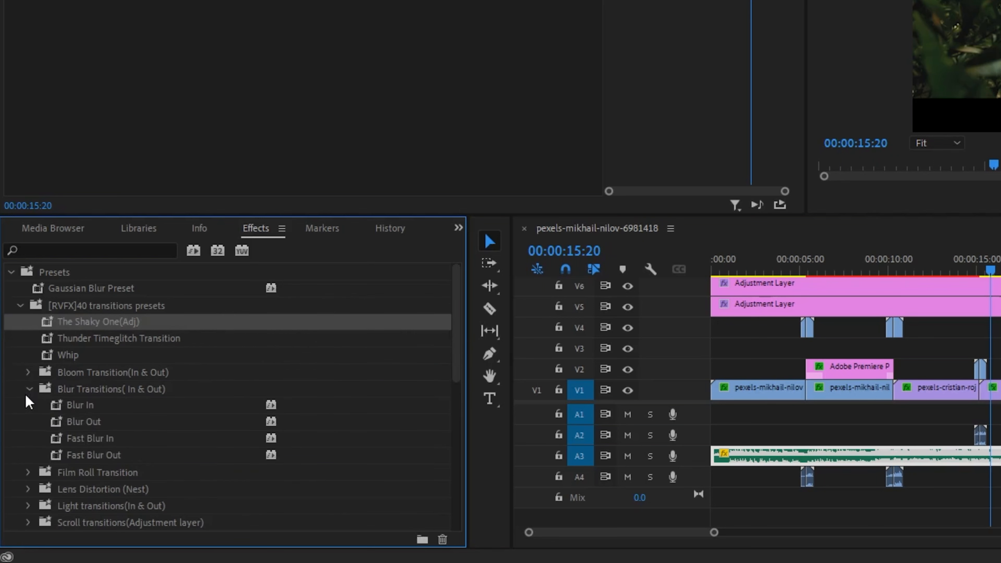
click(28, 390)
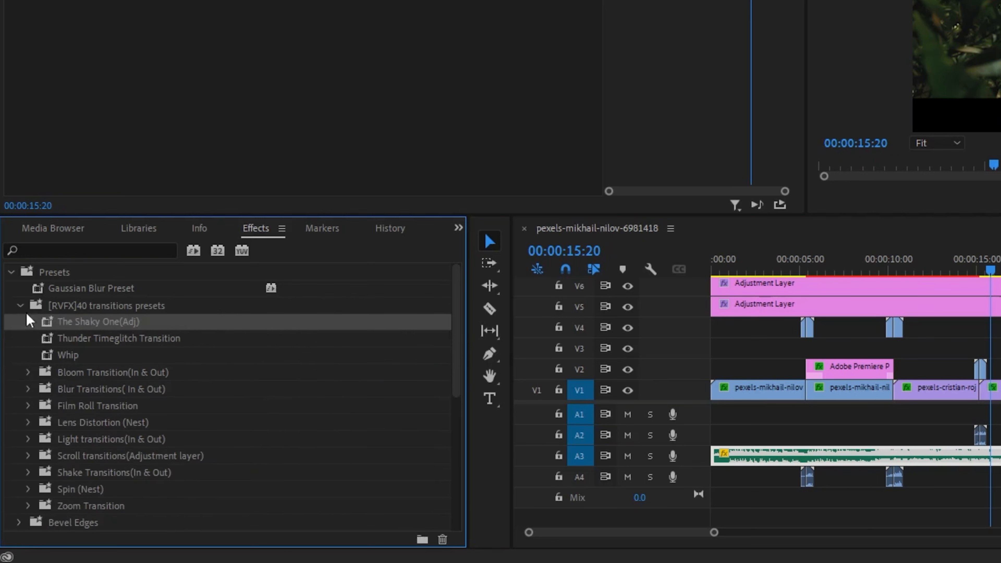
click(38, 309)
click(75, 322)
click(21, 306)
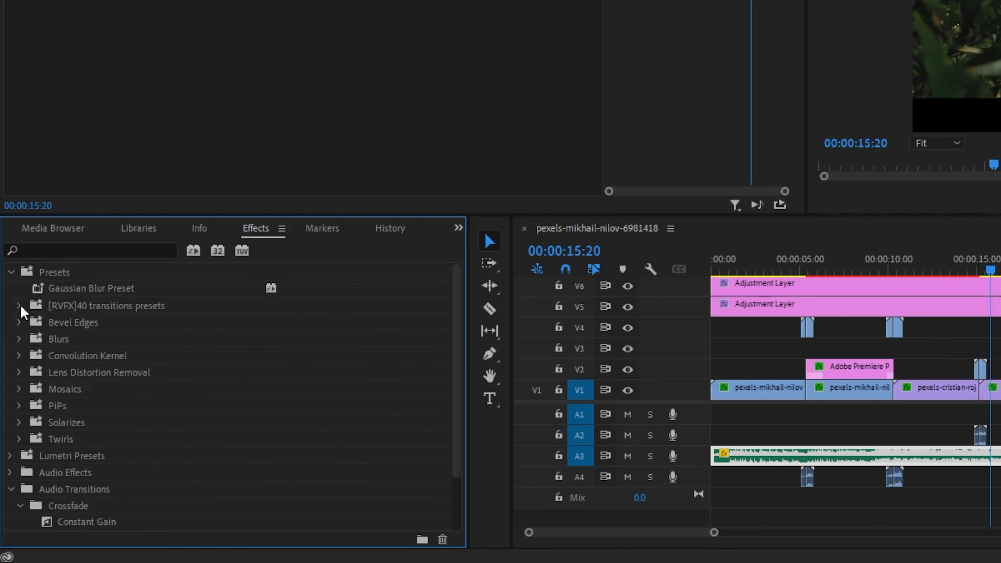
Step: Apply the Film Roll In preset to the third clip on V1 and play across the cut near 00:00:15:00
click(20, 306)
scroll(457, 378, down, 2)
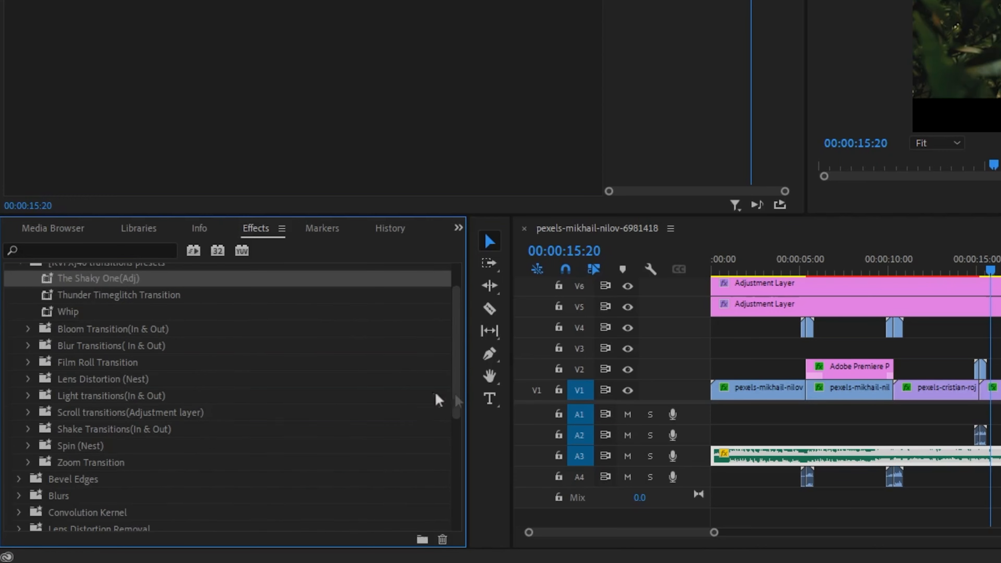
click(28, 362)
drag(134, 385, 946, 399)
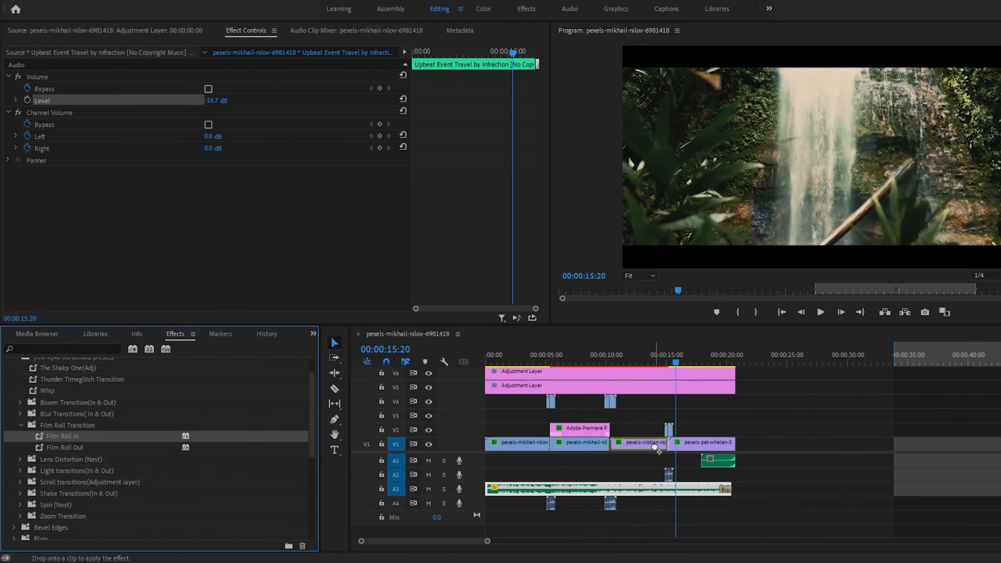
drag(659, 451, 655, 449)
click(637, 354)
click(820, 312)
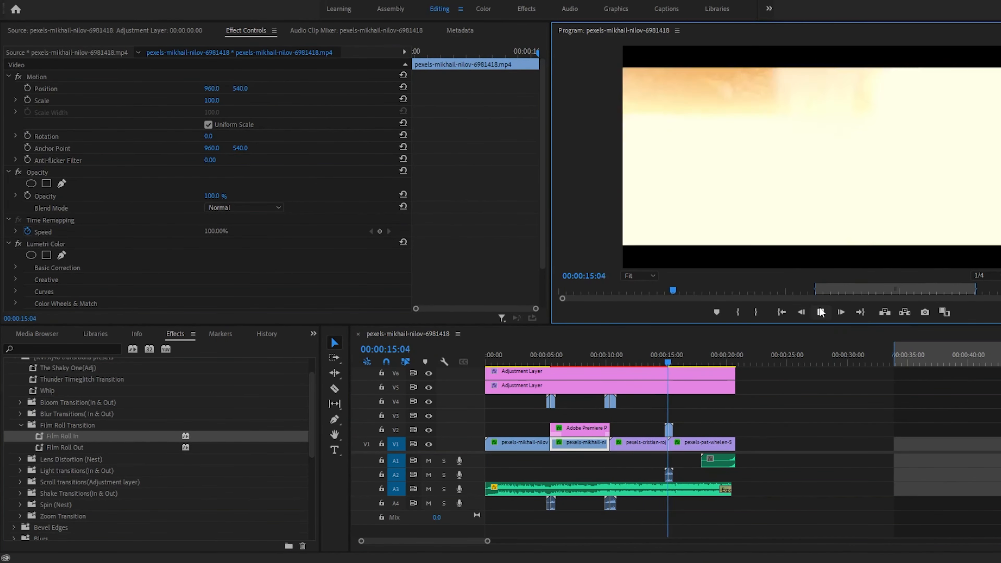
click(820, 312)
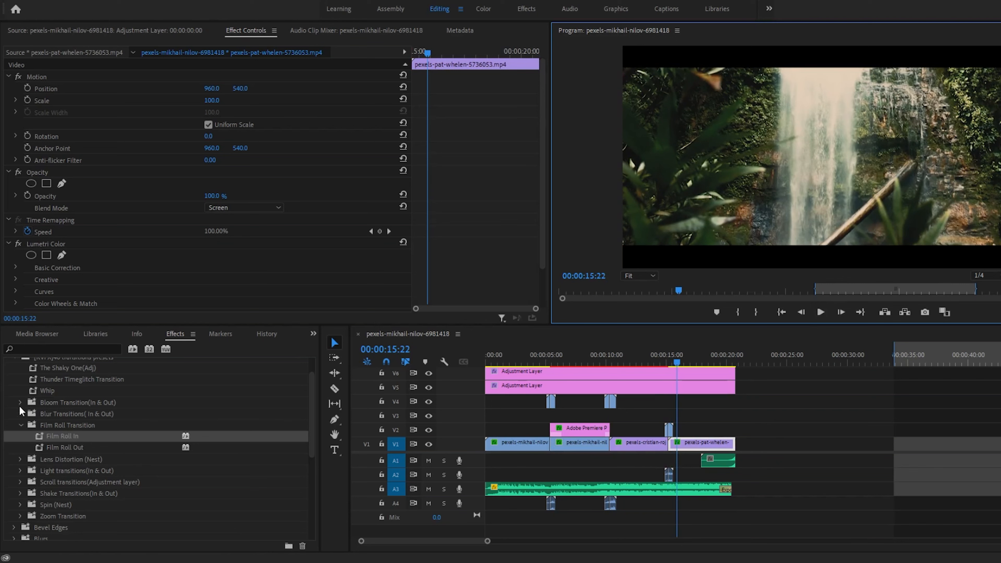
Step: Apply the Bloom Transition IN preset to the third clip on V1 and play through the cut near 00:00:15:00
click(20, 403)
drag(70, 418, 613, 444)
click(613, 357)
click(821, 312)
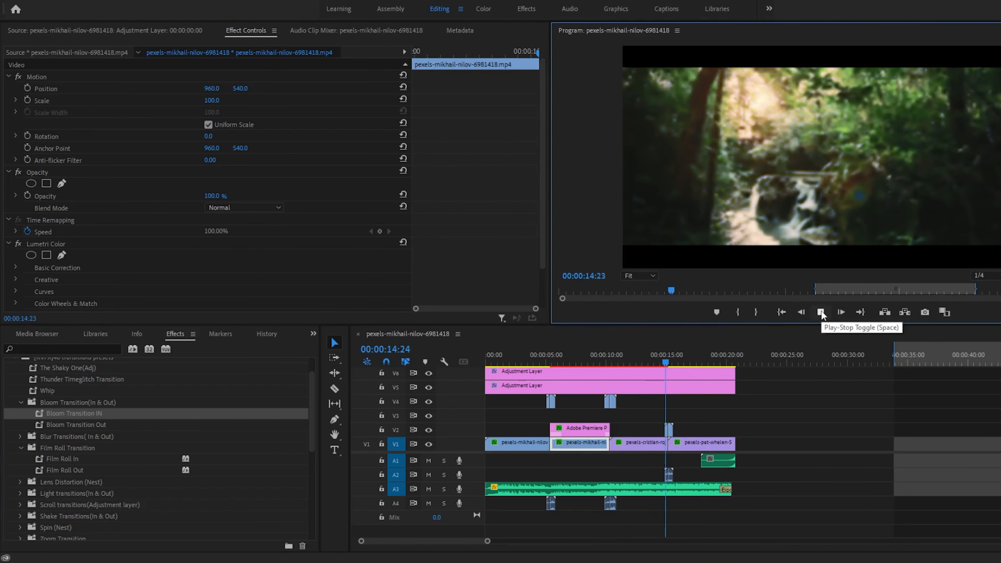
click(821, 314)
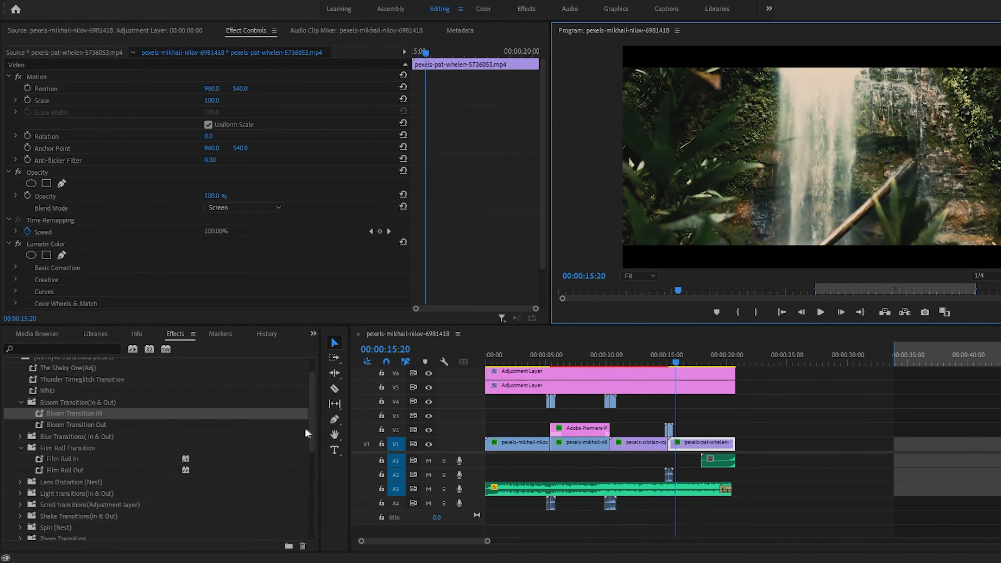
Step: Apply the Lens Distortion preset to the fourth clip on V1, play from 00:00:14:20 and revisit the clip's start at 00:00:15:12
click(20, 482)
drag(75, 493, 669, 431)
click(664, 356)
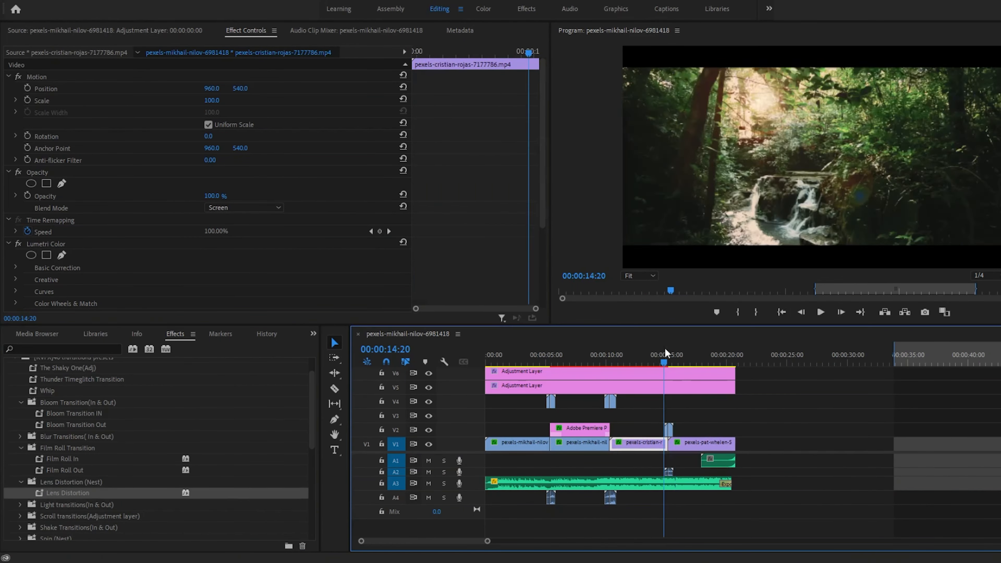
click(820, 312)
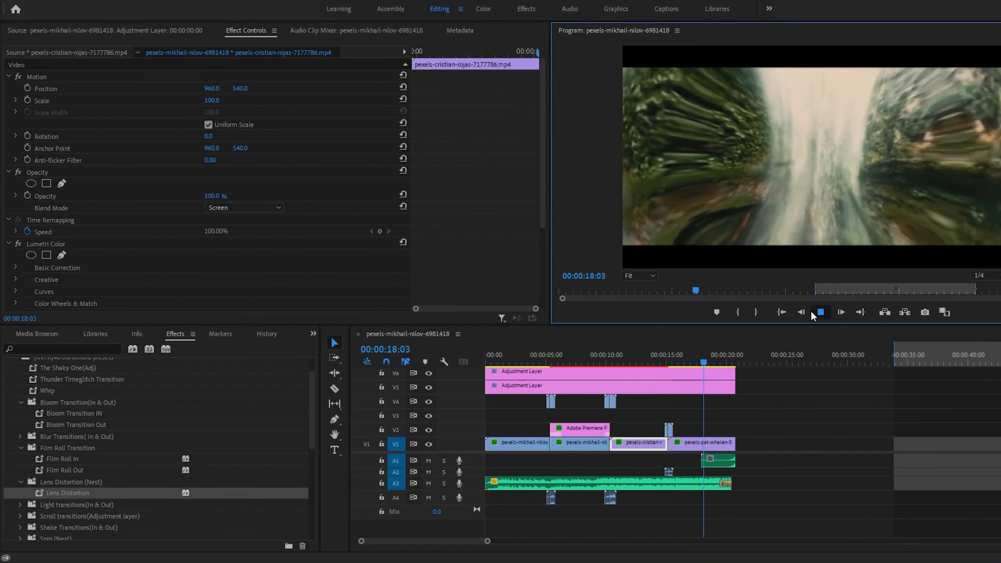
click(815, 313)
mouse_move(684, 358)
mouse_down()
mouse_move(704, 356)
mouse_move(674, 354)
mouse_up()
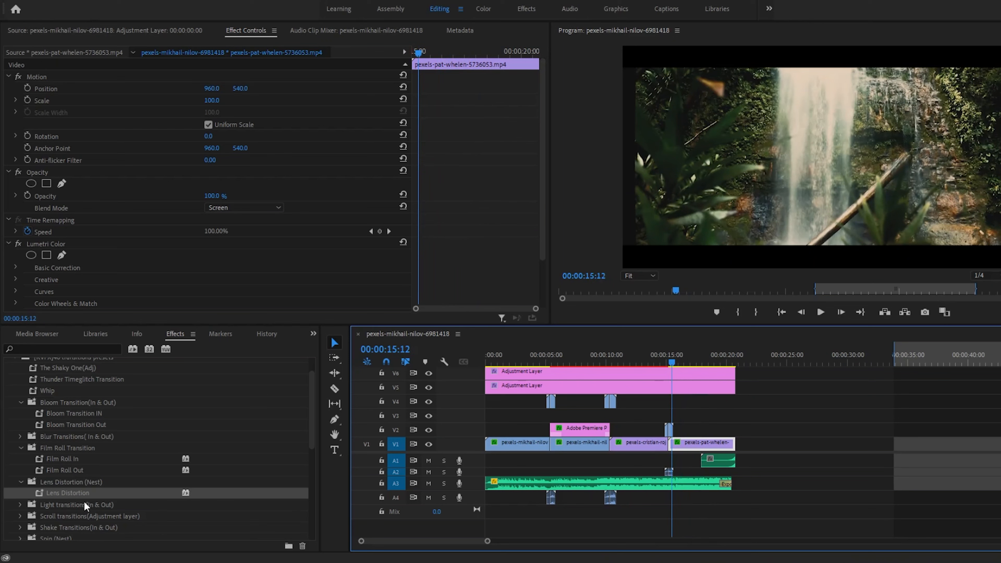
Step: Copy the first two V1 clips into the empty area of V1 starting at about 00:00:23:17 and preview the copies
drag(314, 426, 318, 386)
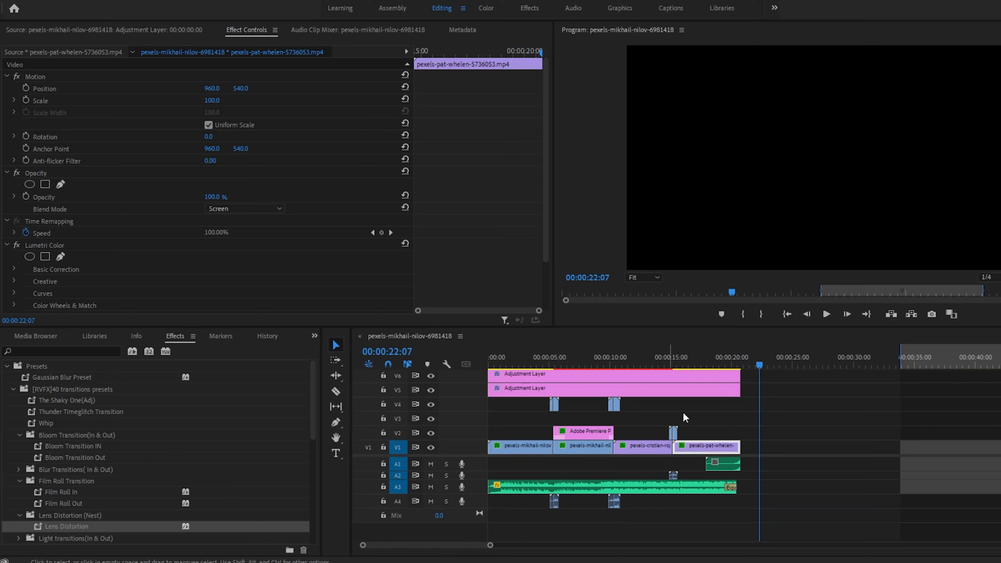
click(778, 367)
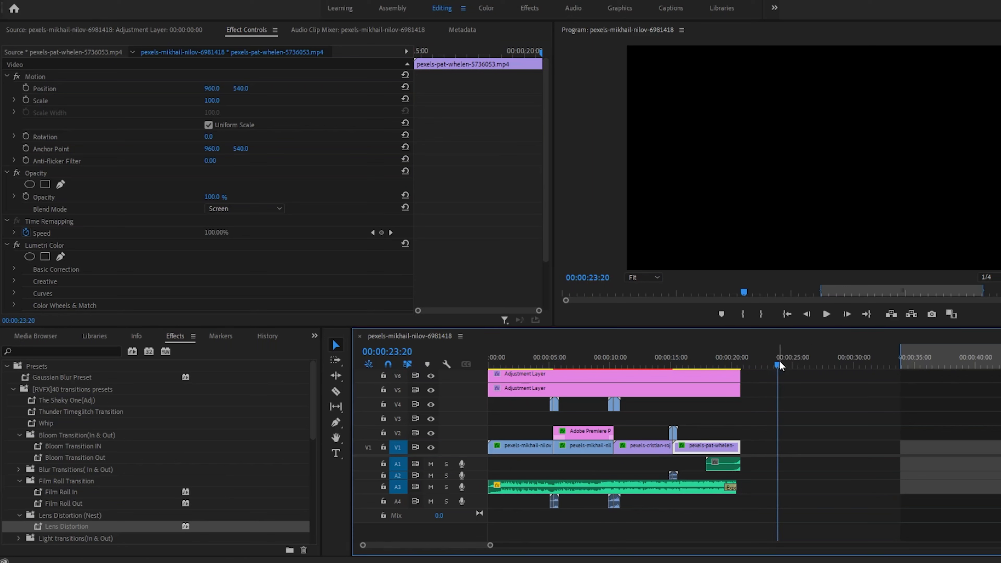
click(751, 448)
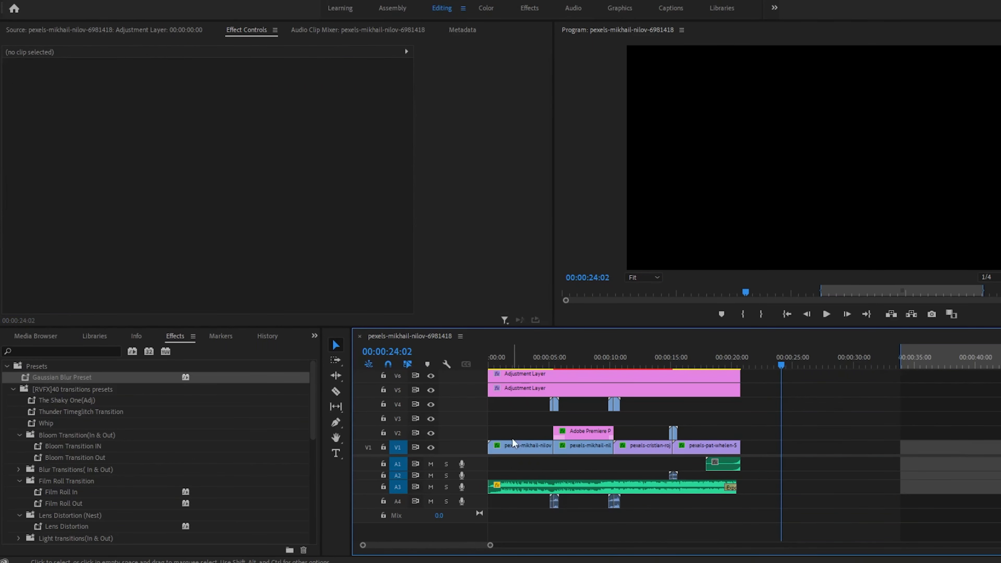
drag(512, 425, 538, 448)
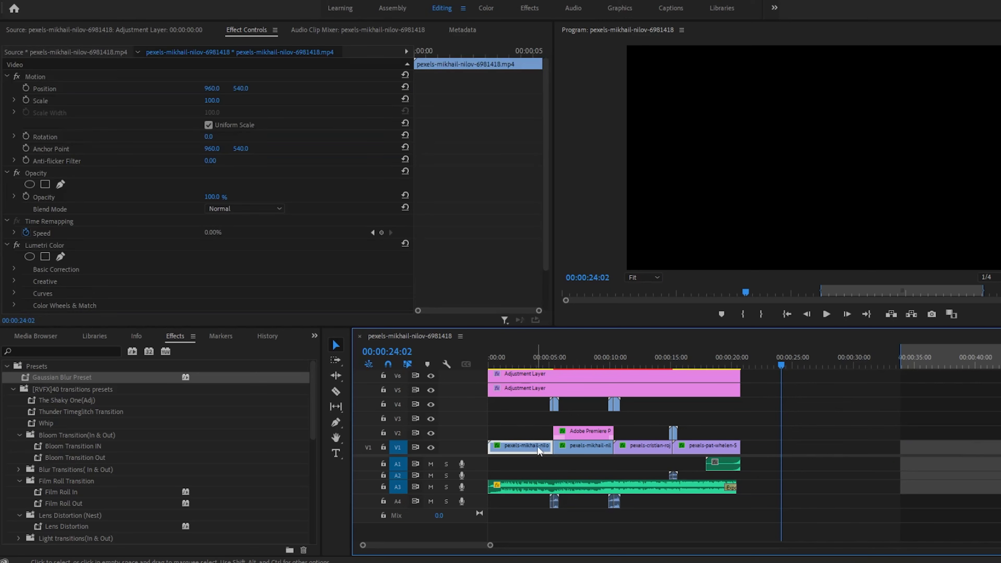
shift+click(580, 453)
drag(527, 445, 813, 447)
drag(796, 366, 854, 374)
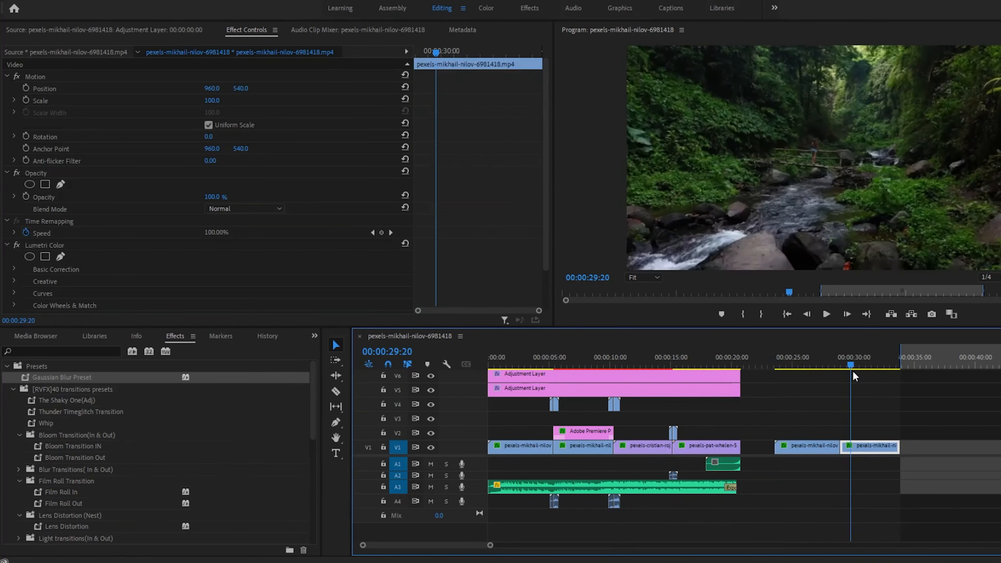
Step: Stack the second copied clip on V2 directly above the first copy, play both from their start and enlarge the timeline area
drag(863, 446, 840, 430)
click(792, 366)
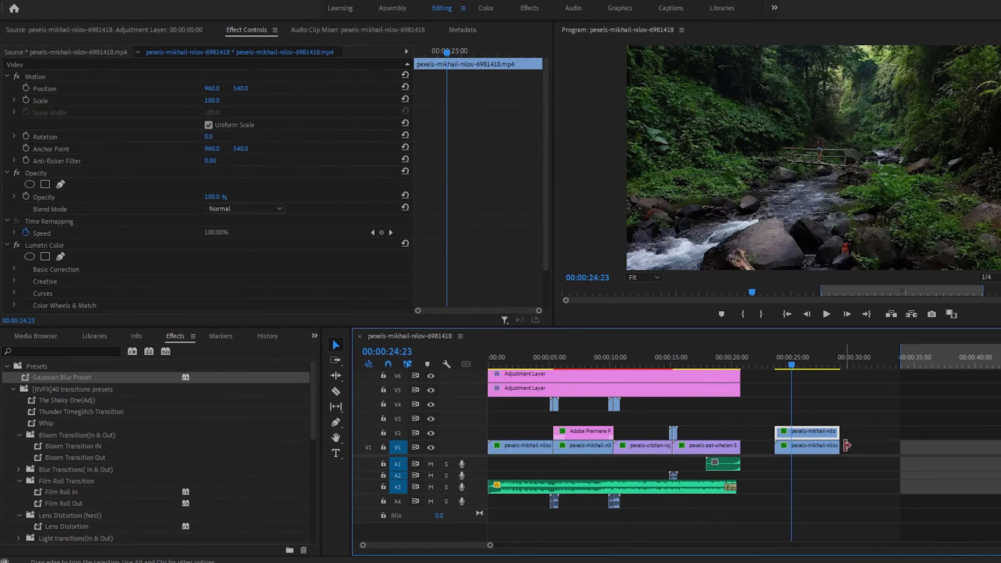
key(space)
click(774, 359)
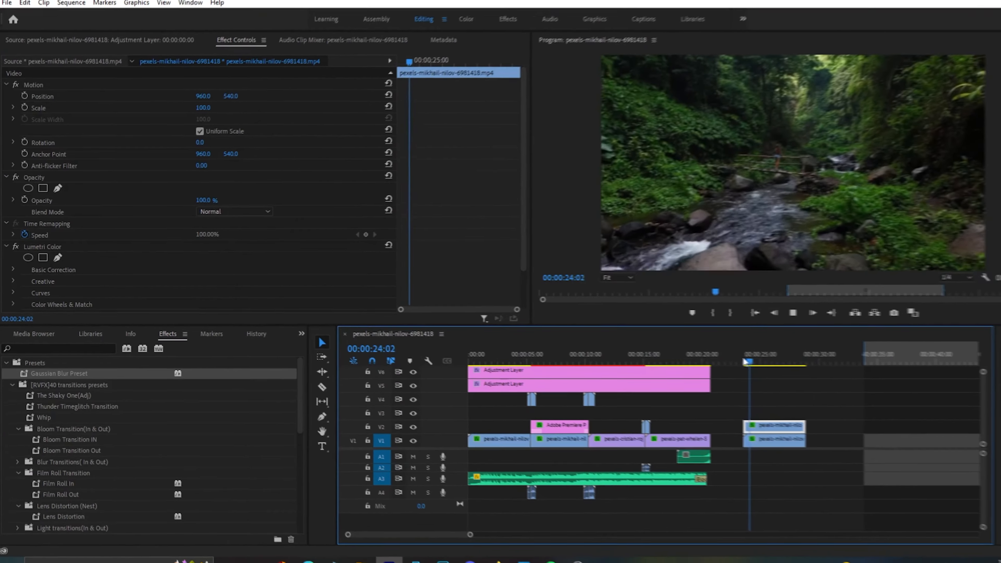
key(space)
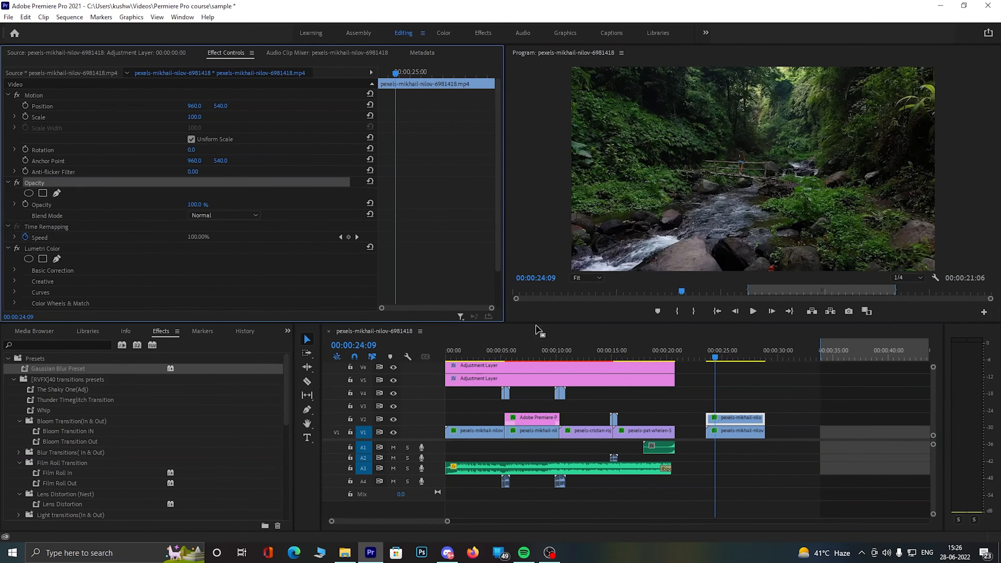
drag(590, 327, 527, 280)
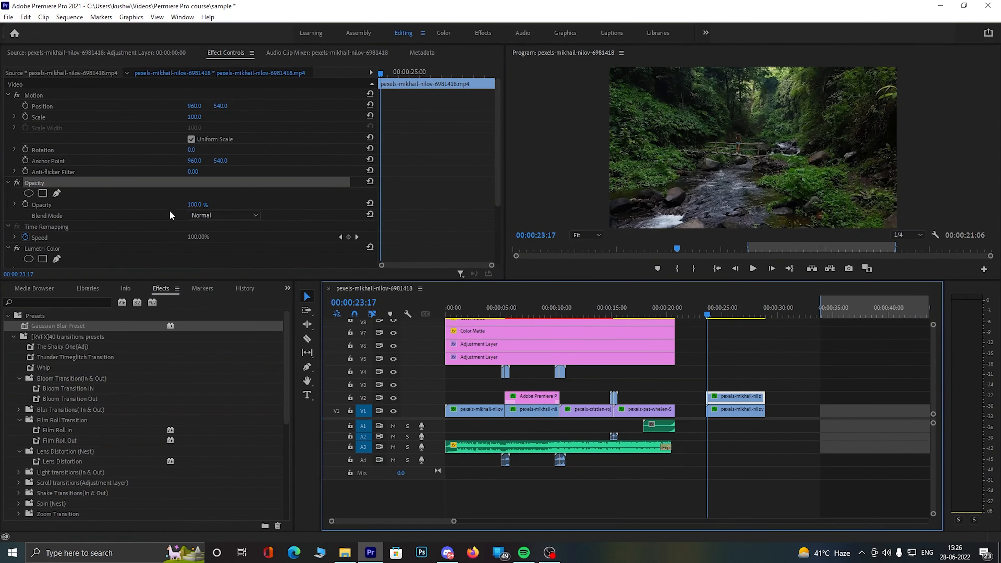
Step: Add a freeform opacity mask to the V2 clip, enable Mask Path keyframing and stretch a four-sided diagonal outline beyond the frame
click(56, 194)
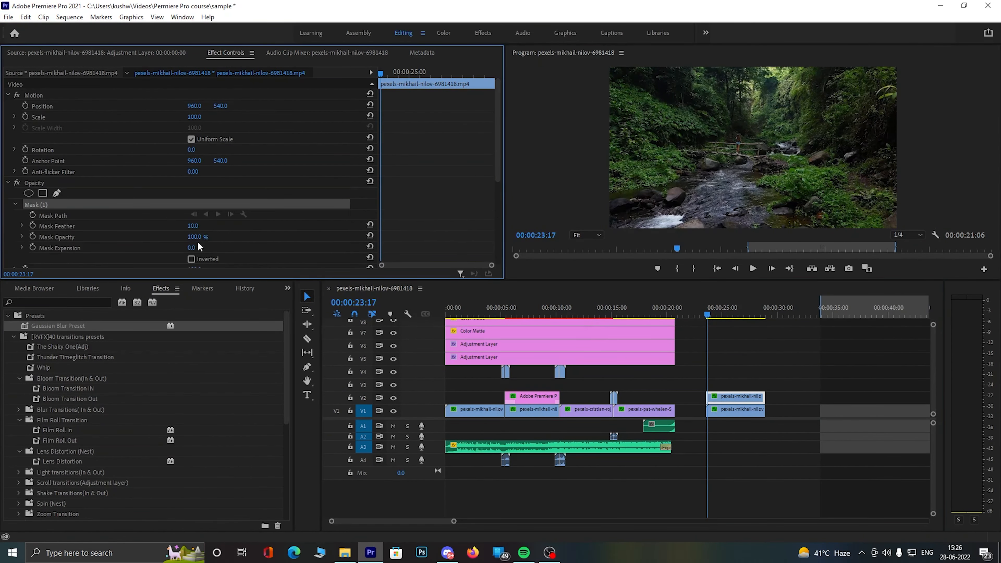
click(32, 215)
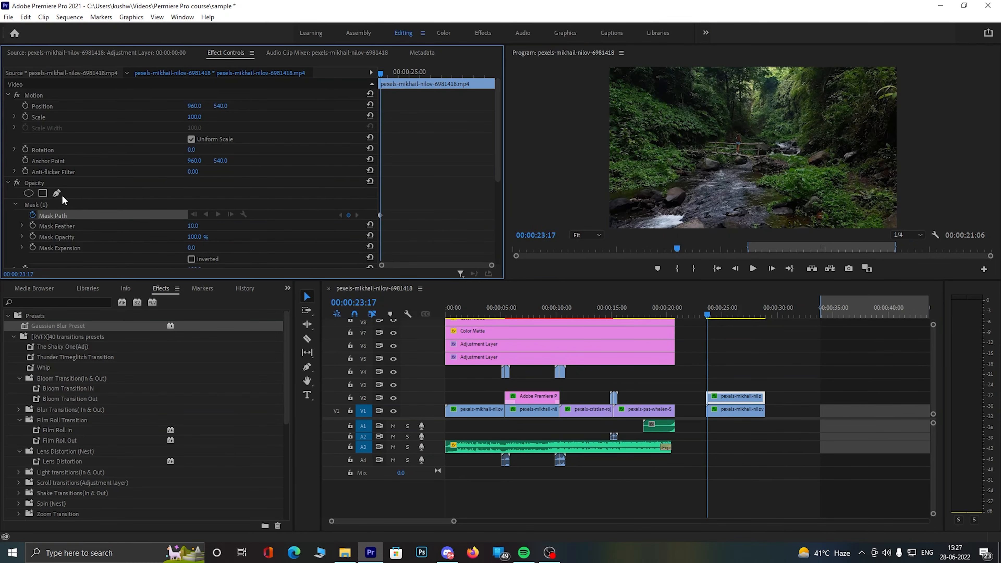
click(146, 203)
click(622, 72)
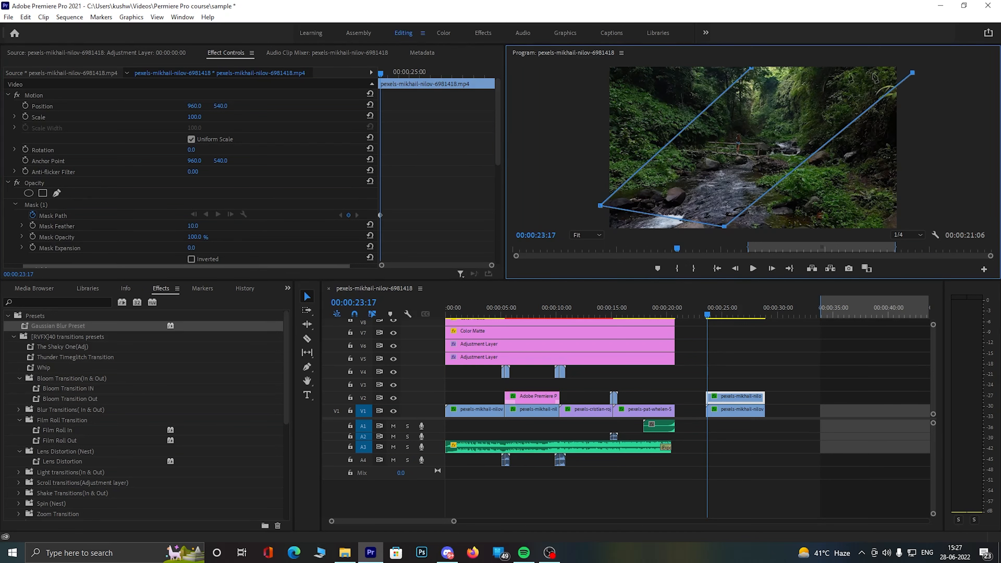
drag(797, 70, 795, 57)
drag(721, 216, 678, 276)
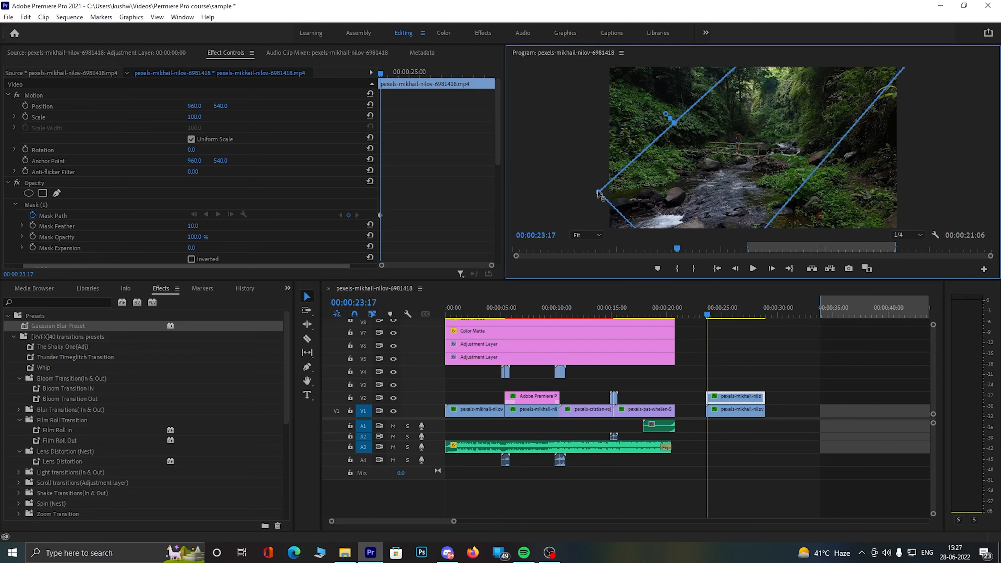
drag(598, 193, 516, 242)
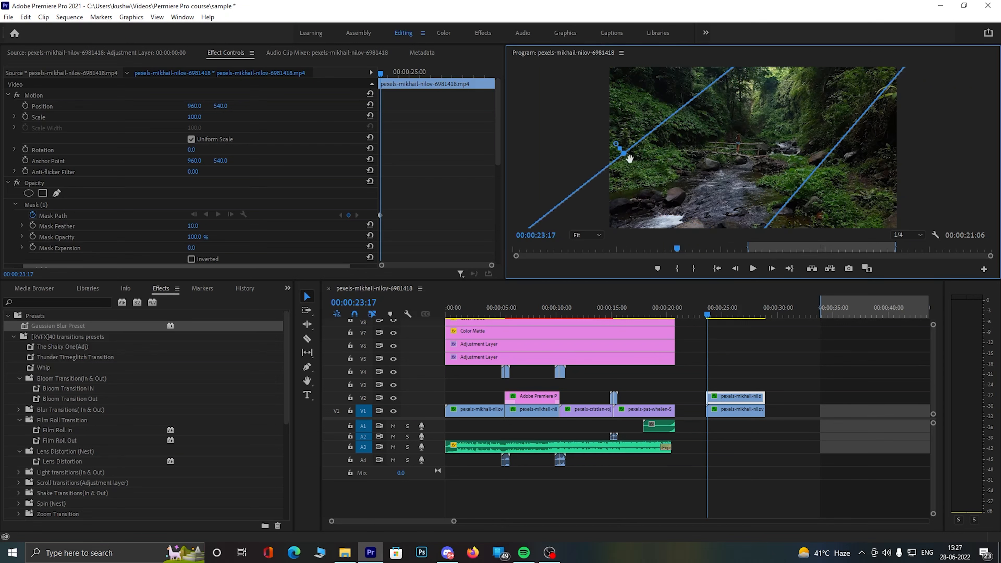
drag(623, 153, 656, 148)
click(731, 400)
mouse_move(729, 312)
mouse_down()
mouse_move(710, 313)
mouse_move(721, 313)
mouse_up()
drag(497, 162, 496, 196)
right_click(93, 200)
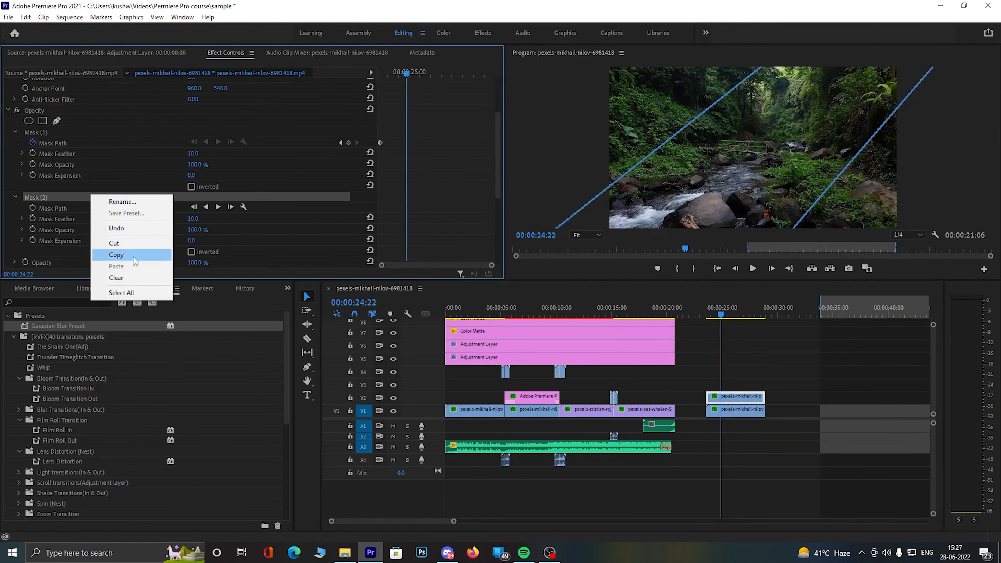
click(118, 284)
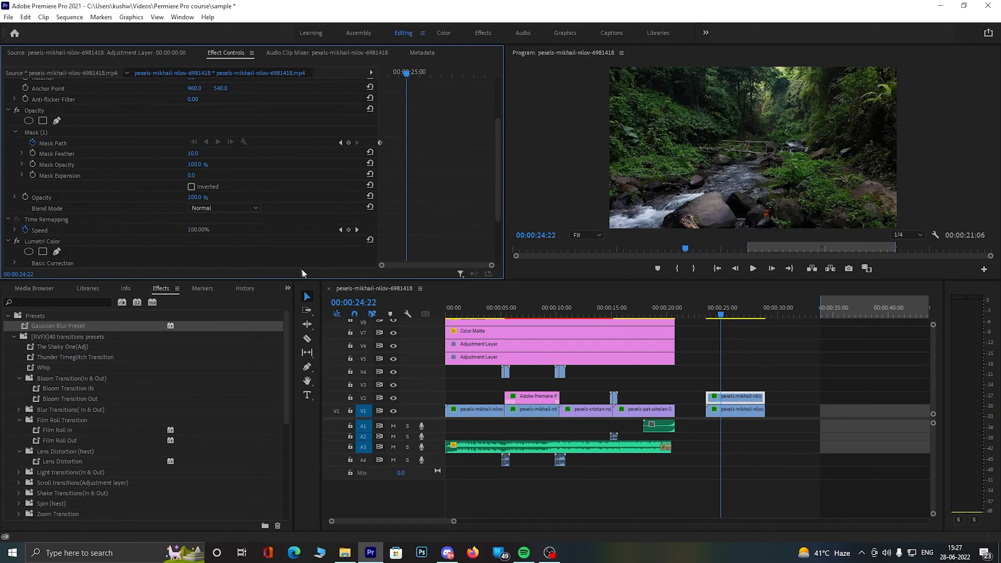
key(ctrl+z)
Step: Delete the empty Mask (1) from the V2 clip's Opacity effect and reselect the clip at 00:00:24:09
right_click(65, 134)
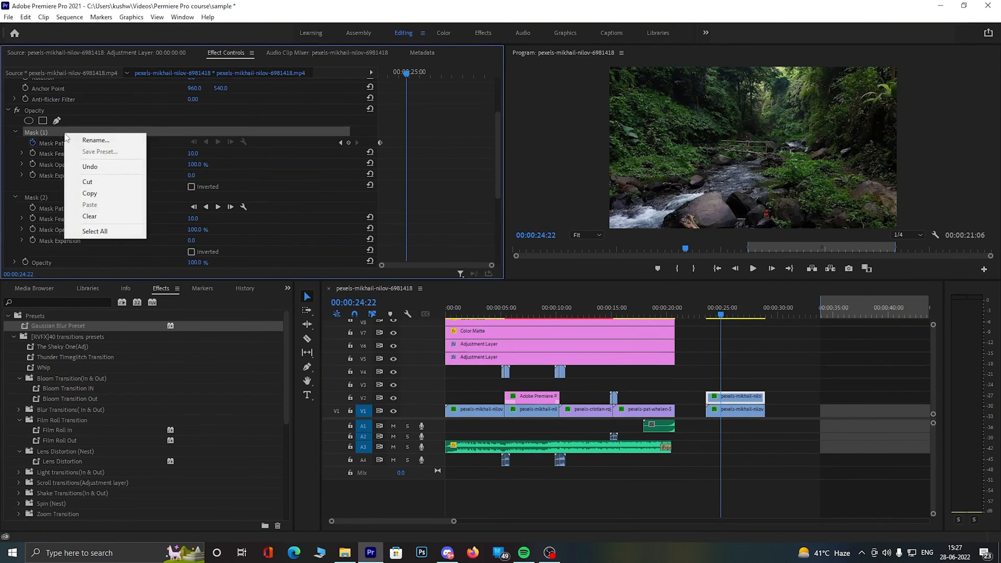
click(107, 219)
mouse_move(714, 310)
mouse_down()
mouse_move(758, 310)
mouse_move(715, 311)
mouse_up()
click(681, 172)
click(735, 410)
click(735, 398)
click(645, 234)
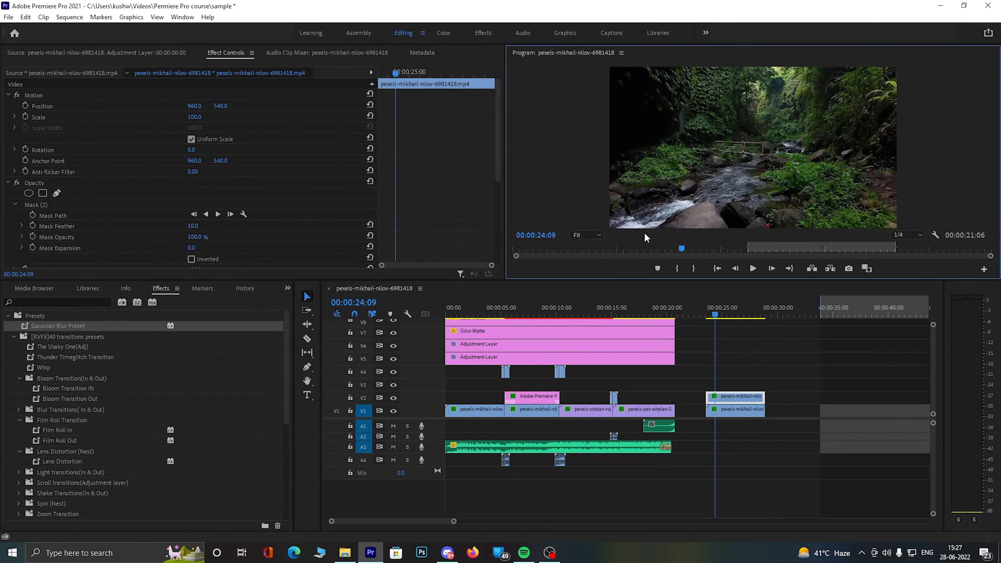
Step: Invert Mask (2) and keyframe its path at the clip's start, positioned outside the frame's upper-left corner
click(43, 205)
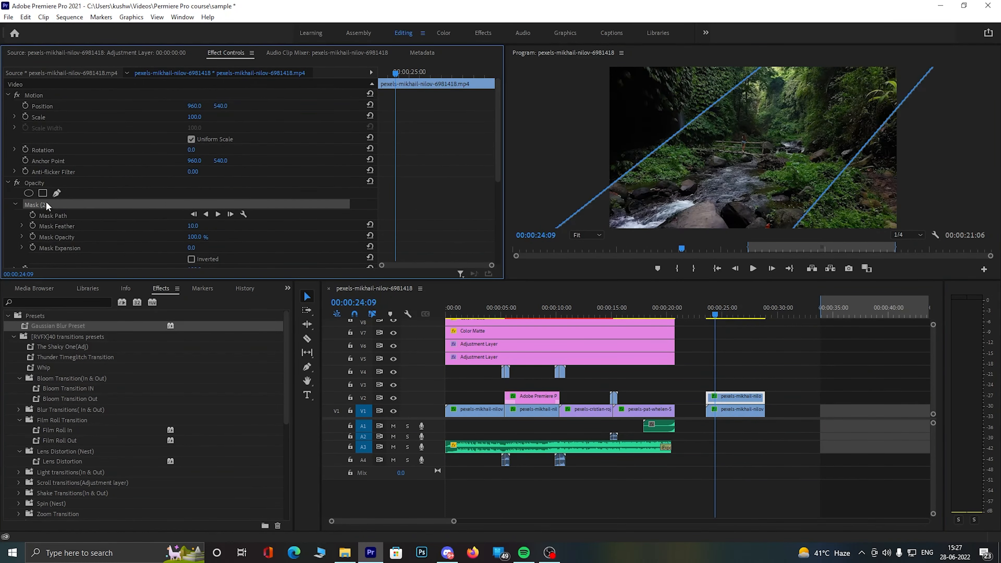
click(193, 260)
drag(695, 184, 557, 95)
drag(596, 204, 538, 115)
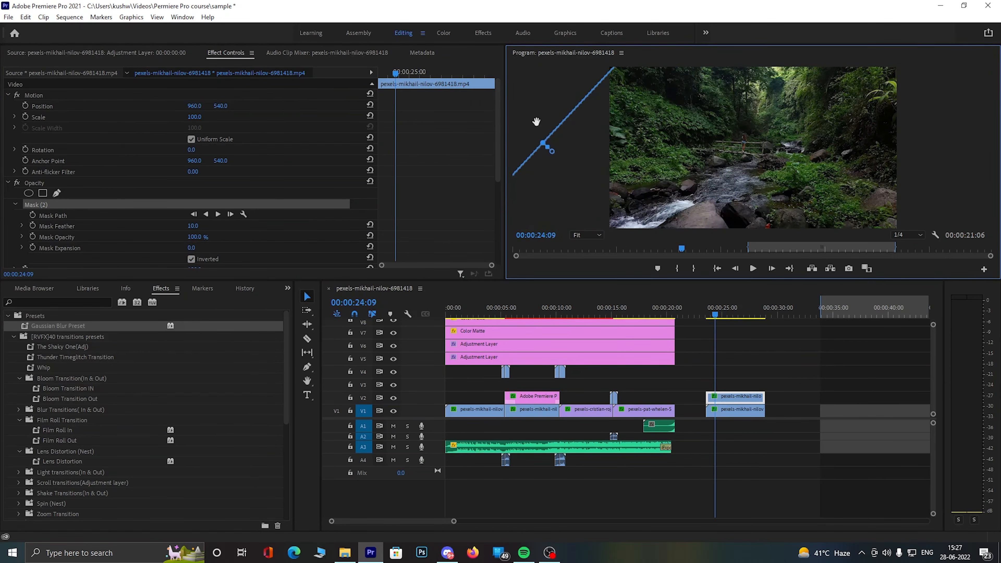
click(33, 214)
drag(394, 215, 376, 217)
Step: Keyframe Mask (2) at 00:00:28:19 with its outline moved and reshaped to cover the whole frame, and play the stacked clips
drag(395, 73, 490, 76)
click(55, 208)
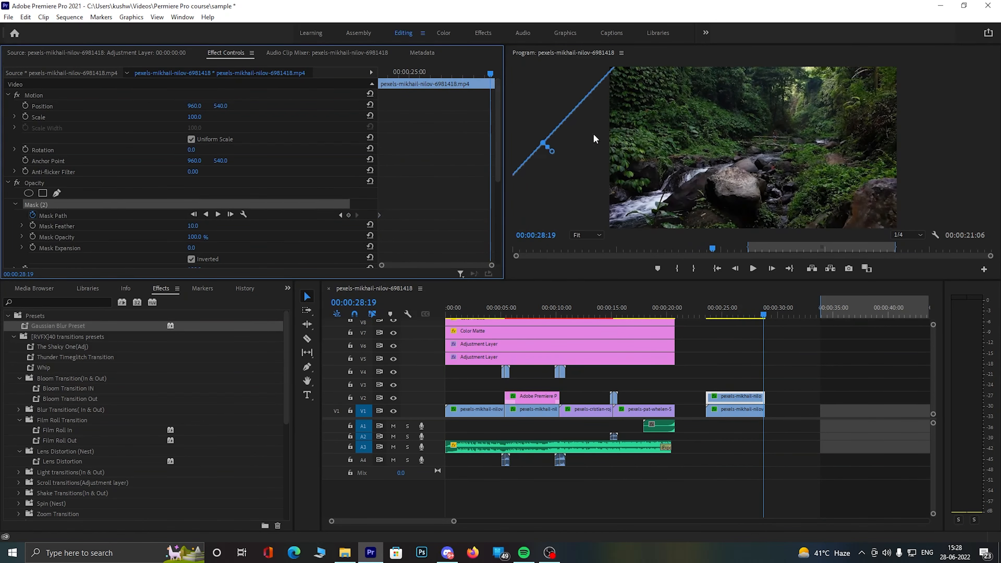
drag(545, 110, 781, 176)
drag(651, 147, 638, 142)
drag(600, 225, 612, 320)
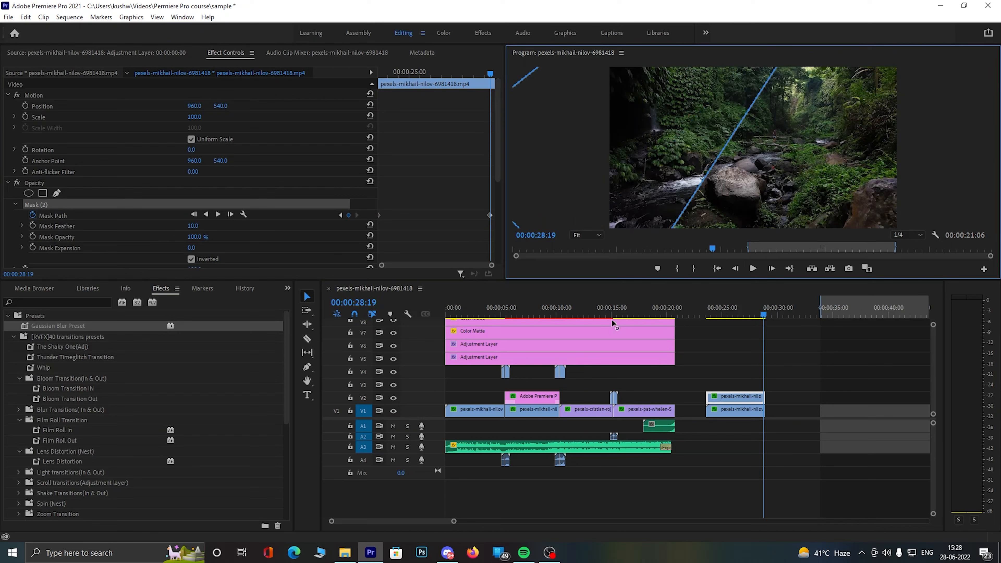
drag(773, 73, 977, 120)
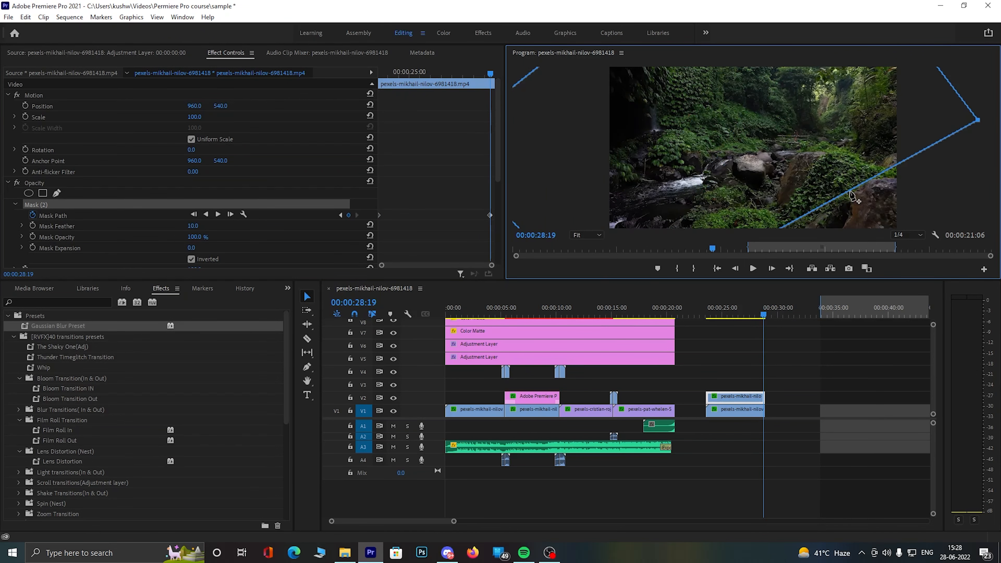
drag(848, 192, 927, 263)
drag(738, 314, 696, 316)
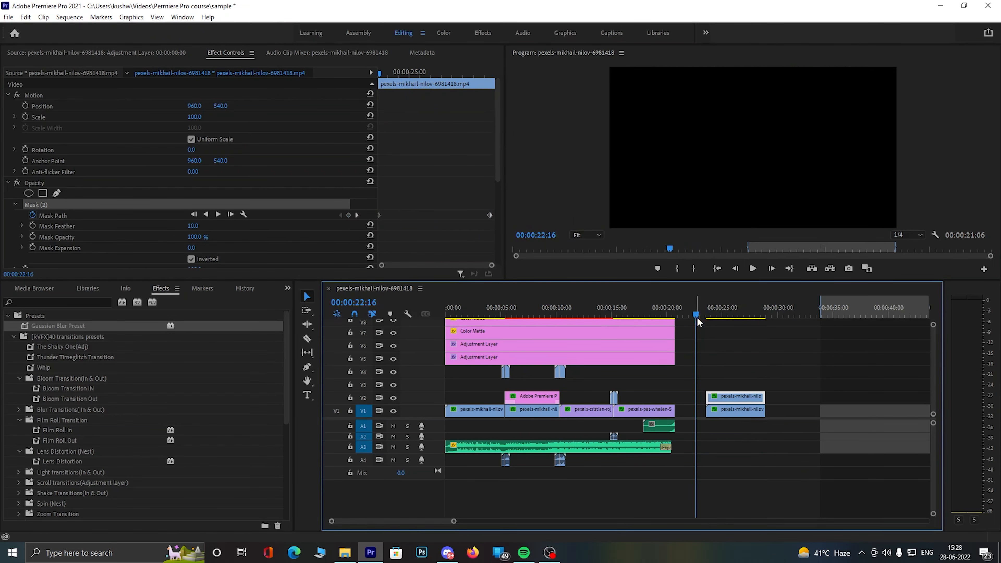
key(space)
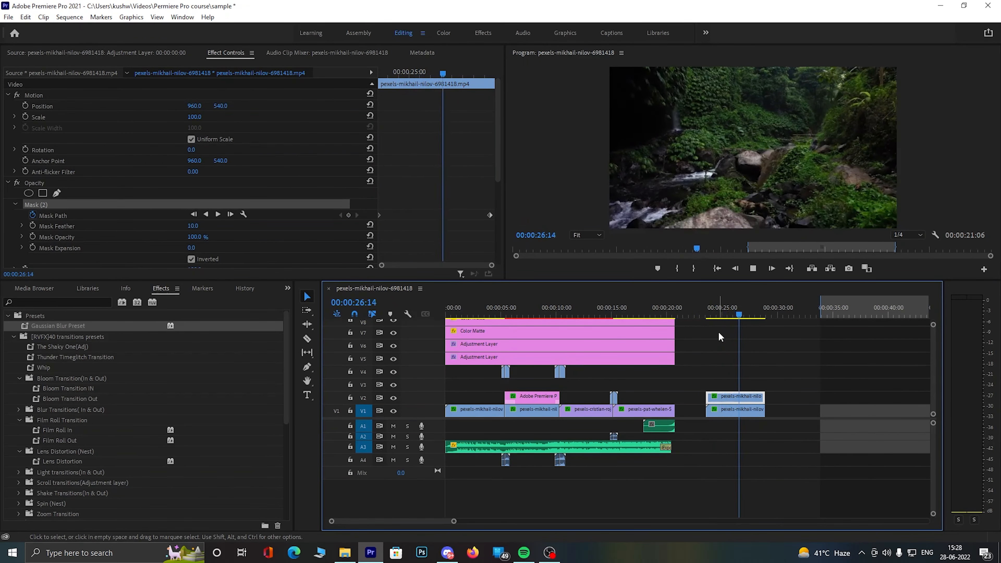
key(space)
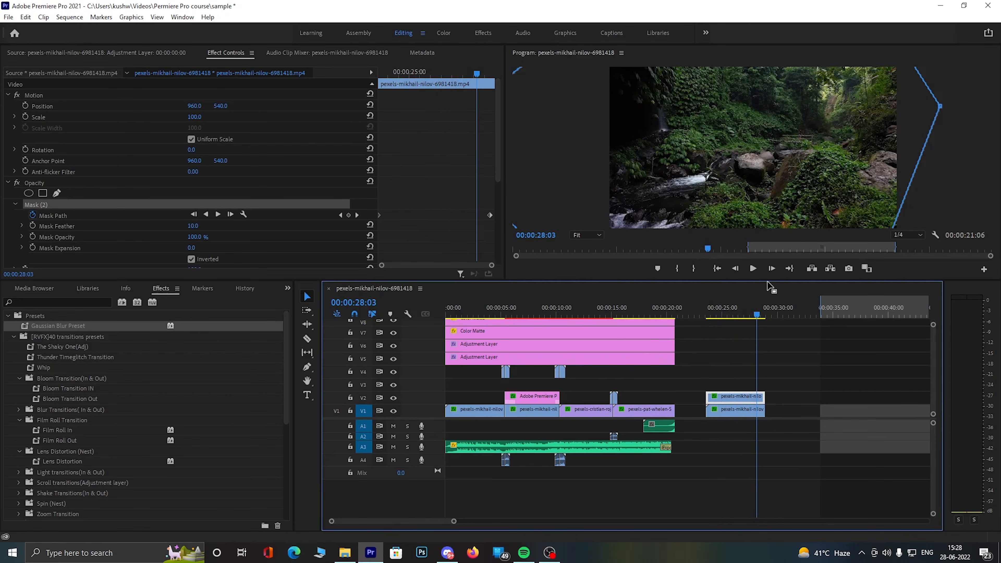
Step: Enlarge the preview area, set Mask (2)'s feather to 209 and play the wipe from the clips' start
drag(767, 282, 750, 362)
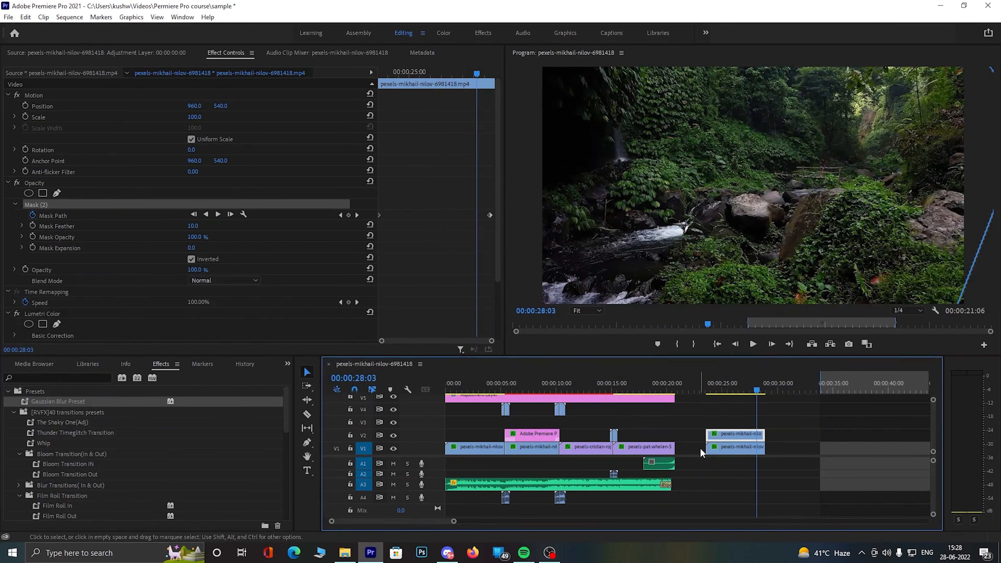
click(722, 390)
drag(194, 226, 272, 226)
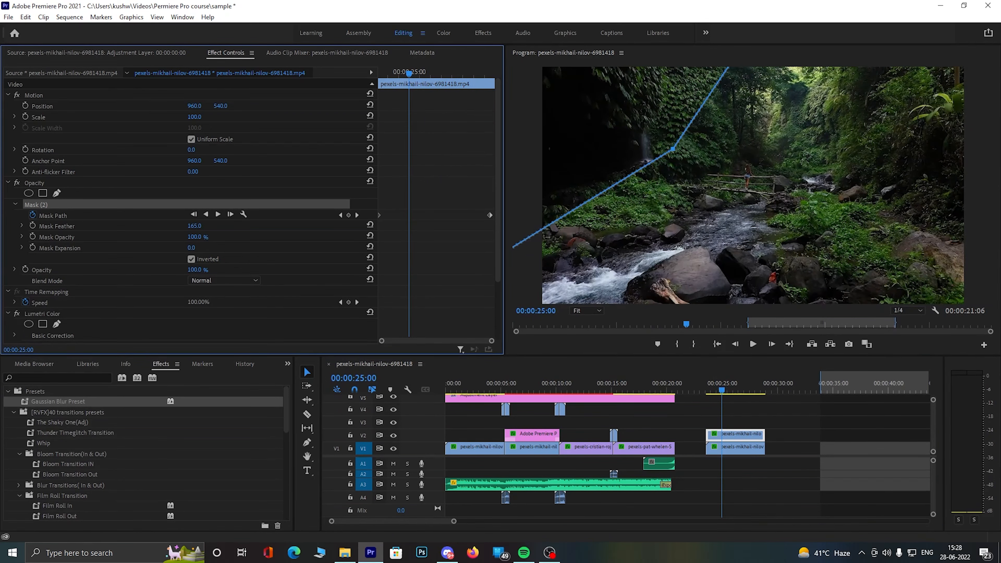
key(space)
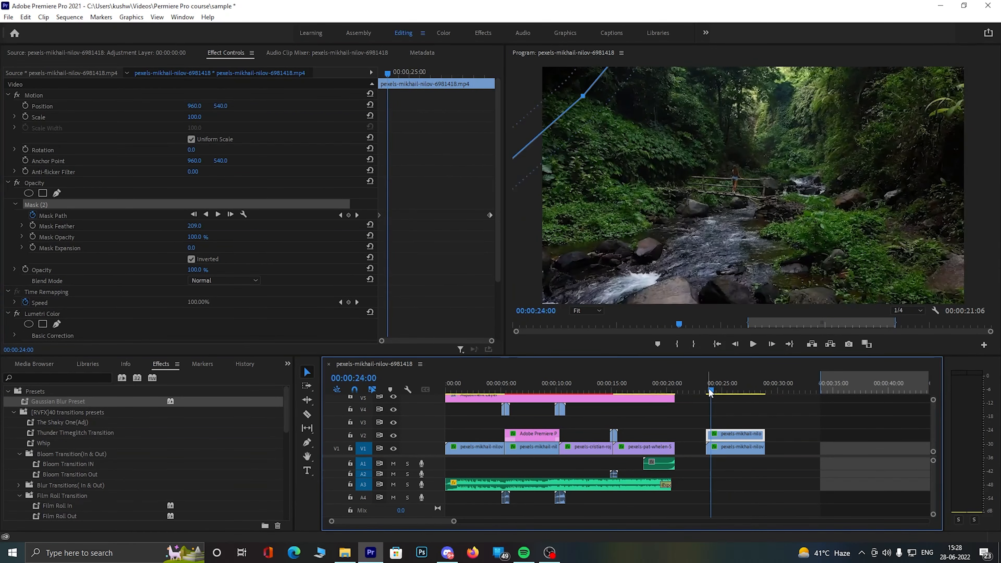
click(698, 390)
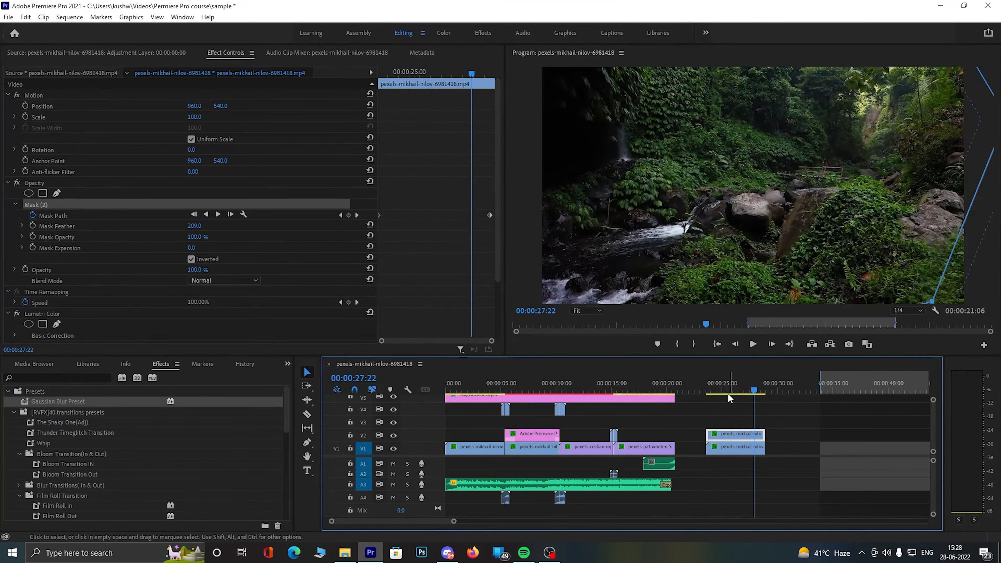
click(706, 391)
key(space)
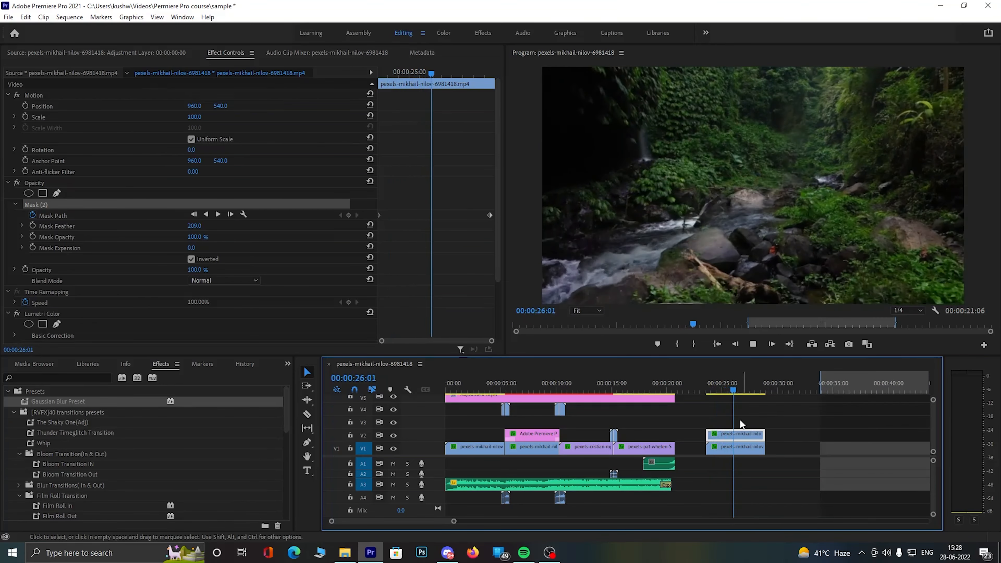
key(space)
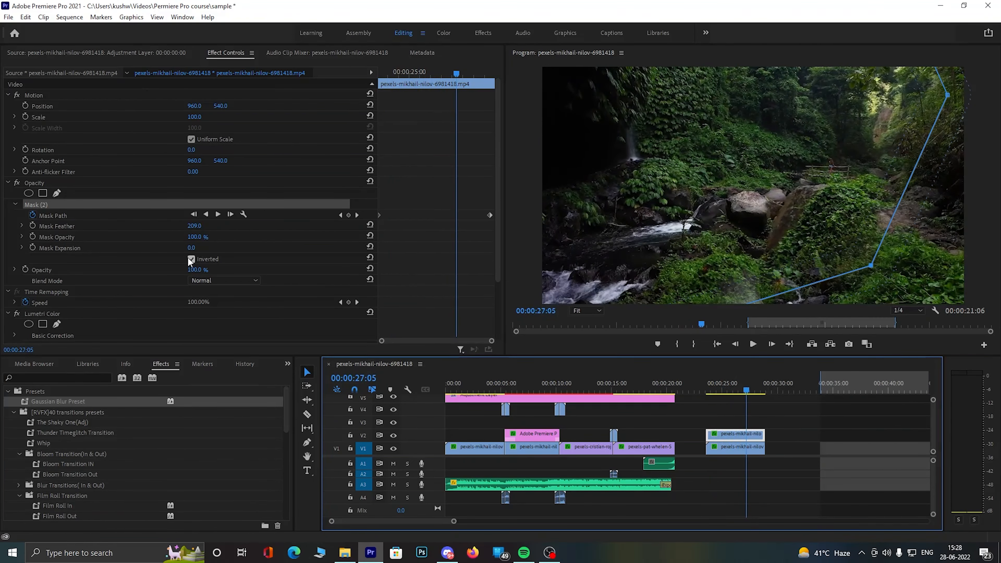
Step: Set Mask (2)'s expansion to 75 and replay the wipe from the start of the stacked clips
click(191, 247)
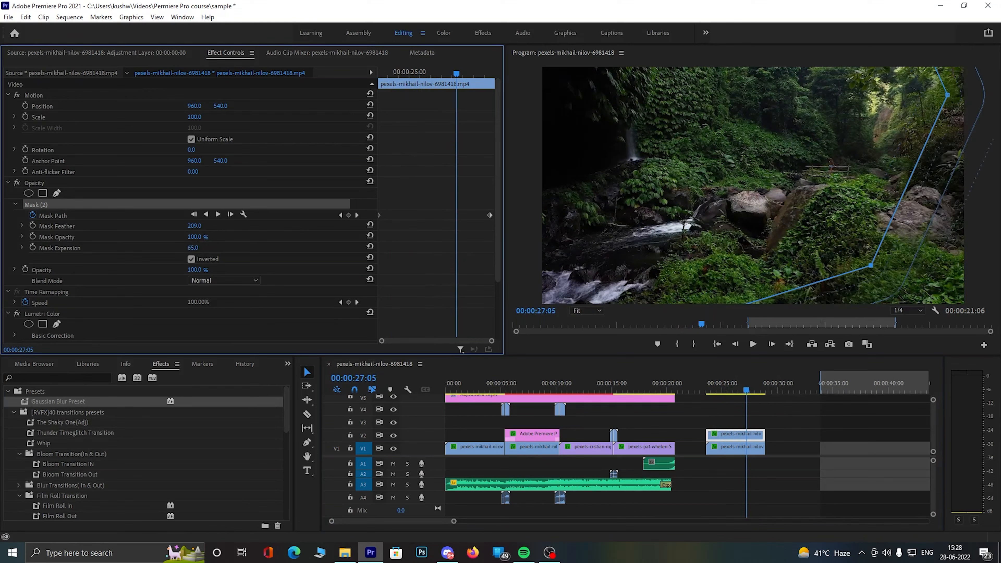
drag(198, 247, 197, 248)
key(space)
key(space)
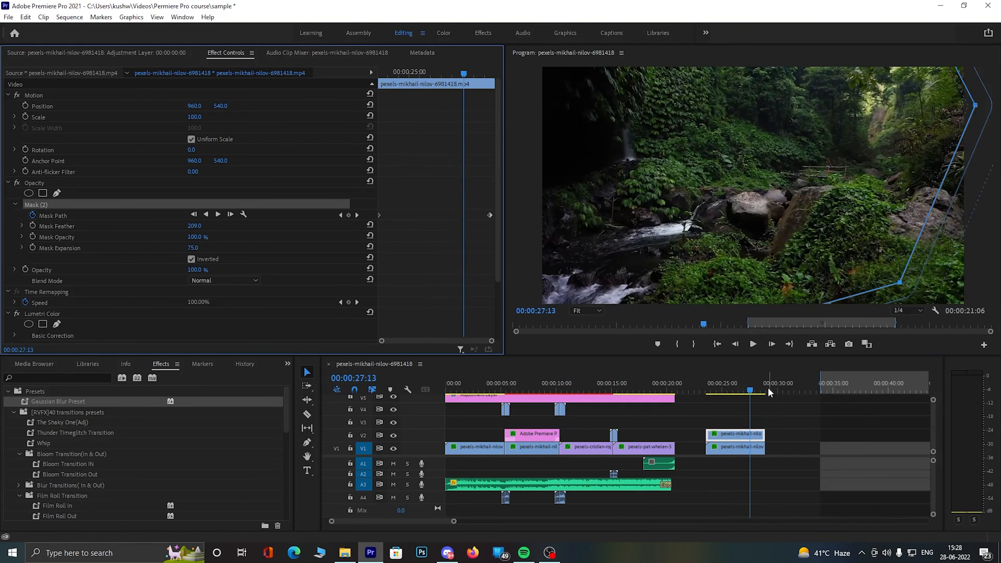
click(710, 383)
key(space)
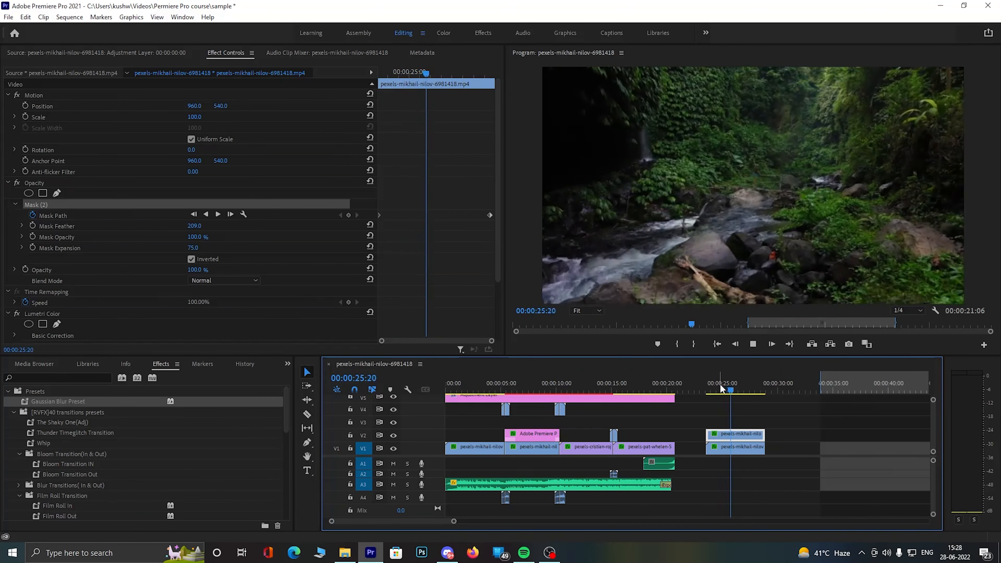
key(space)
Step: Save the V2 clip's Opacity effect as a preset named "fade right pre" and select it among the presets
click(42, 183)
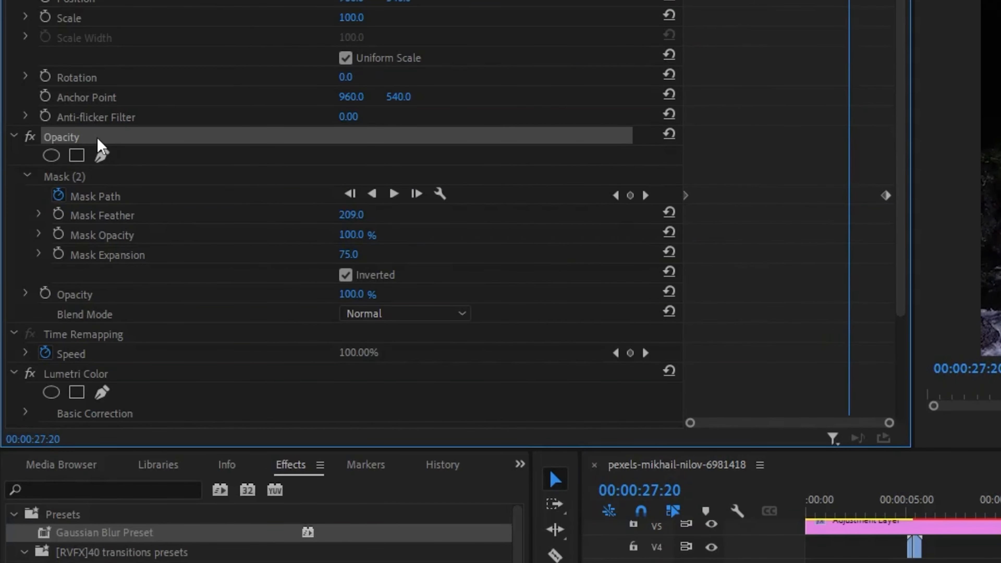
right_click(97, 136)
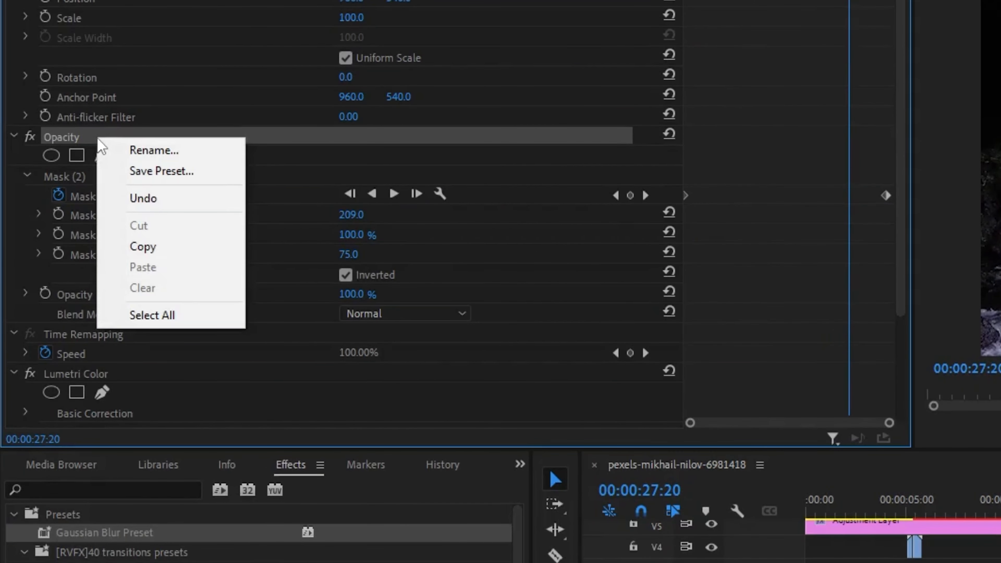
click(197, 173)
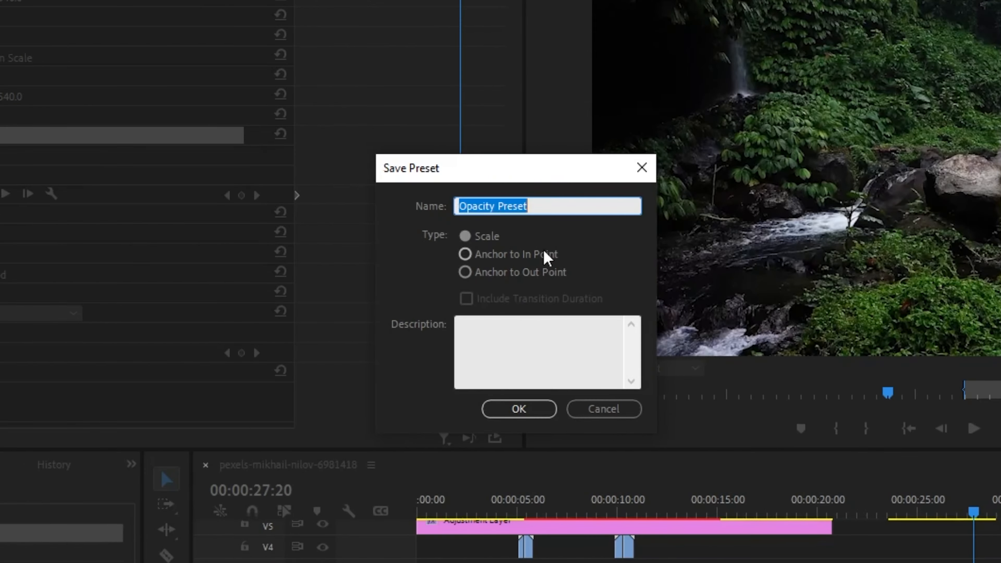
text(fade right pre)
key(Return)
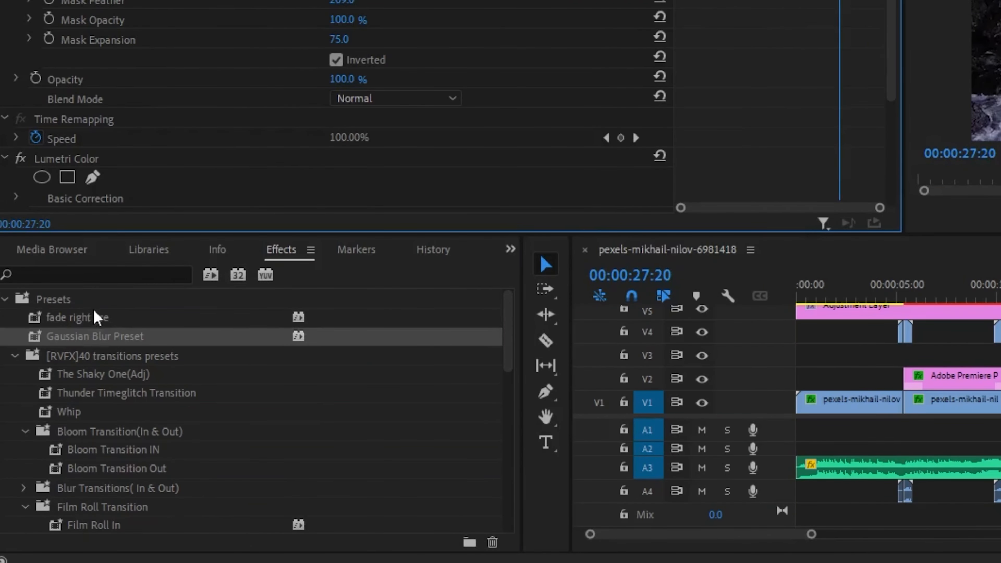
click(94, 336)
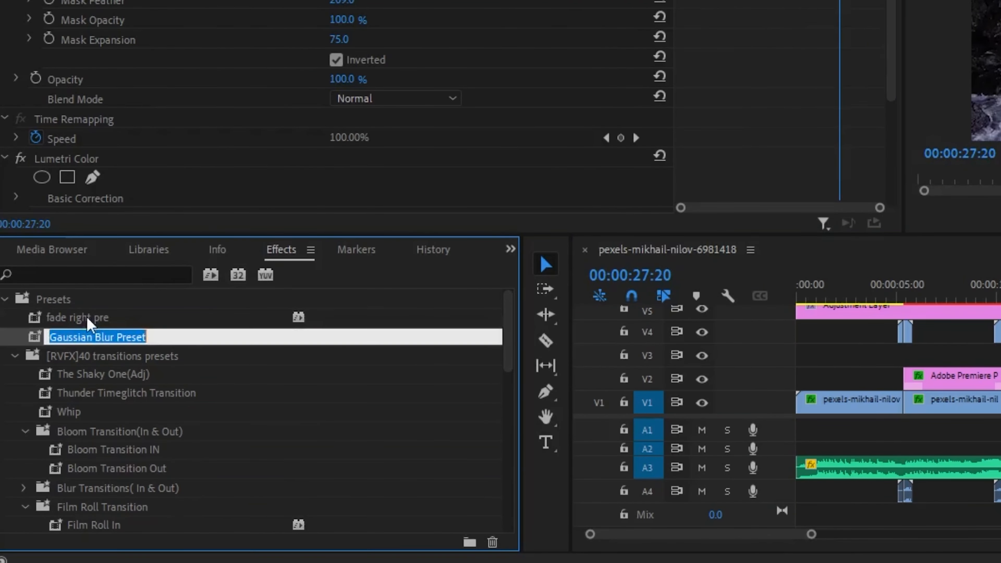
click(90, 319)
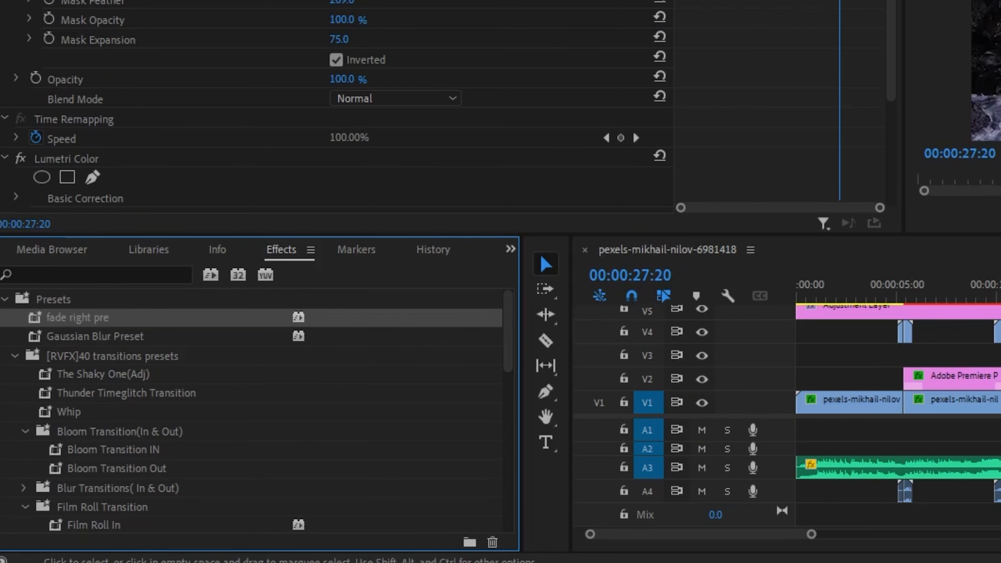
Step: Delete both stacked clips from V1 and V2 and move the playhead to 00:00:12:07 over the third V1 clip
click(985, 355)
right_click(927, 461)
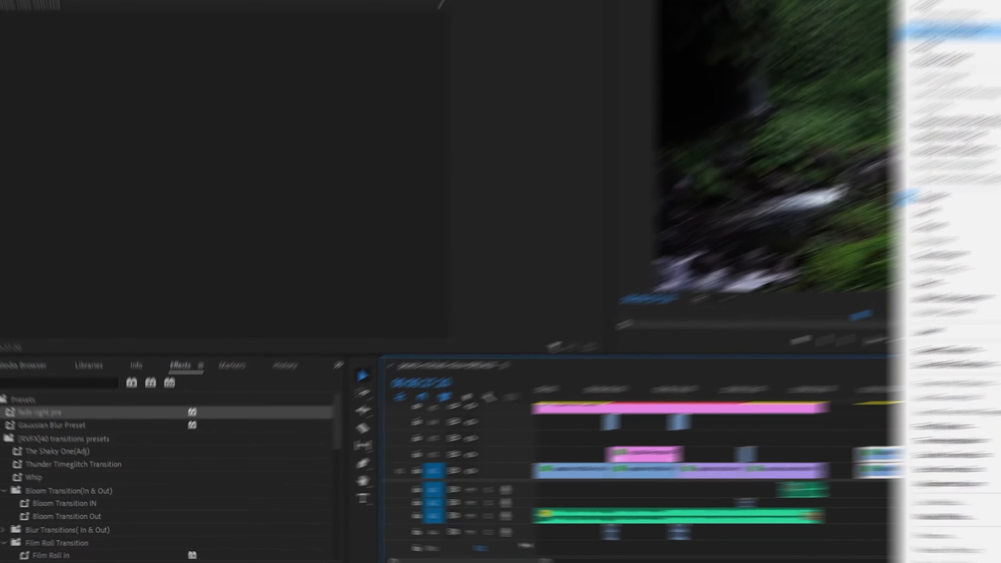
click(849, 94)
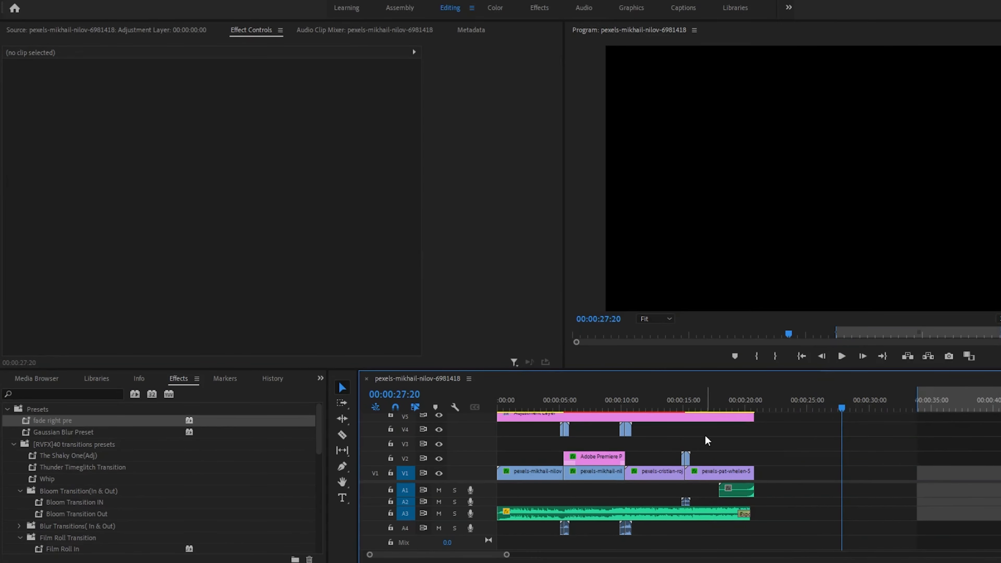
click(650, 408)
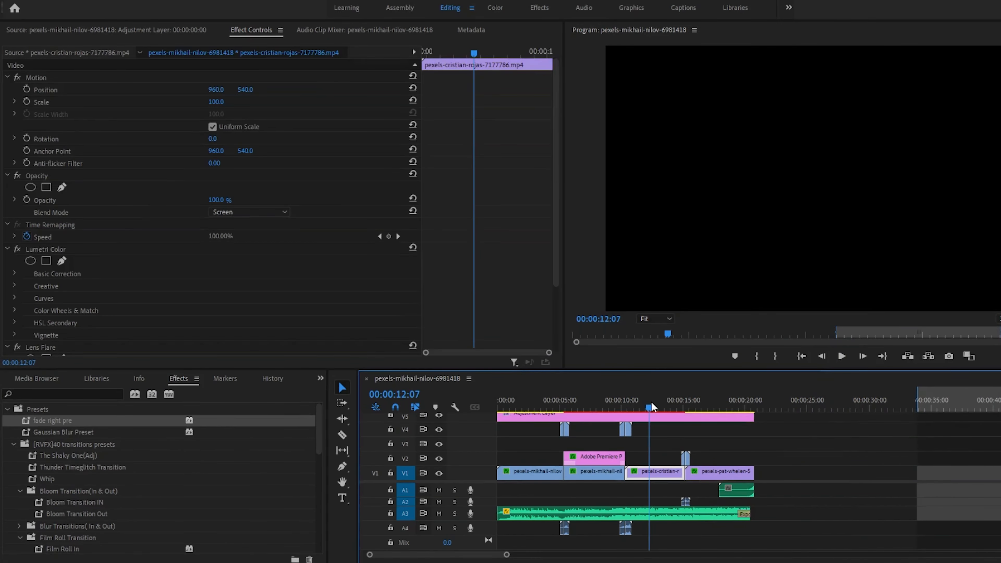
Step: Duplicate the last V1 clip into the empty area of V1, stack a copy of the second V1 clip above it on V2, and move the playhead to 00:00:27:06
click(583, 408)
click(723, 472)
click(705, 408)
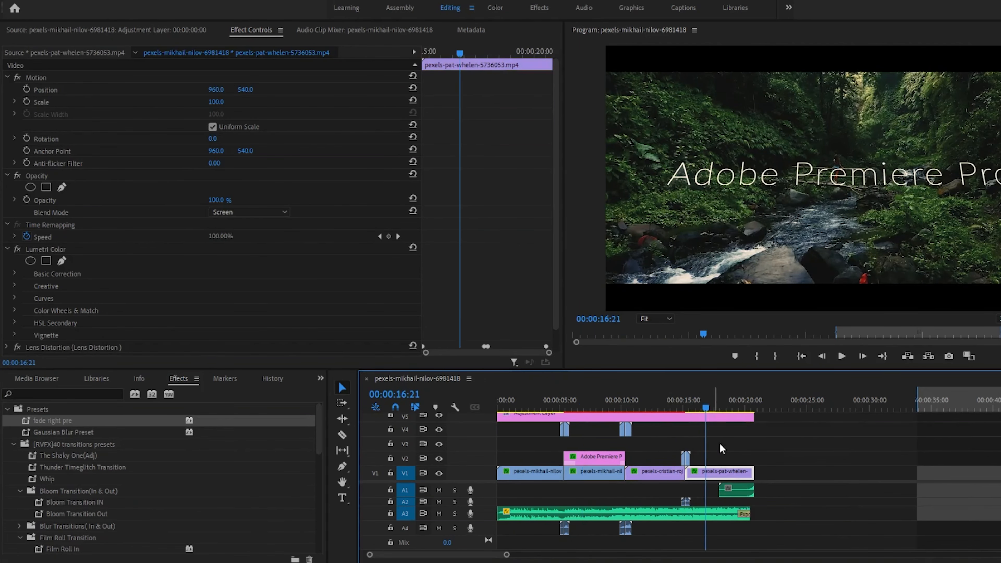
alt+drag(728, 474, 844, 474)
alt+drag(587, 475, 869, 458)
click(834, 408)
click(847, 459)
drag(555, 157, 556, 189)
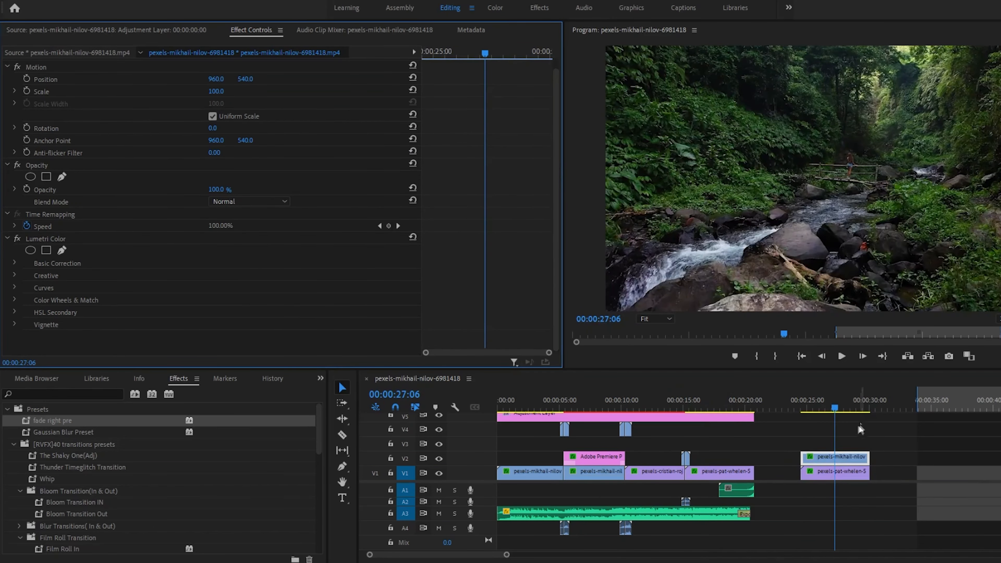
Step: Remove the Lens Distortion effect from the duplicated V1 clip beneath the V2 copy
click(849, 473)
right_click(83, 350)
click(130, 443)
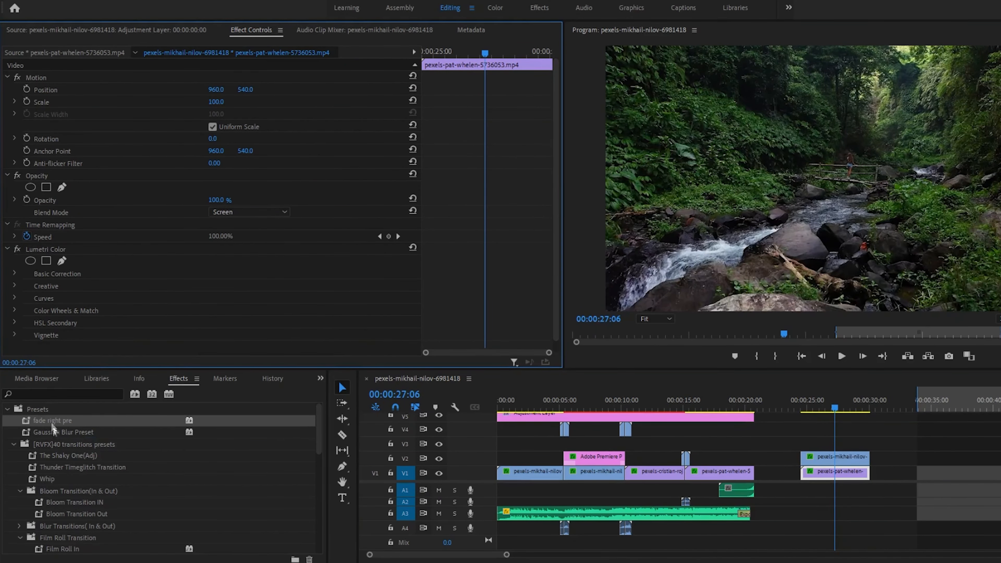
Step: Apply the "fade right pre" preset to the duplicated V2 clip and play the wipe from the start of the stacked clips
drag(52, 425, 370, 443)
drag(841, 456, 842, 458)
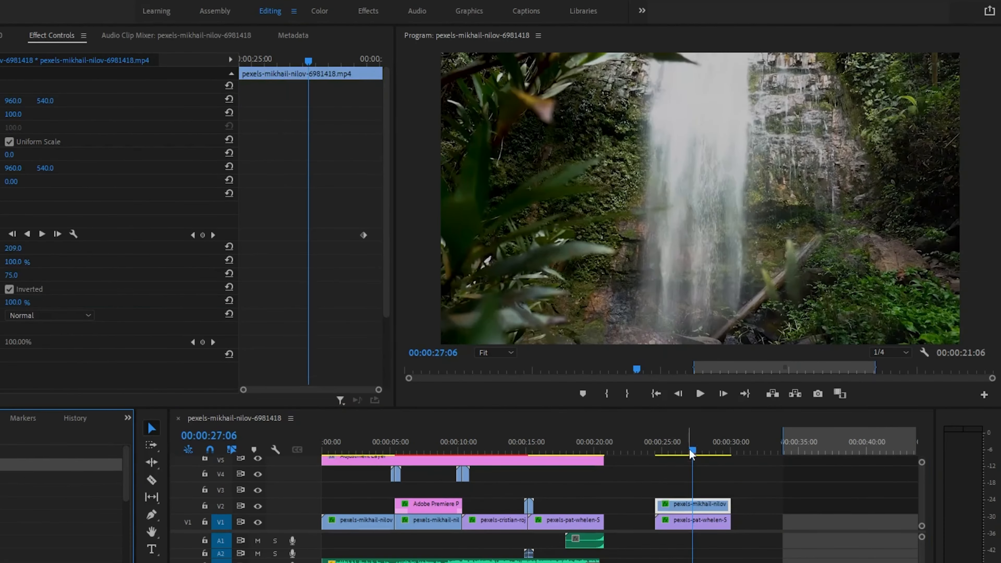
click(797, 406)
key(space)
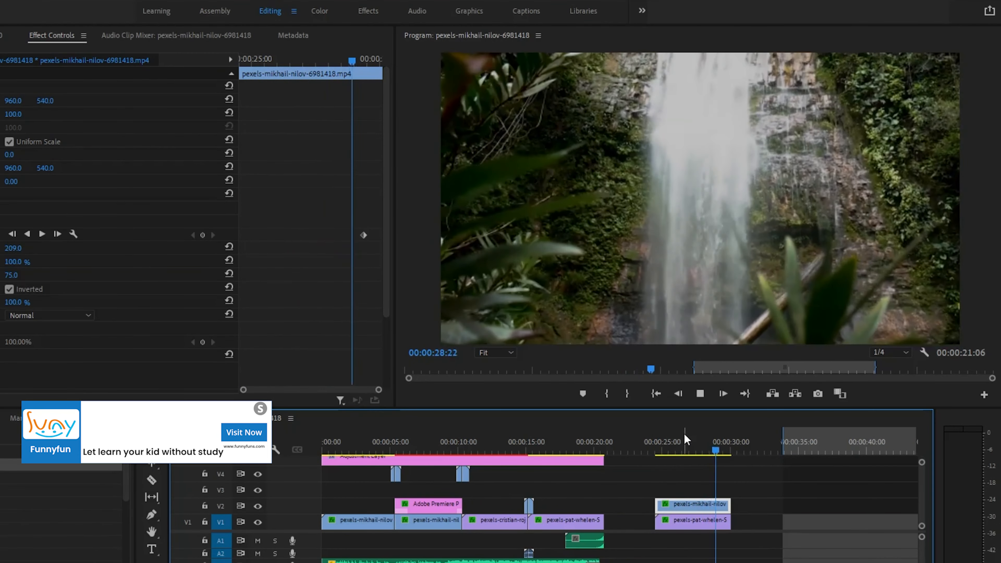
key(space)
key(space)
key(space)
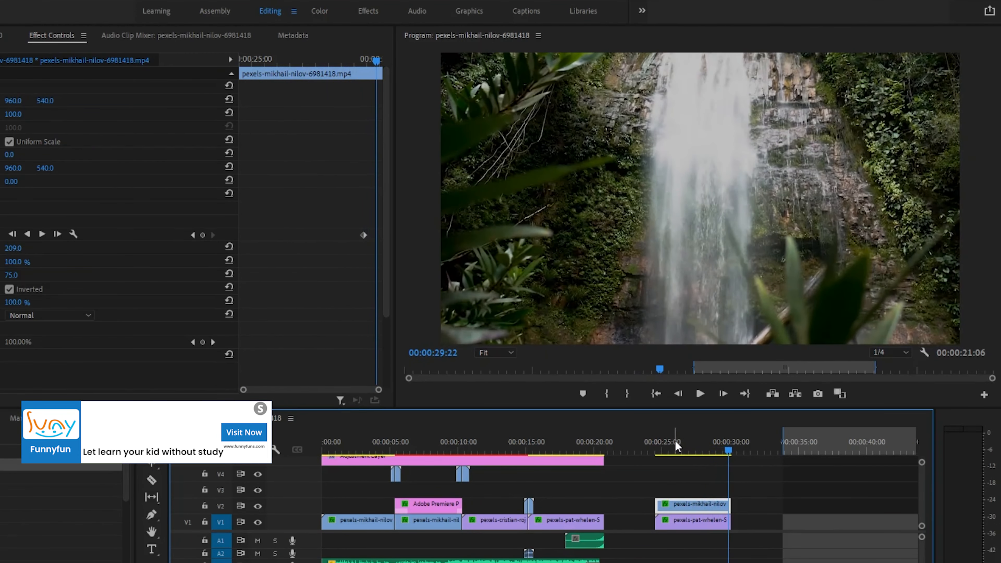